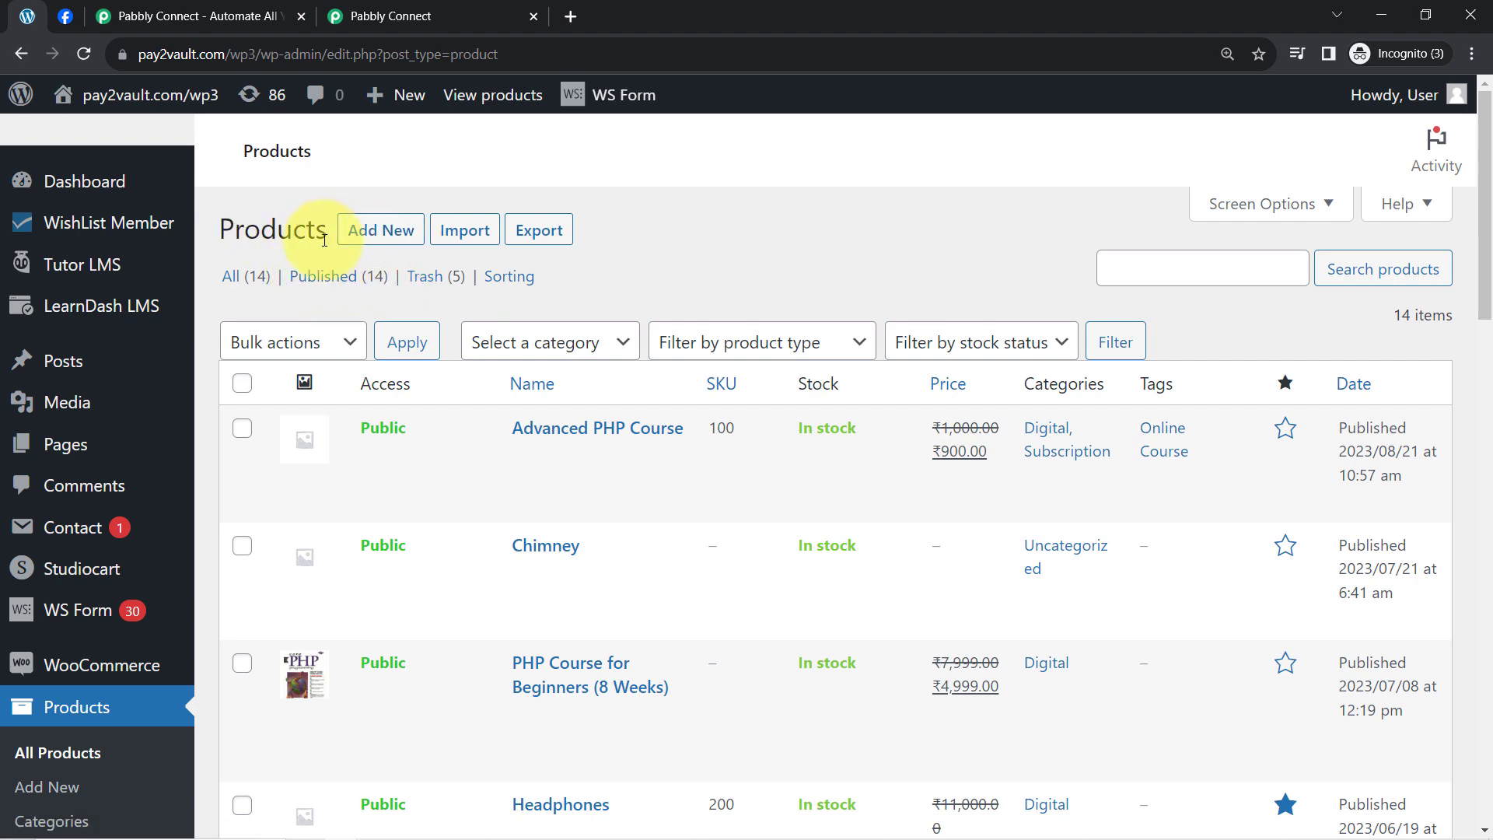
Step: Switch to Facebook, open the managed Pabbly Tech page and look it over alongside the WooCommerce product list
click(65, 16)
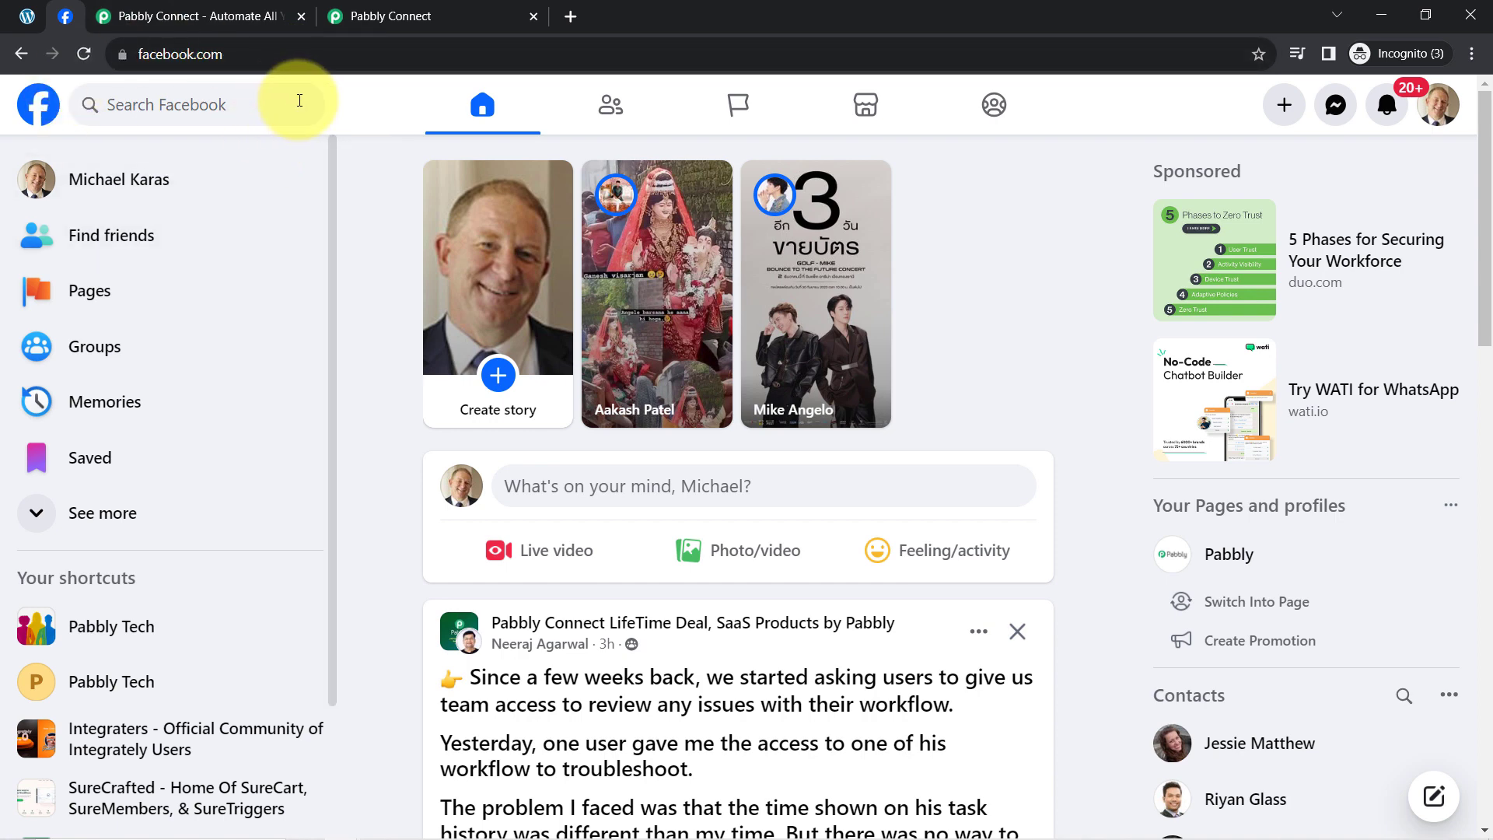
click(752, 123)
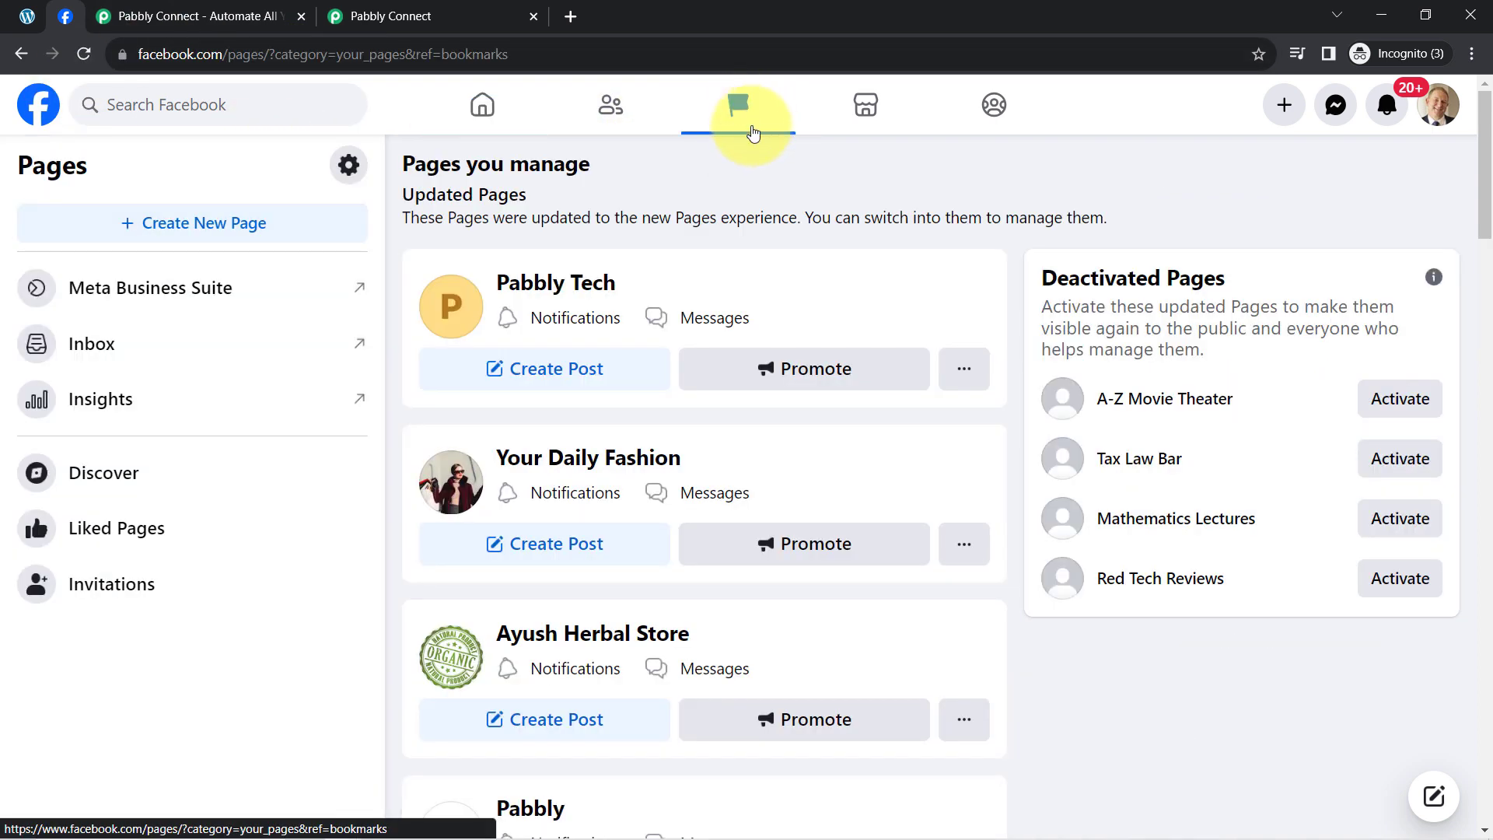
click(553, 282)
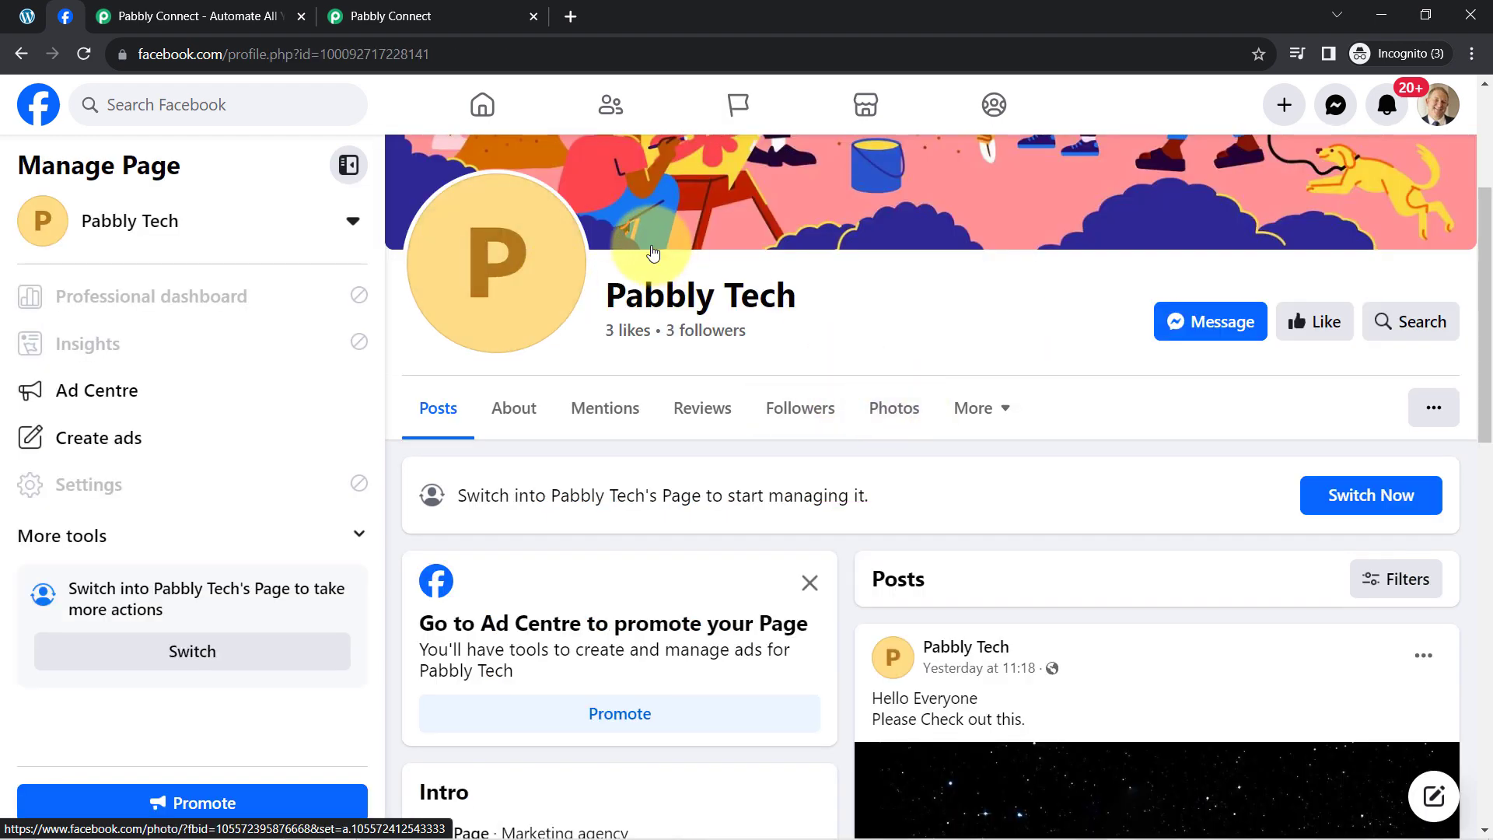
drag(626, 297, 805, 303)
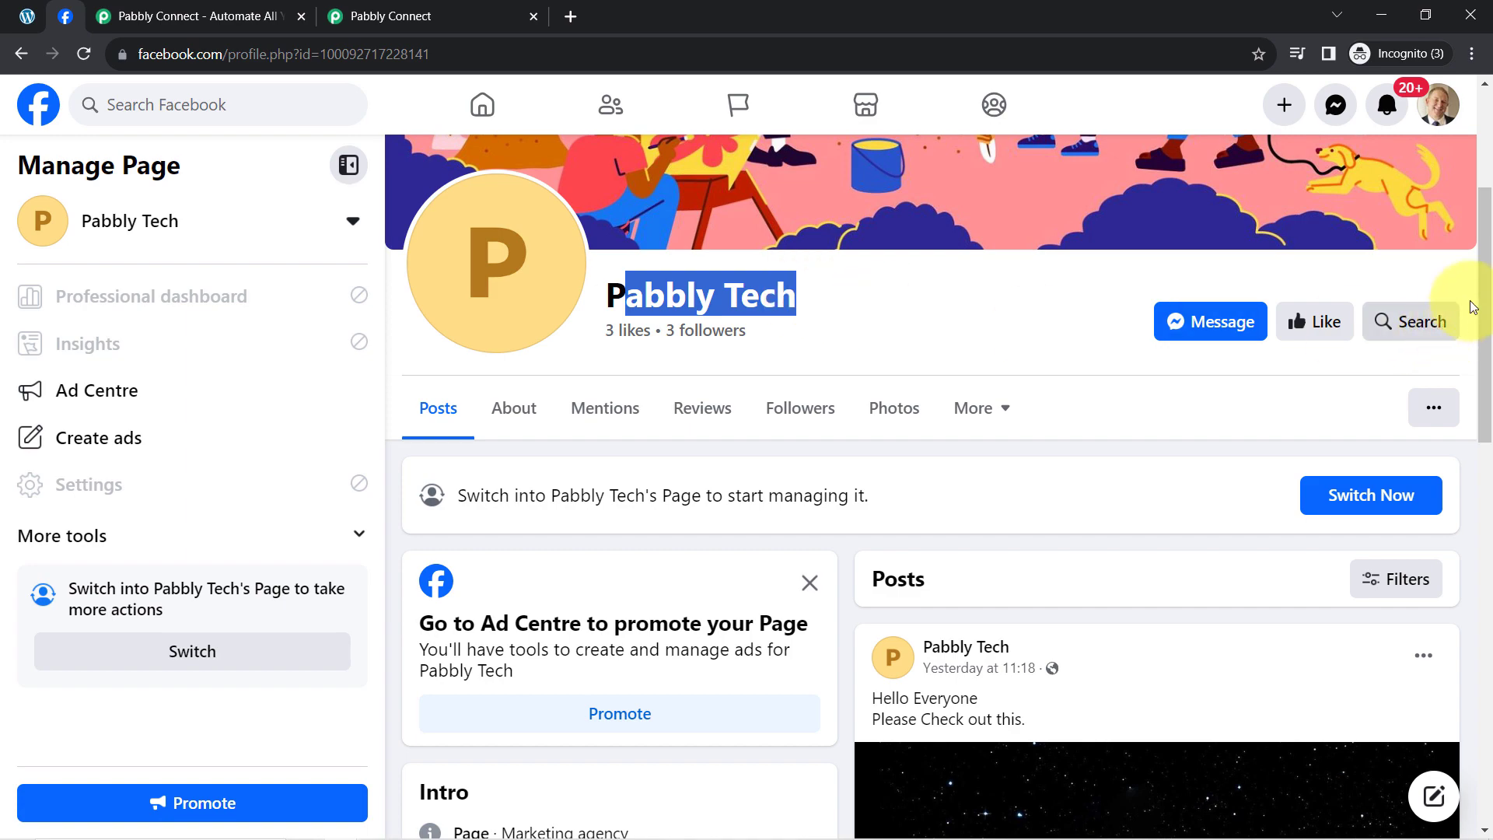
mouse_move(1484, 290)
mouse_down()
mouse_move(1489, 436)
mouse_move(1489, 313)
mouse_up()
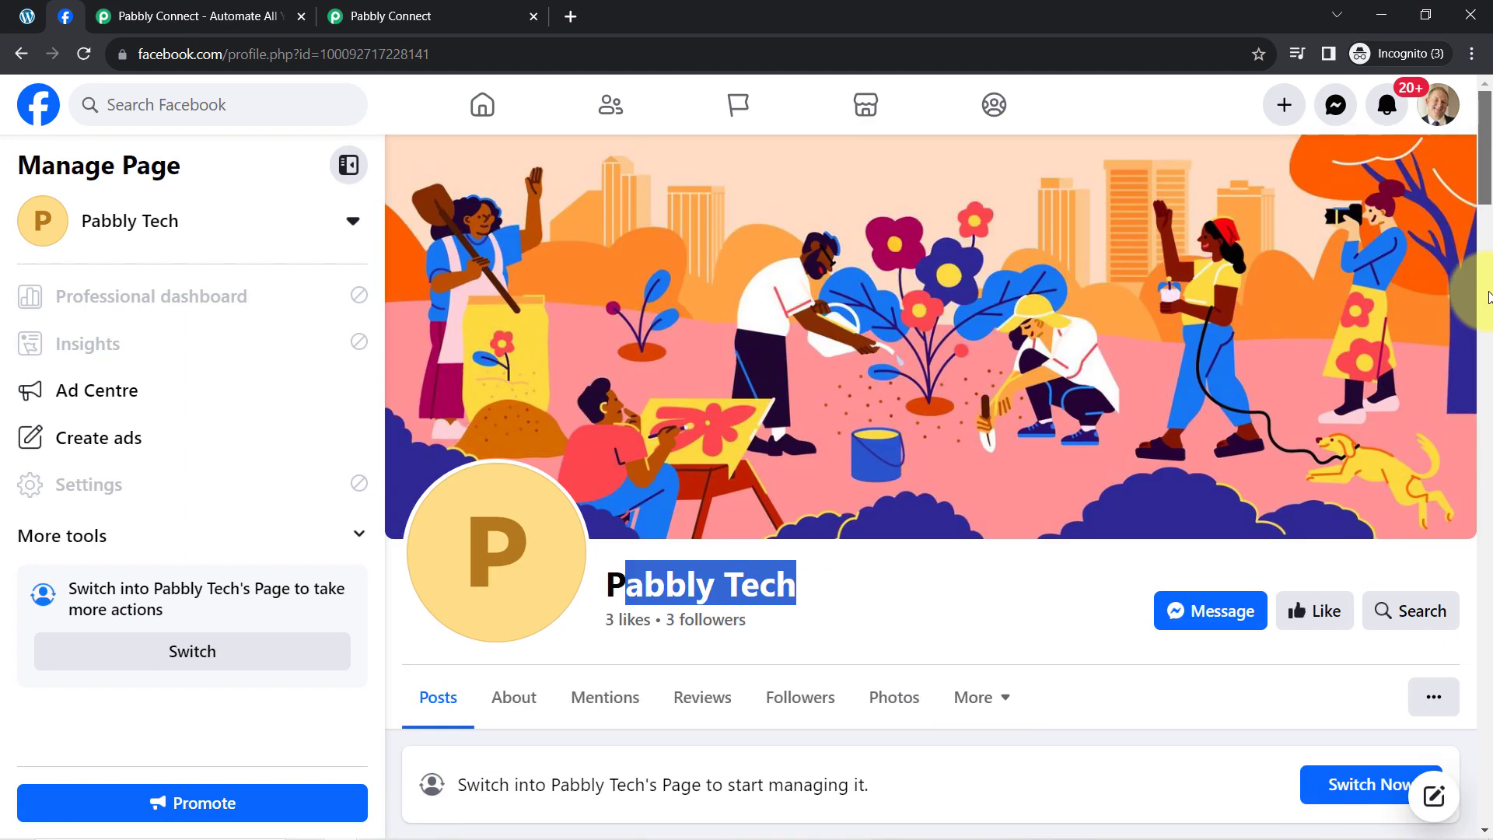
click(25, 16)
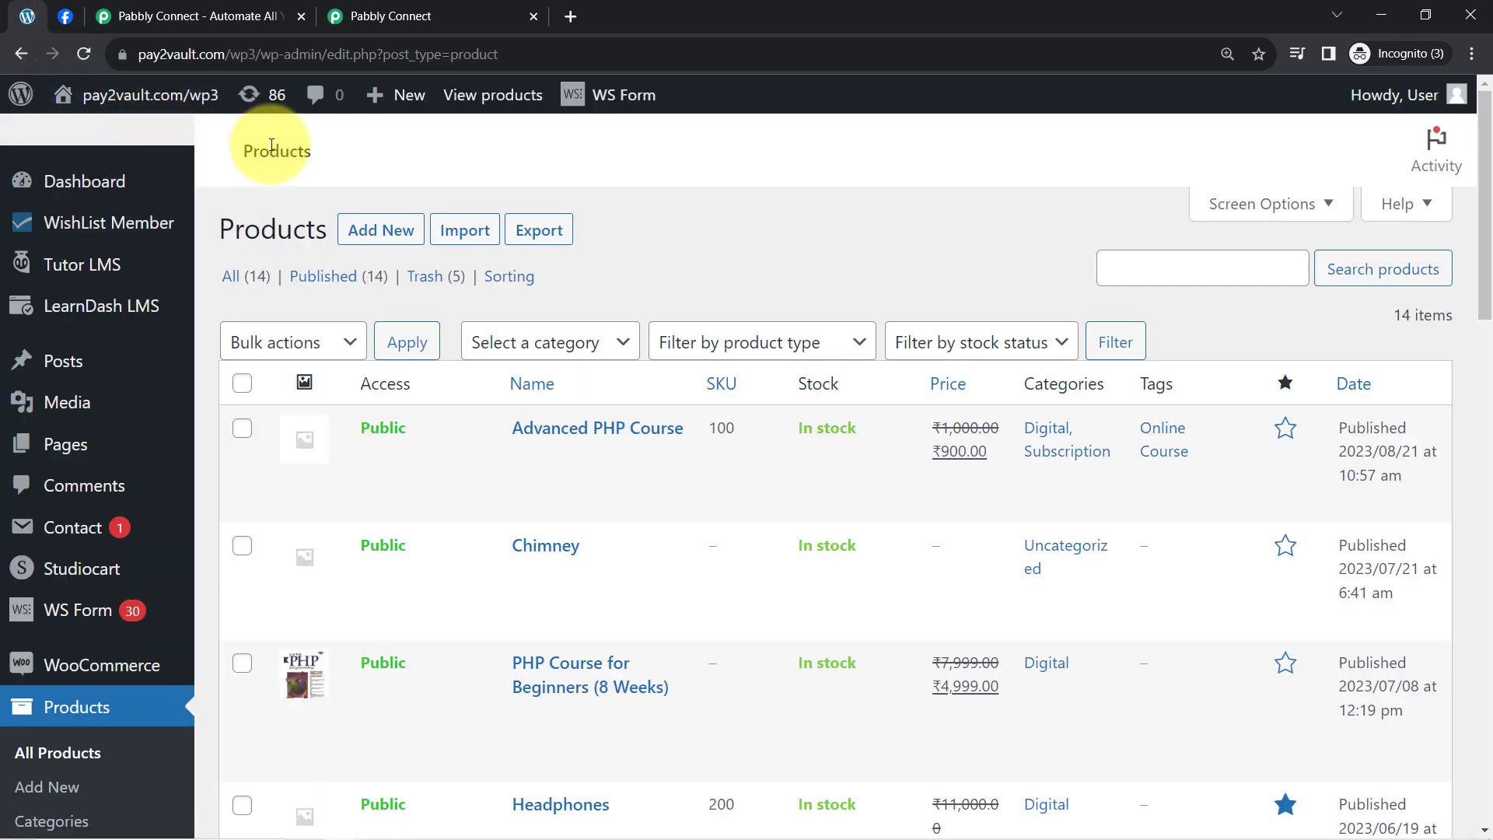
click(66, 16)
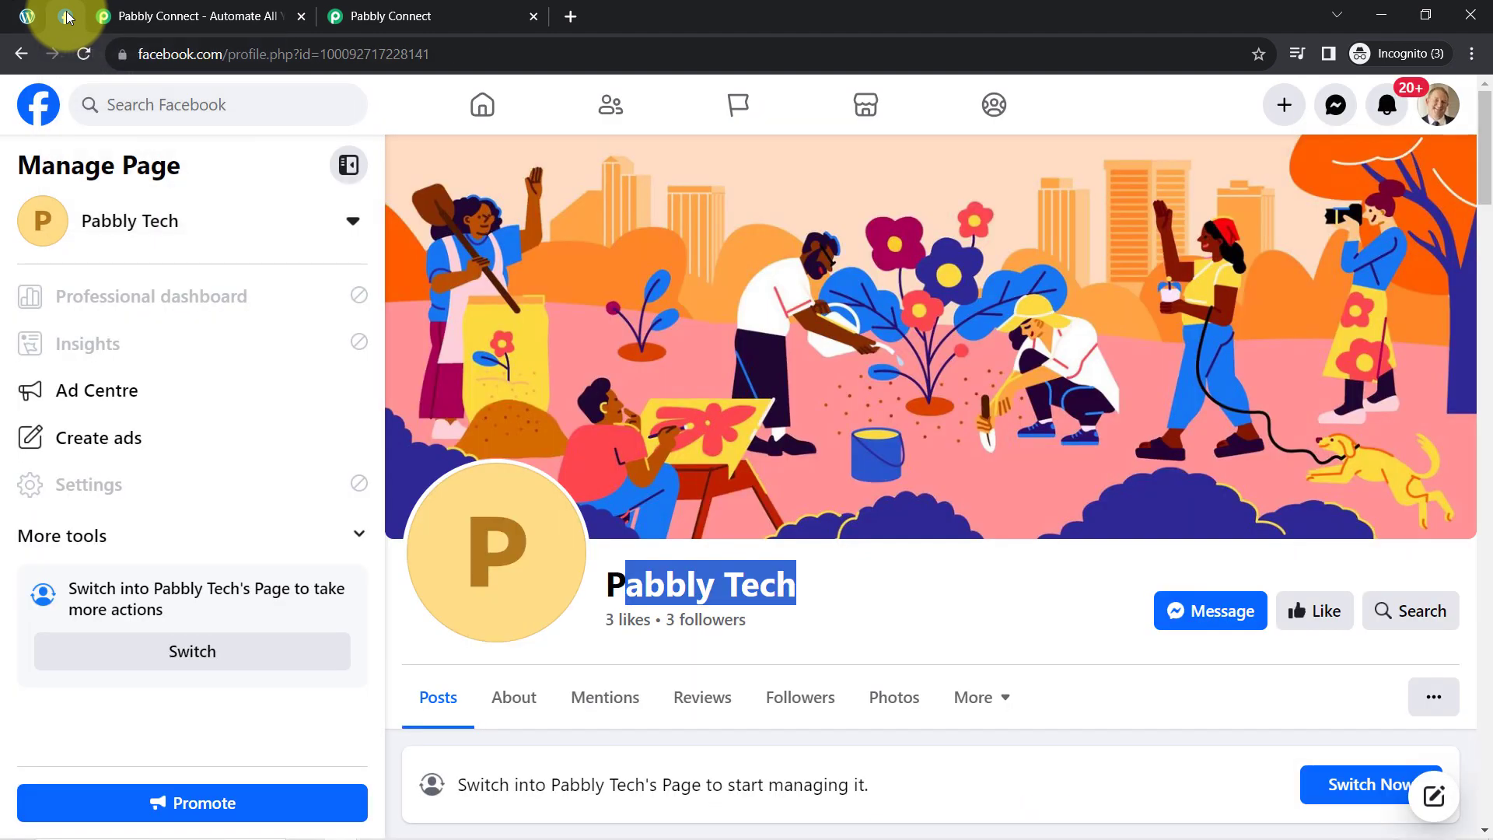
Step: Examine the Pabbly Connect landing page, dismissing its chat widget and limited-time offer pop-up
click(206, 16)
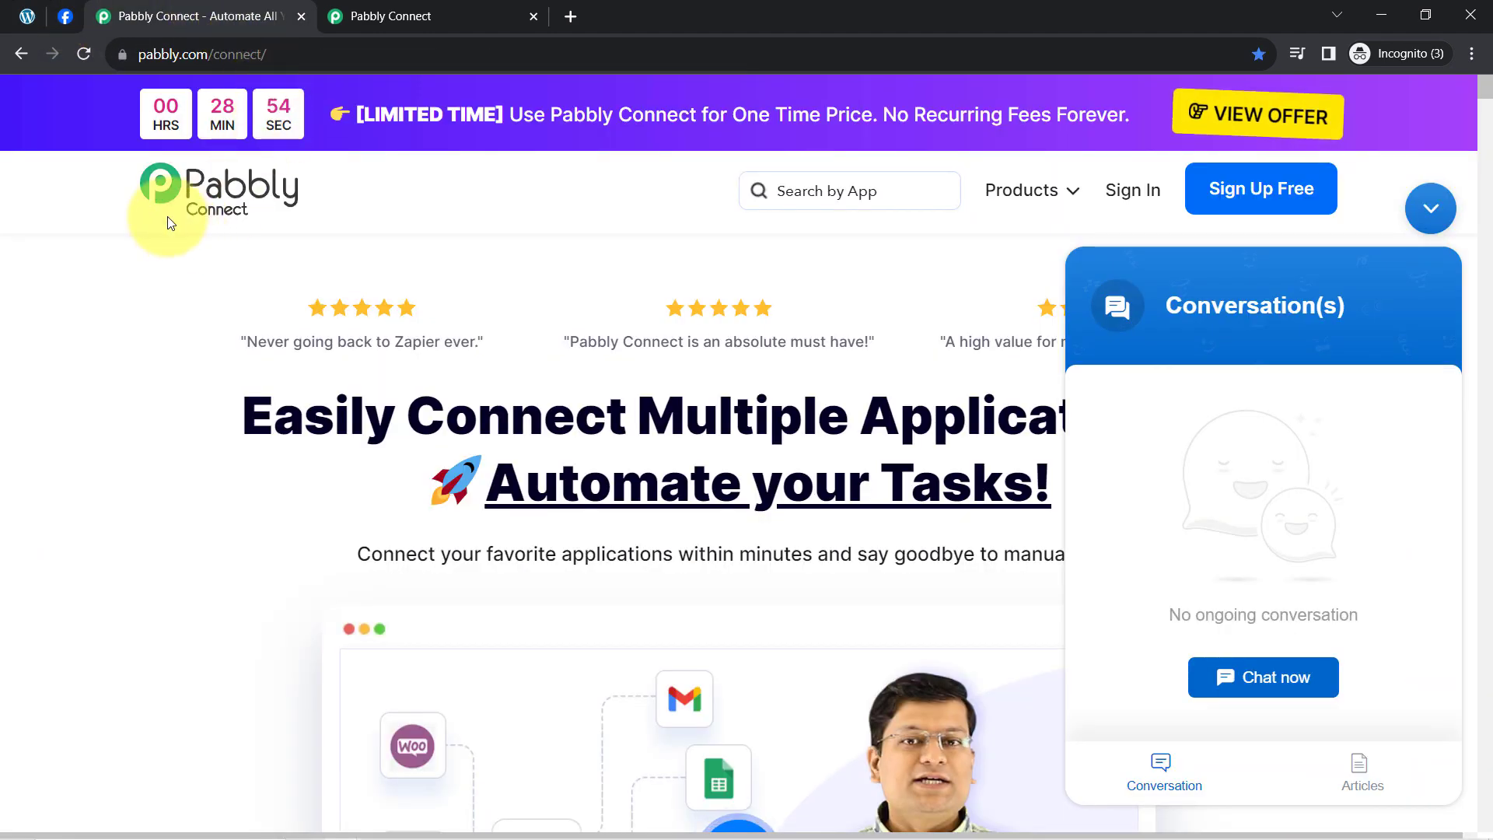
click(1403, 216)
drag(264, 54, 978, 105)
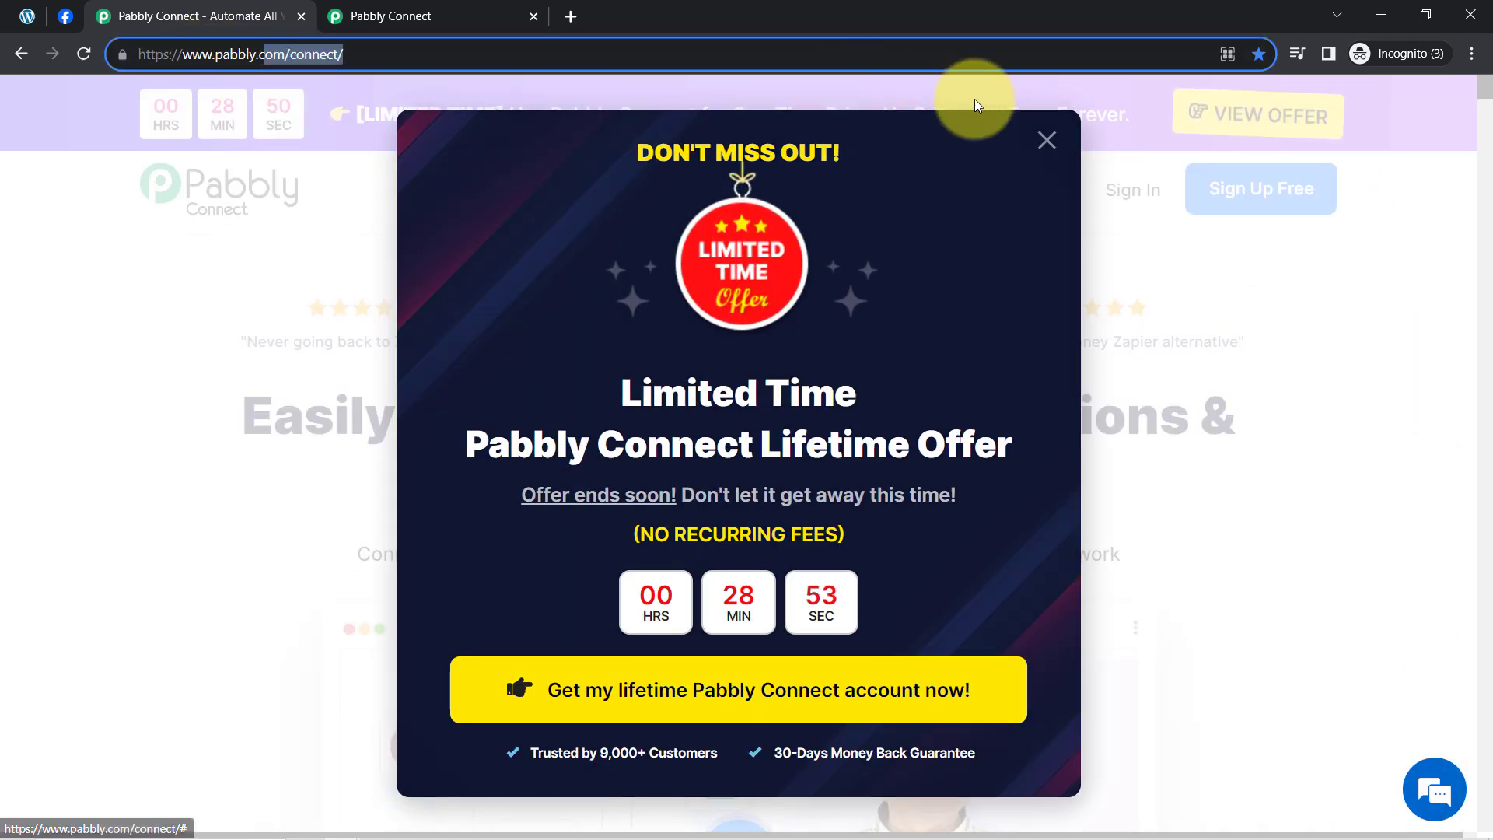
click(1046, 140)
drag(511, 418, 637, 417)
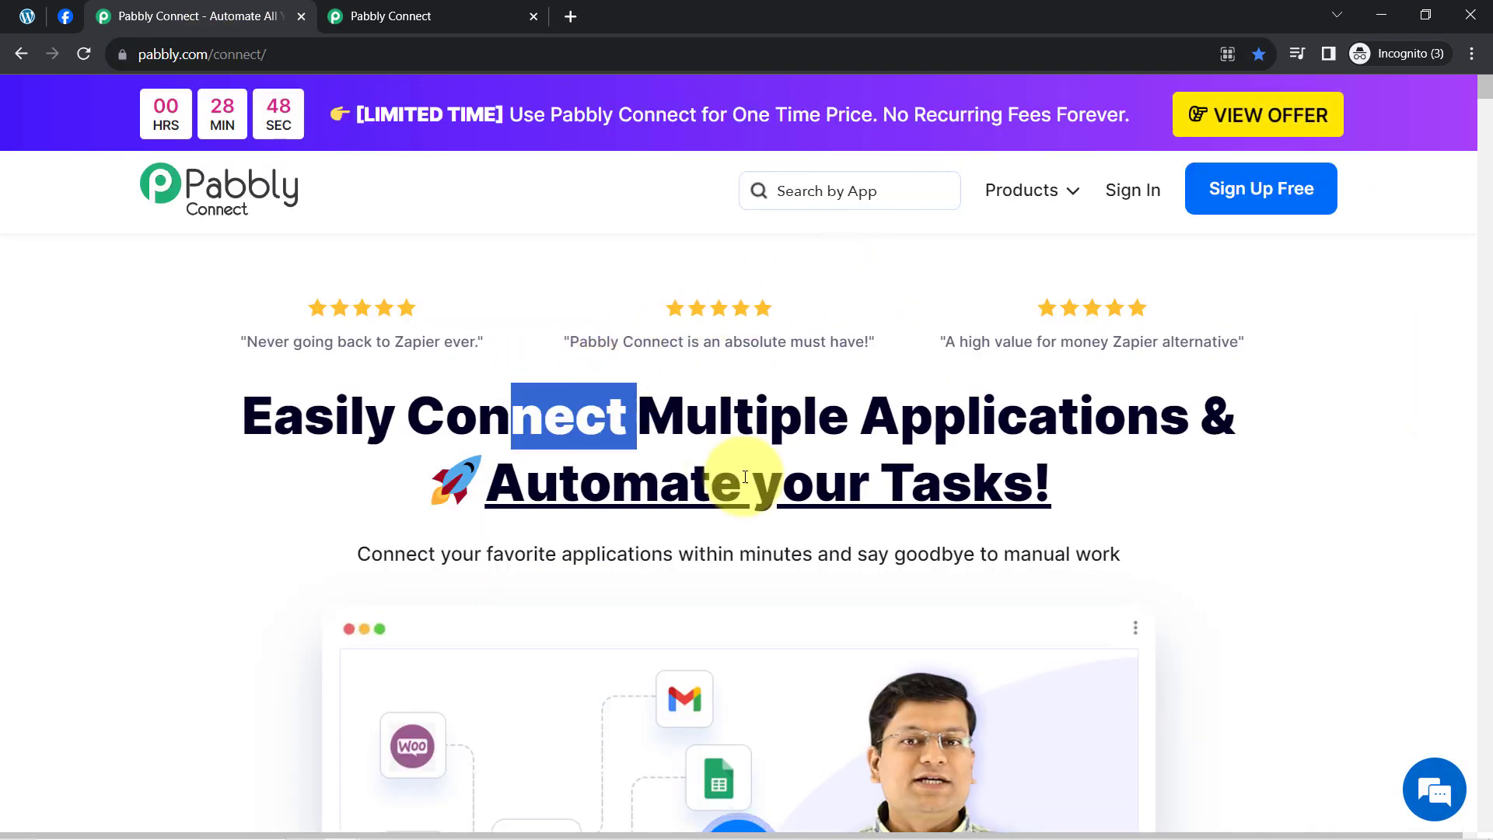
drag(744, 477, 771, 479)
click(497, 27)
mouse_move(519, 412)
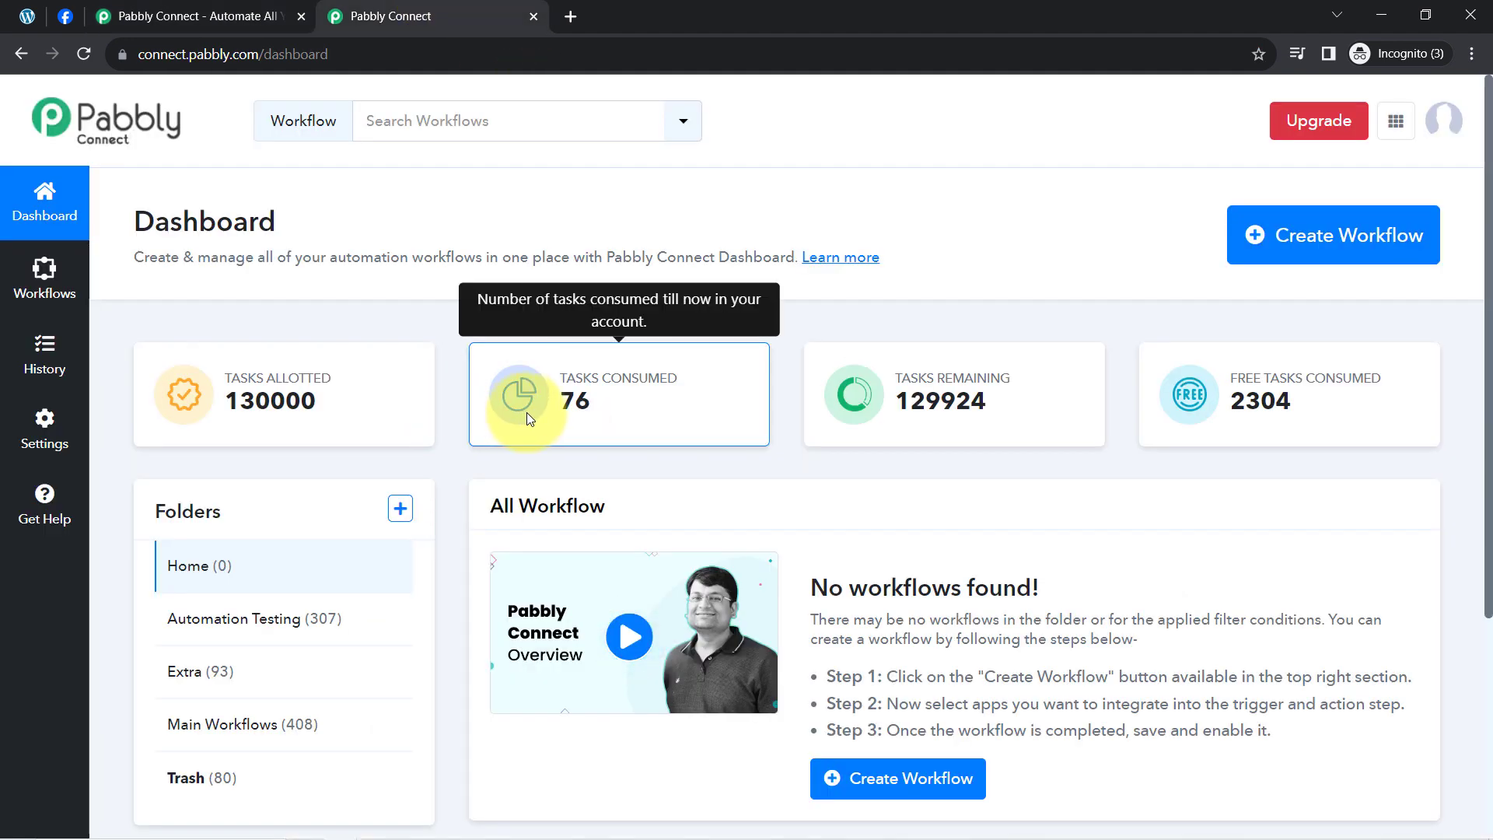
click(198, 15)
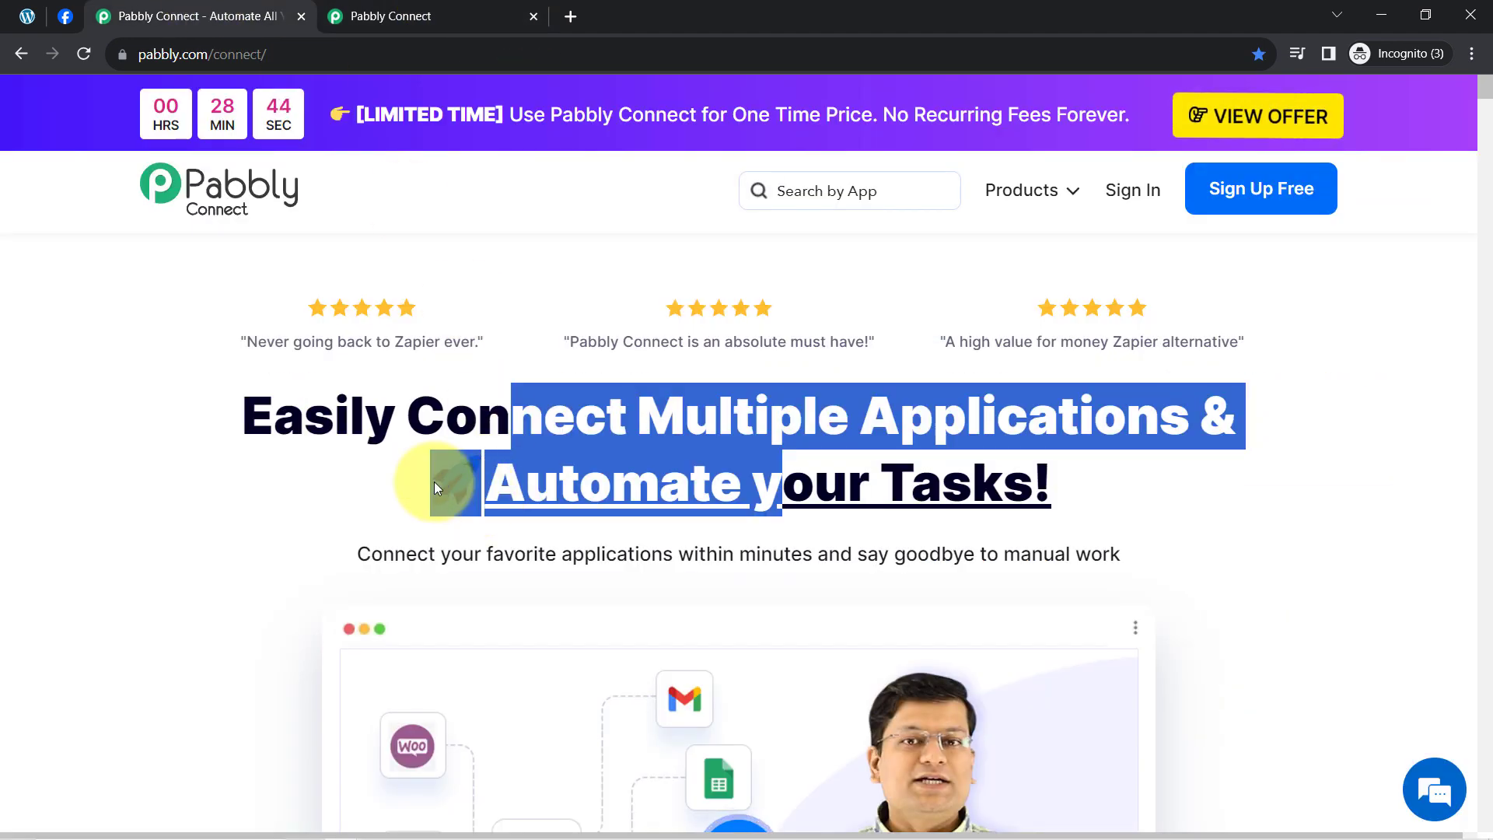
double_click(1163, 400)
click(809, 424)
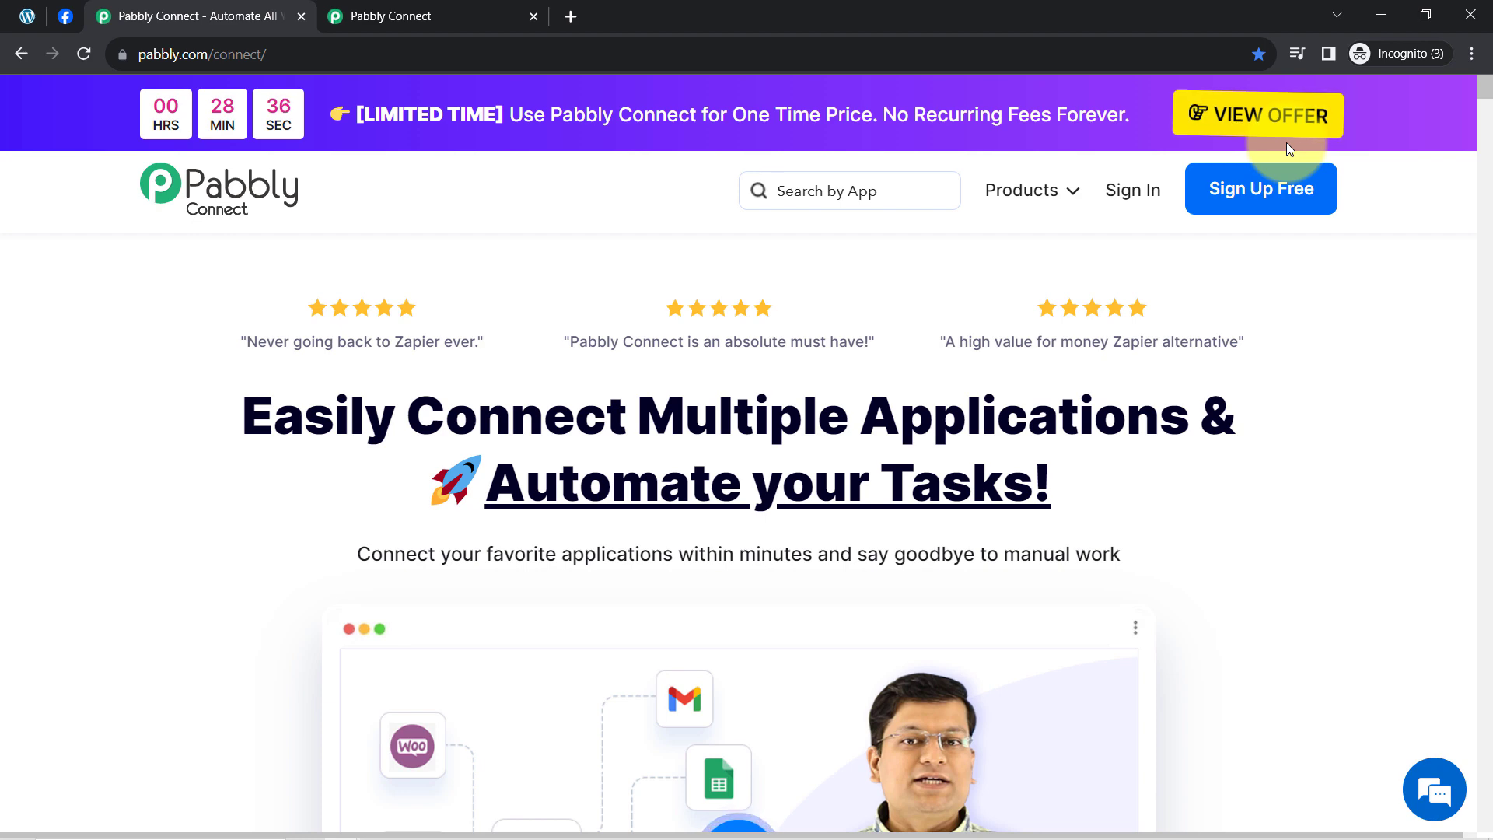
Step: From the Pabbly Connect dashboard, create a workflow named "Share WooCommerce Products on Facebook Page Automatically" in the Main Workflows folder
click(445, 6)
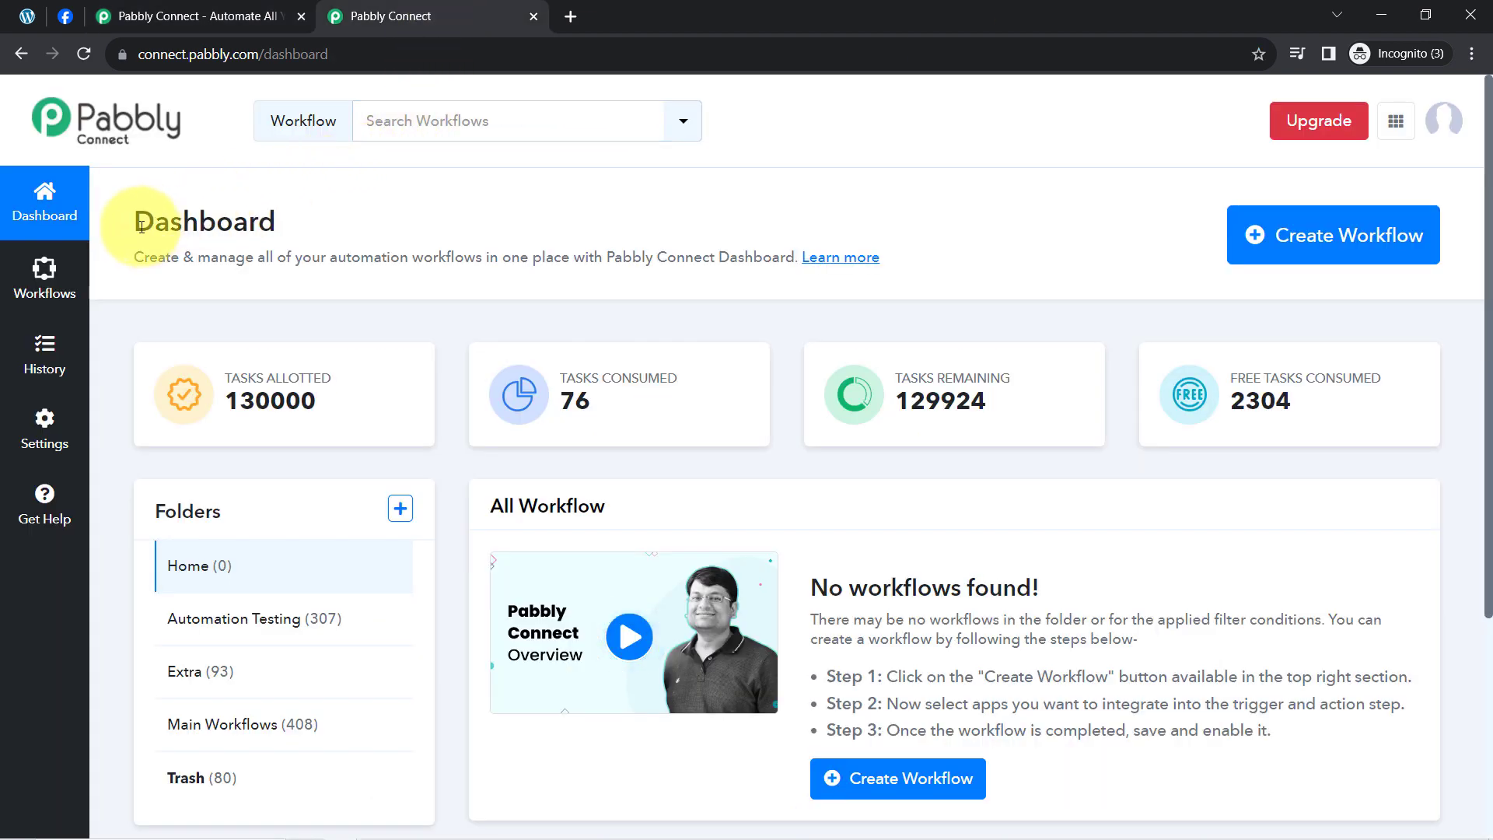
drag(130, 223, 282, 242)
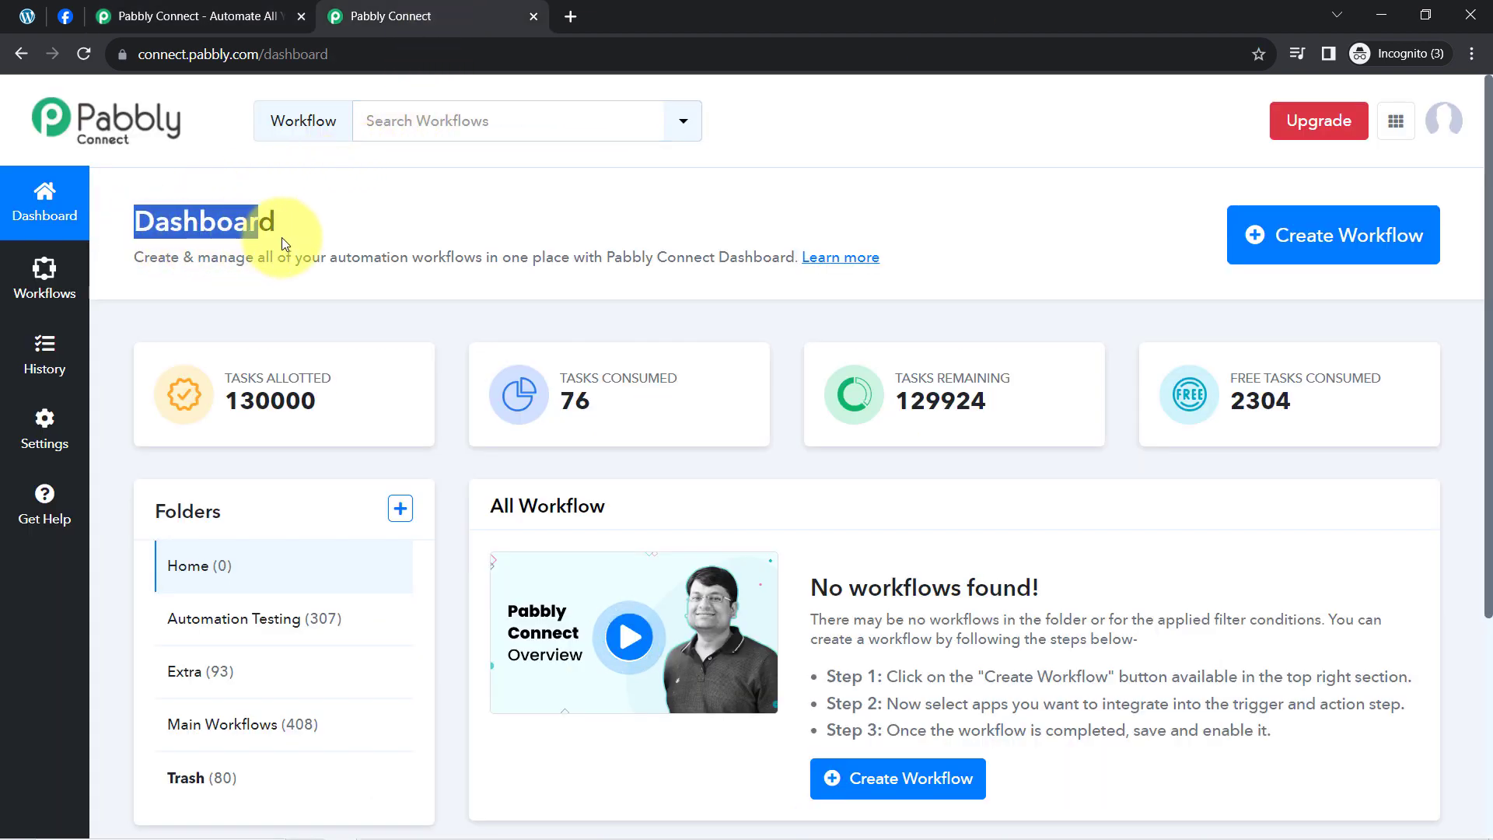
click(1356, 238)
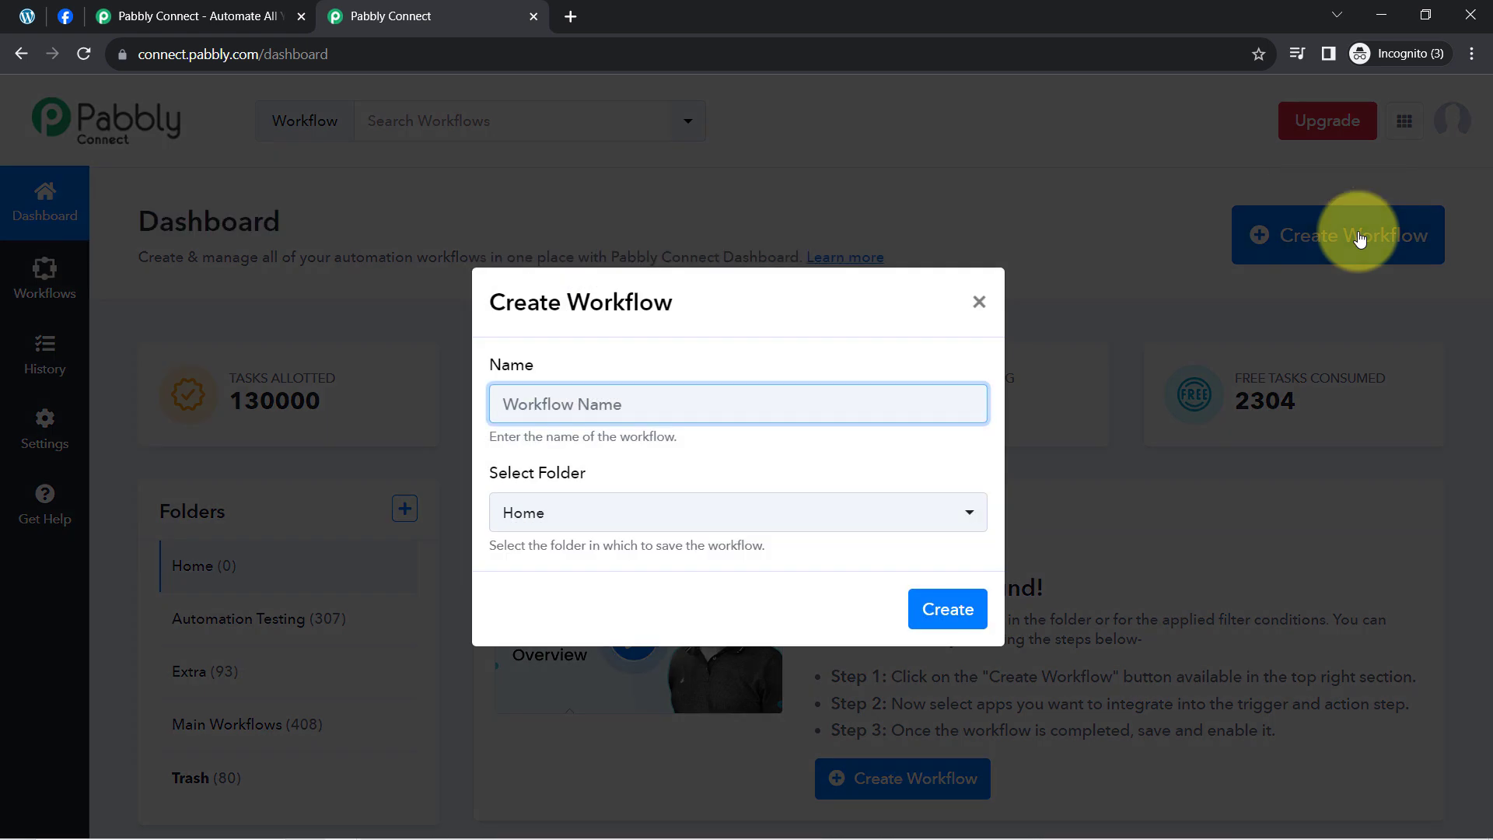
text(Share WooCommerce Products on Facebook Page Automatically)
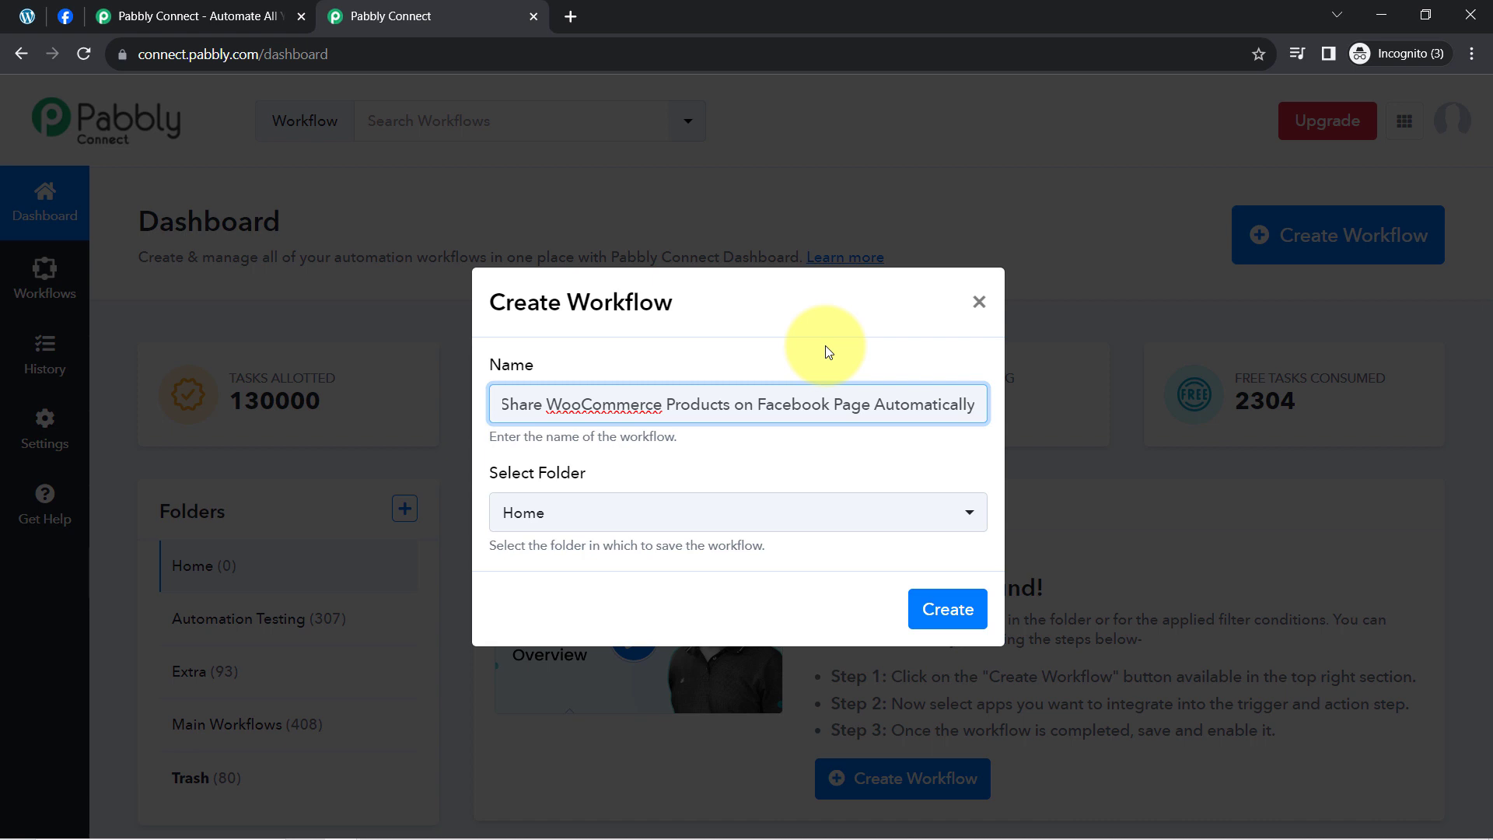
click(539, 511)
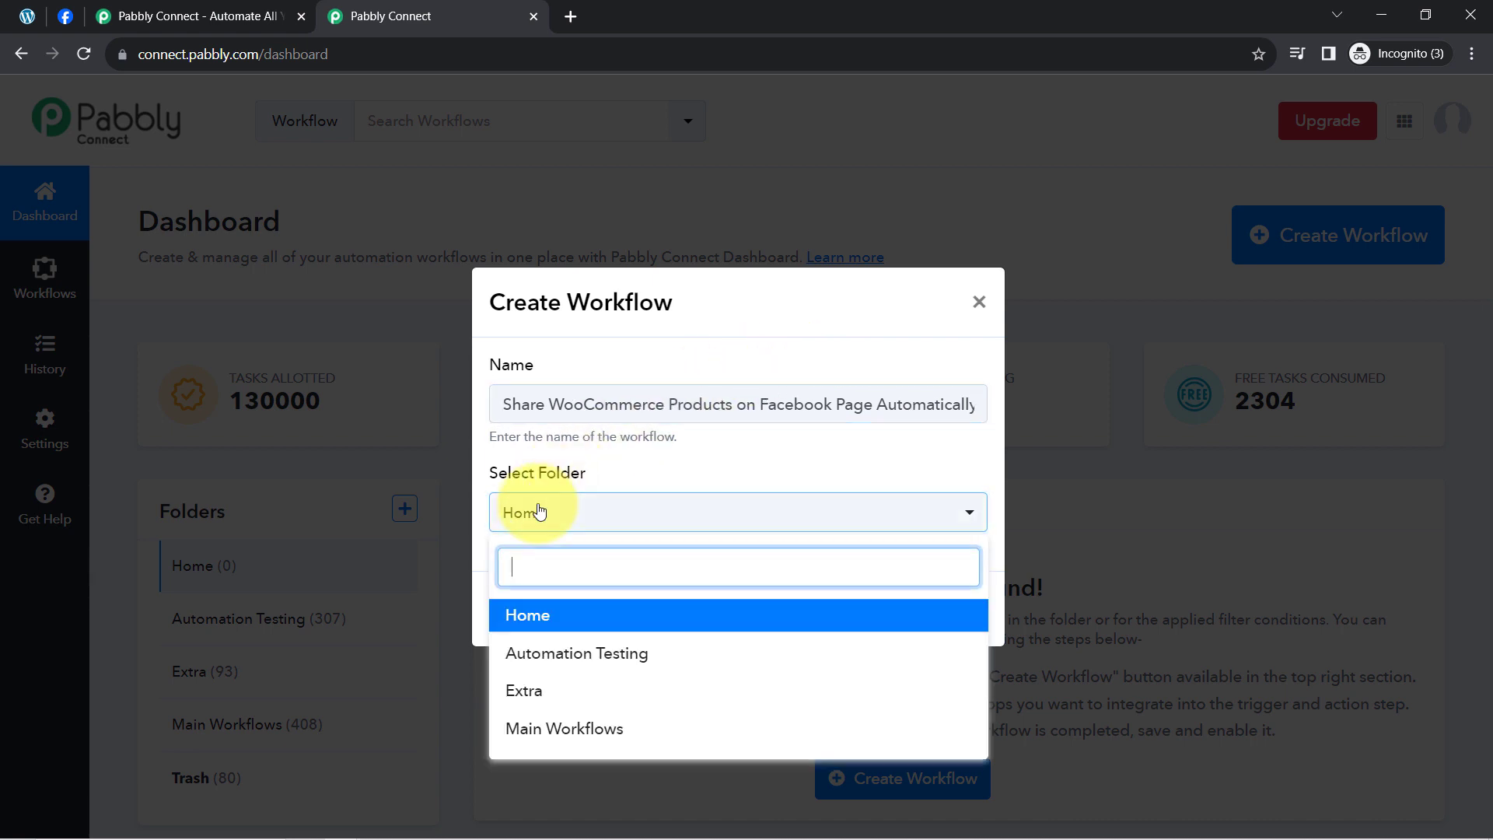
click(559, 745)
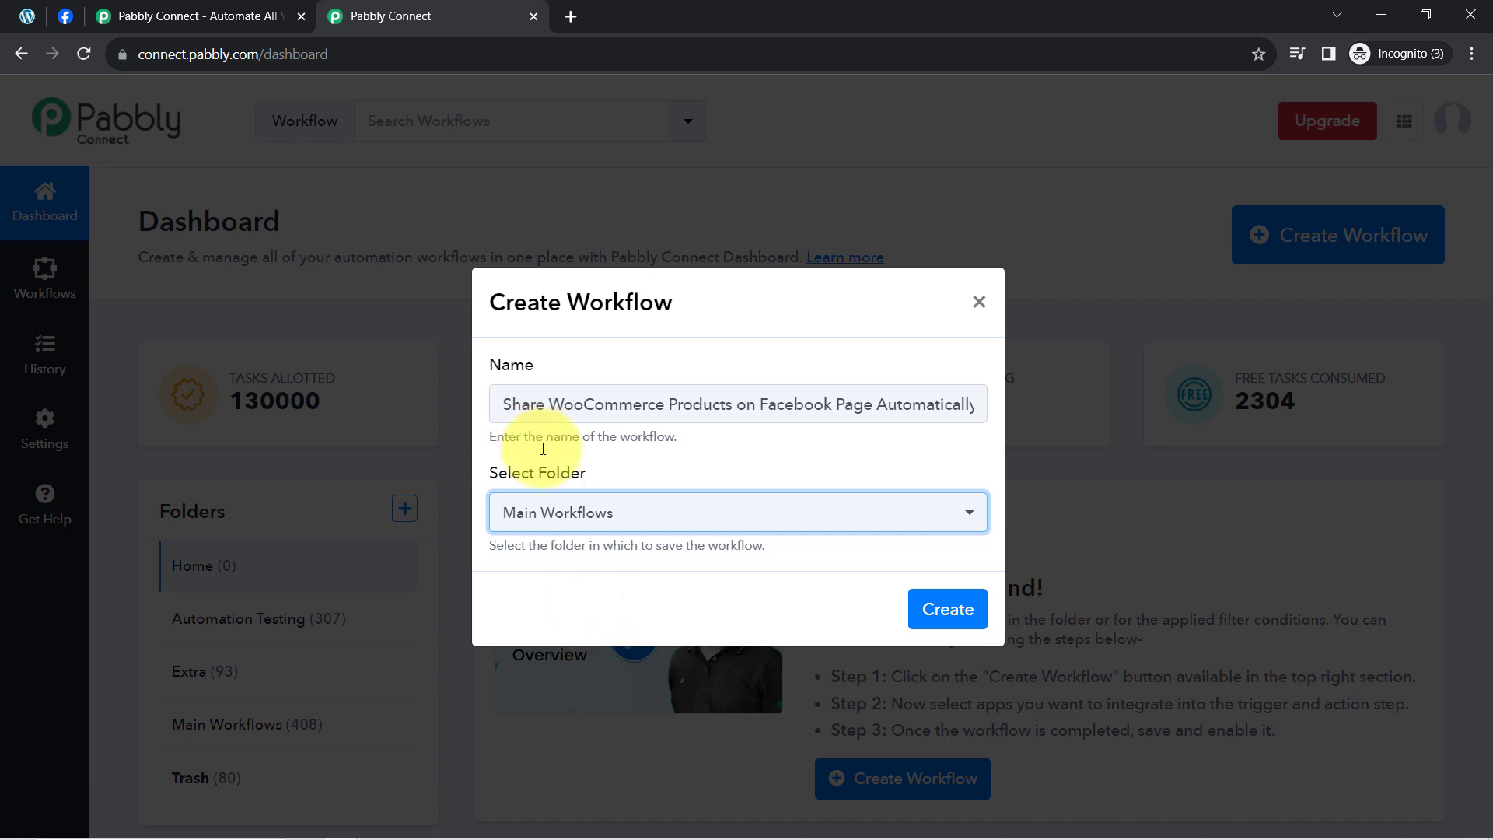
click(943, 609)
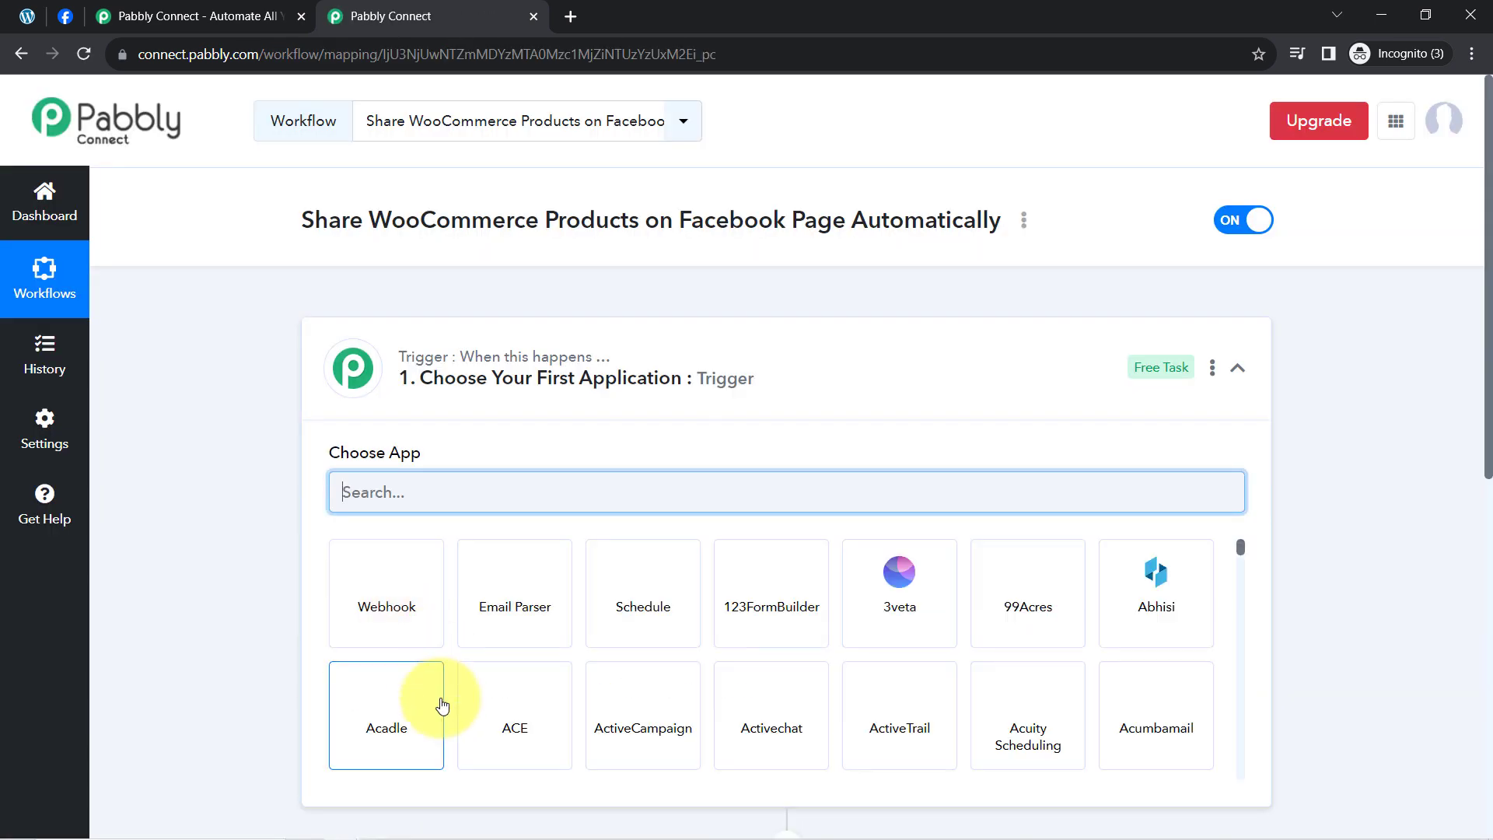
Step: Choose WooCommerce as the workflow's trigger application, reusing the word from the workflow name for the app search
click(420, 382)
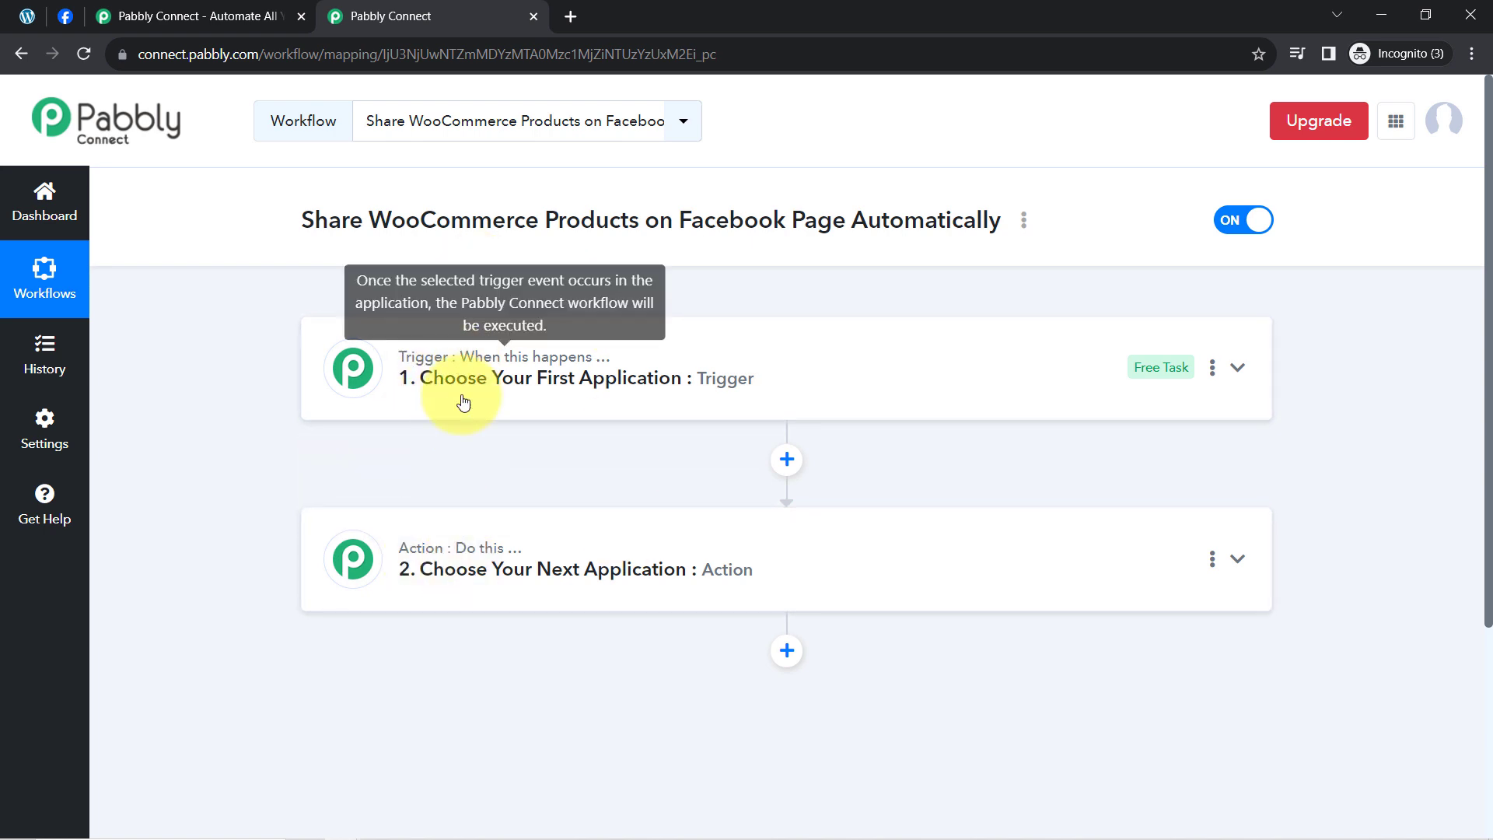
click(424, 372)
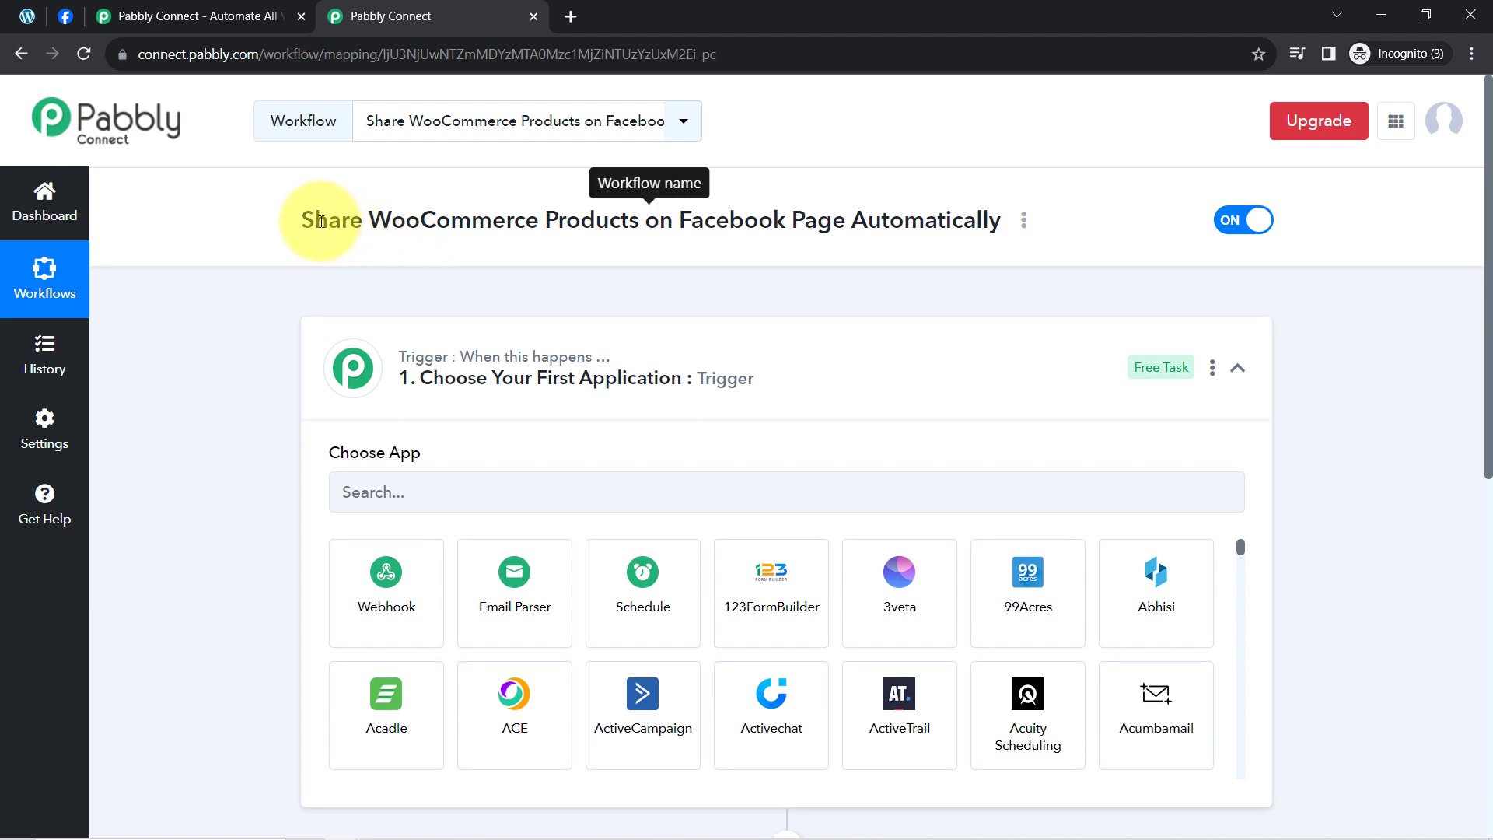
drag(304, 220, 876, 220)
click(455, 223)
double_click(455, 223)
key(ctrl+c)
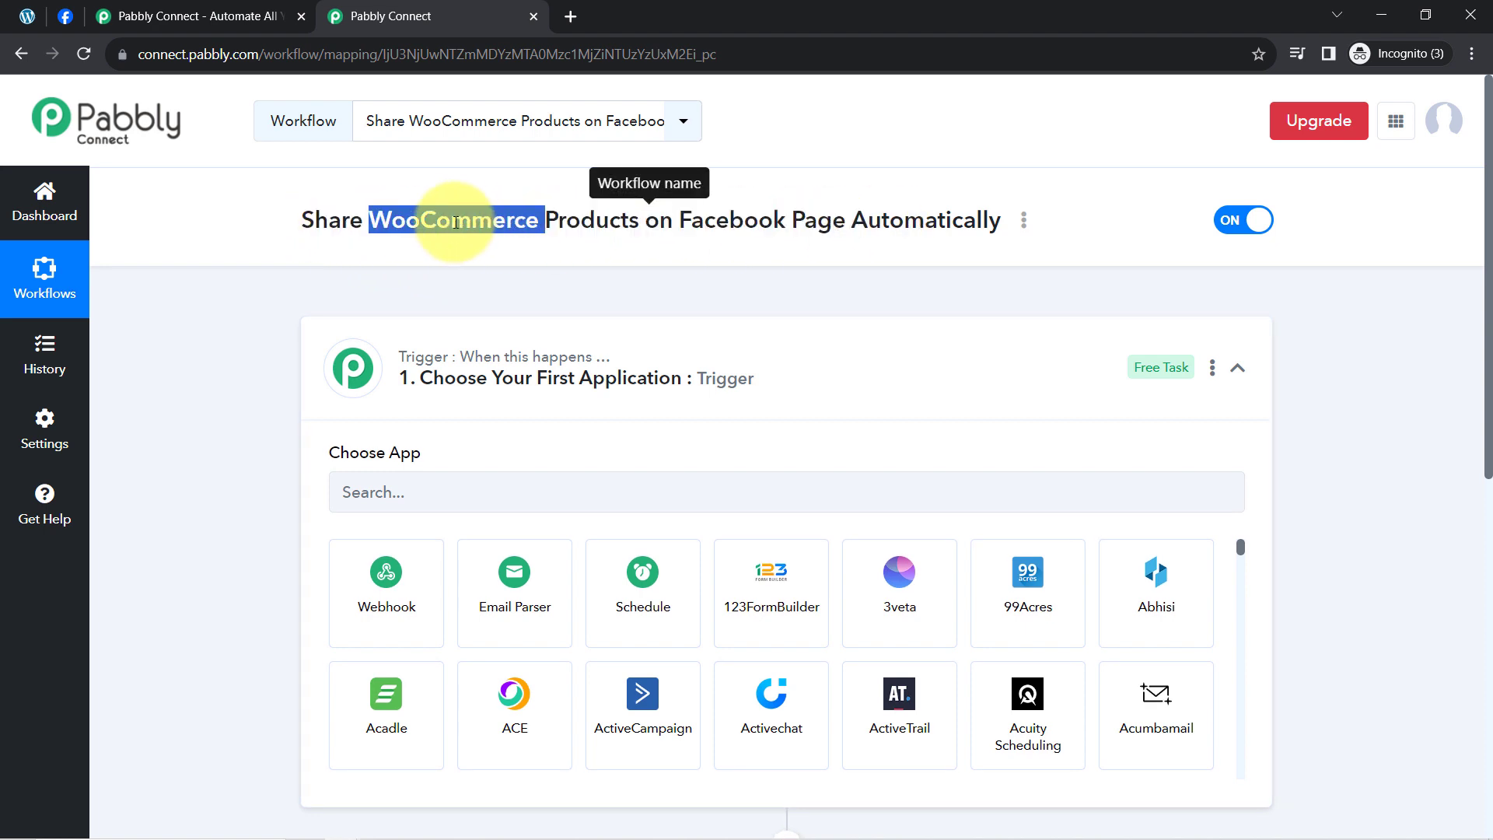
click(382, 492)
key(ctrl+v)
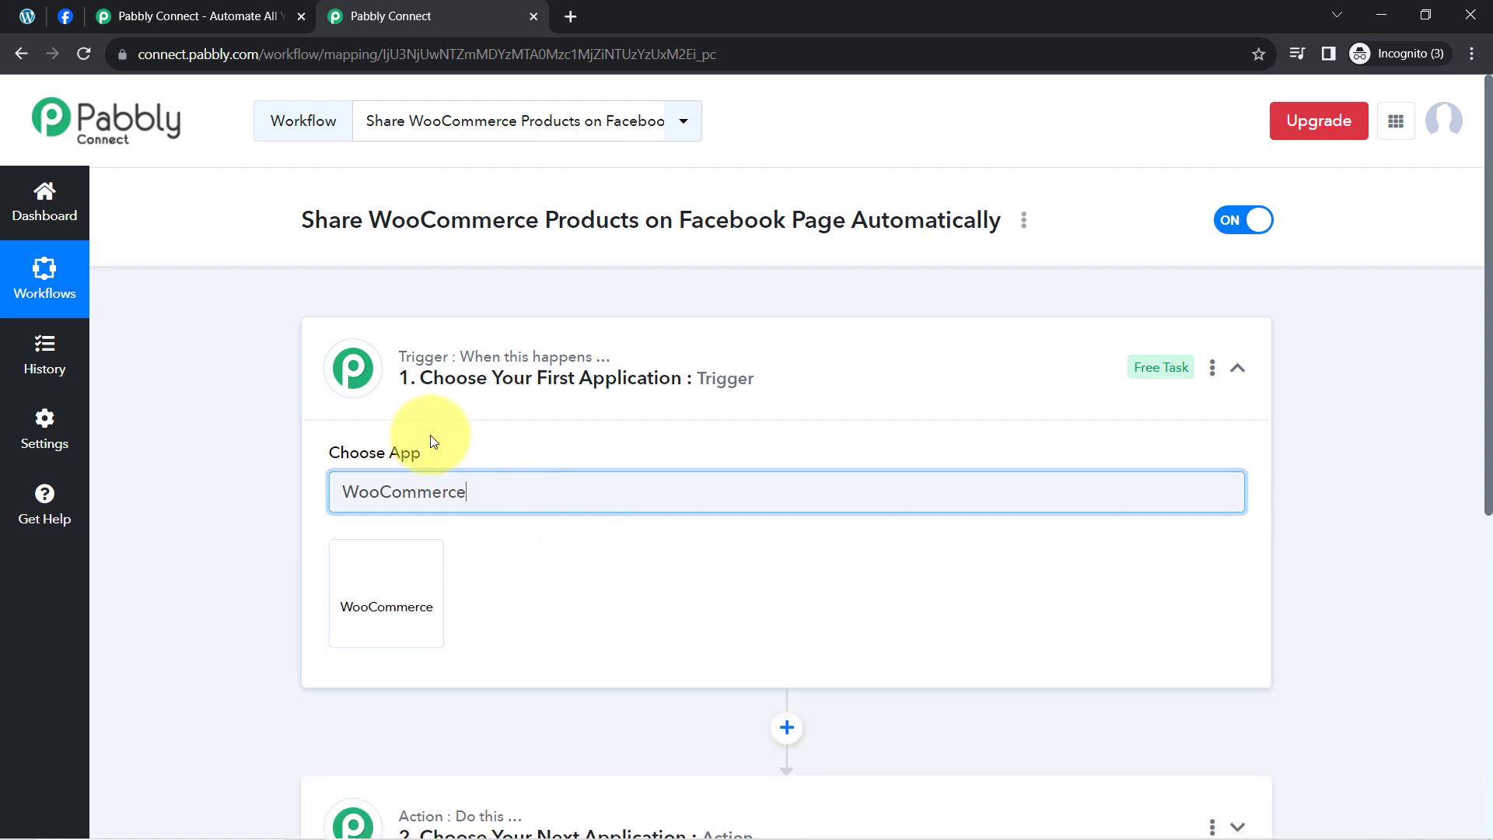
click(393, 588)
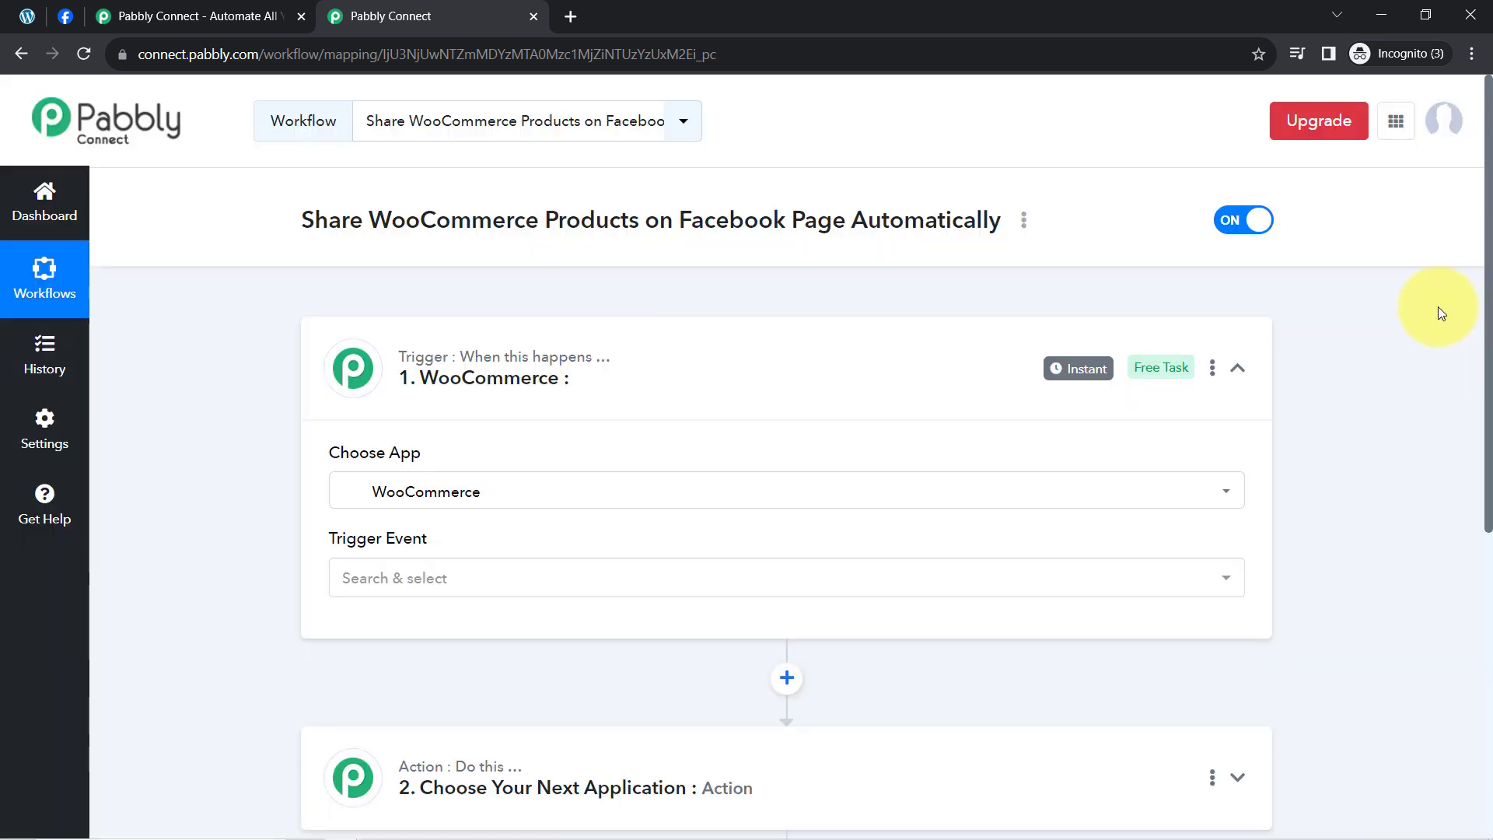
Step: Search for "page" in the action step and choose Facebook Pages as its application
drag(1489, 323, 1486, 541)
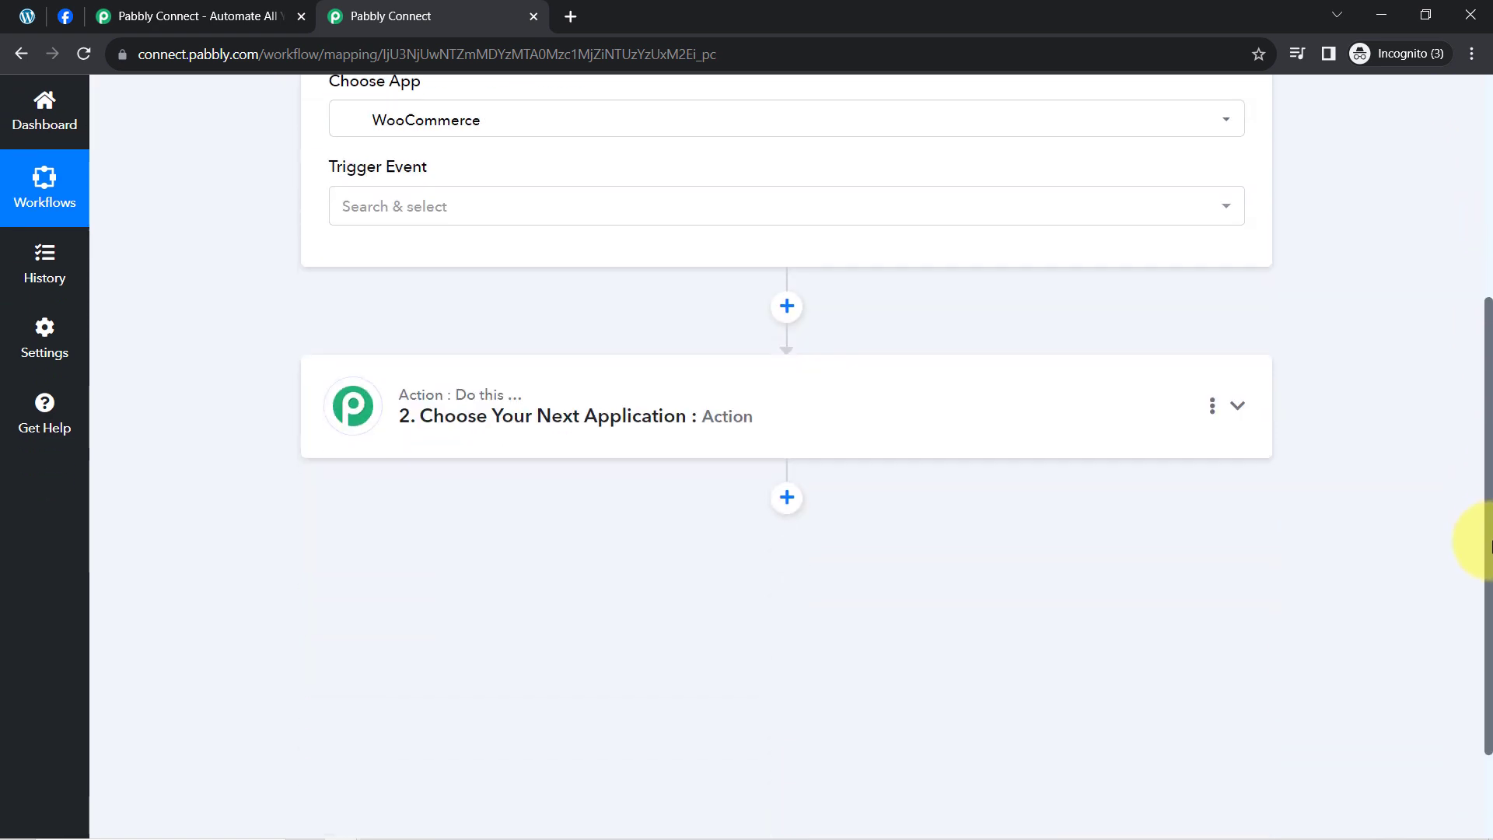
click(479, 403)
click(407, 543)
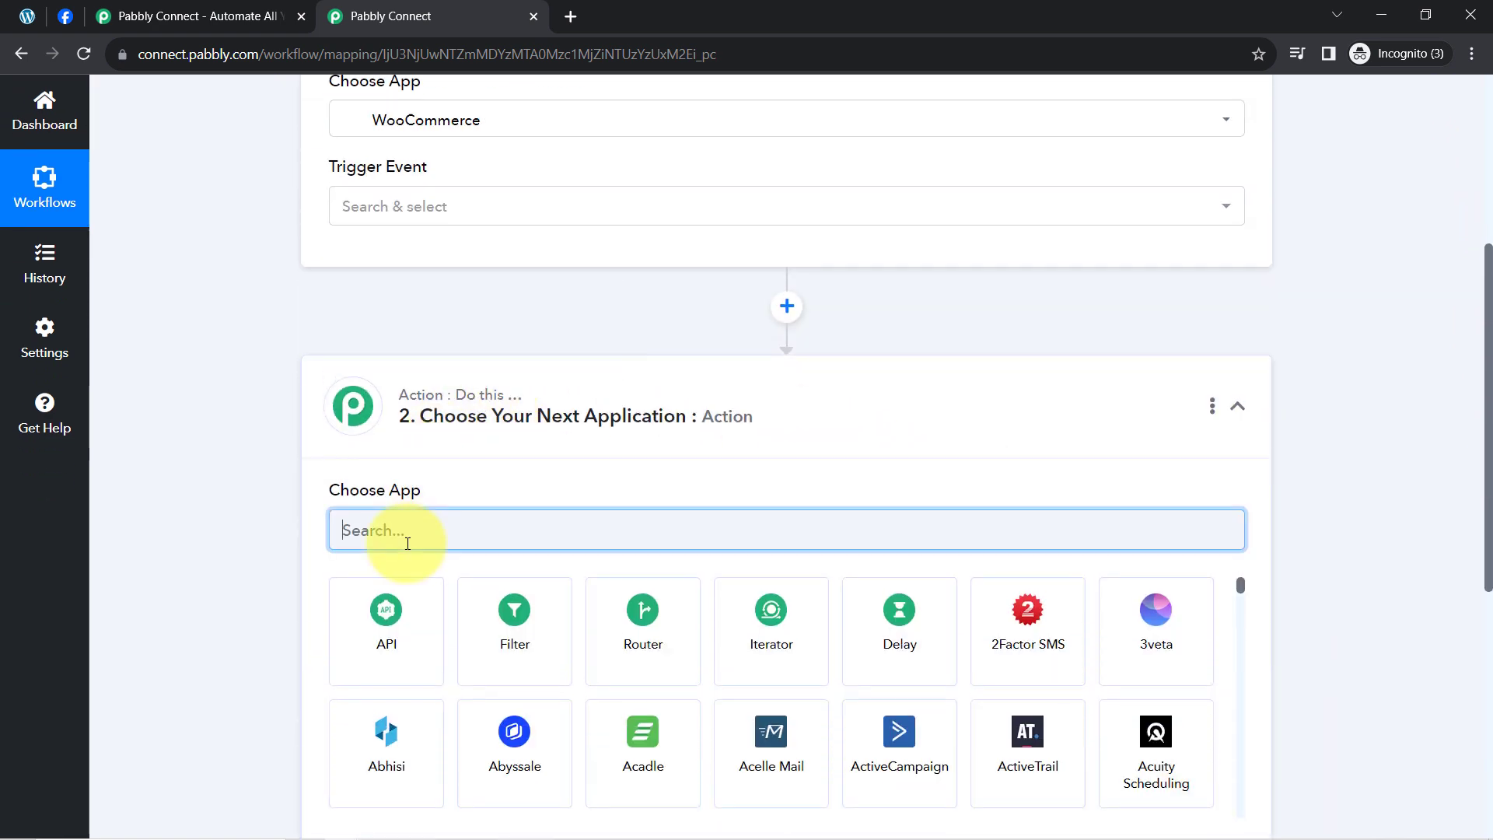
text(page)
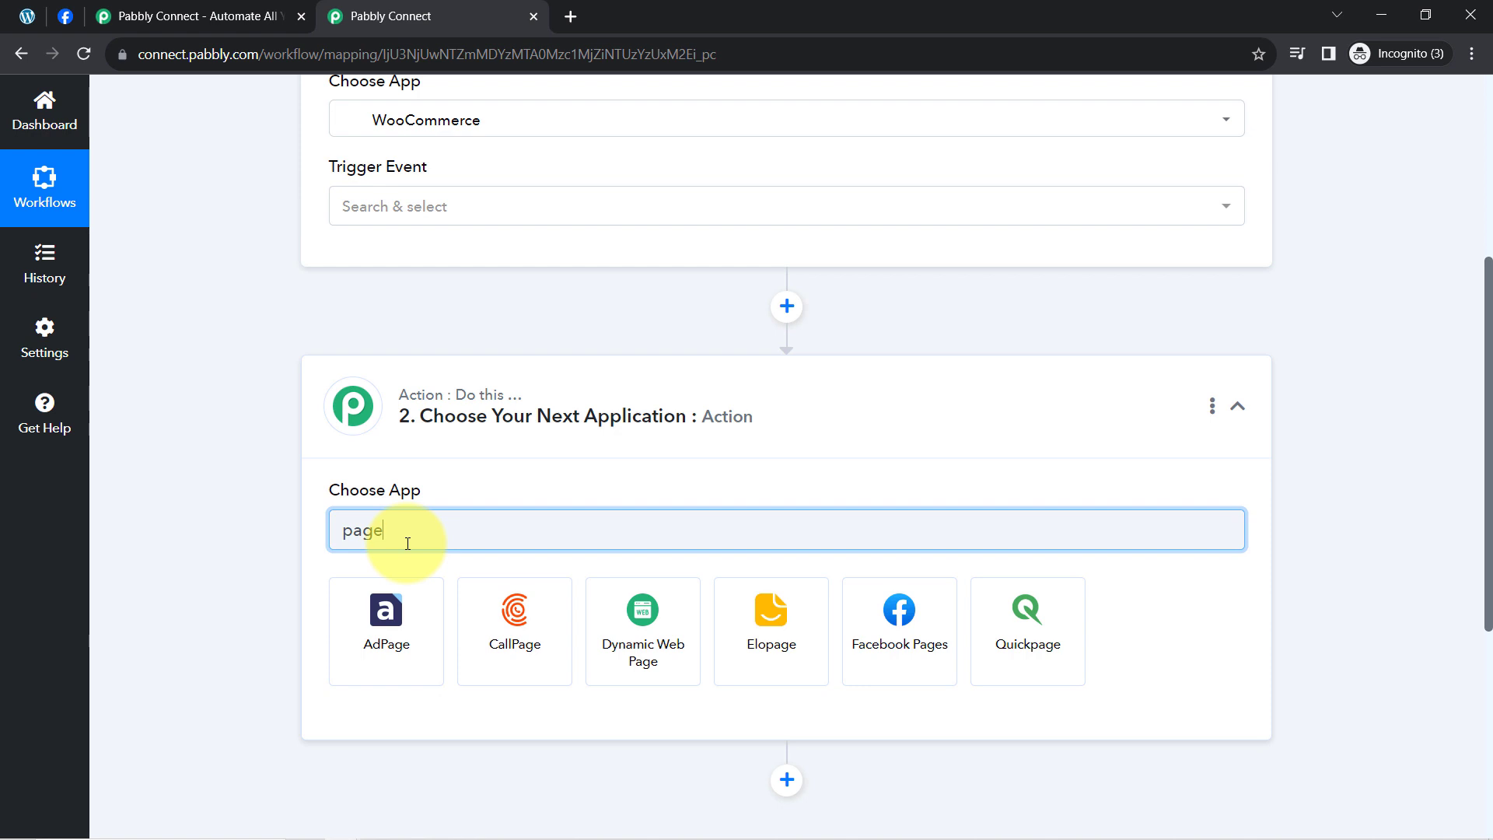
click(914, 609)
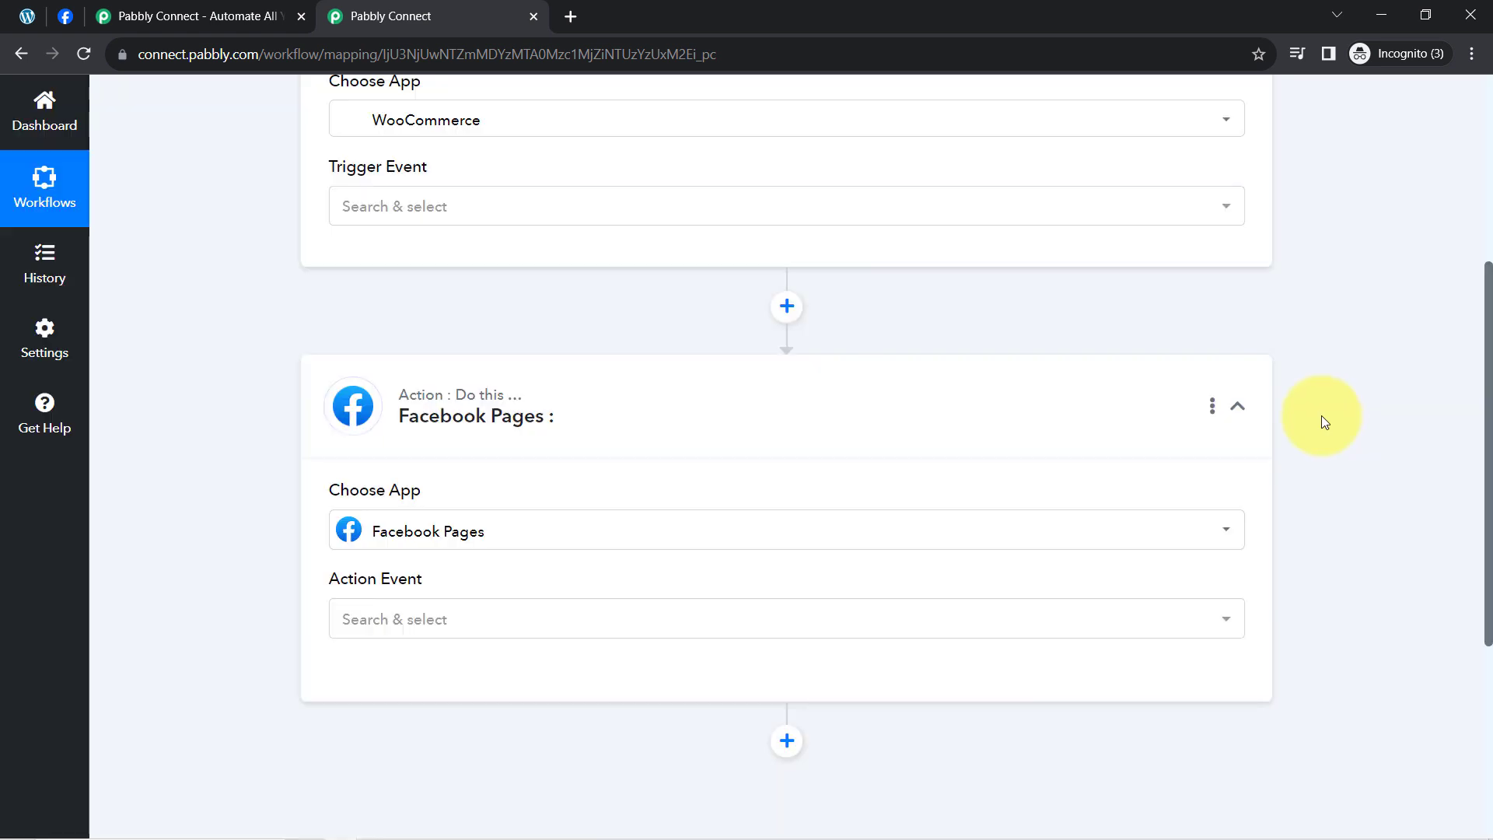
Step: Set the WooCommerce trigger event to New Product Created and bring up its webhook setup instructions
drag(1481, 455, 1481, 267)
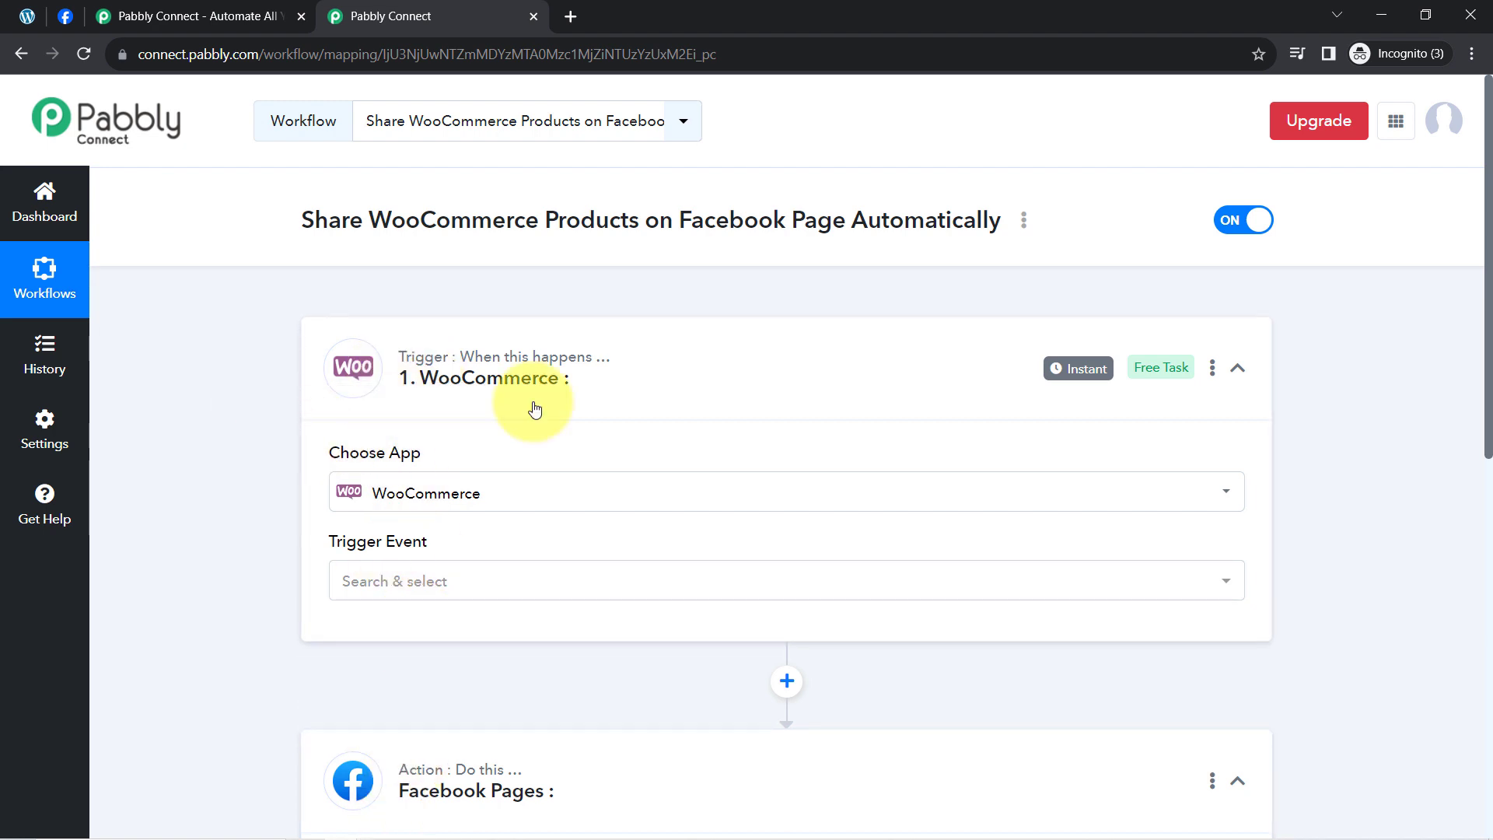
drag(1486, 283, 1489, 373)
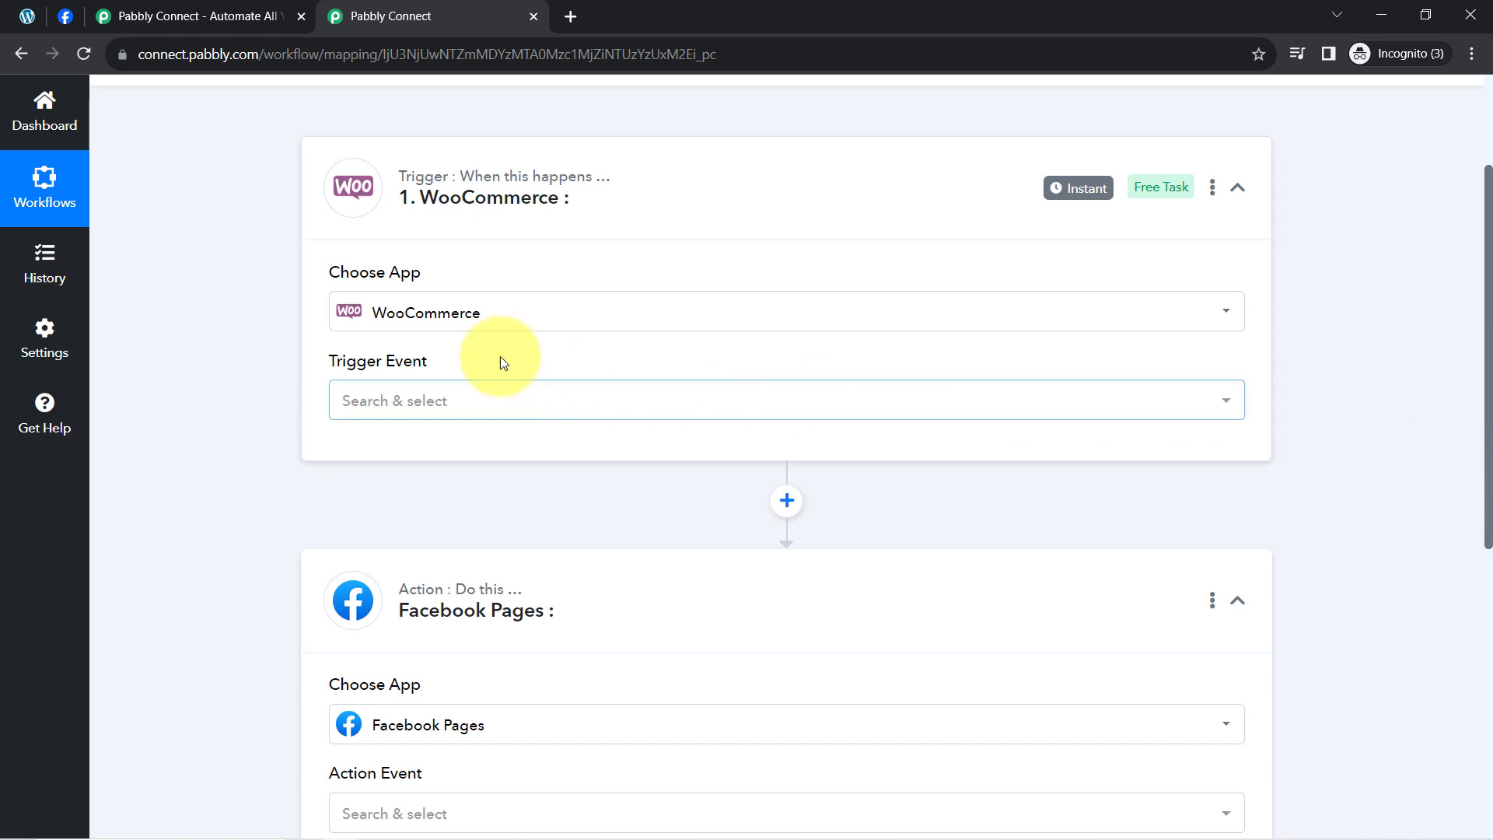
click(403, 395)
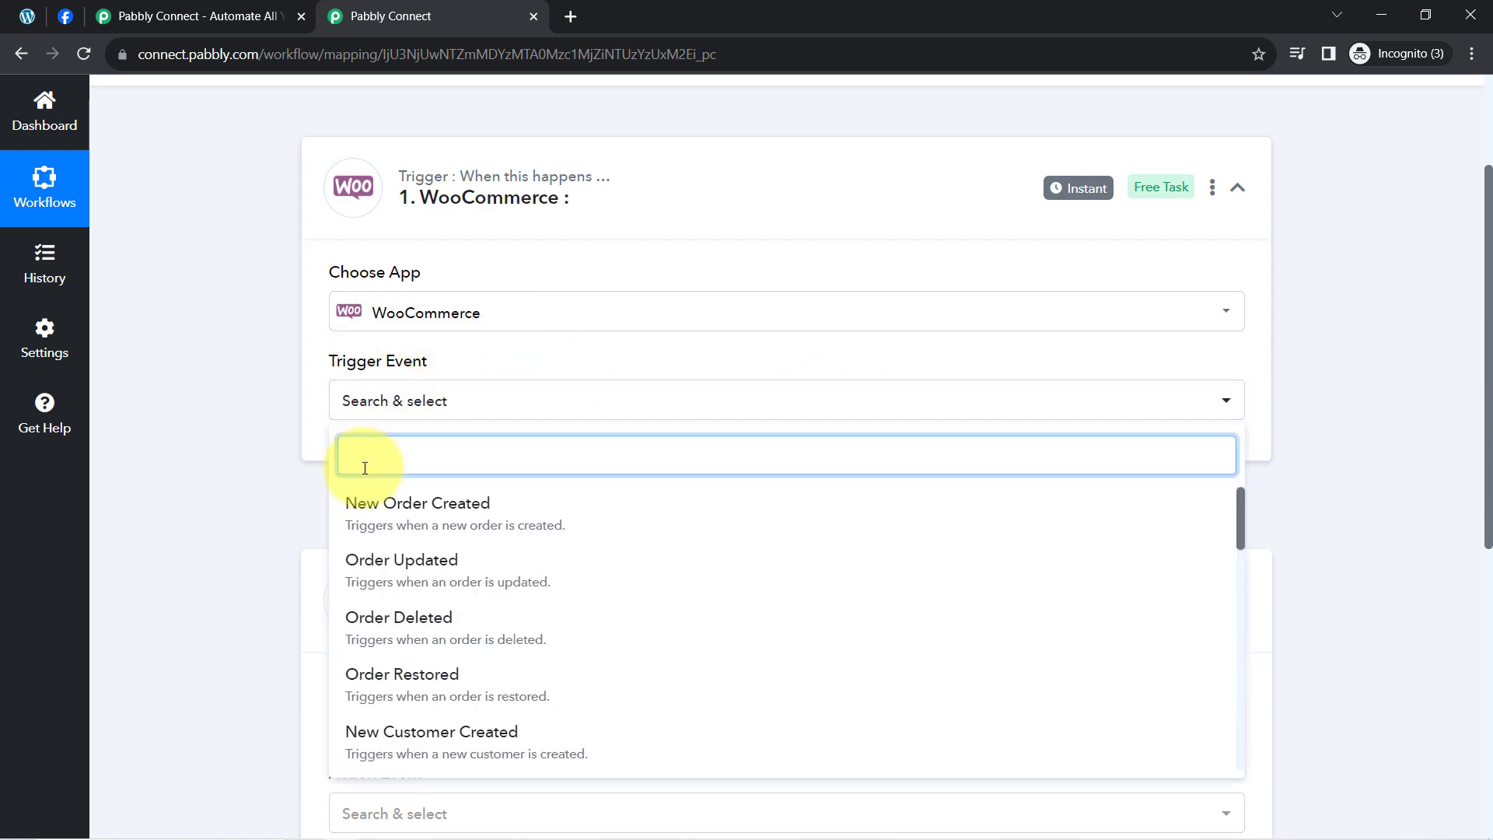
text(pro)
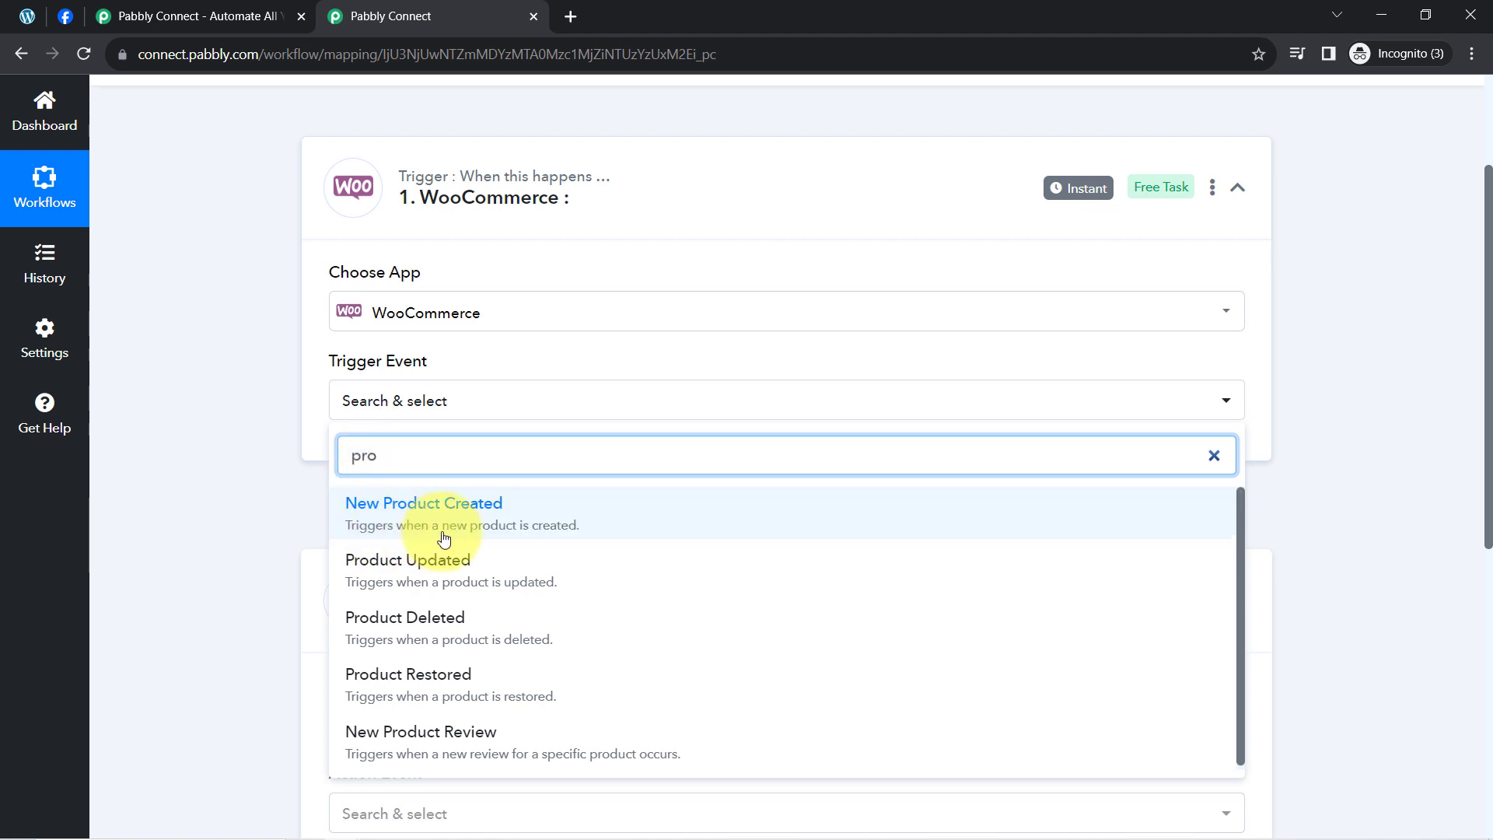
click(579, 523)
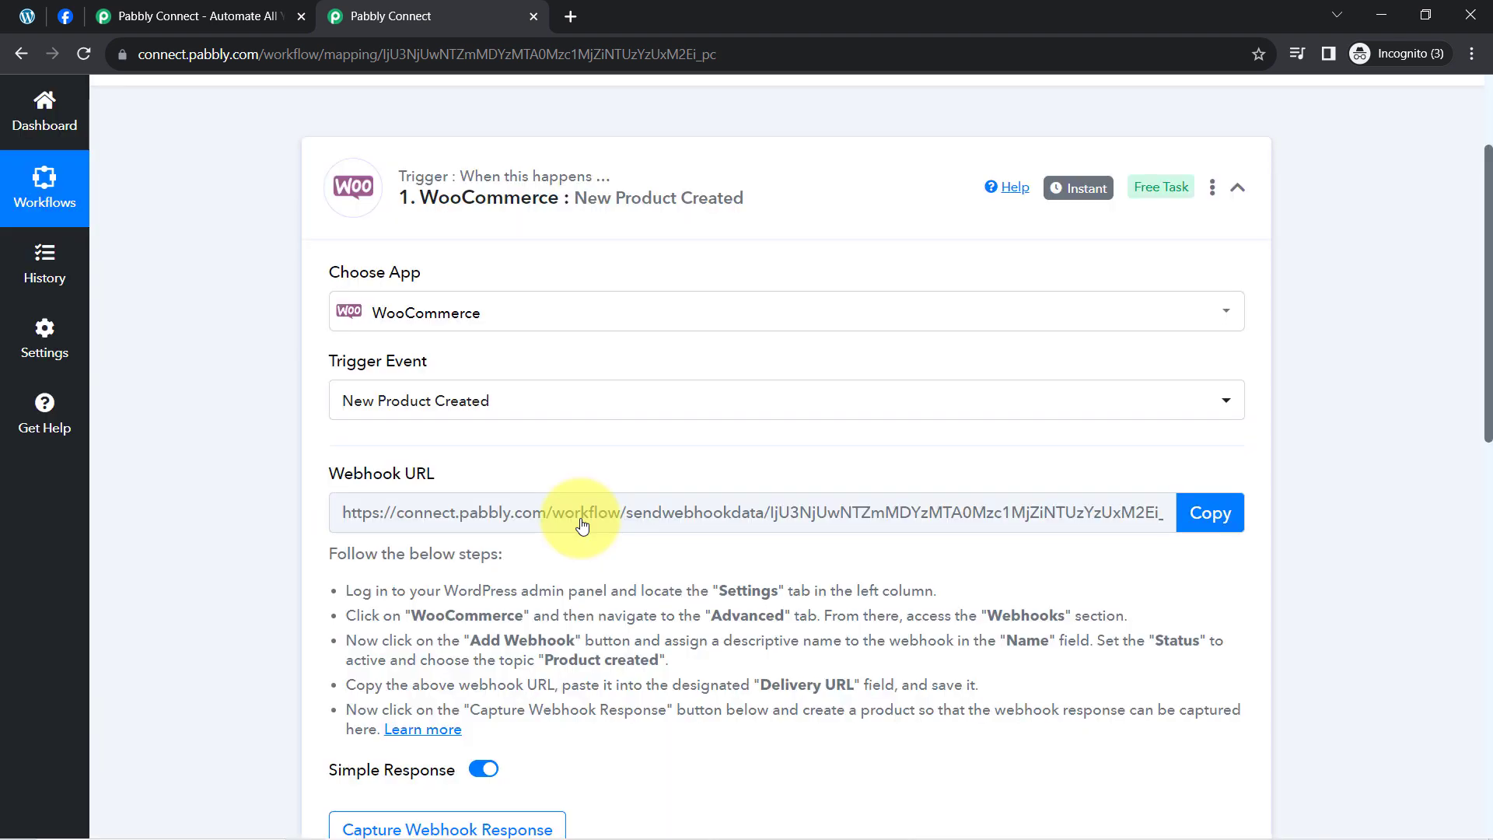
scroll(274, 576, down, 1)
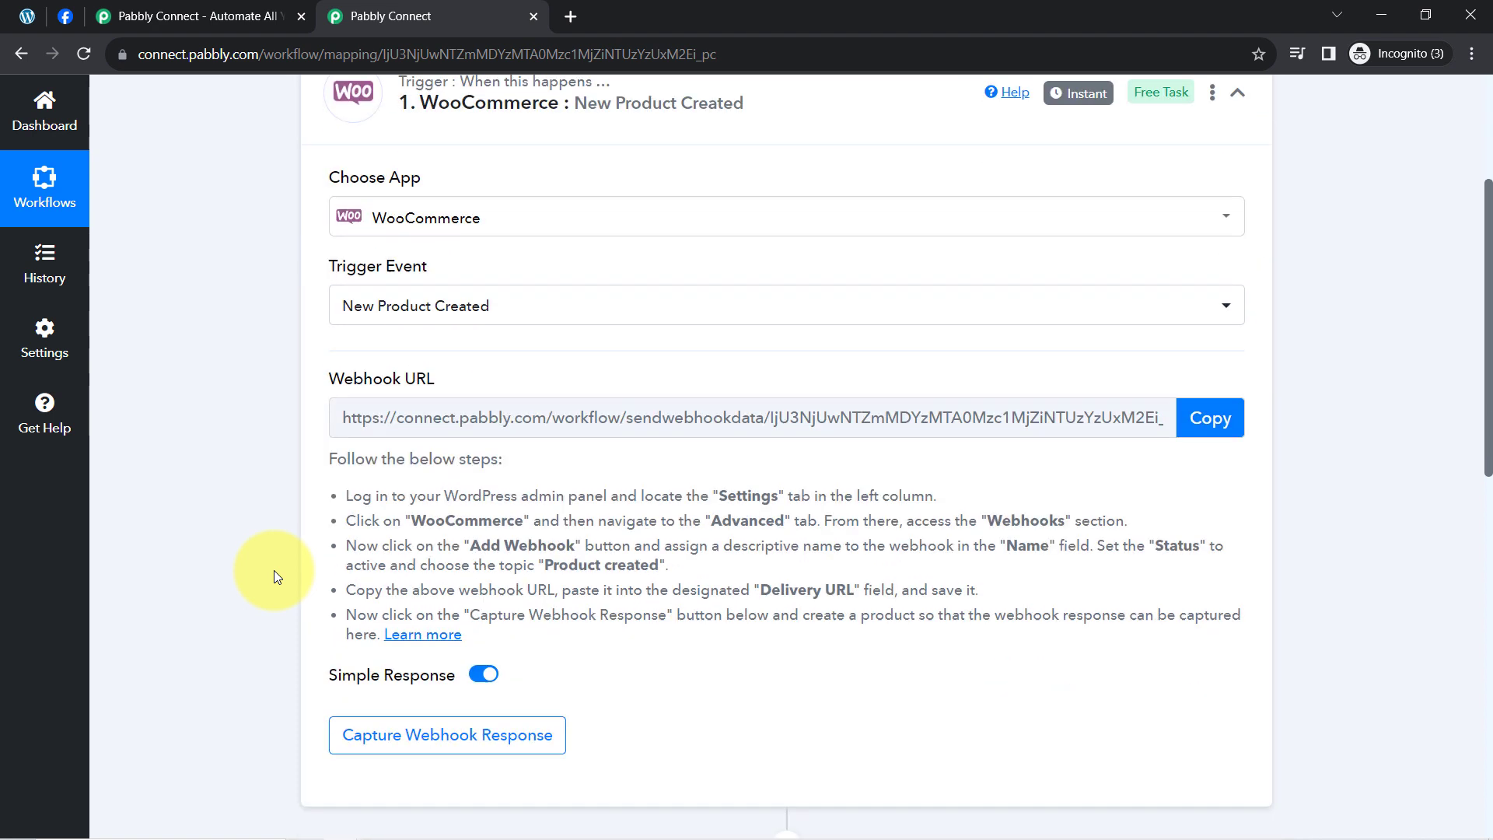
Step: Read the setup instructions of the WooCommerce trigger and copy its webhook URL
scroll(1488, 355, down, 1)
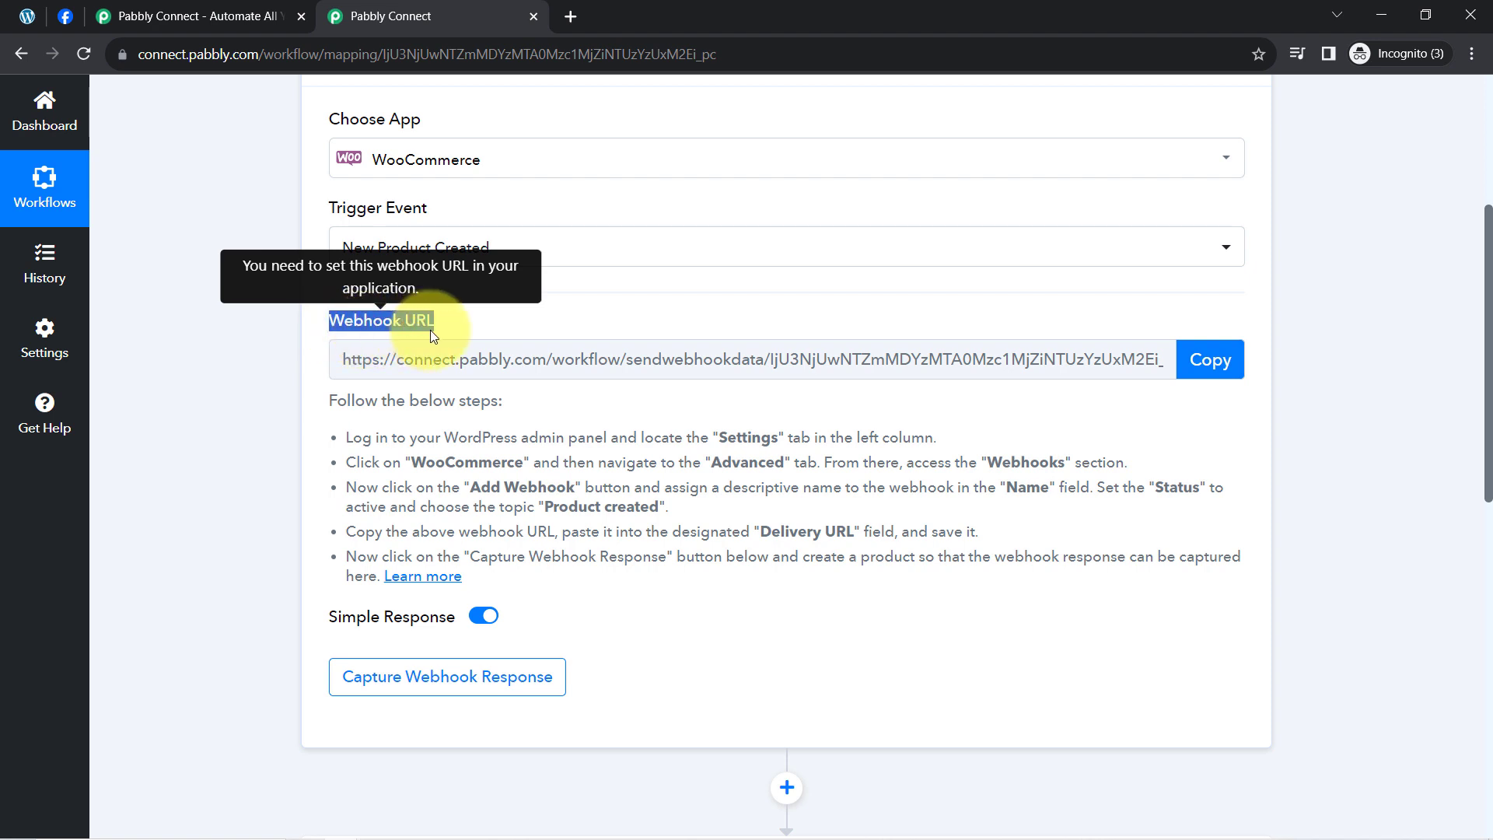
drag(351, 400, 531, 589)
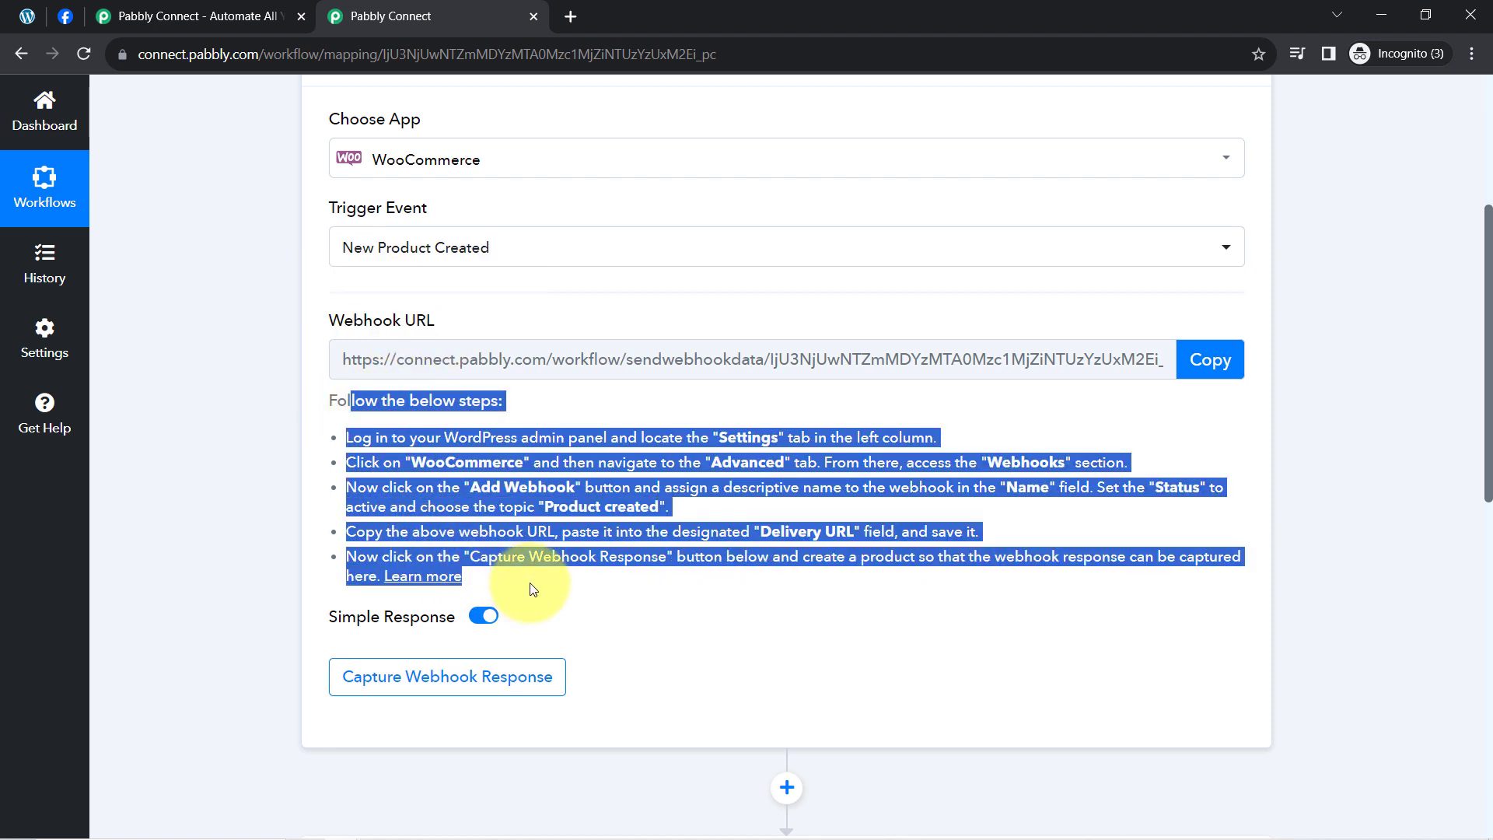
click(488, 506)
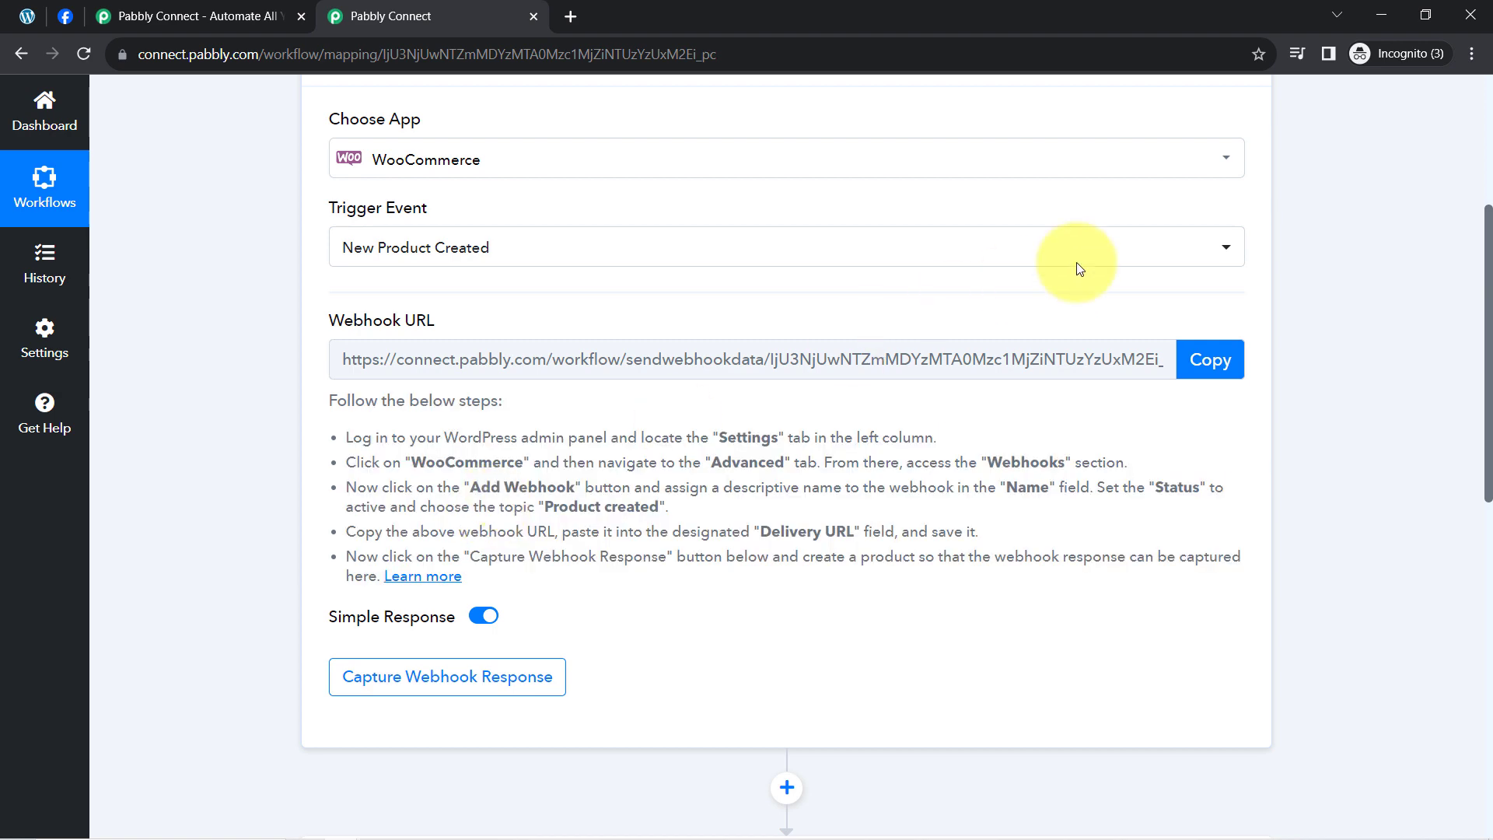
click(1209, 359)
Step: Switch to the WordPress admin site and open the WooCommerce settings
click(27, 16)
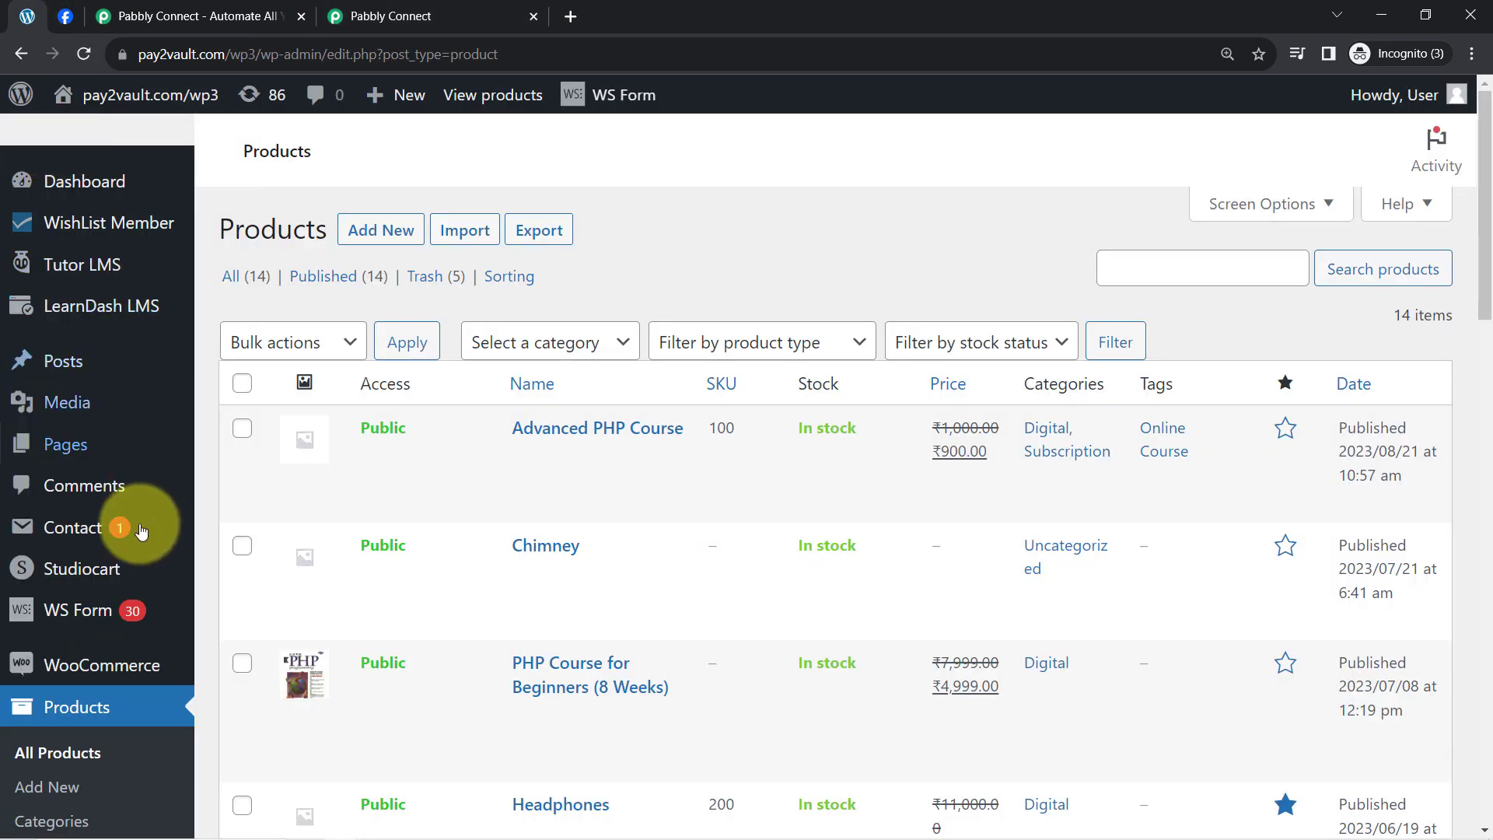
scroll(116, 536, down, 2)
mouse_move(86, 476)
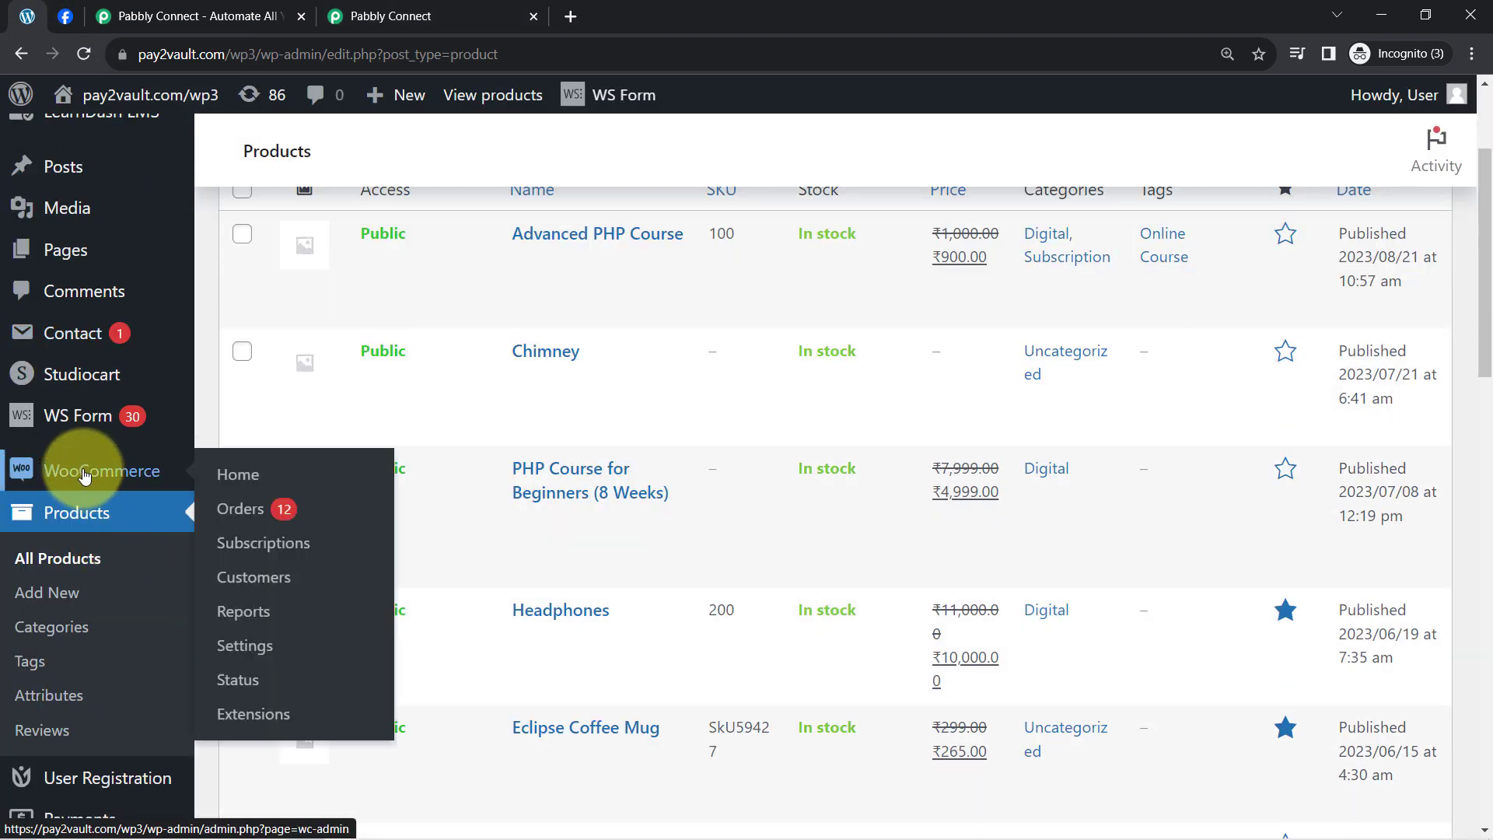
click(243, 651)
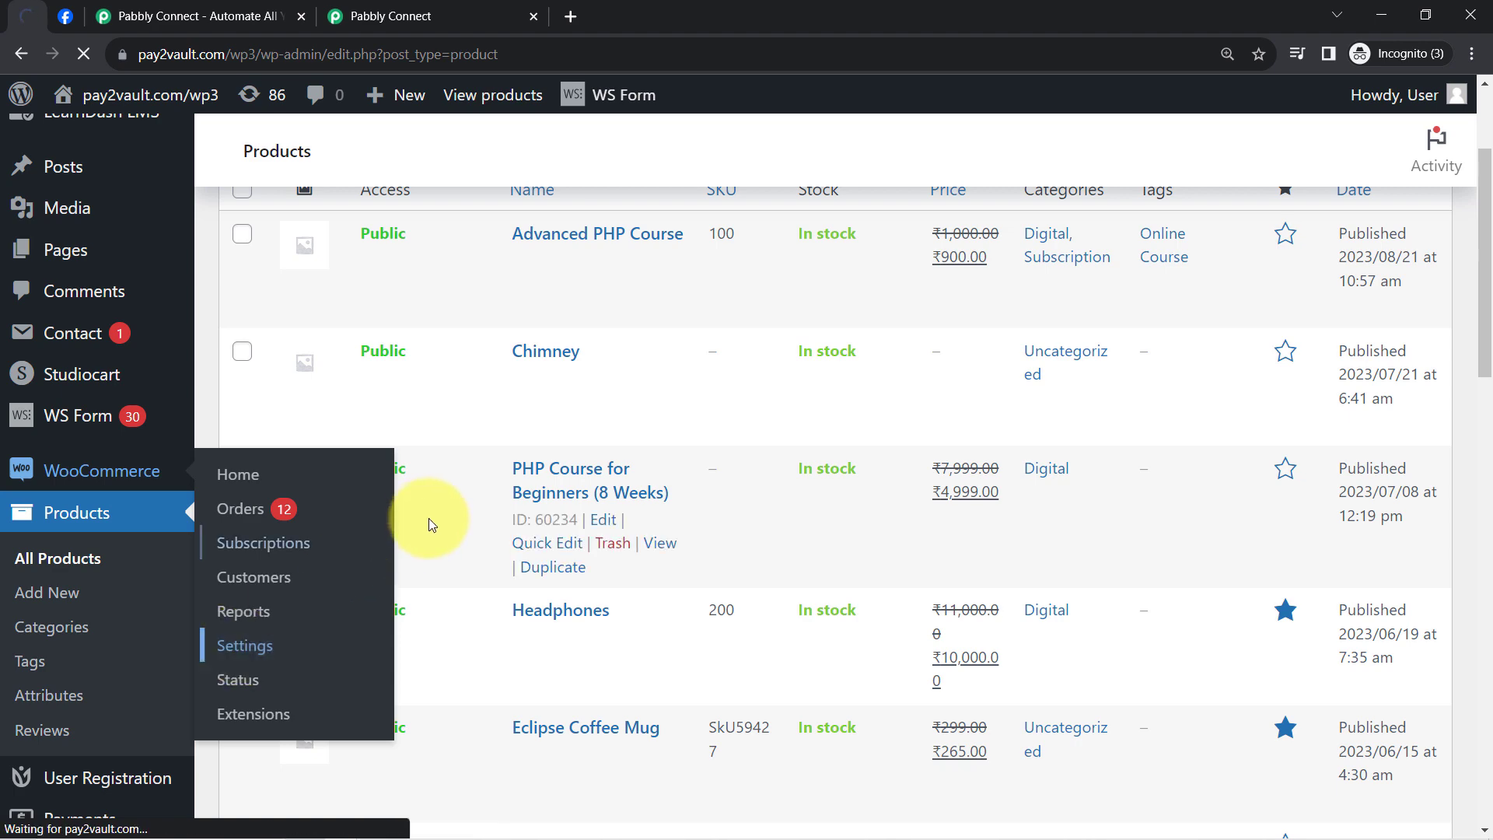
Step: Check the setup steps in Pabbly Connect and open the Webhooks section of WooCommerce's Advanced settings
click(401, 6)
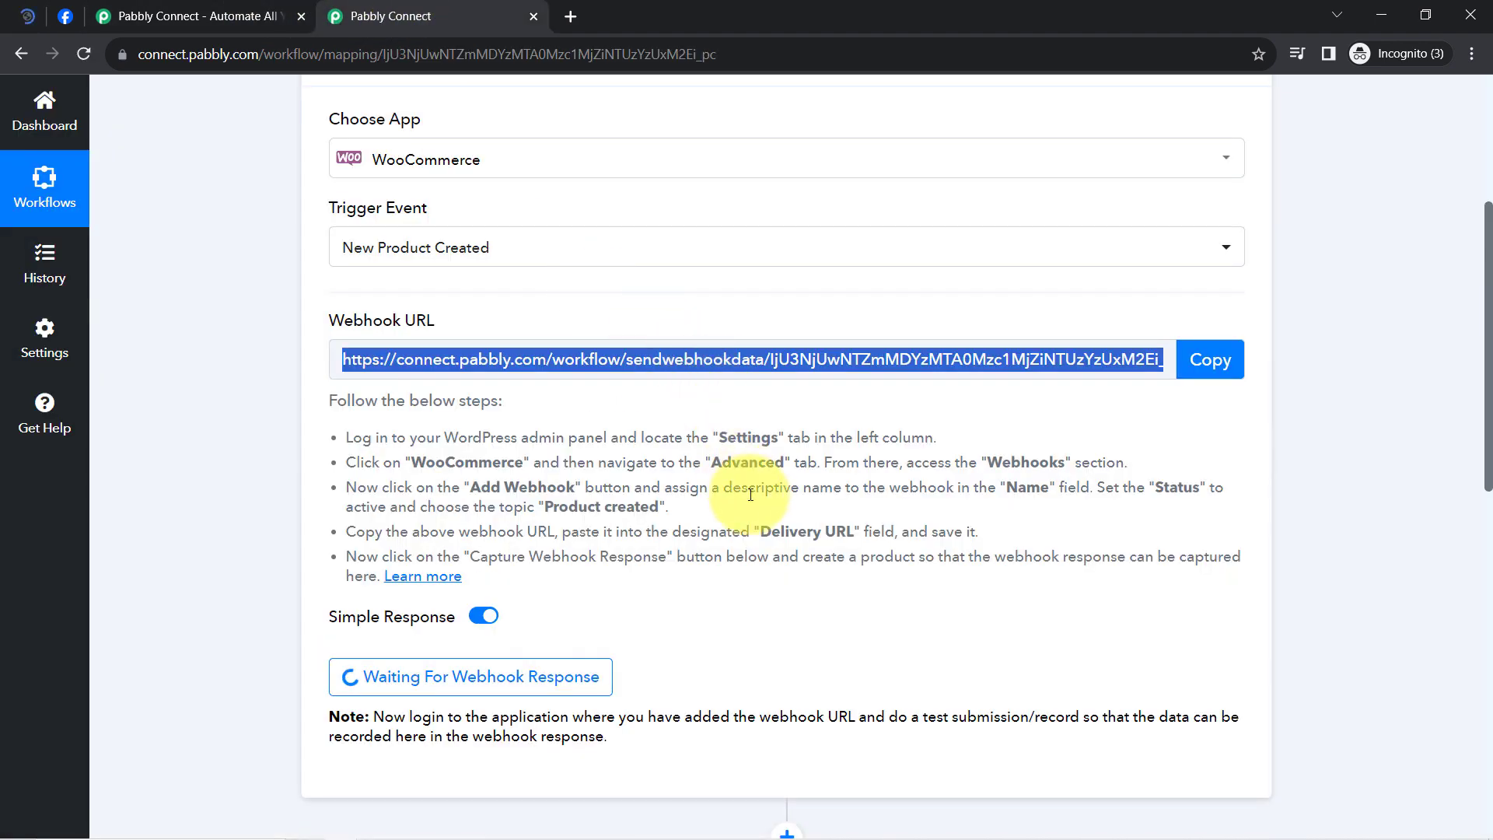
double_click(729, 463)
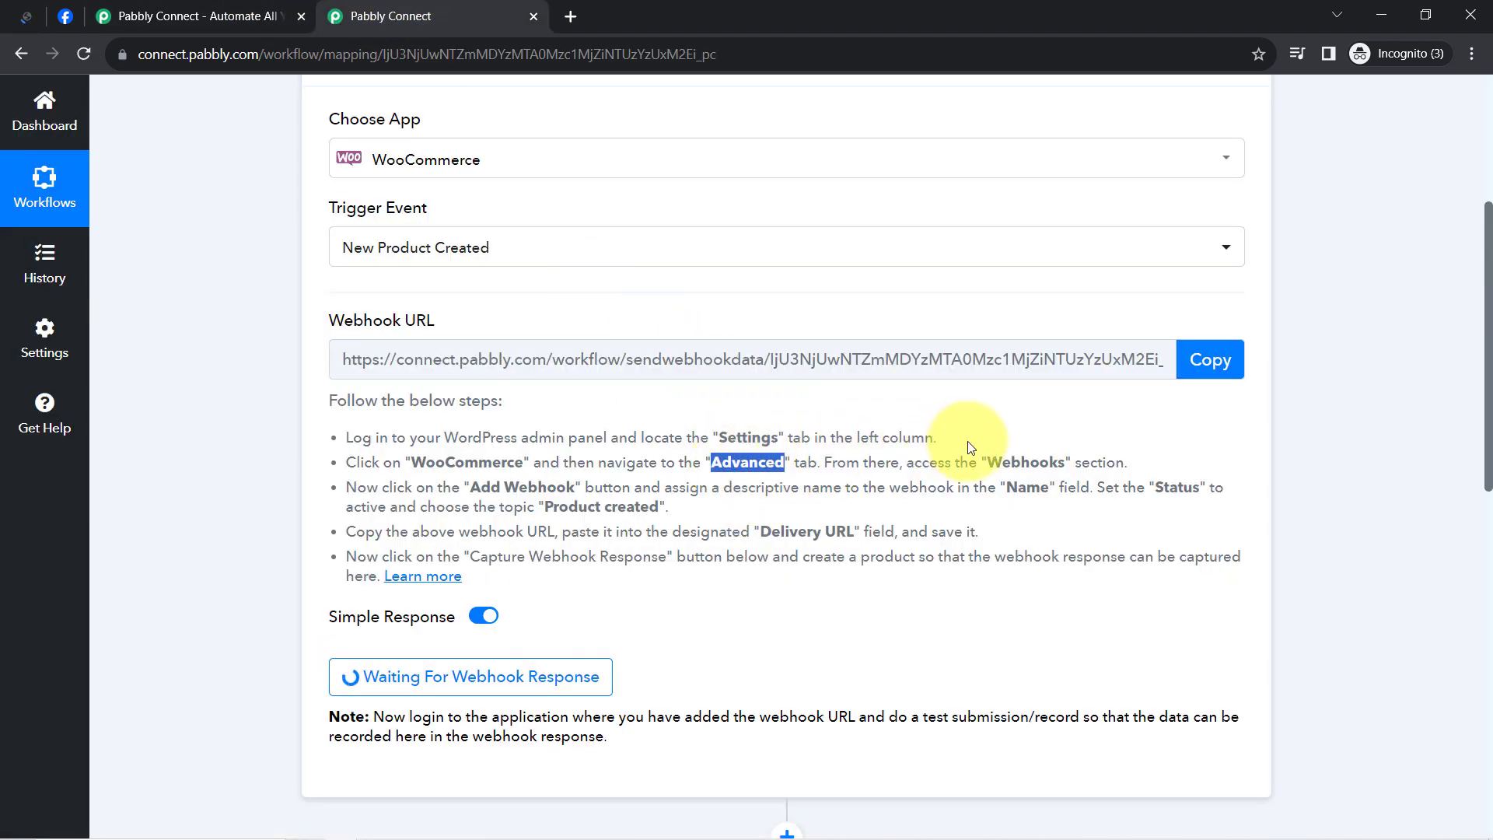
double_click(1025, 463)
click(35, 13)
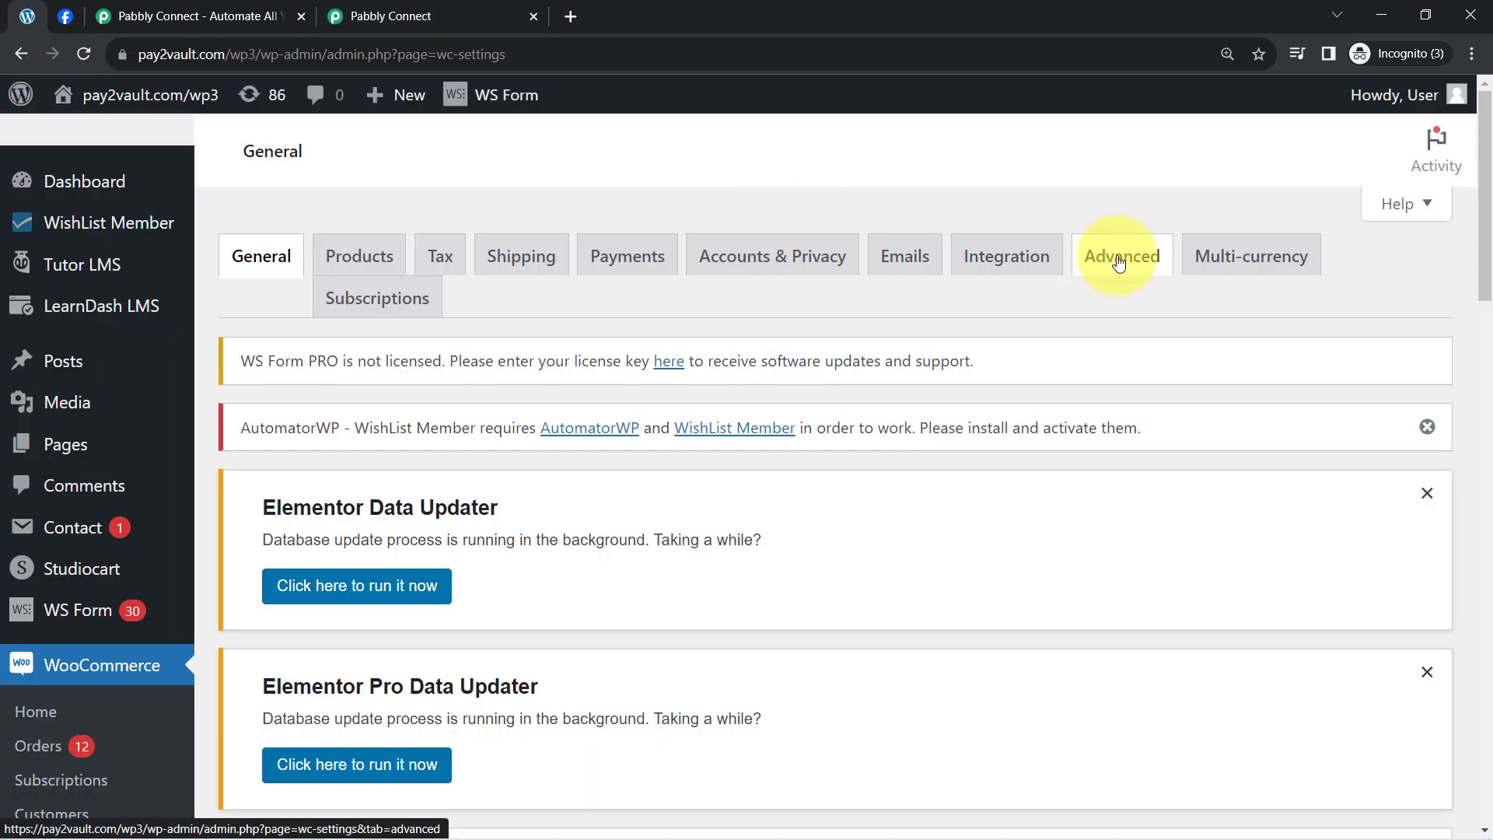
click(1138, 259)
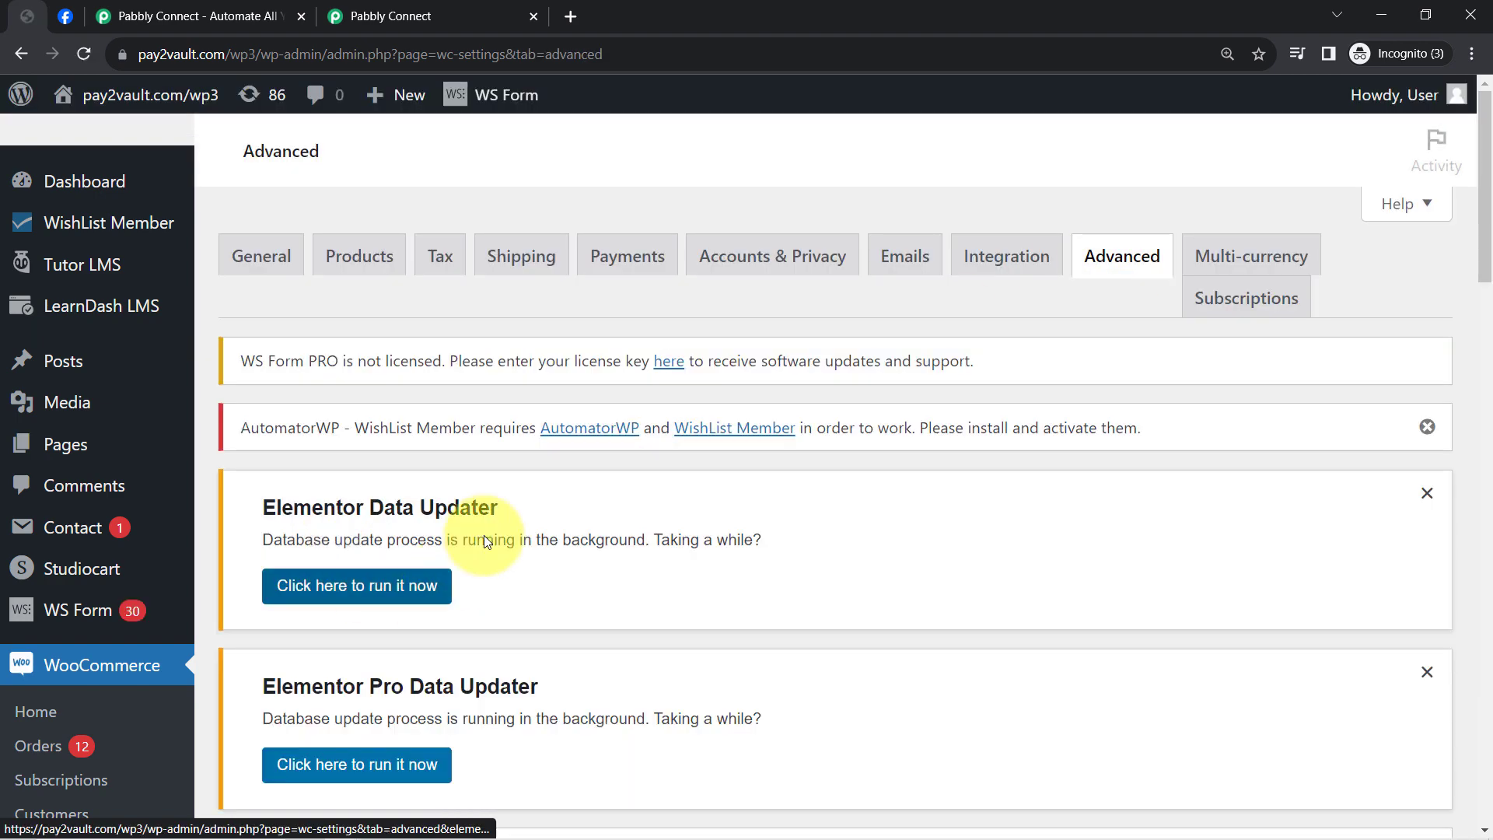
scroll(586, 513, down, 5)
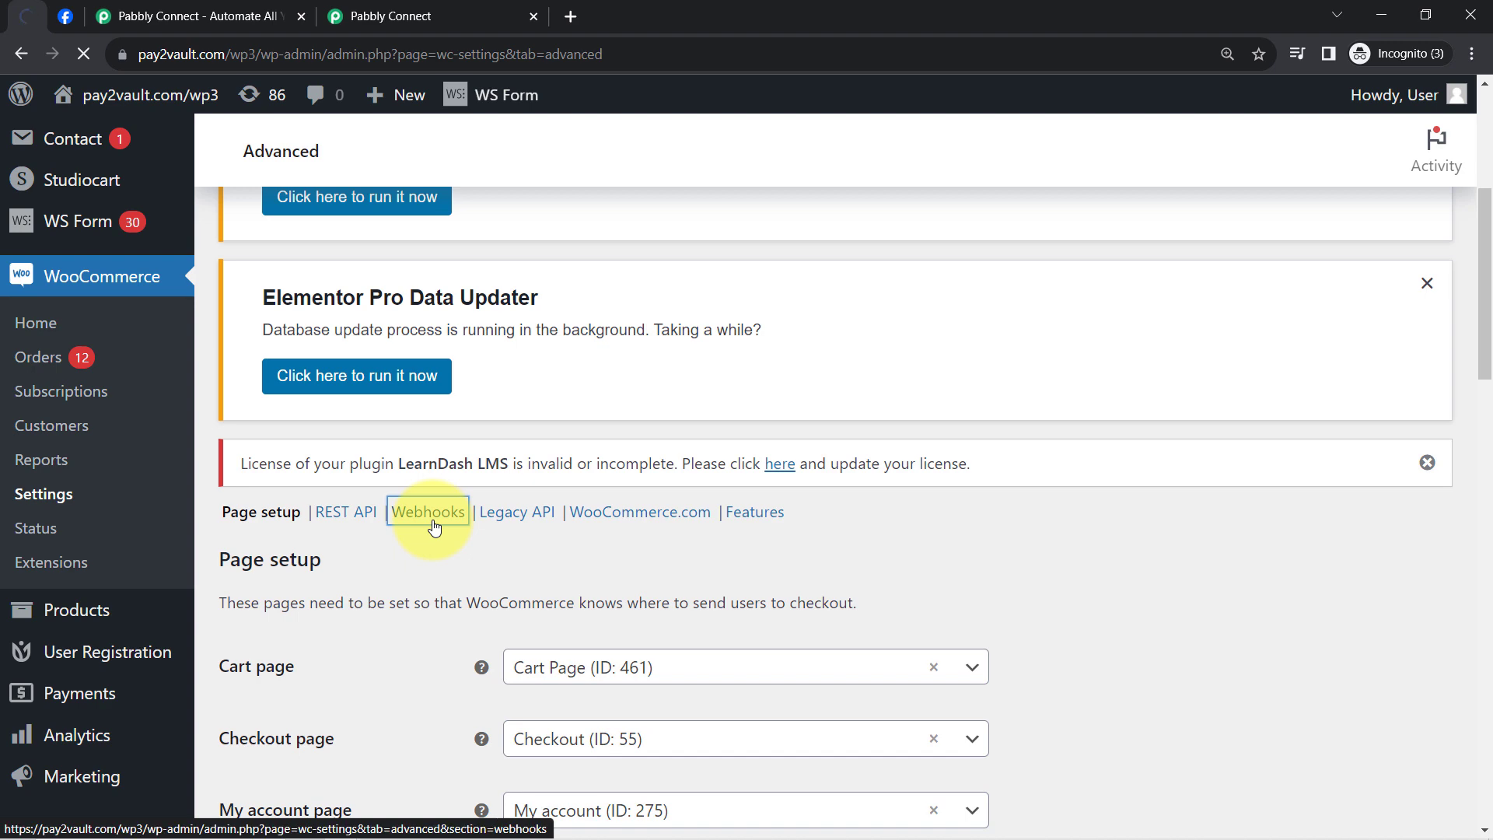
scroll(430, 510, down, 5)
scroll(495, 482, up, 4)
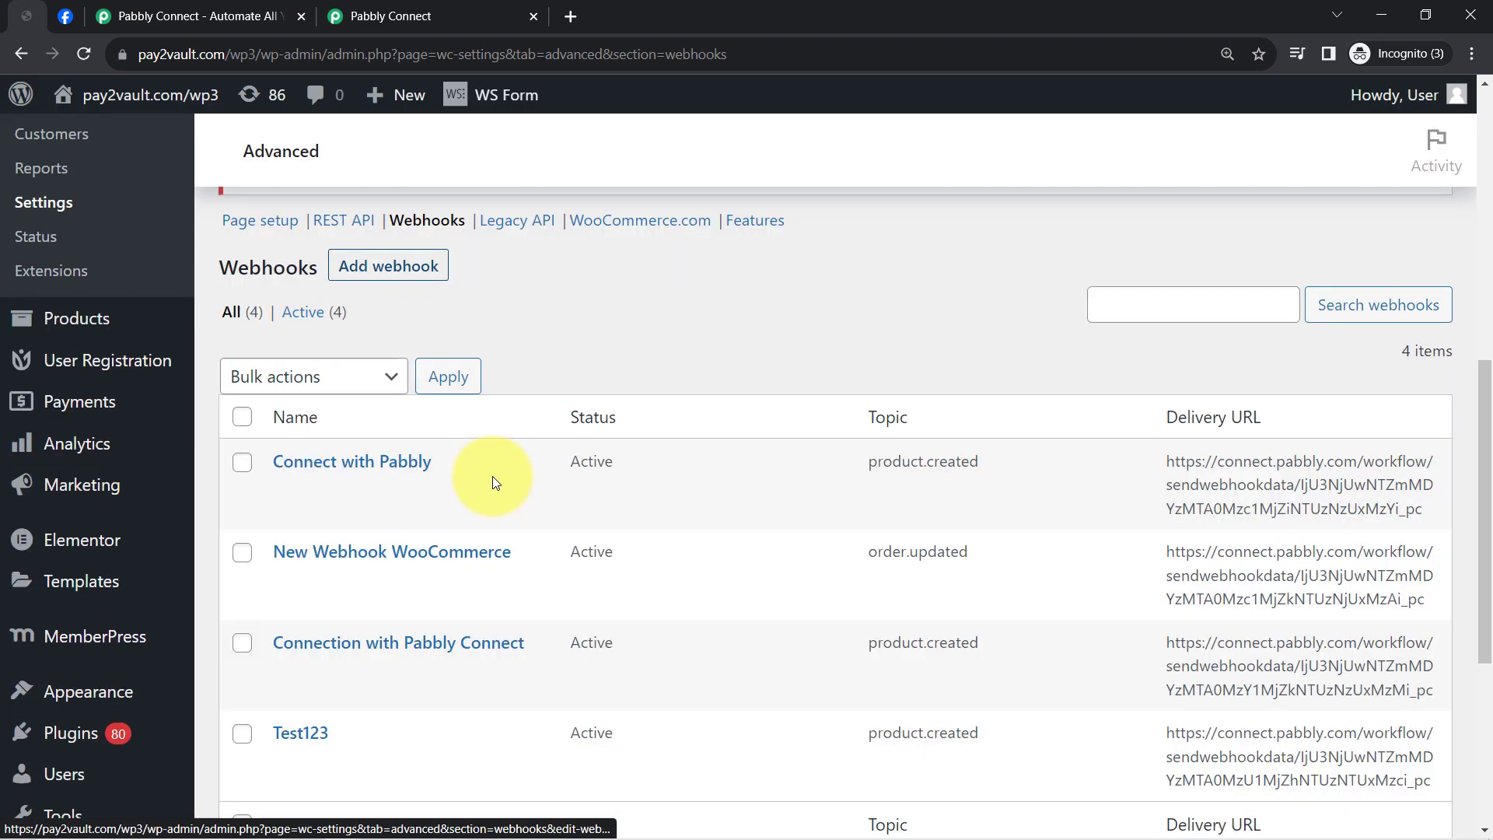
Step: Start adding a new webhook to the WooCommerce webhooks list
drag(1483, 420, 1462, 366)
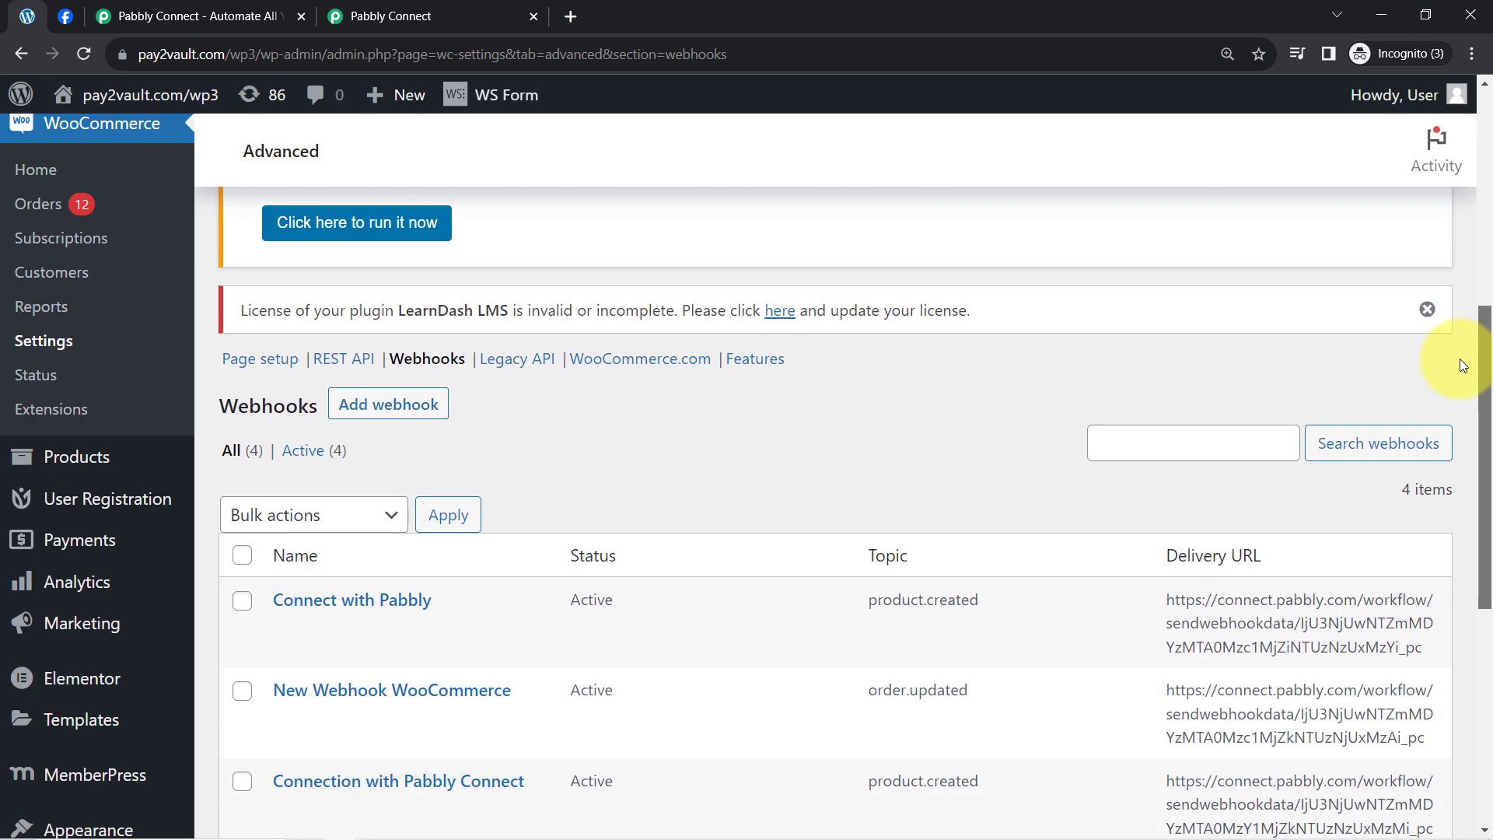
scroll(573, 453, up, 1)
click(401, 508)
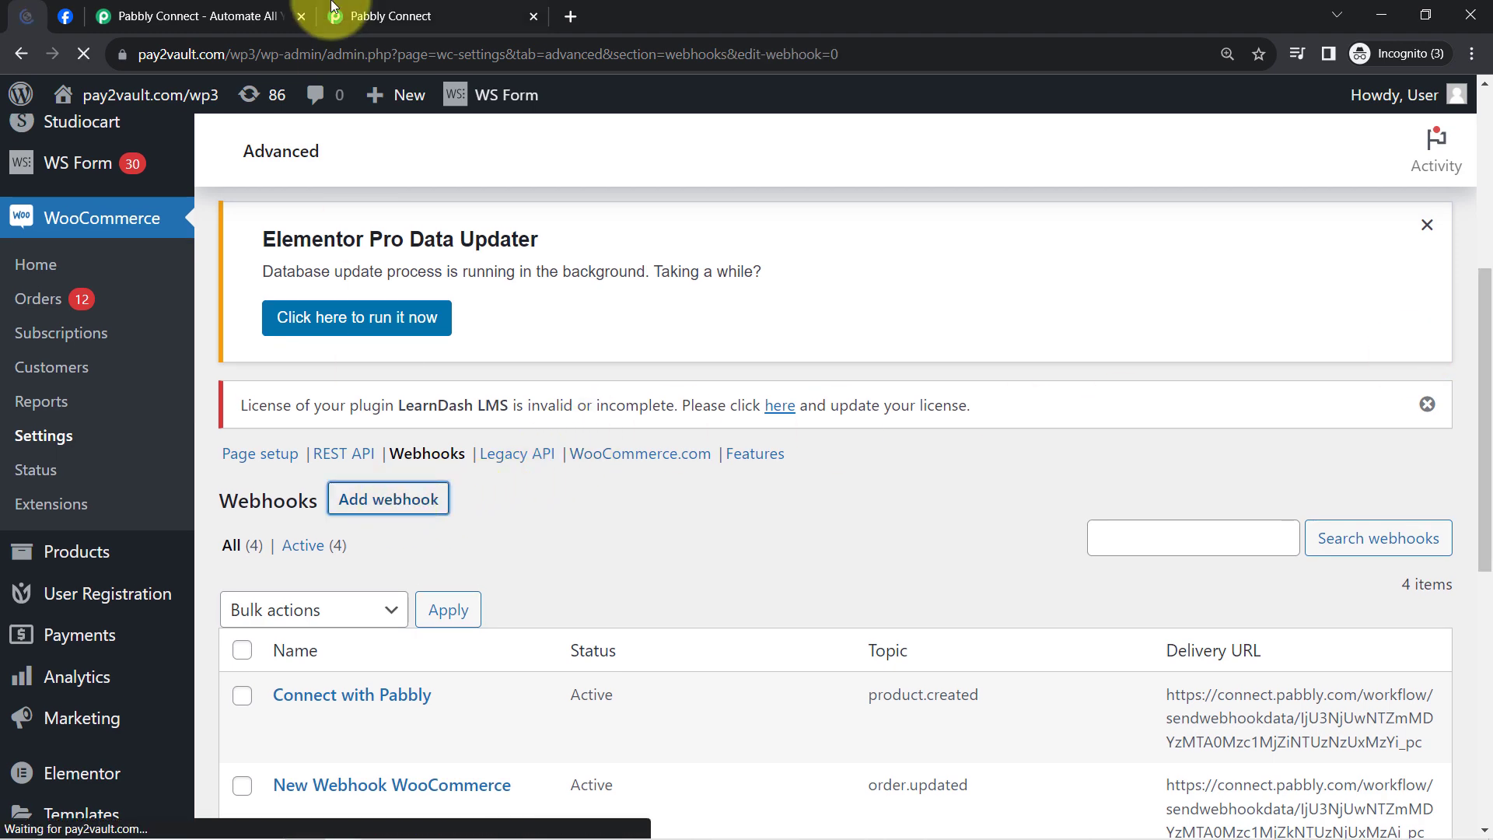
Step: Copy the trigger's webhook URL from Pabbly Connect again and paste it as the new WooCommerce webhook's Delivery URL
click(385, 15)
click(1206, 363)
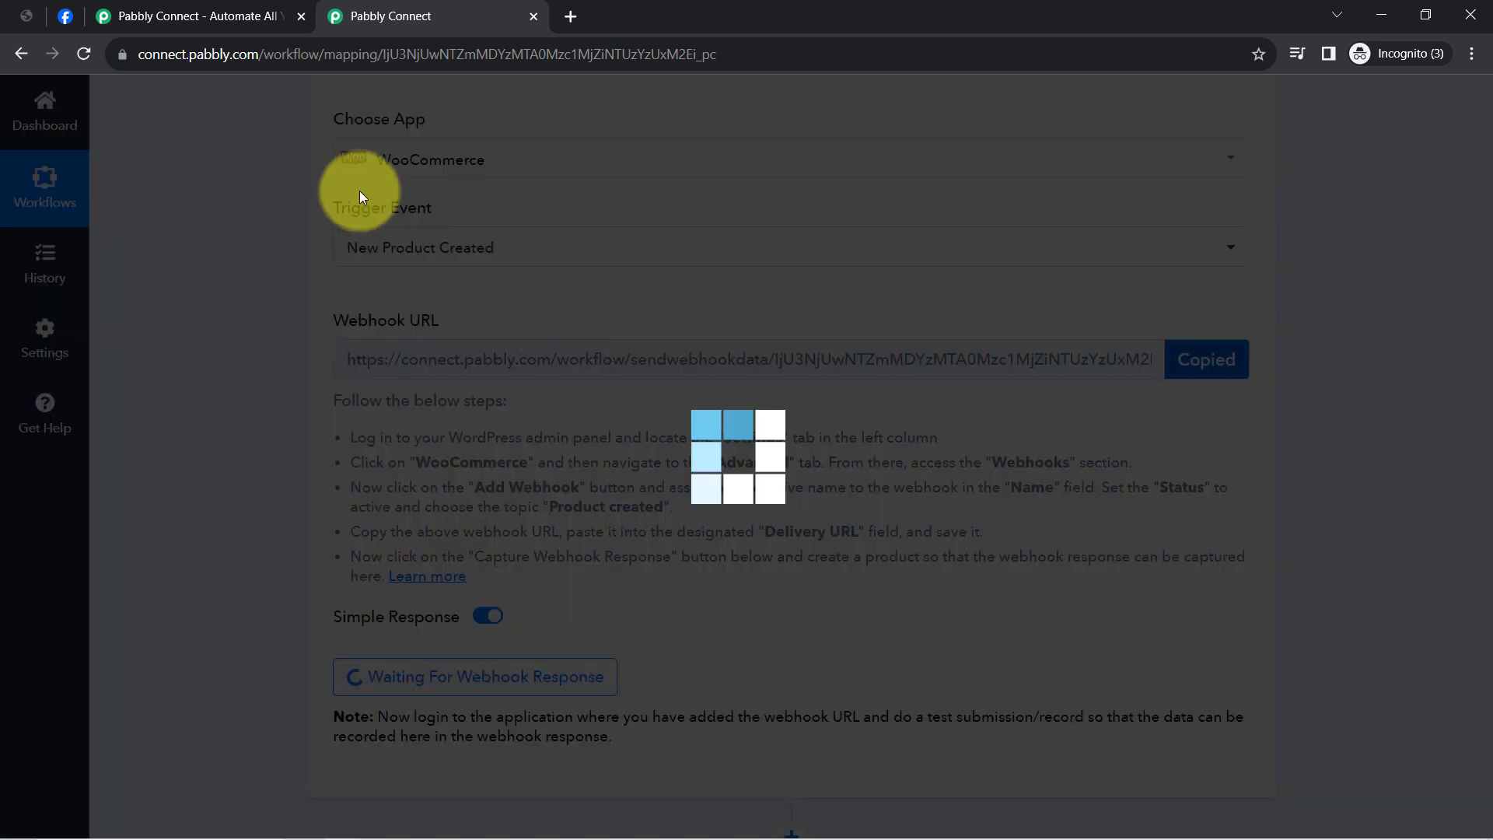
click(27, 14)
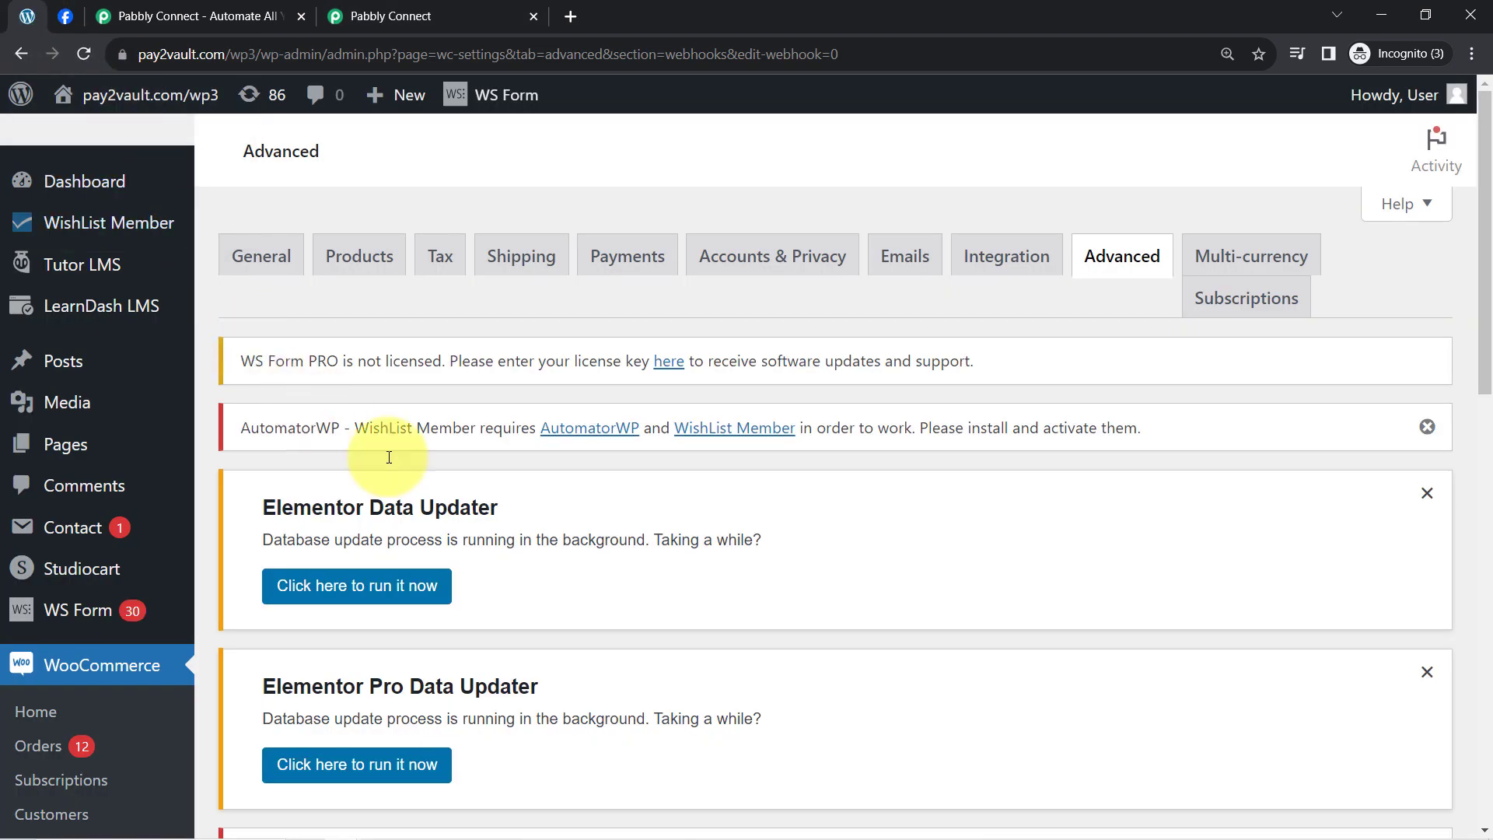
scroll(400, 467, down, 12)
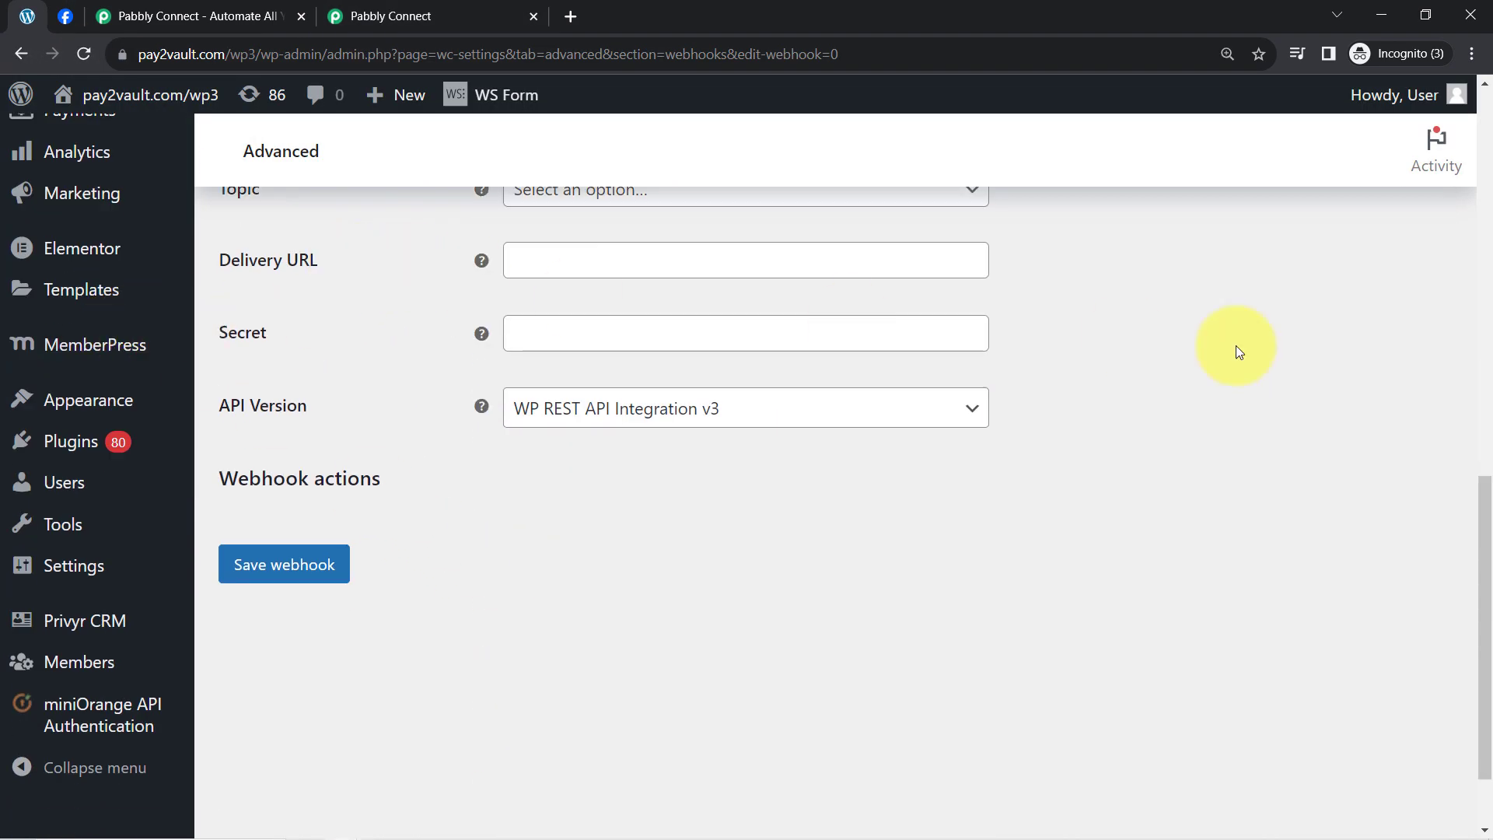
drag(1484, 527, 1471, 399)
click(537, 584)
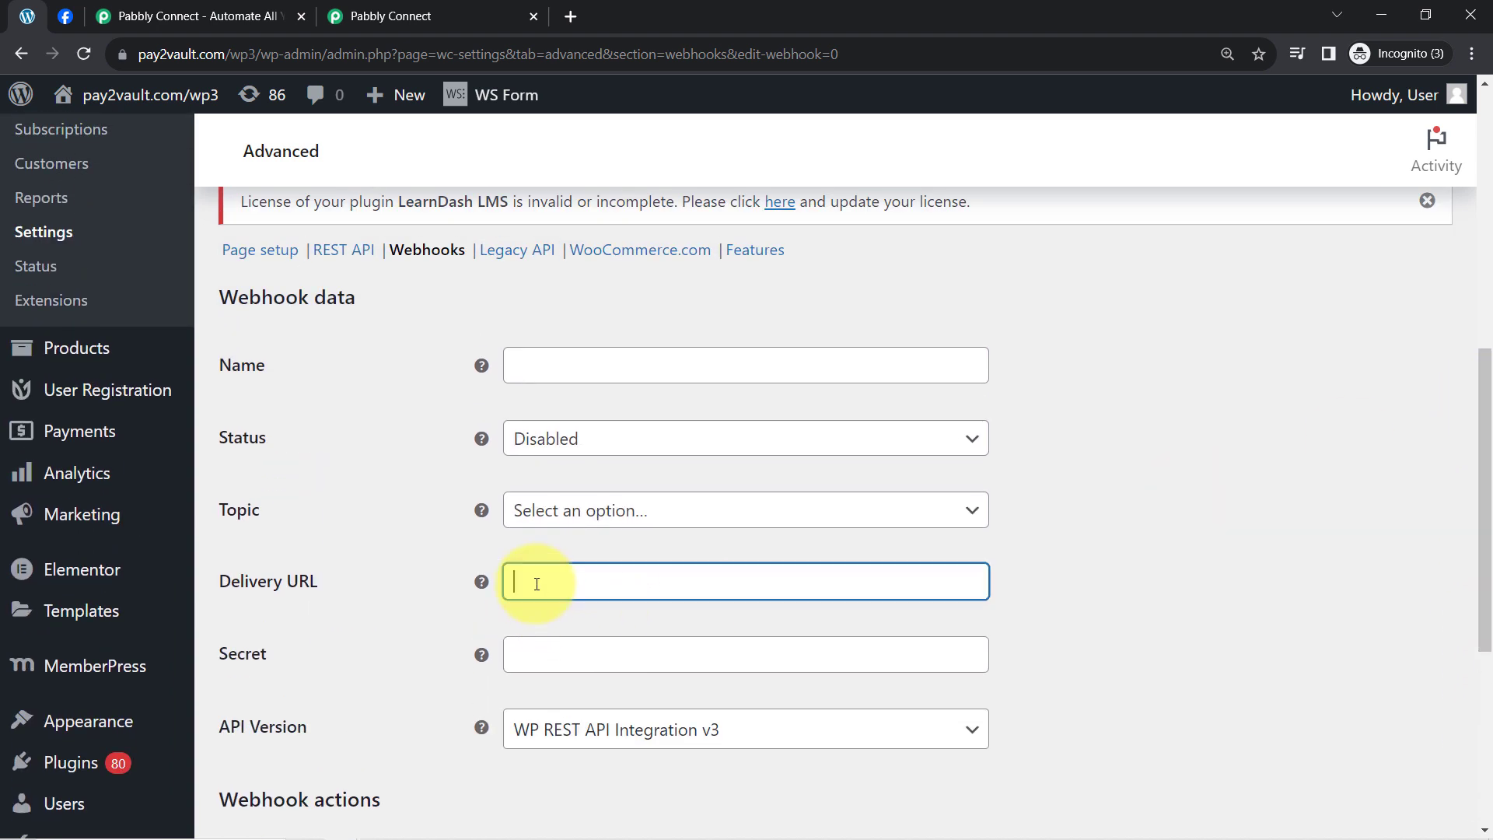
key(ctrl+v)
Step: Name the webhook "Connect Pabbly Connect & WooCommerce" and set its status to Active
click(573, 374)
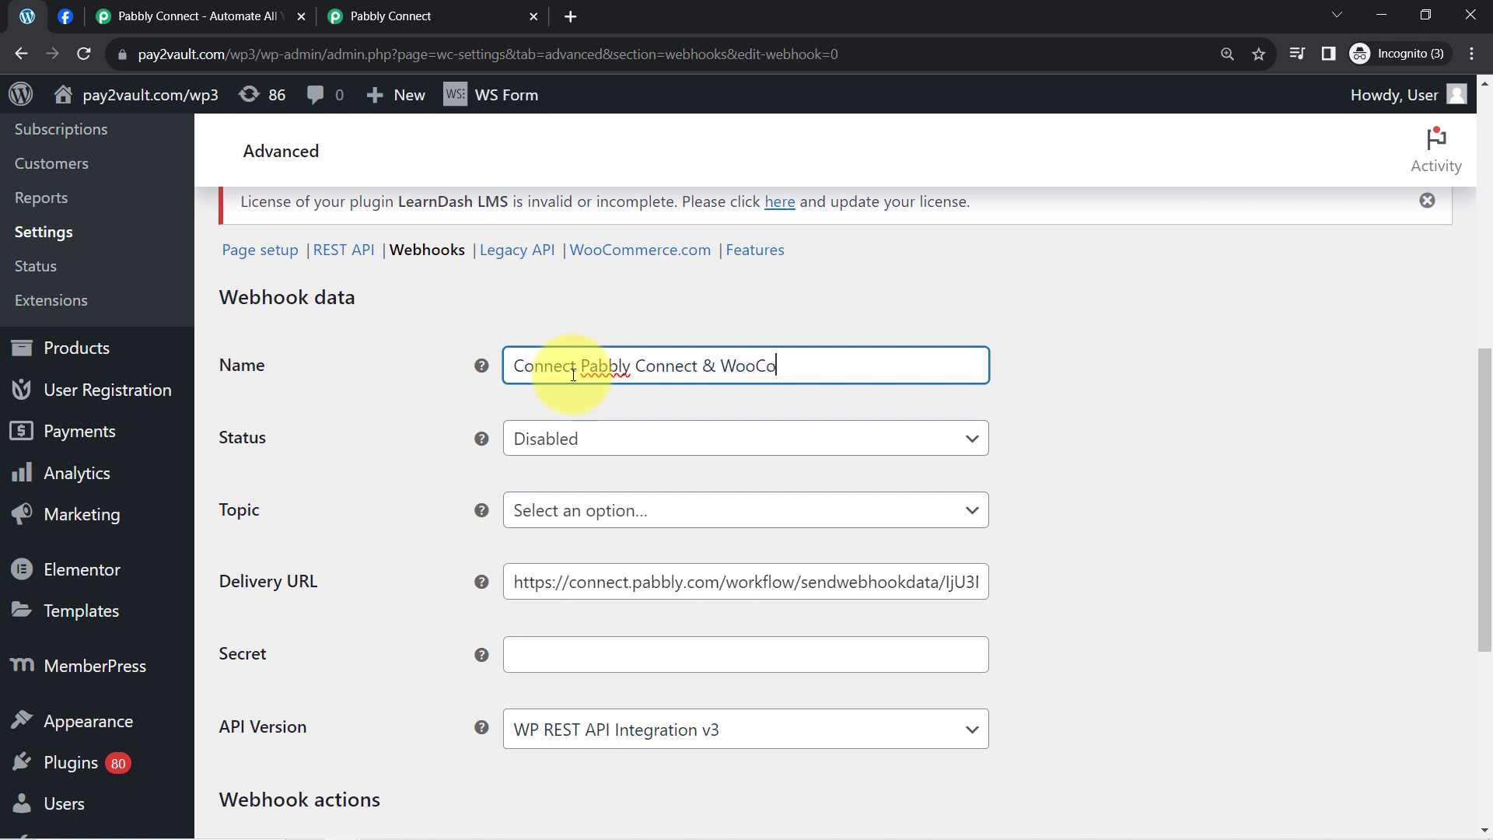
click(534, 455)
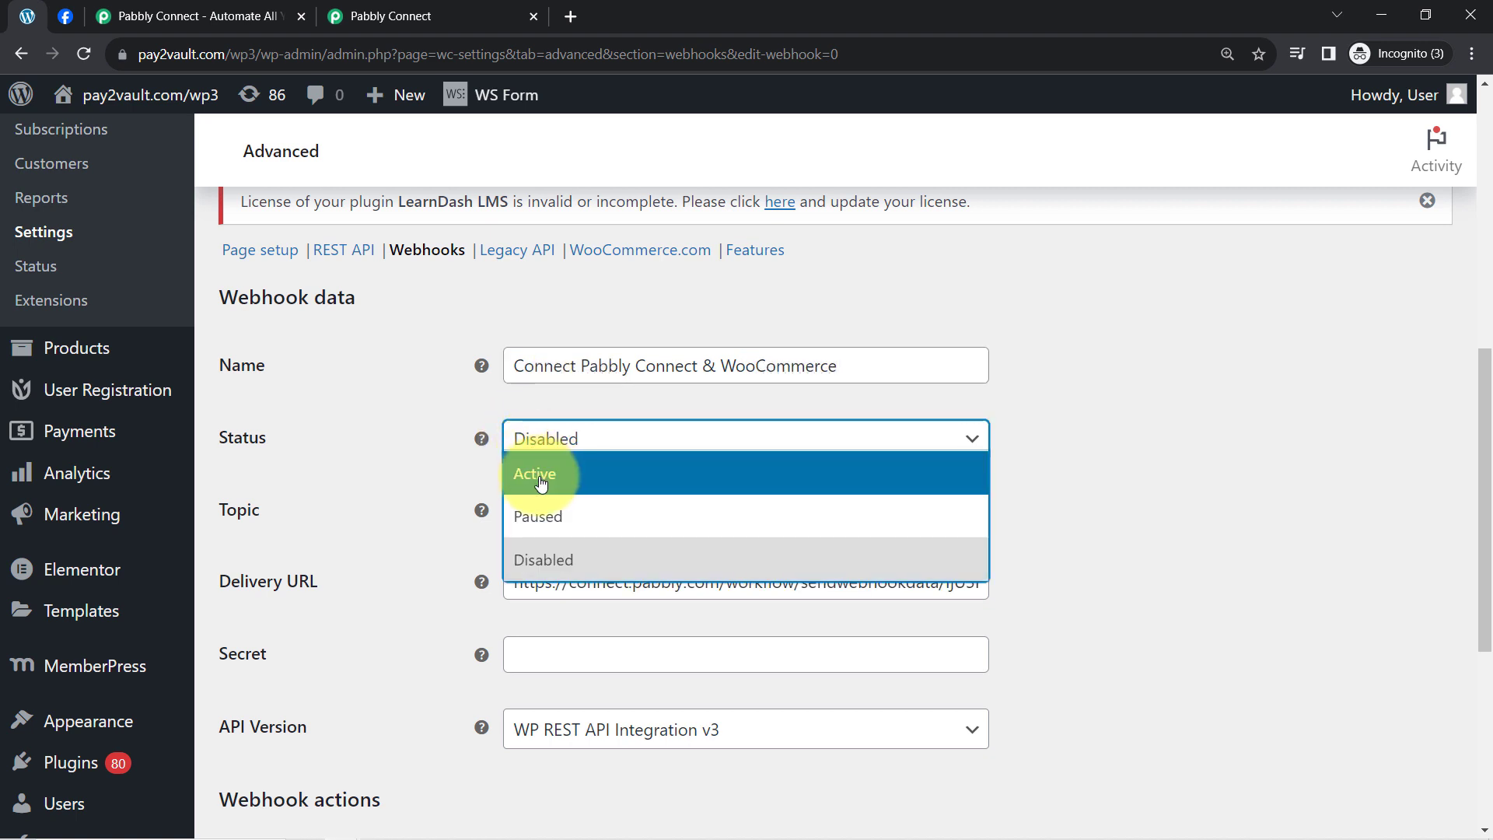
click(541, 476)
Step: Set the webhook's topic to Product created, searching for "produ", and save the webhook
click(542, 514)
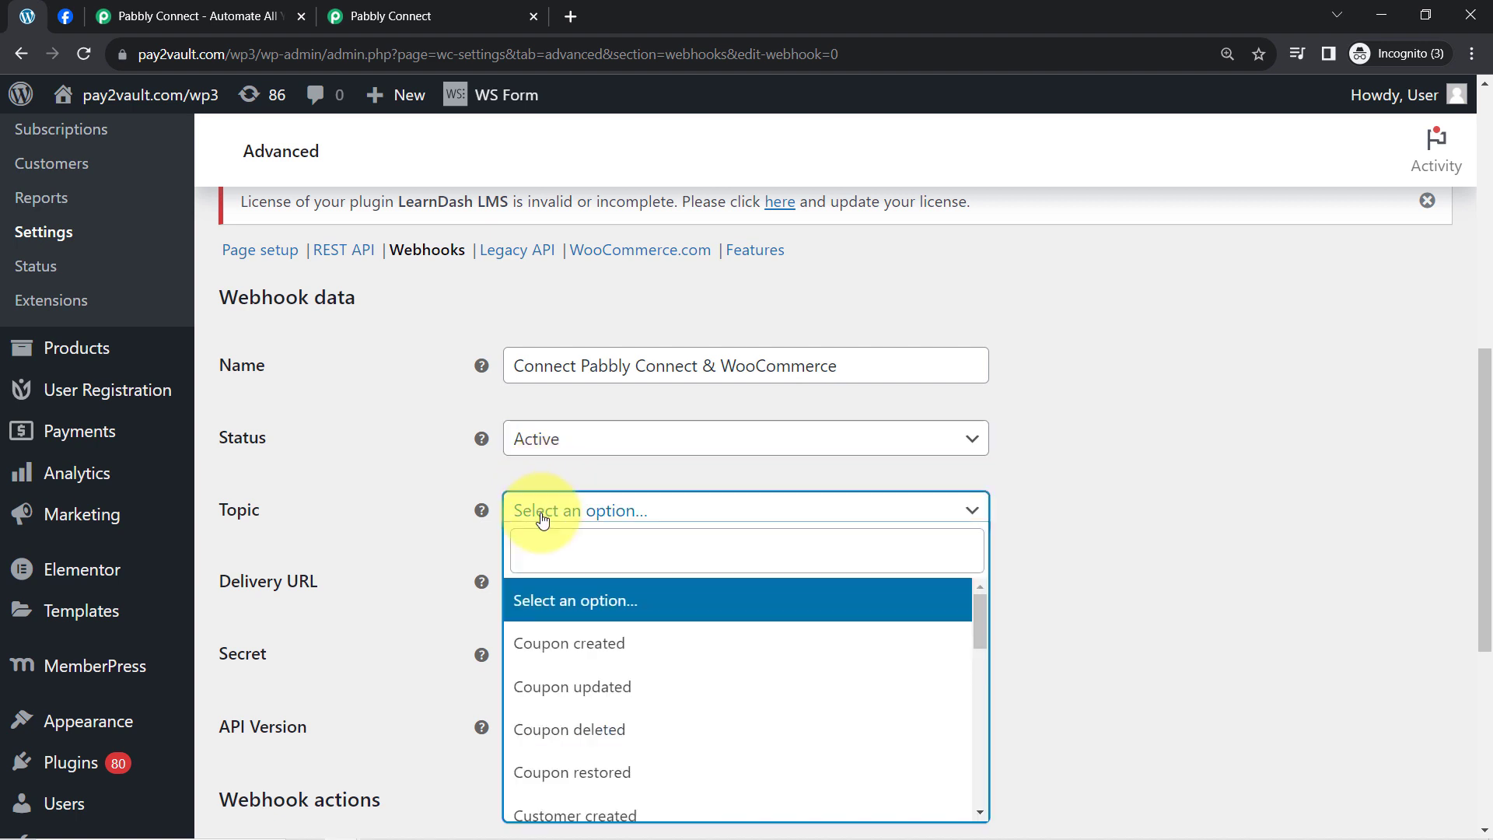
text(produ)
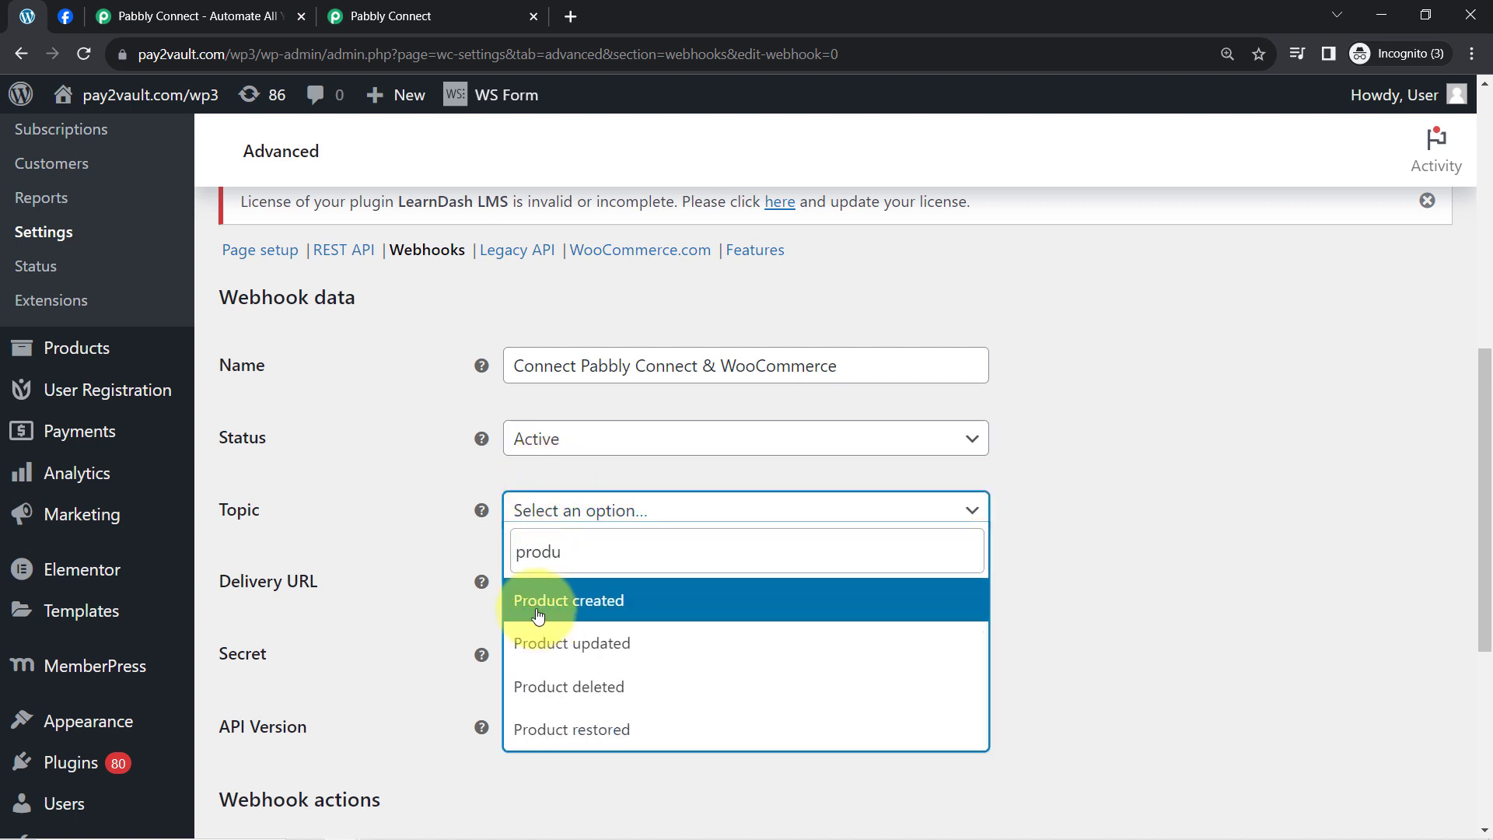
click(539, 606)
scroll(448, 597, down, 4)
click(330, 606)
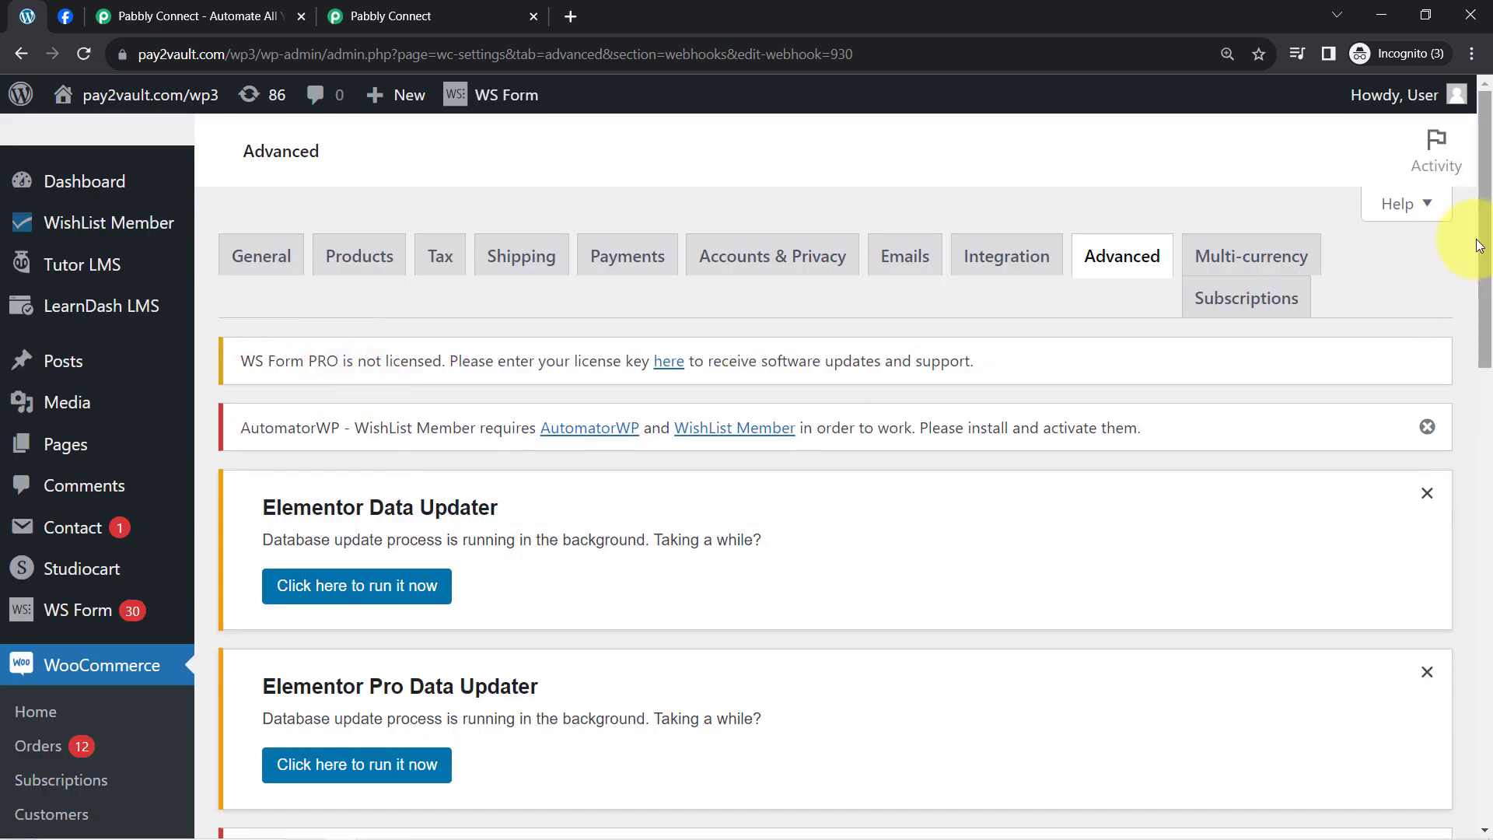
drag(1480, 226, 1479, 443)
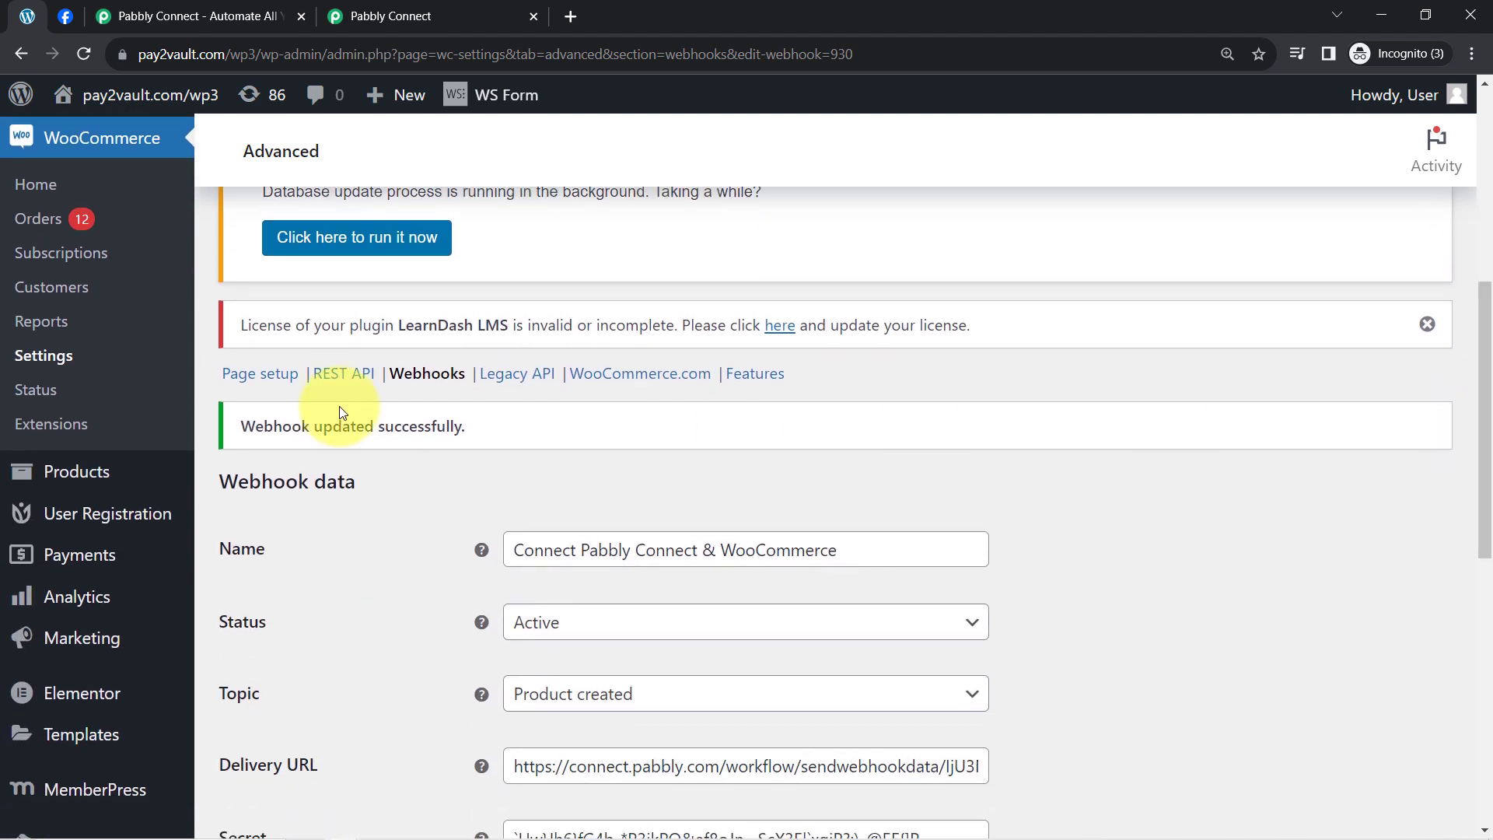
triple_click(334, 423)
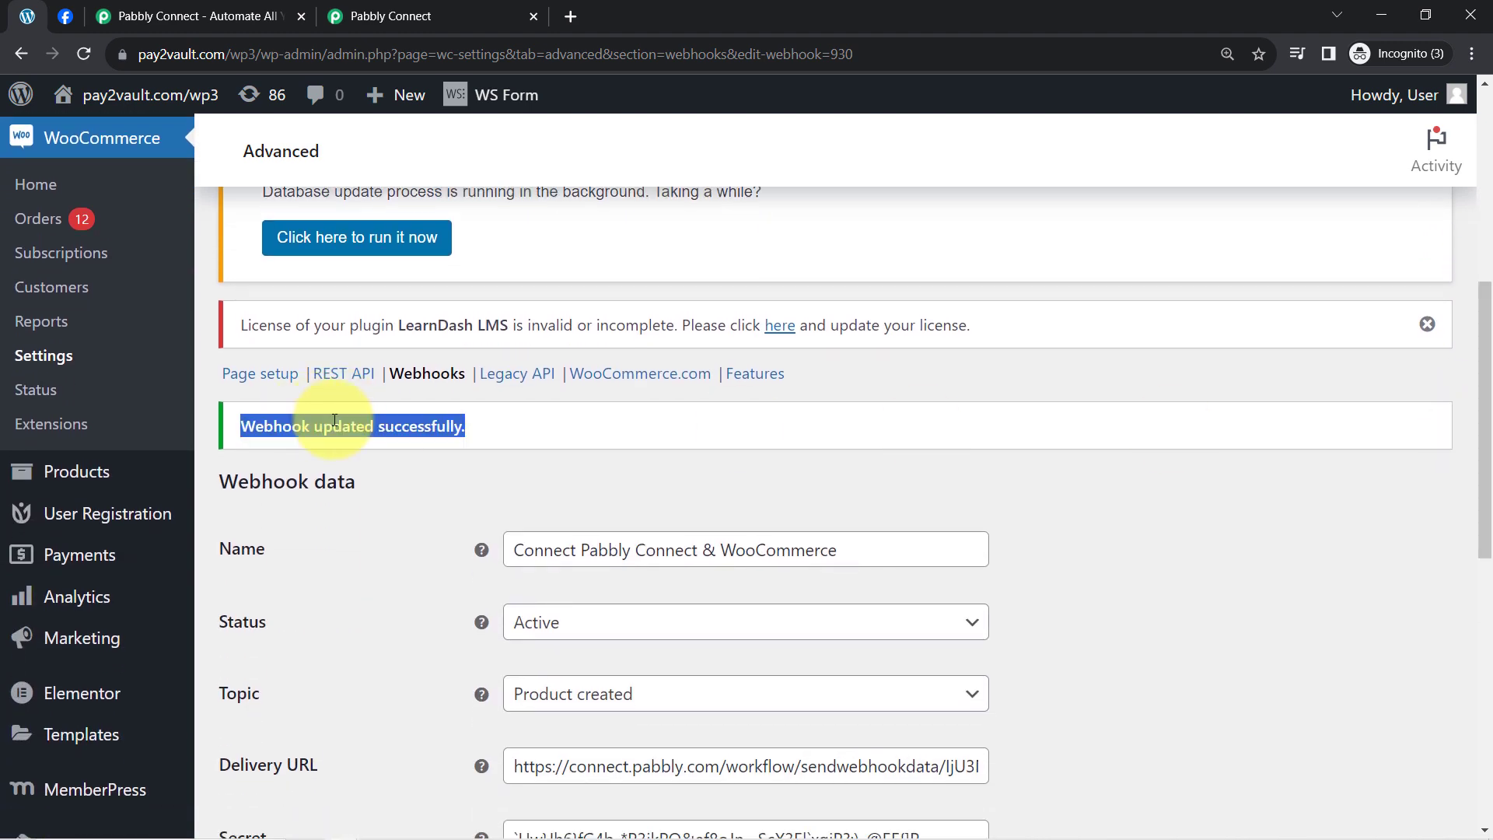
Step: Return to Pabbly Connect, examine the received webhook response and start recapturing it for the WooCommerce trigger
click(363, 9)
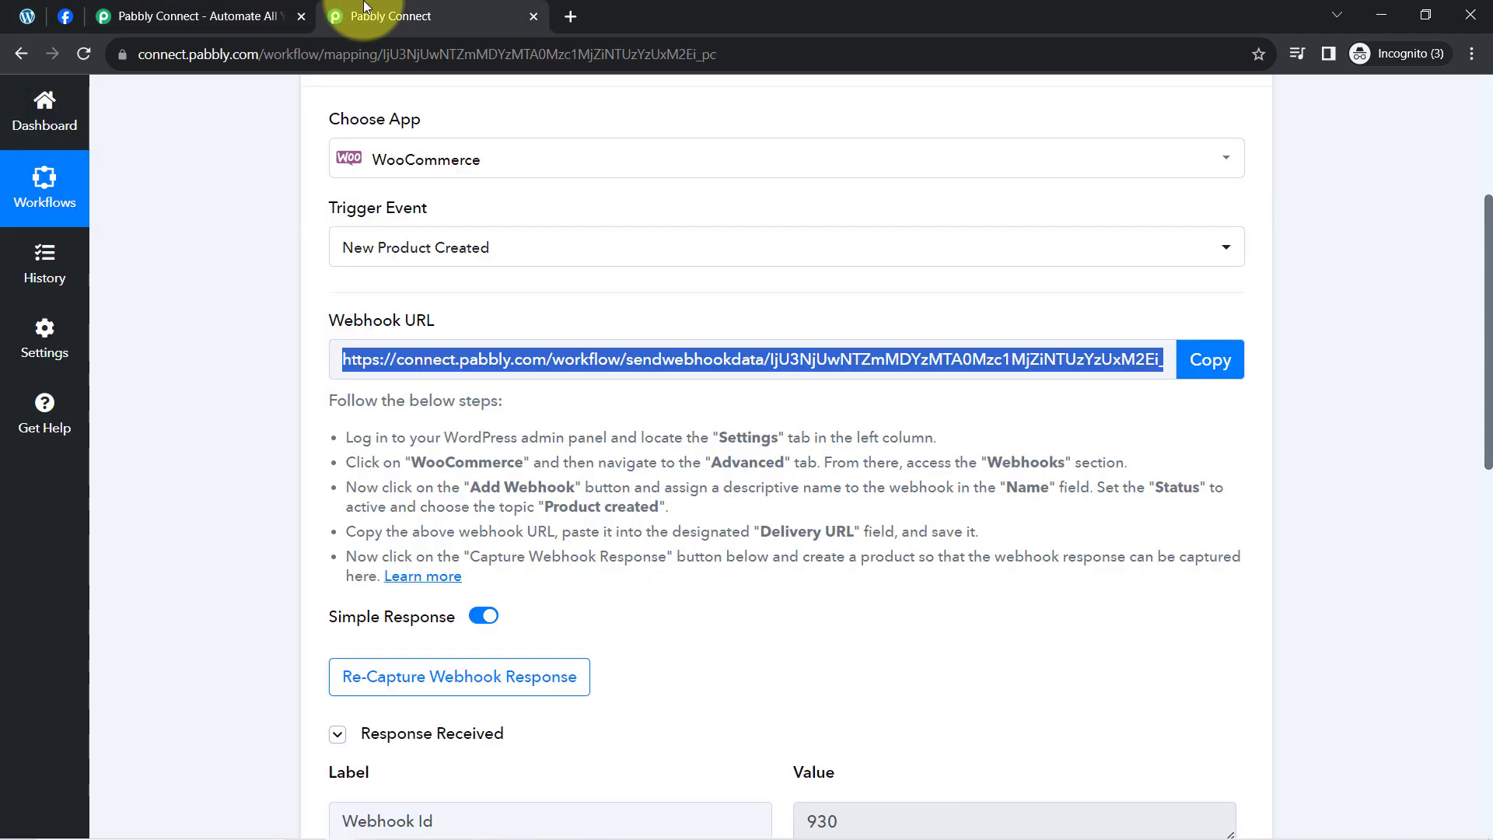
drag(1489, 264, 1469, 376)
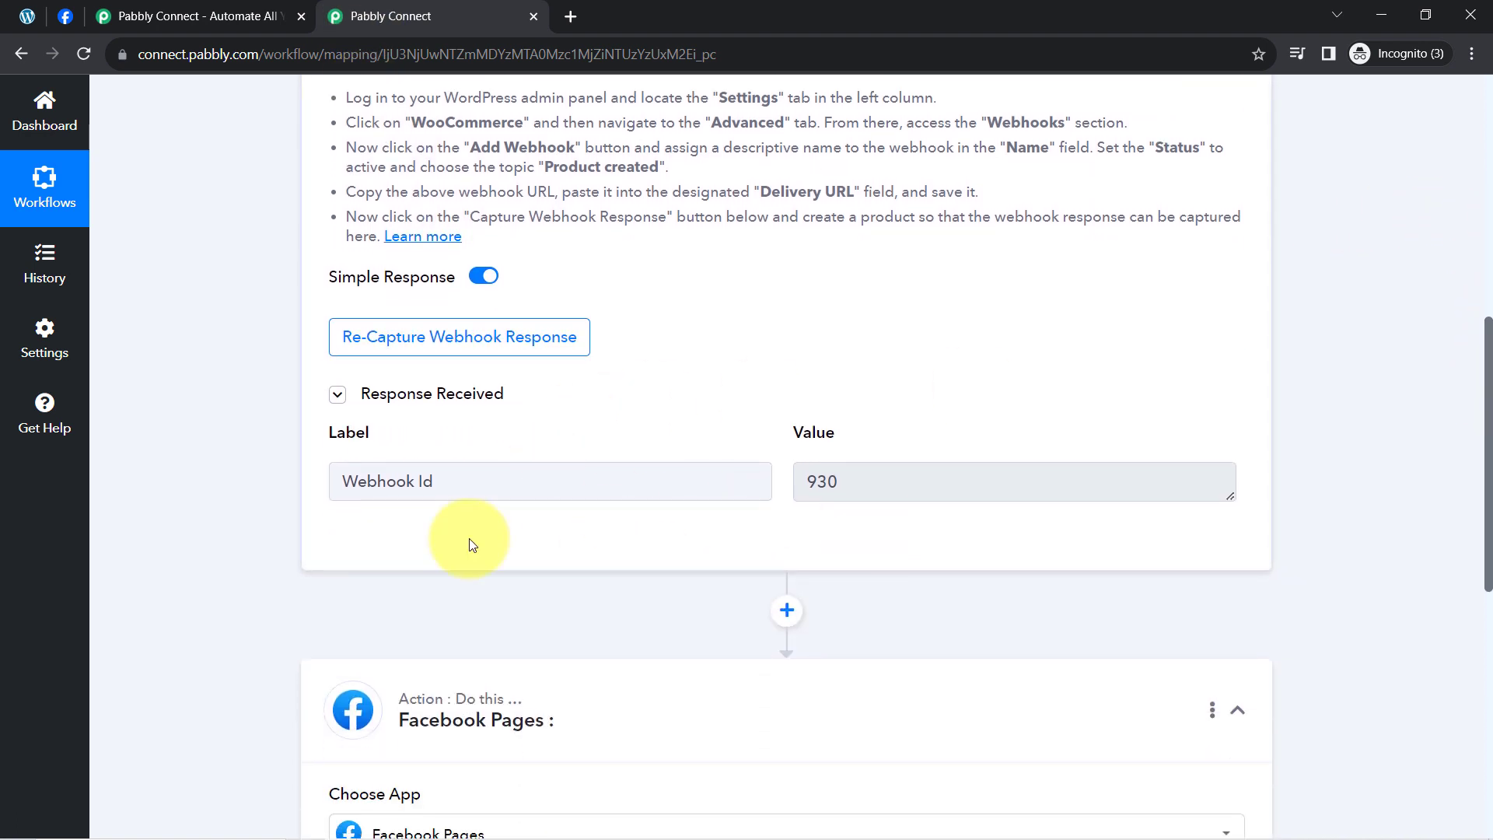
double_click(424, 482)
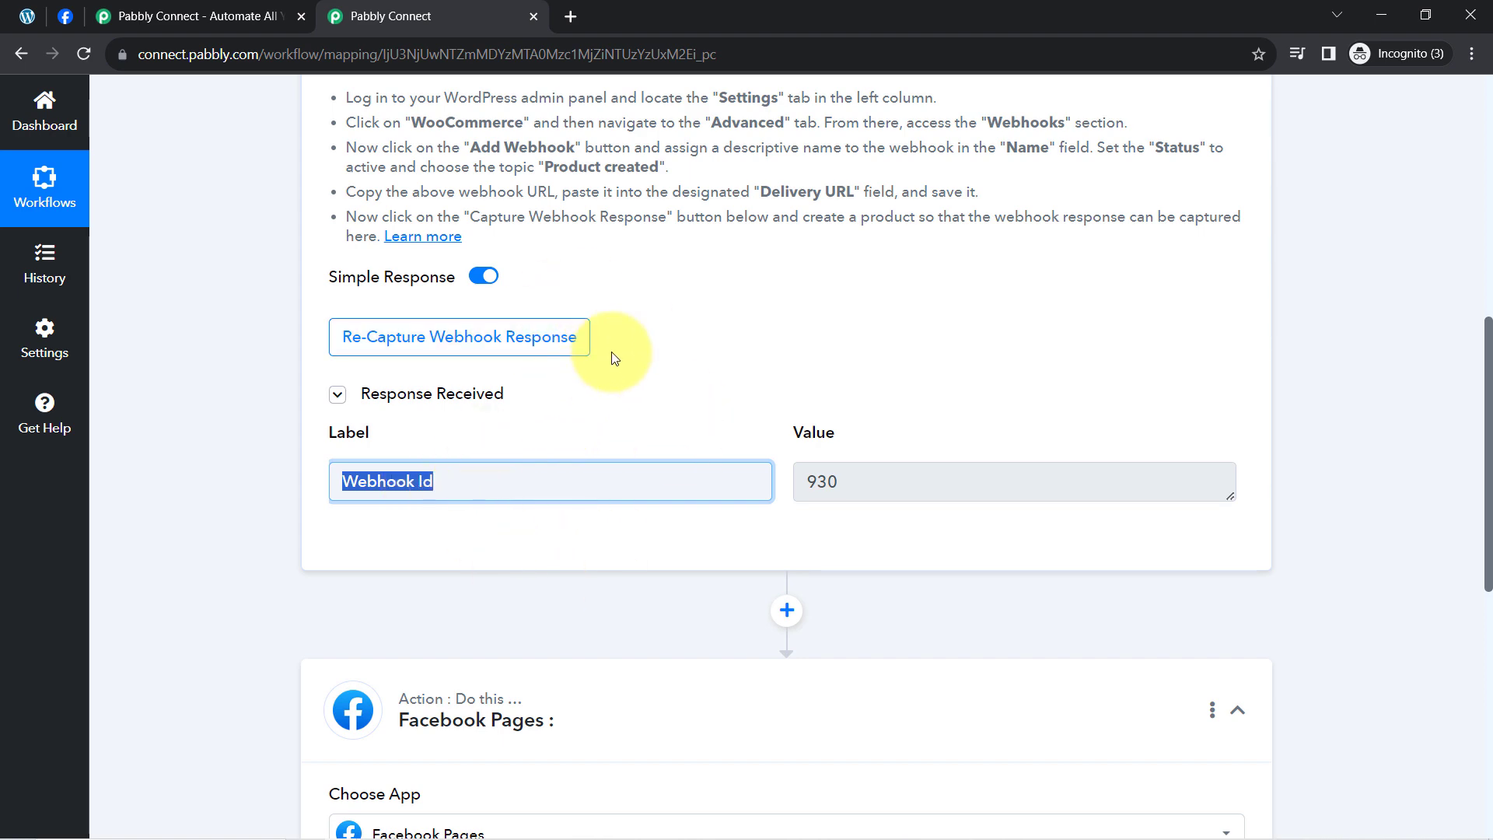
click(373, 353)
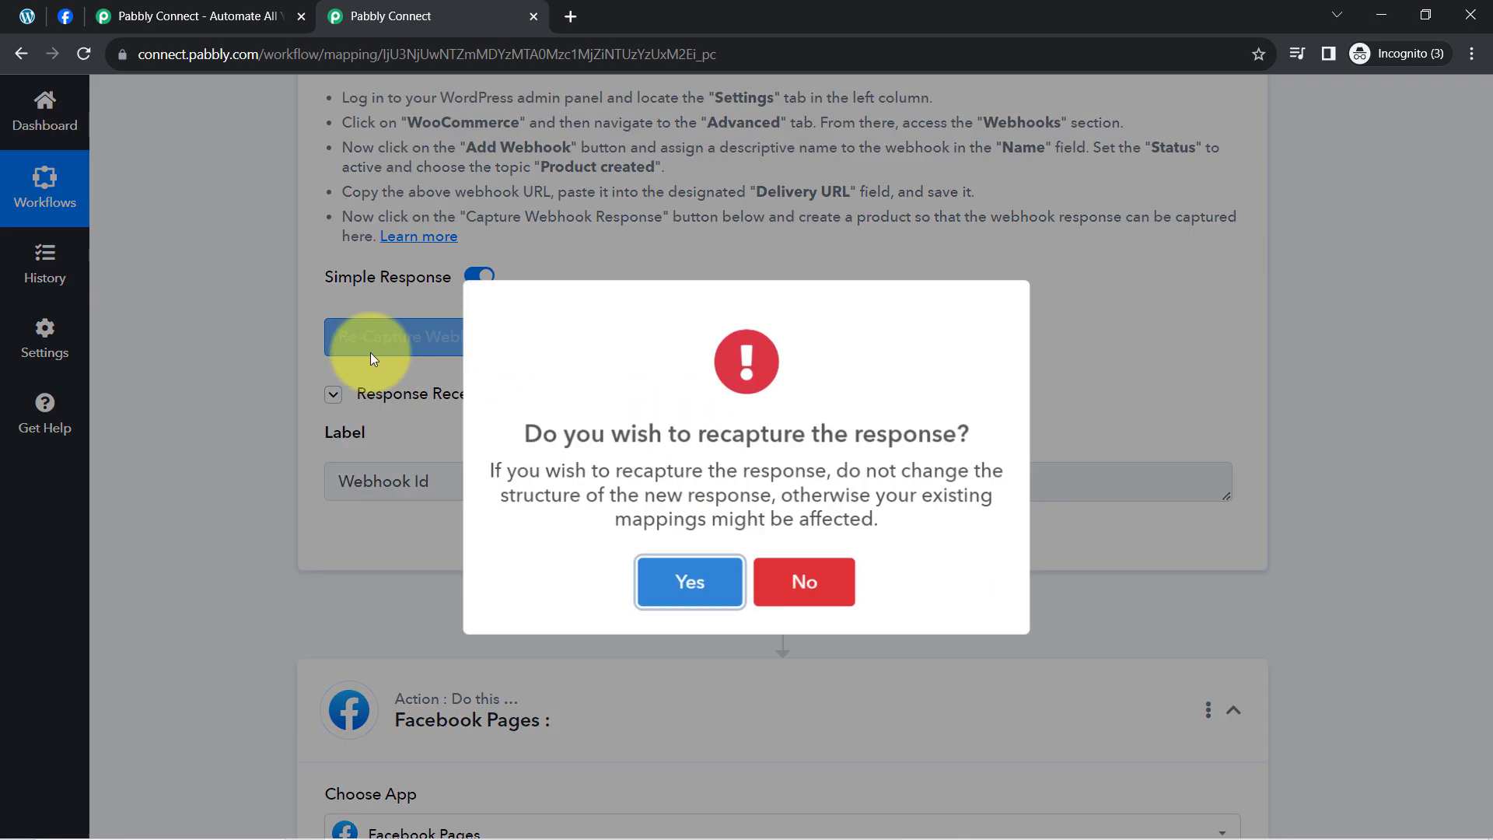
click(684, 587)
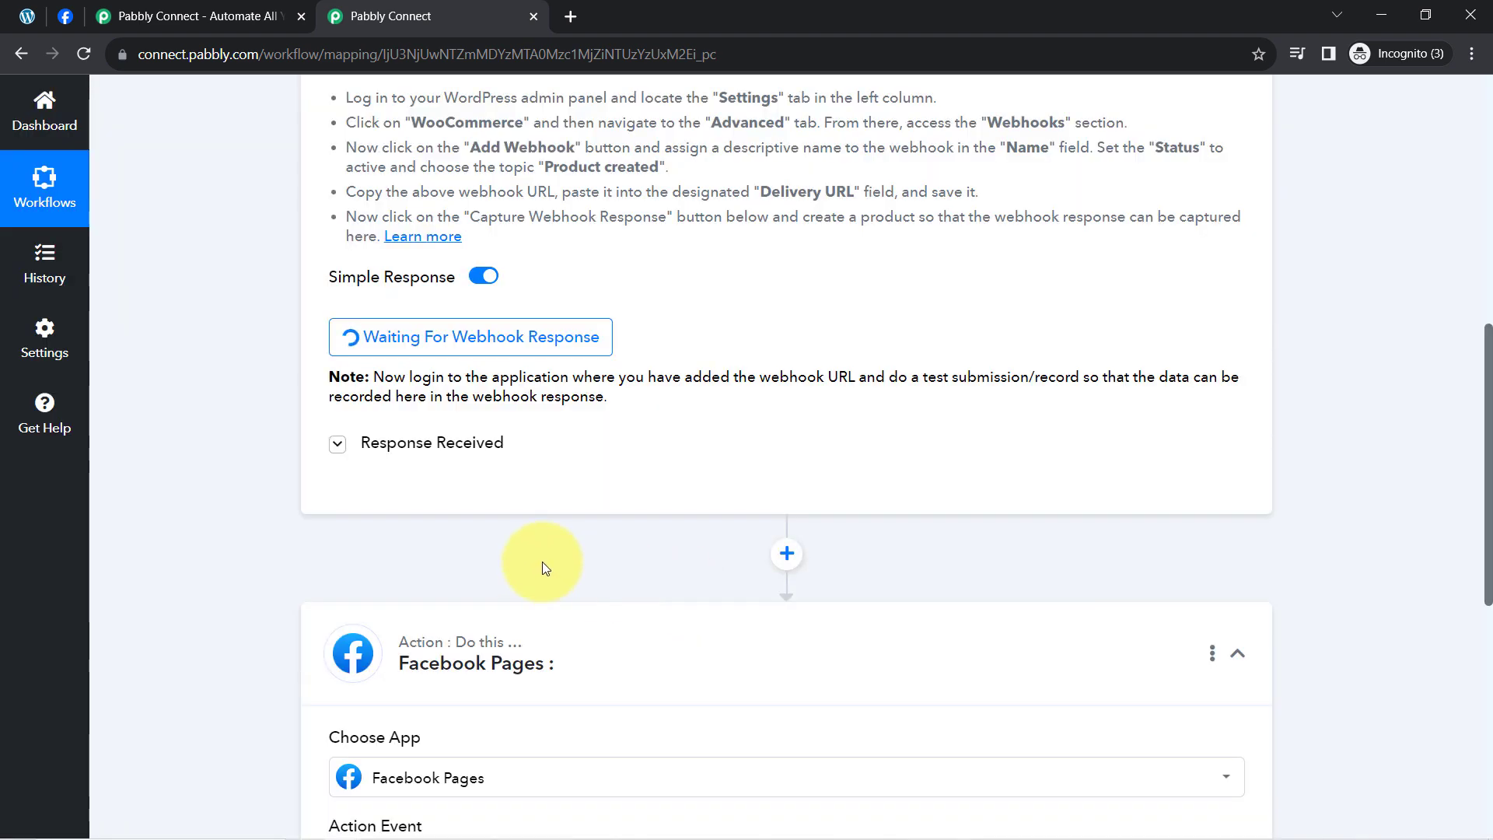
Step: Read the note about making a test submission for the webhook response and review the WooCommerce trigger setup
drag(376, 392, 573, 376)
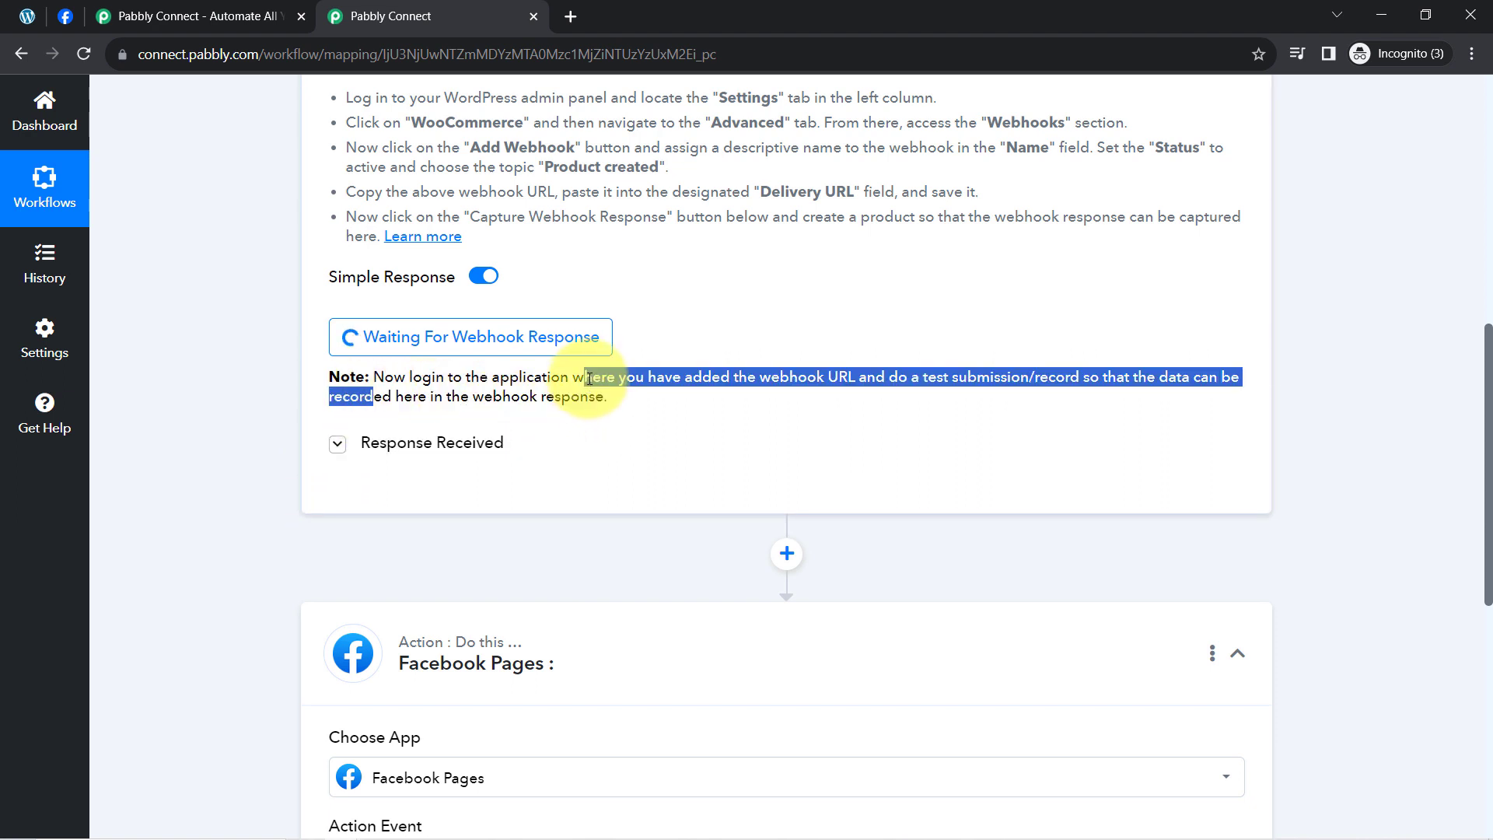
triple_click(597, 392)
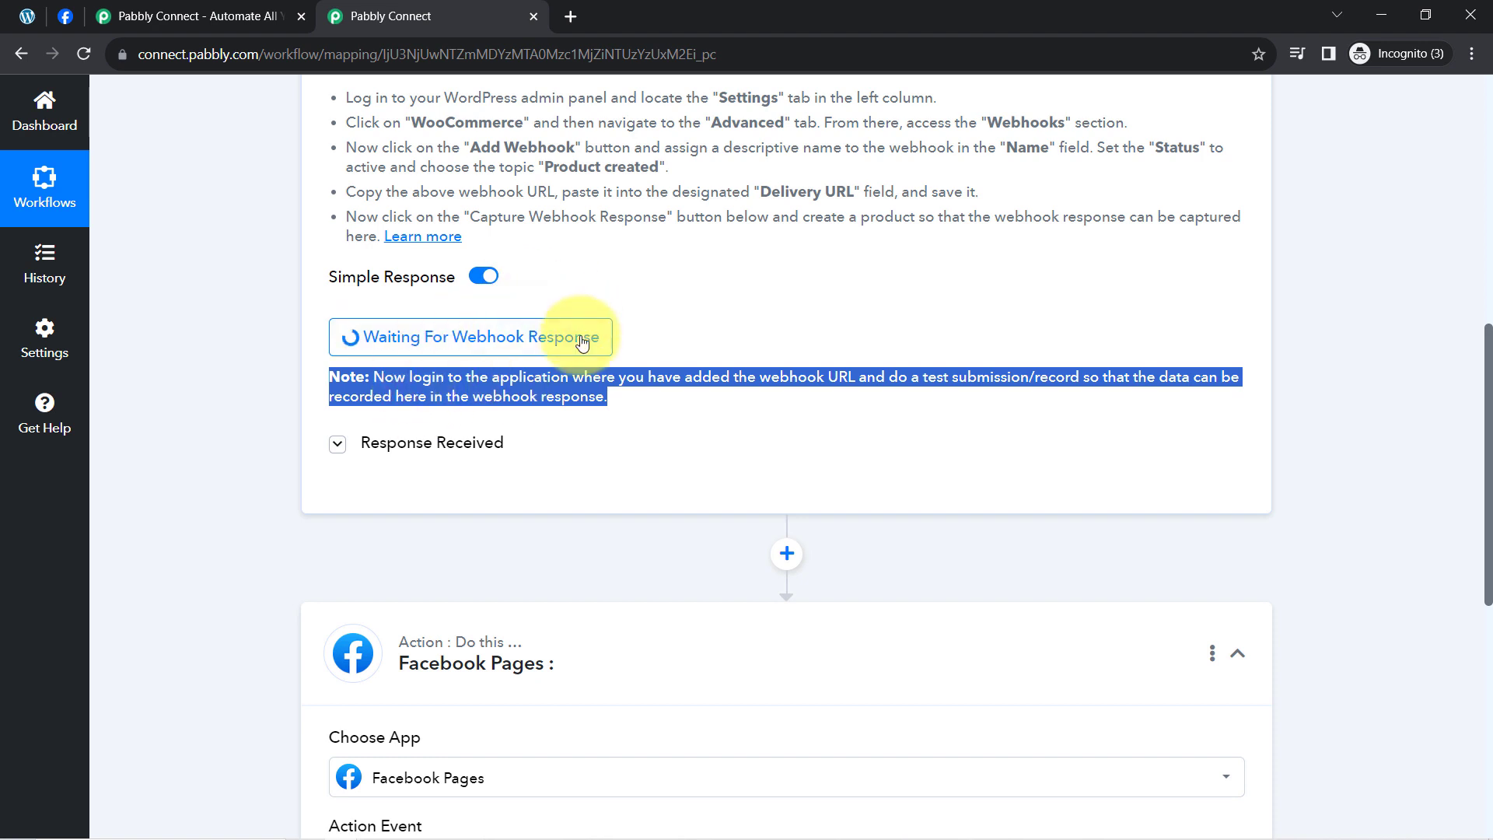
click(389, 377)
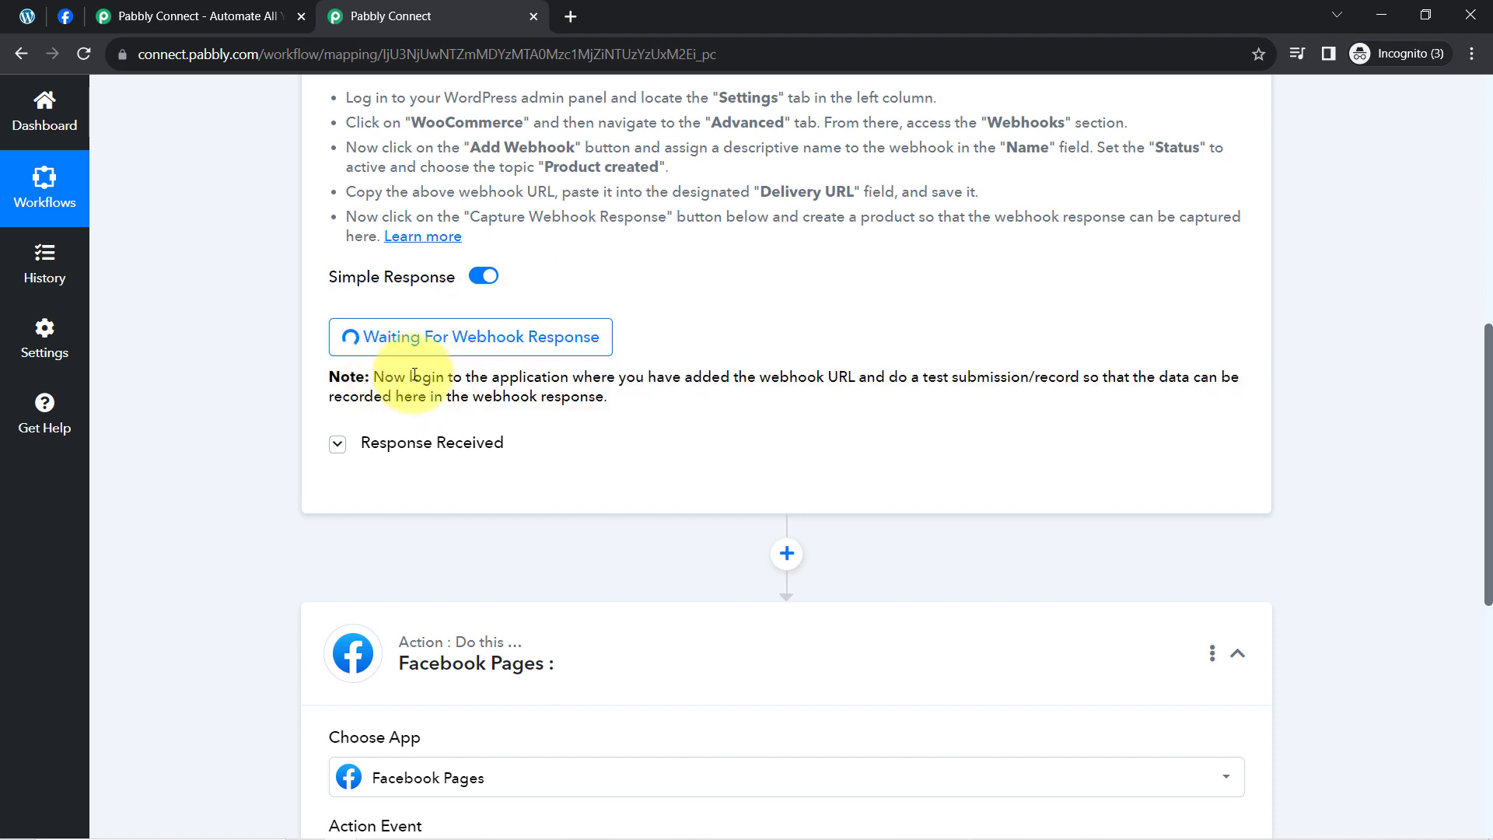
drag(385, 376, 614, 408)
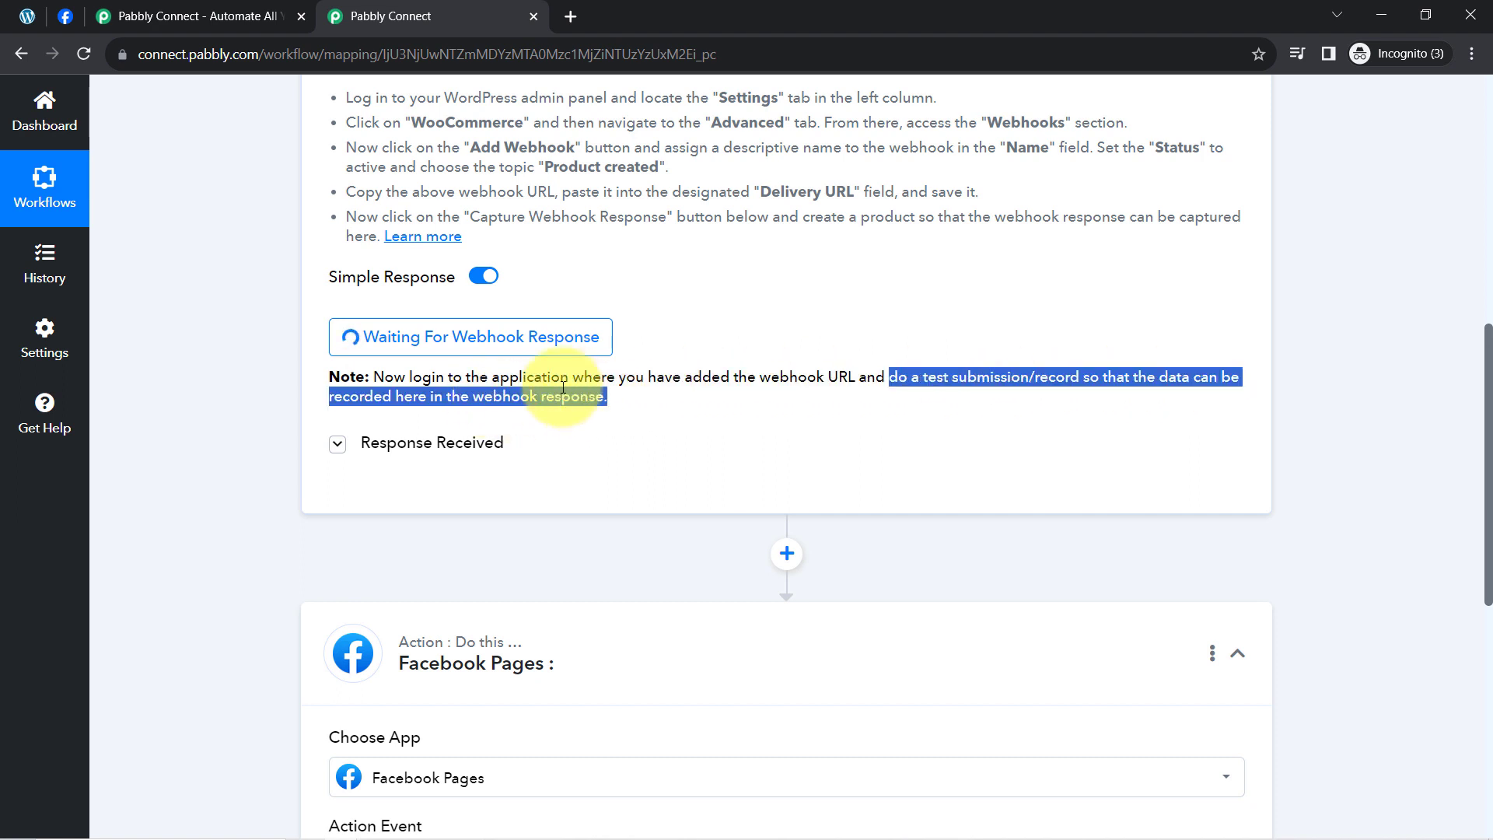
drag(876, 380, 1086, 375)
drag(1486, 372, 1482, 182)
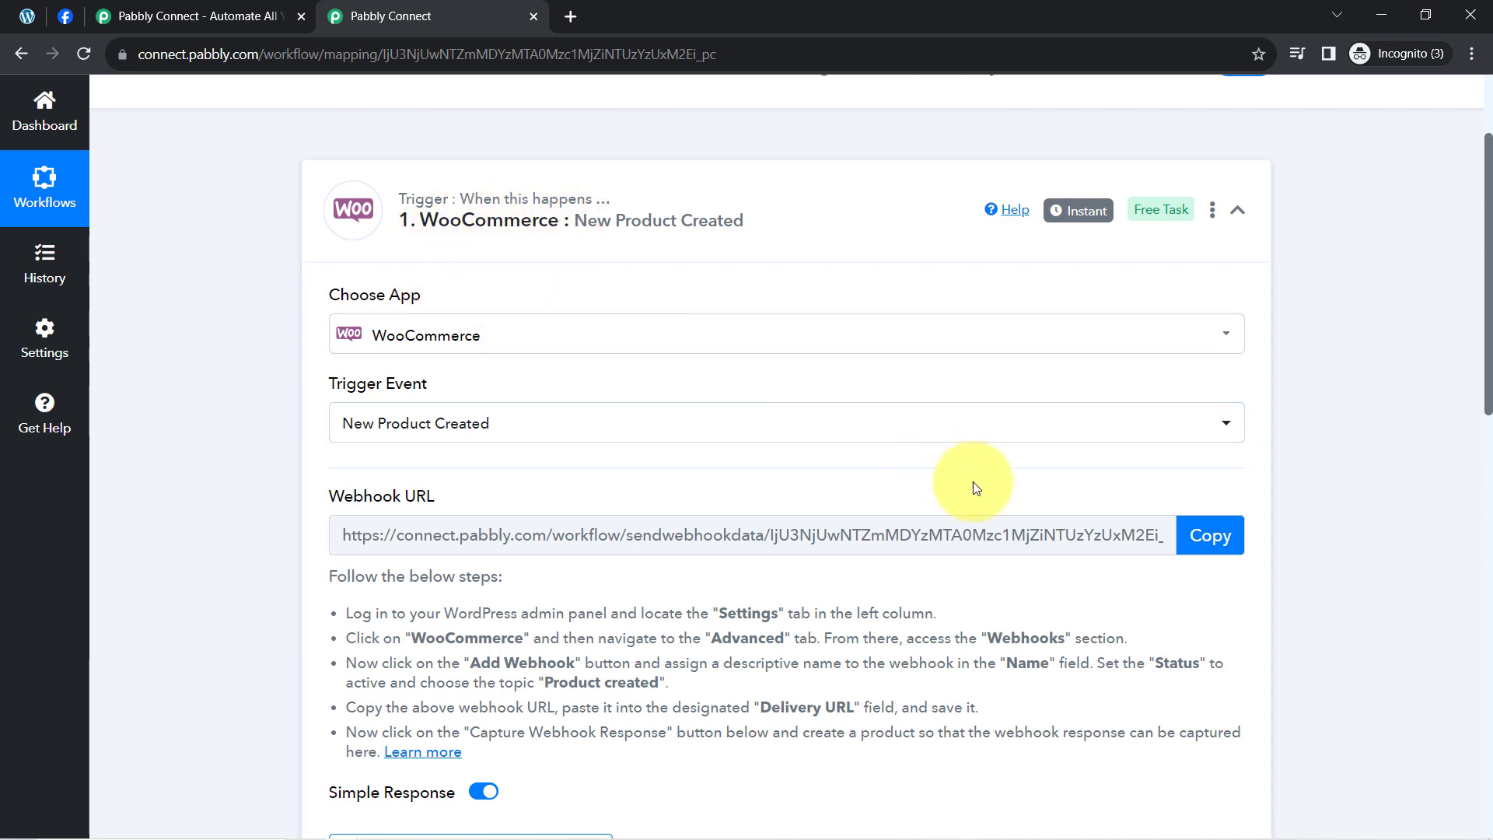
Step: Switch to the WordPress admin and start adding a new product from the WooCommerce product list
click(28, 12)
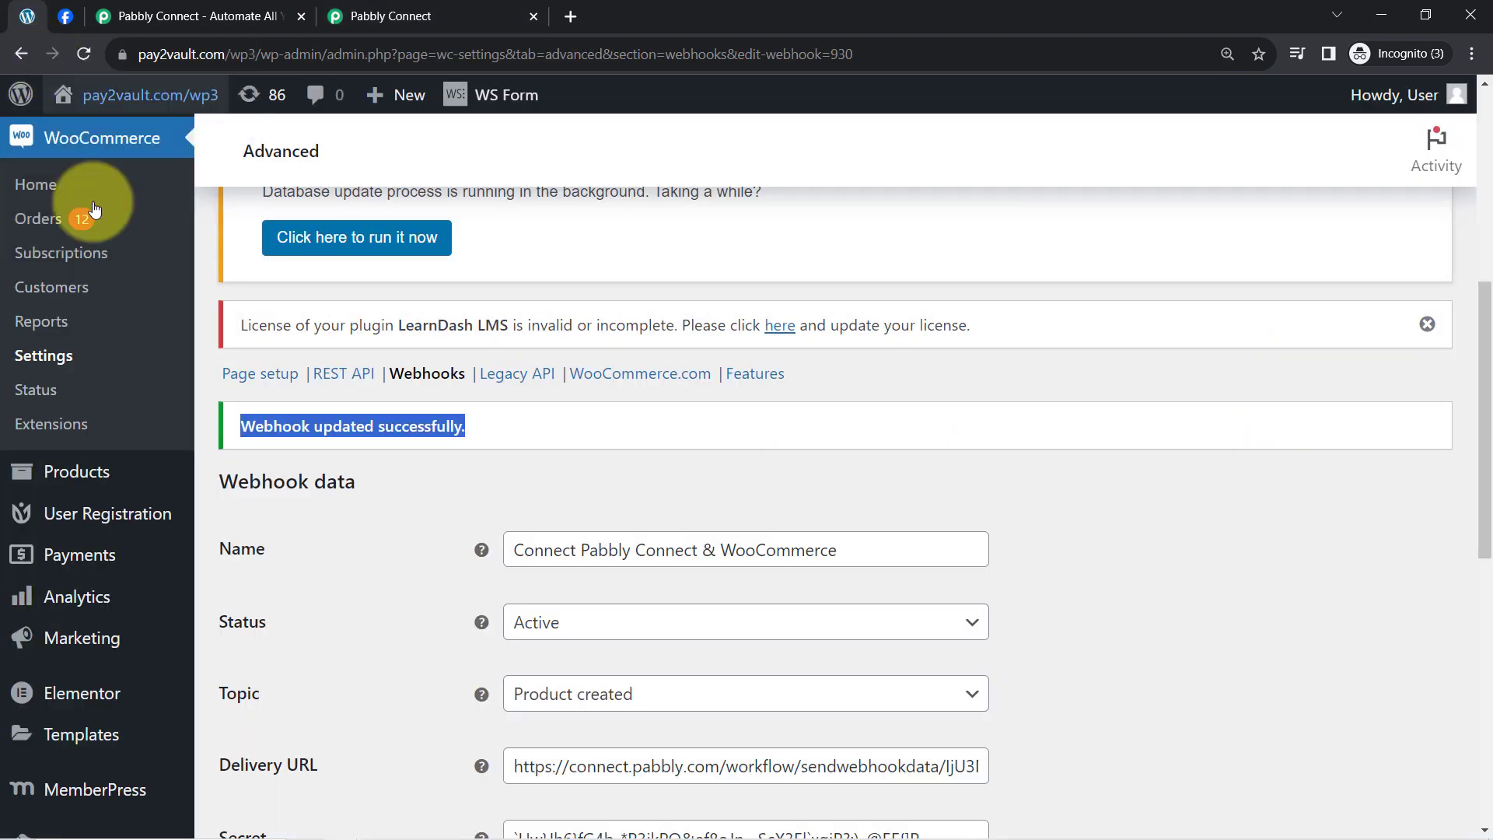
key(ctrl+plus)
key(ctrl+plus)
key(ctrl+plus)
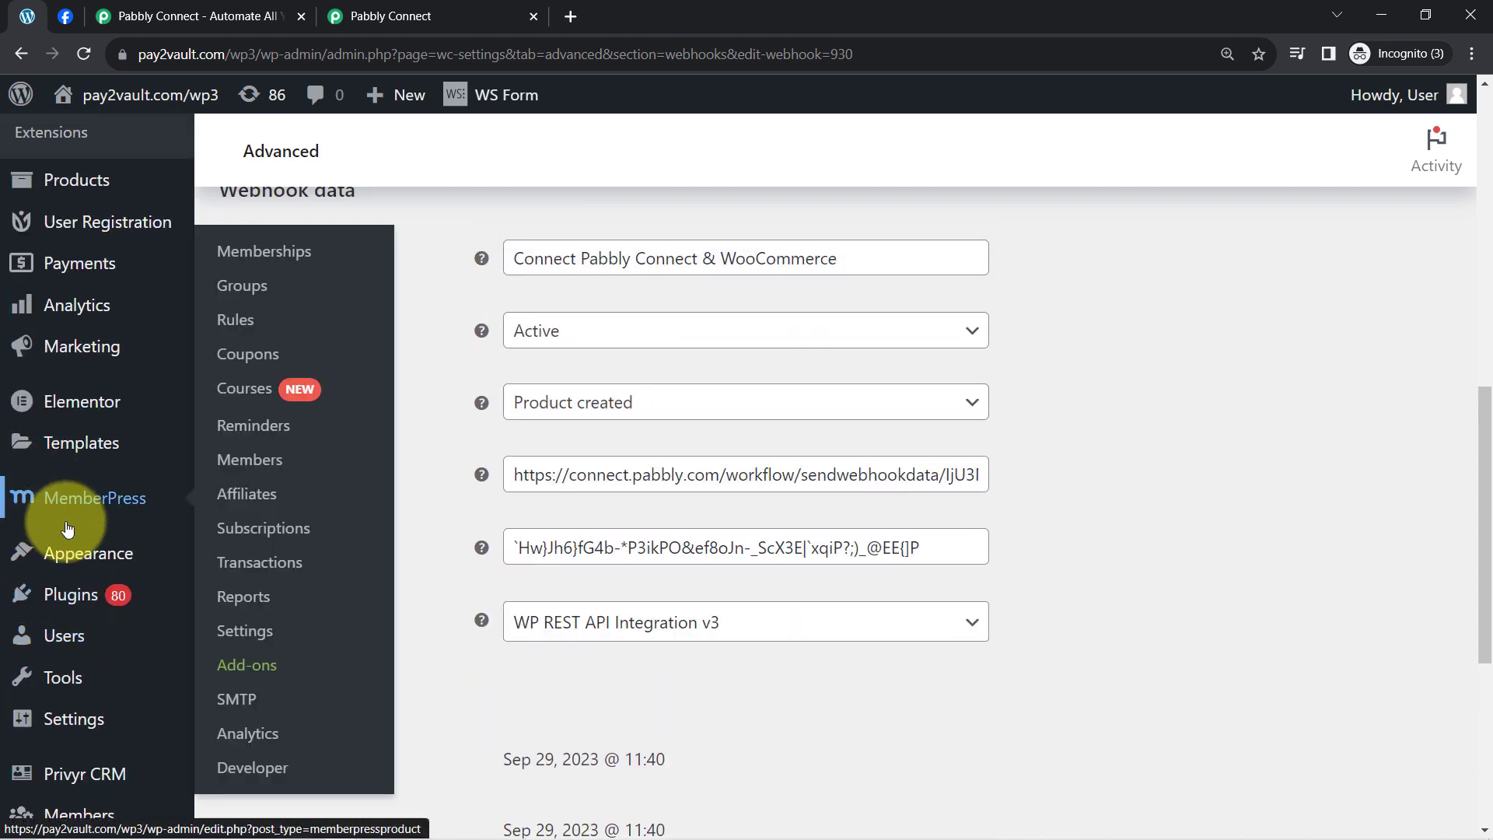
scroll(73, 334, up, 3)
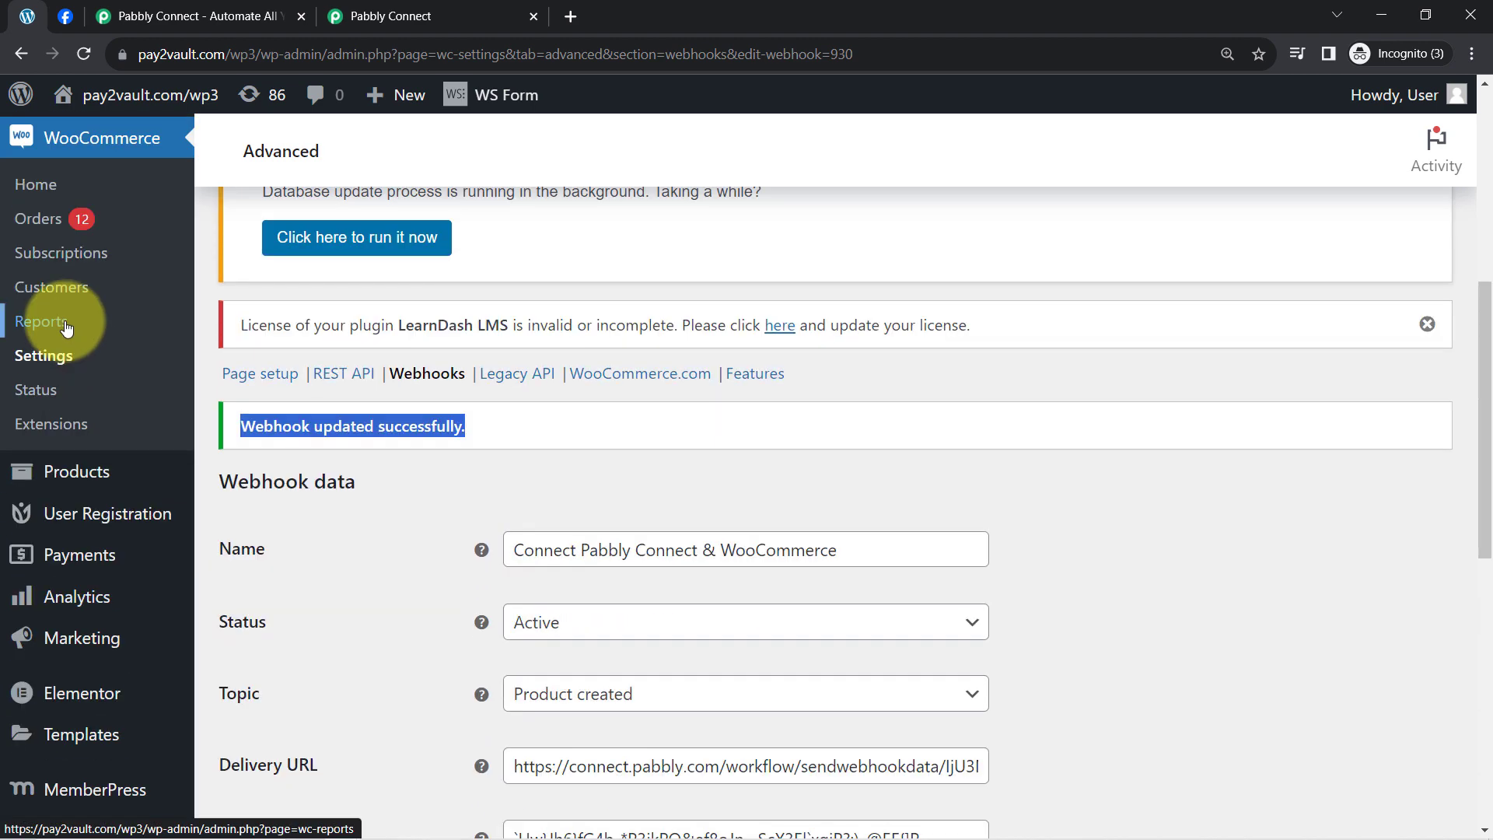
click(74, 478)
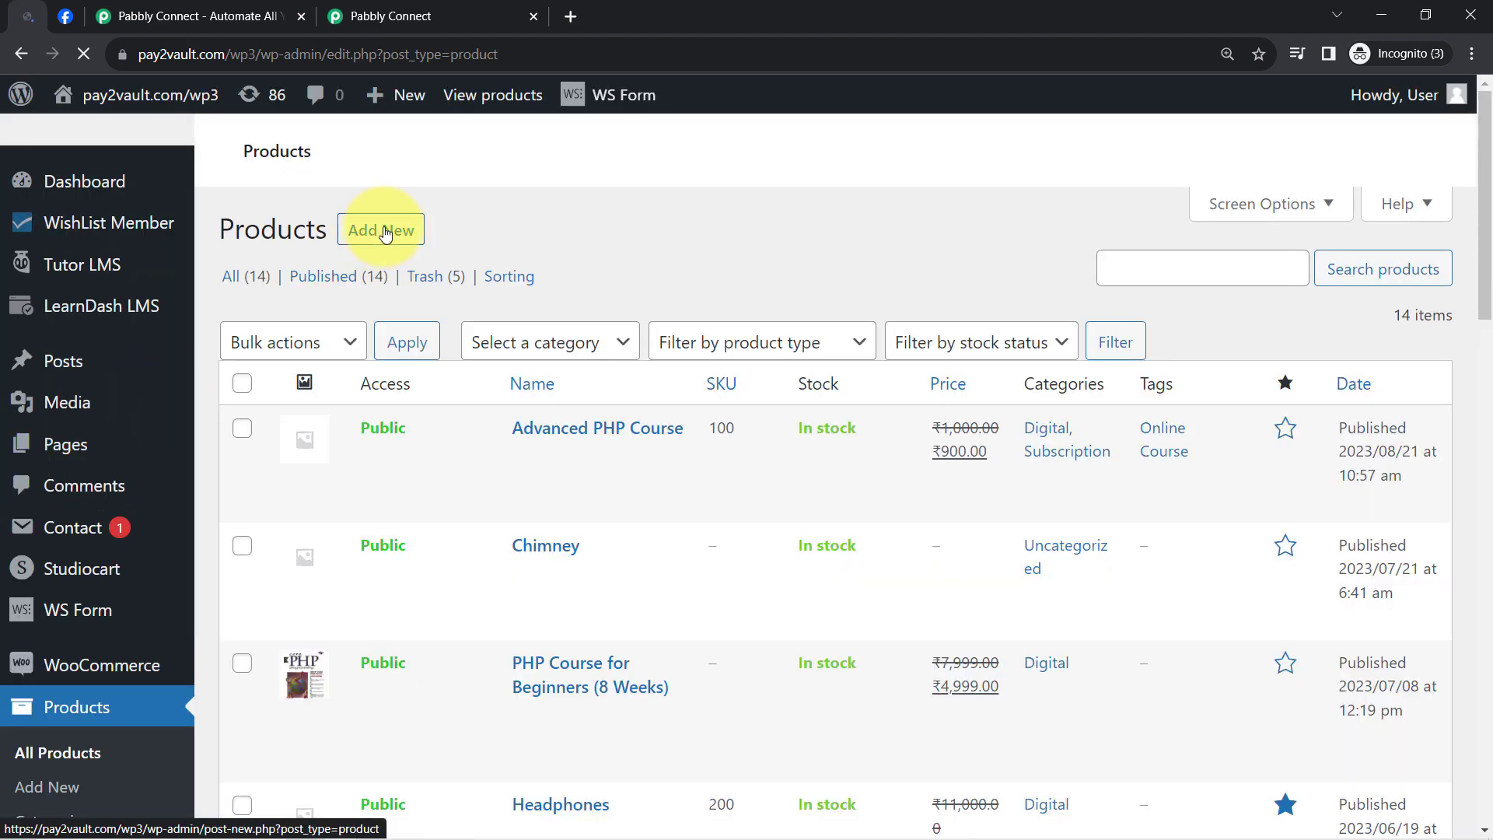
click(400, 232)
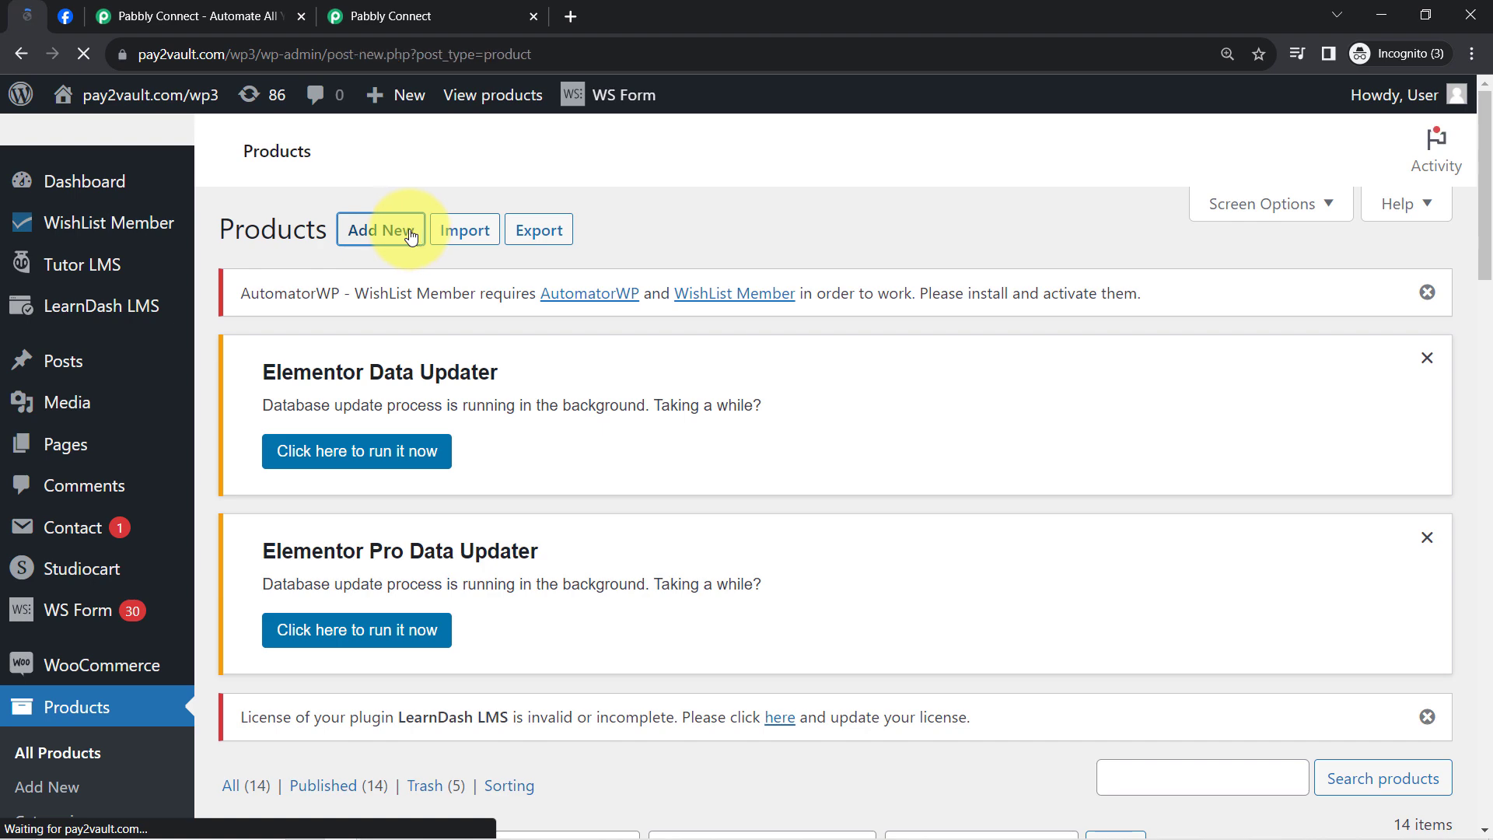
Step: Check the WooCommerce trigger's webhook capture status in Pabbly Connect and return to the new product form
click(498, 17)
scroll(614, 451, down, 5)
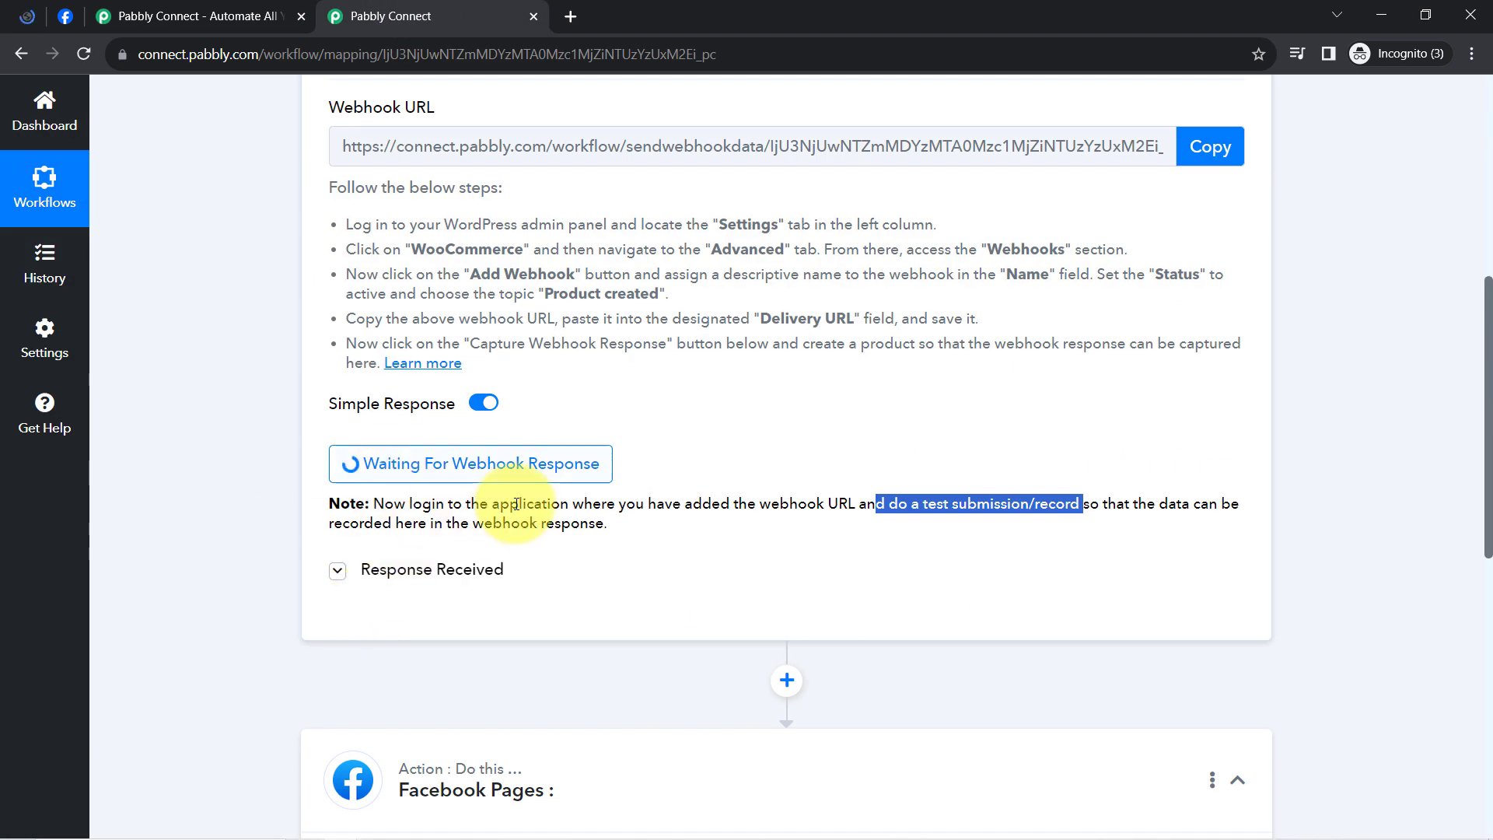
click(28, 15)
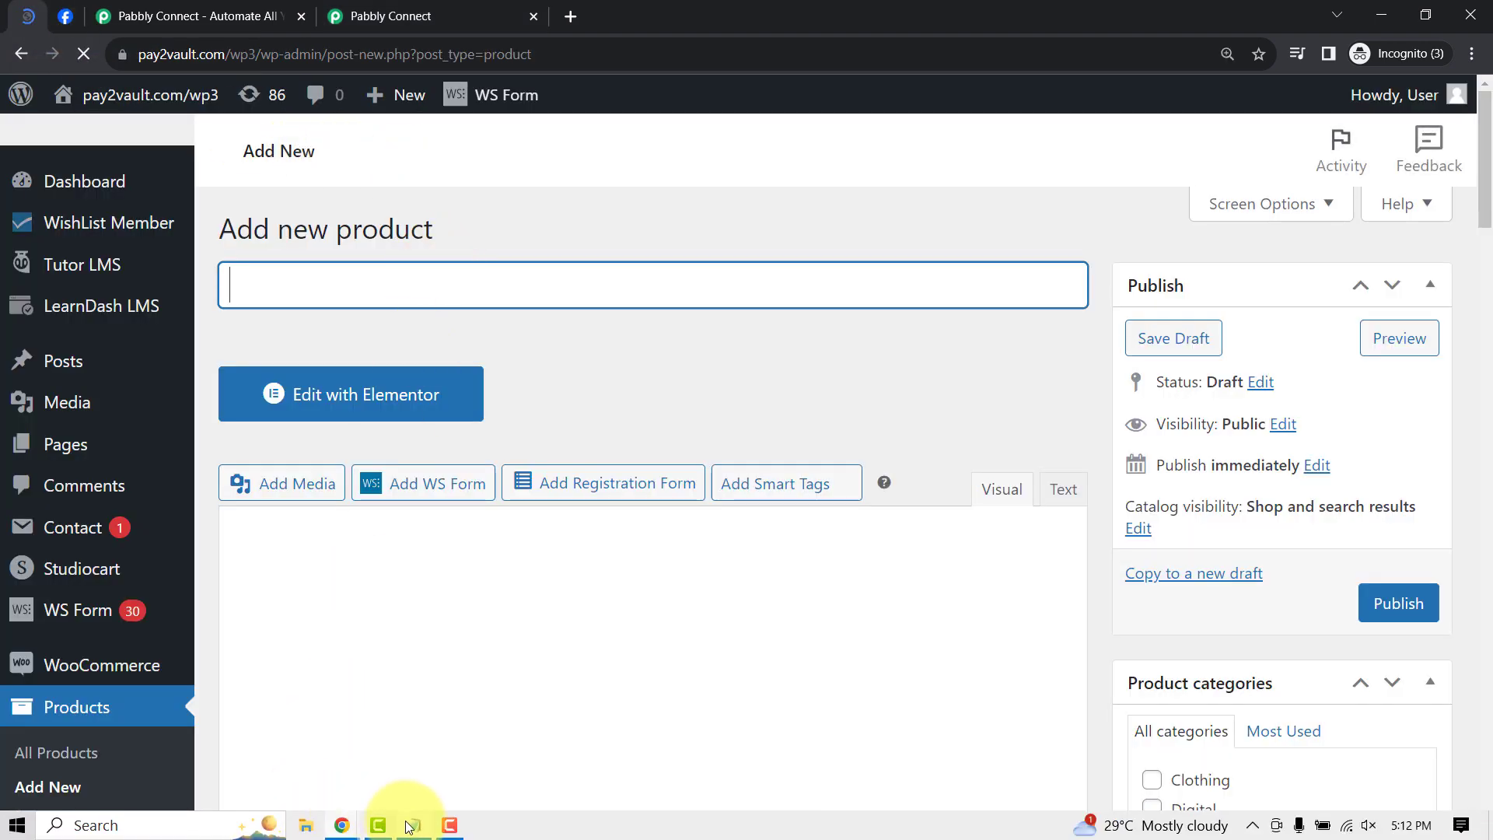
Step: Name the product "Redvi Note 9 Pro Max" and set its regular price to 21999 and sale price to 17999
click(413, 824)
key(alt+Tab)
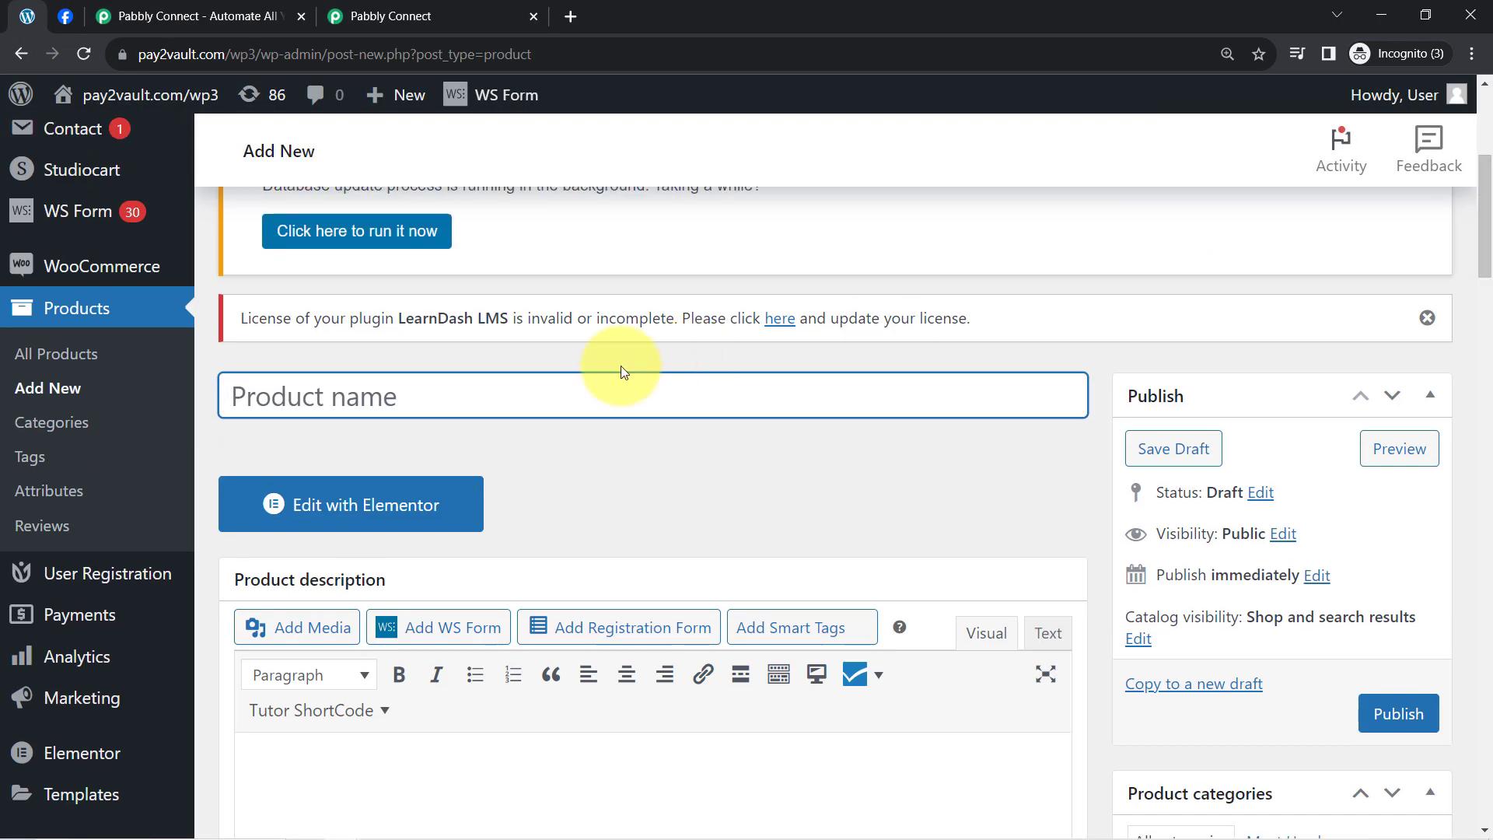
text(Redvi Note 9 Pro Max)
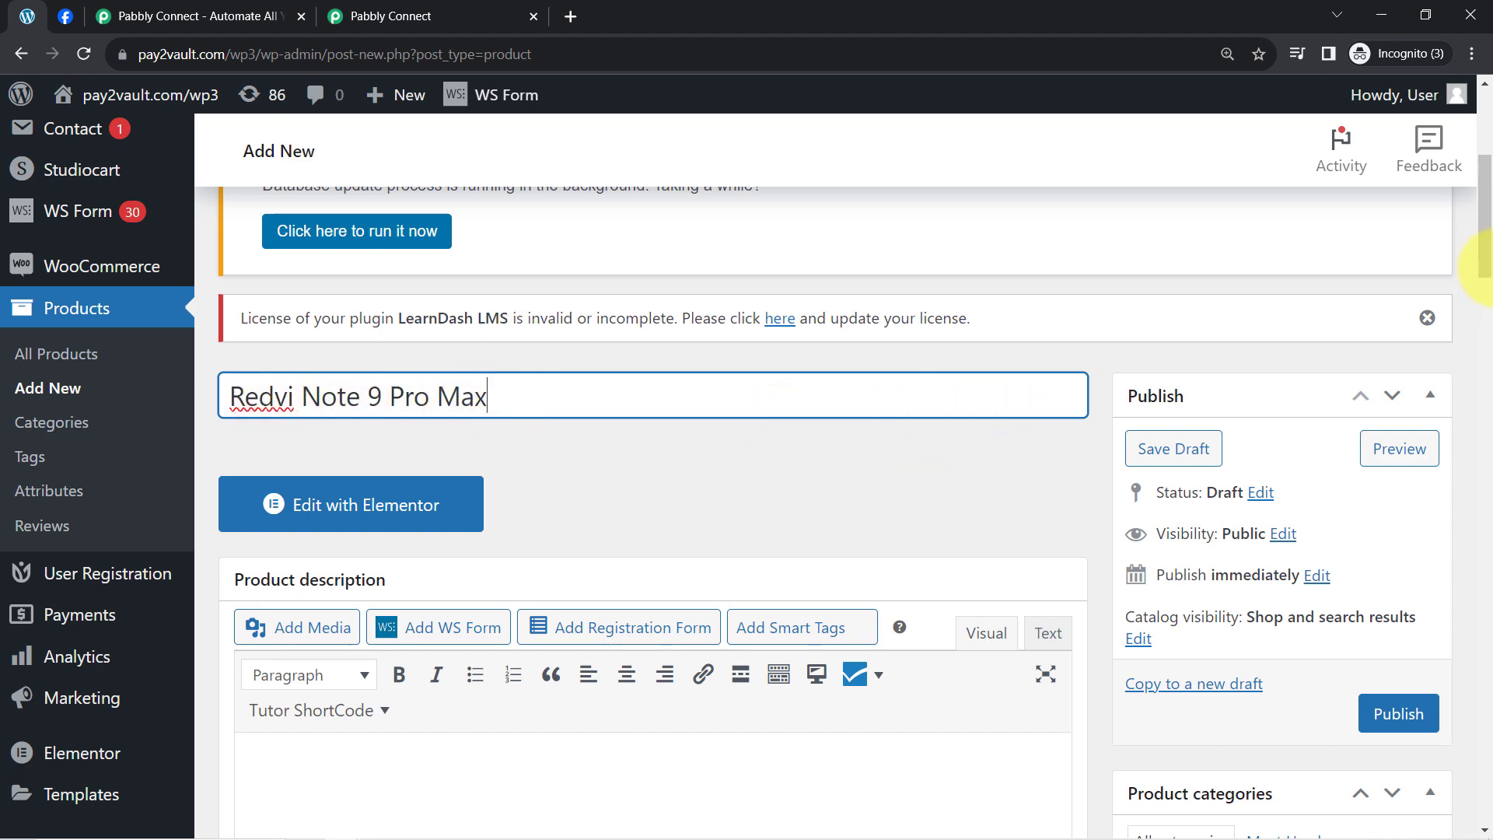
drag(1487, 230, 1467, 486)
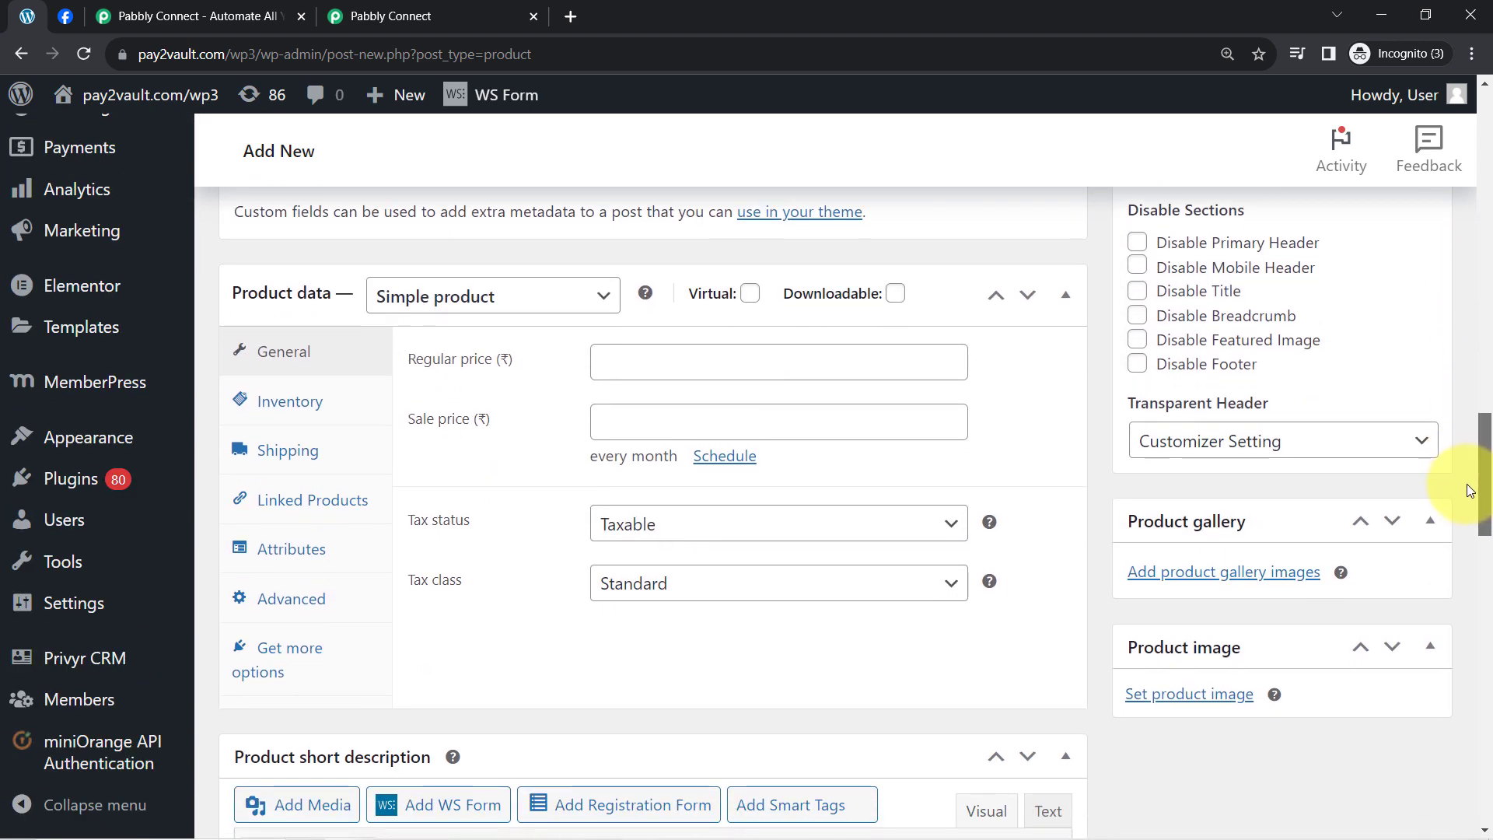
click(646, 365)
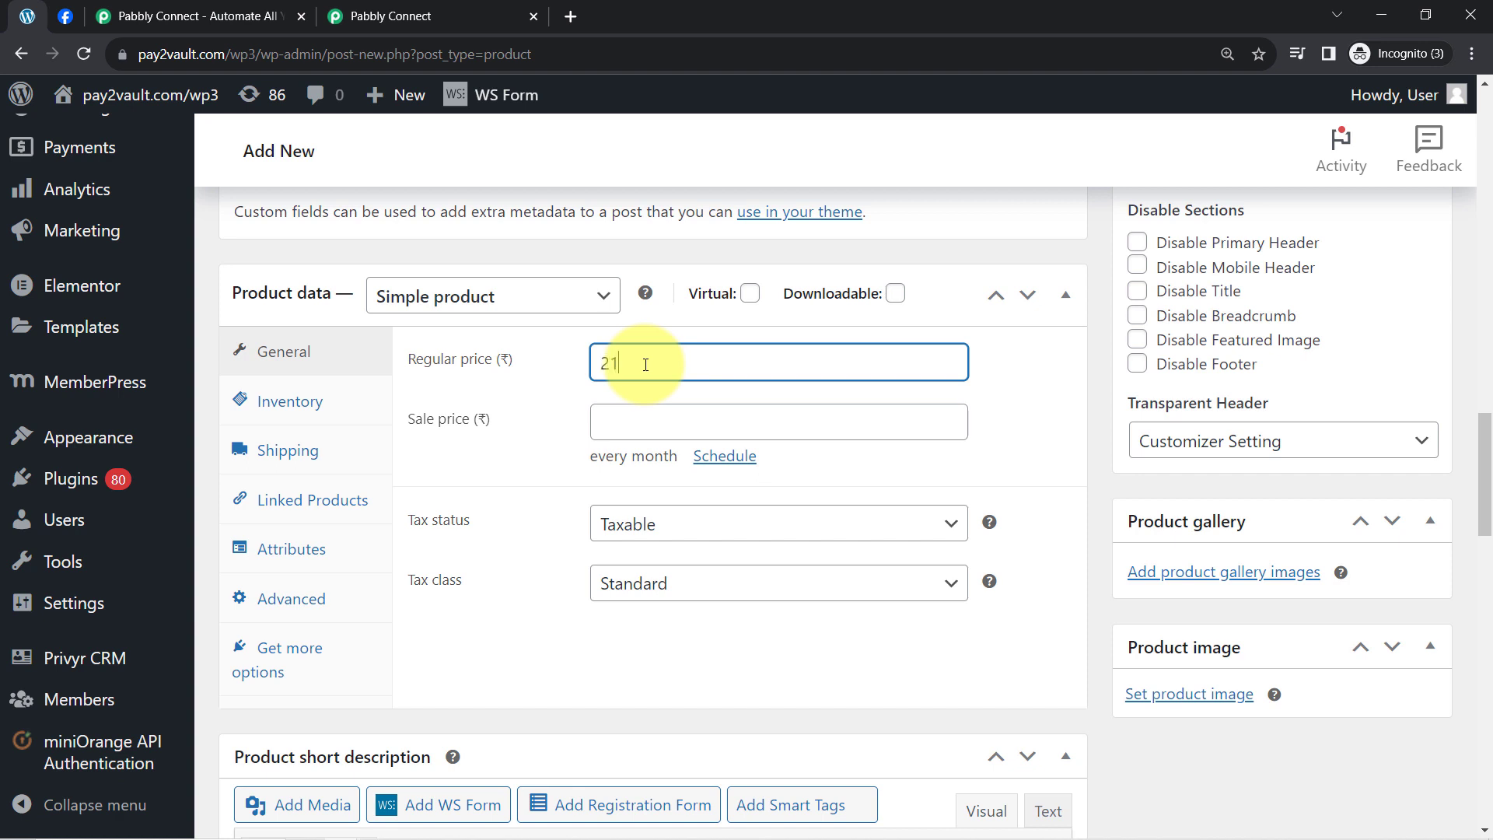
key(Tab)
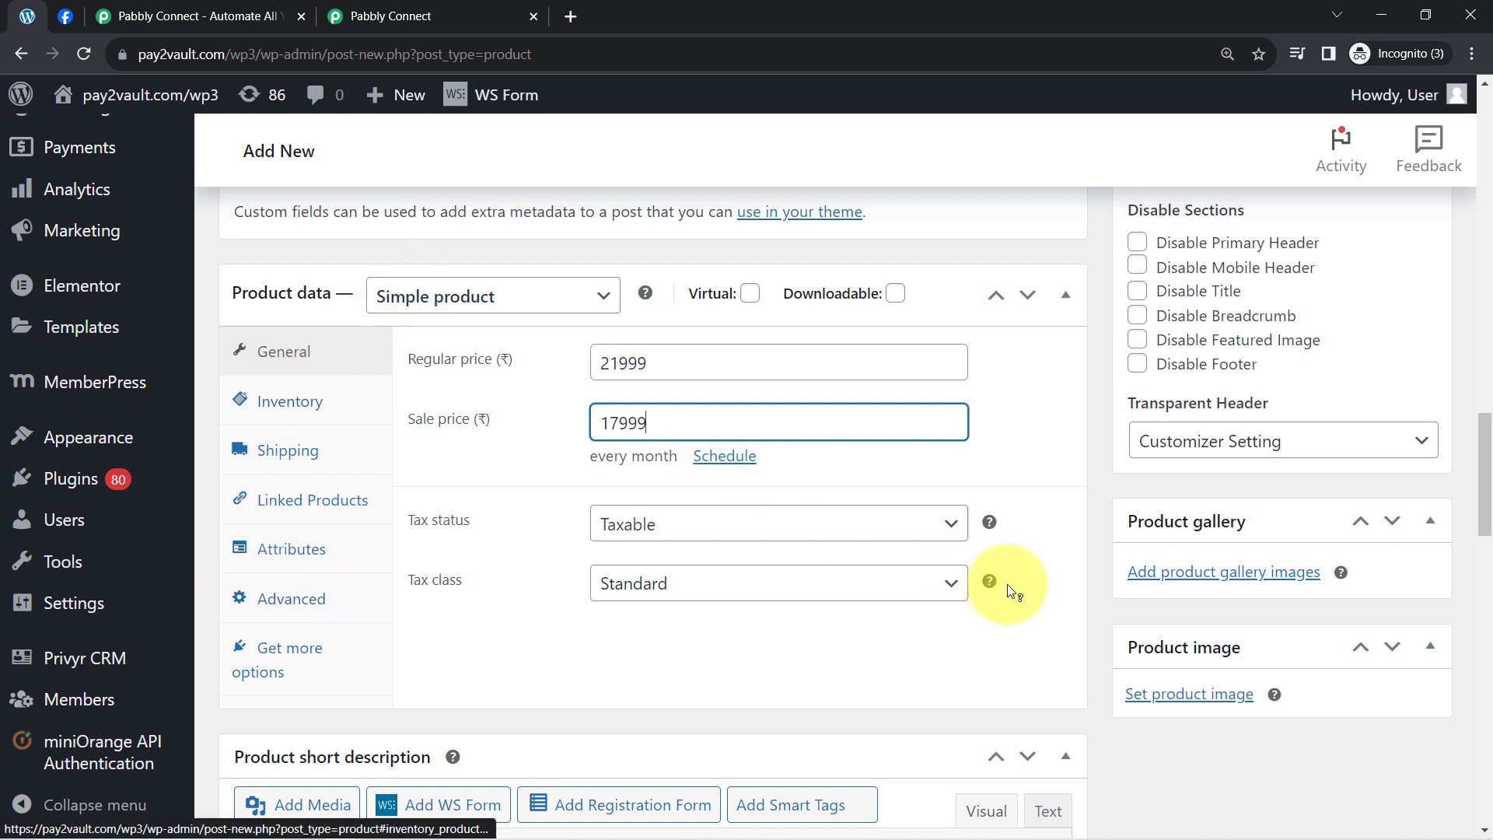
Step: Set the smartphone photo from the media library as the product image
click(1170, 702)
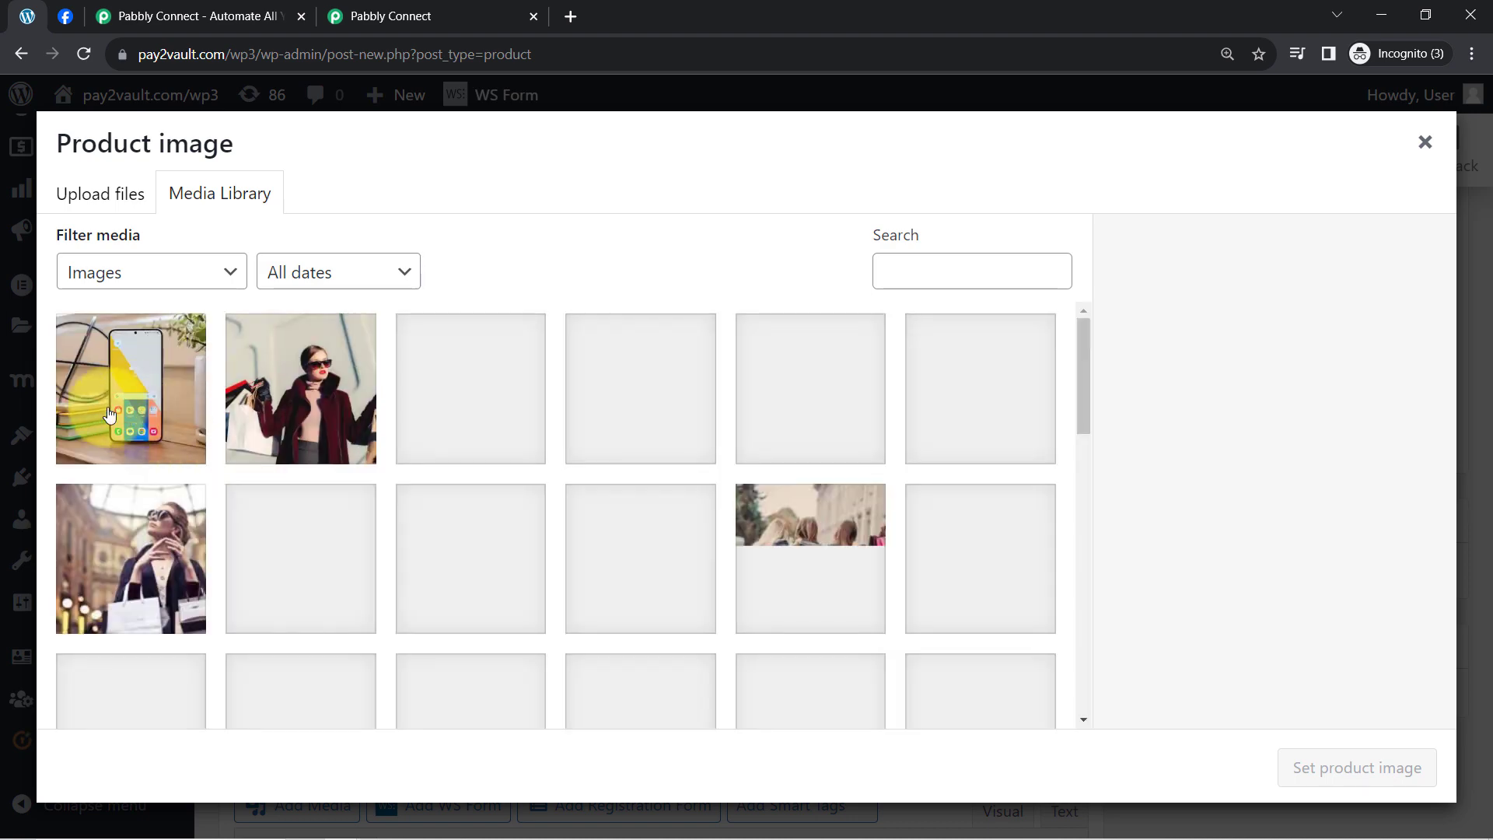
click(111, 395)
click(1307, 767)
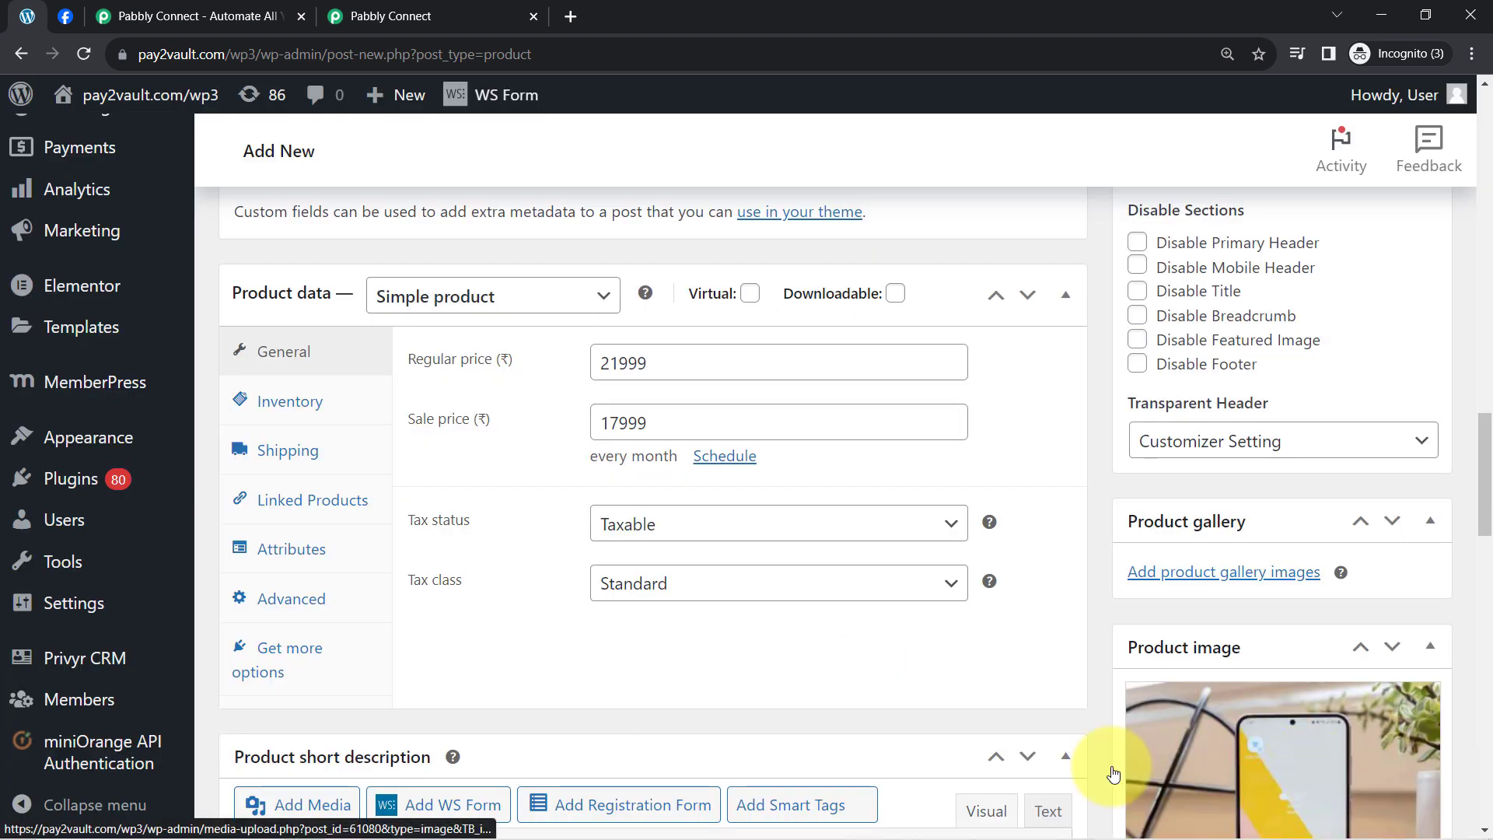
Step: Enter the short description "A Smartphone with dual sim port." and publish the product
scroll(1487, 432, down, 5)
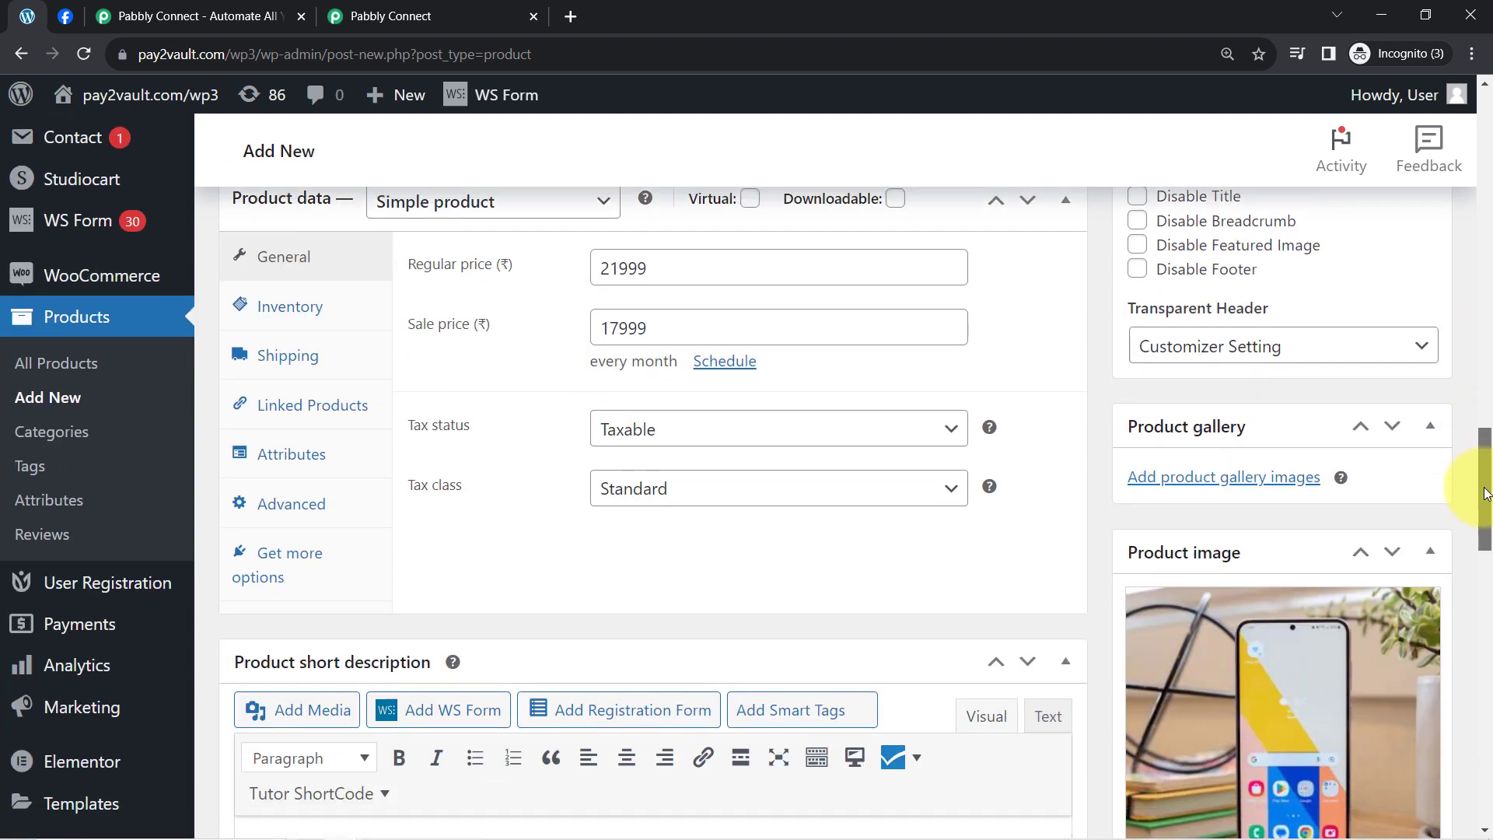
mouse_move(117, 548)
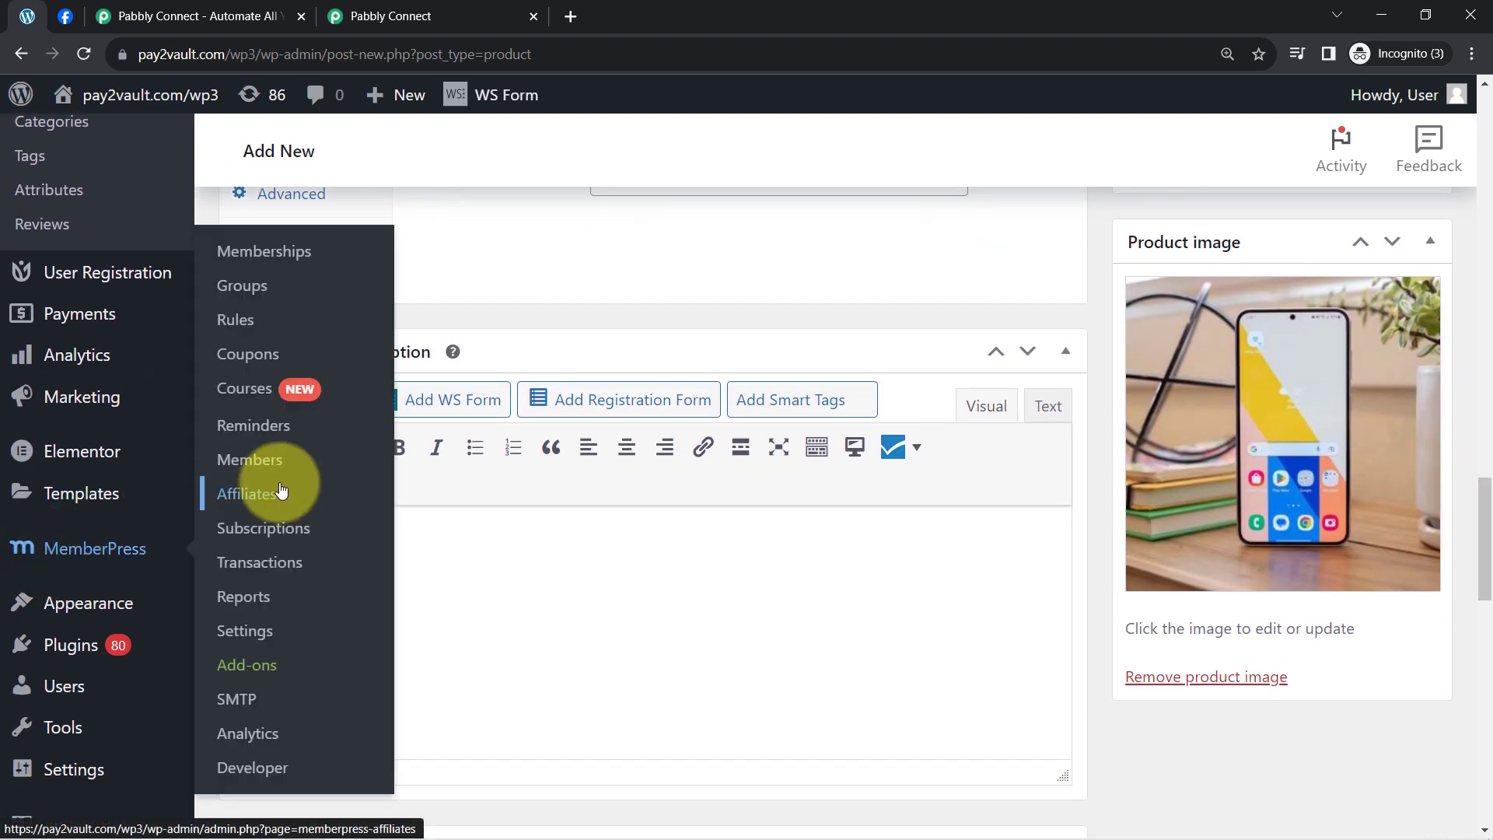
click(636, 616)
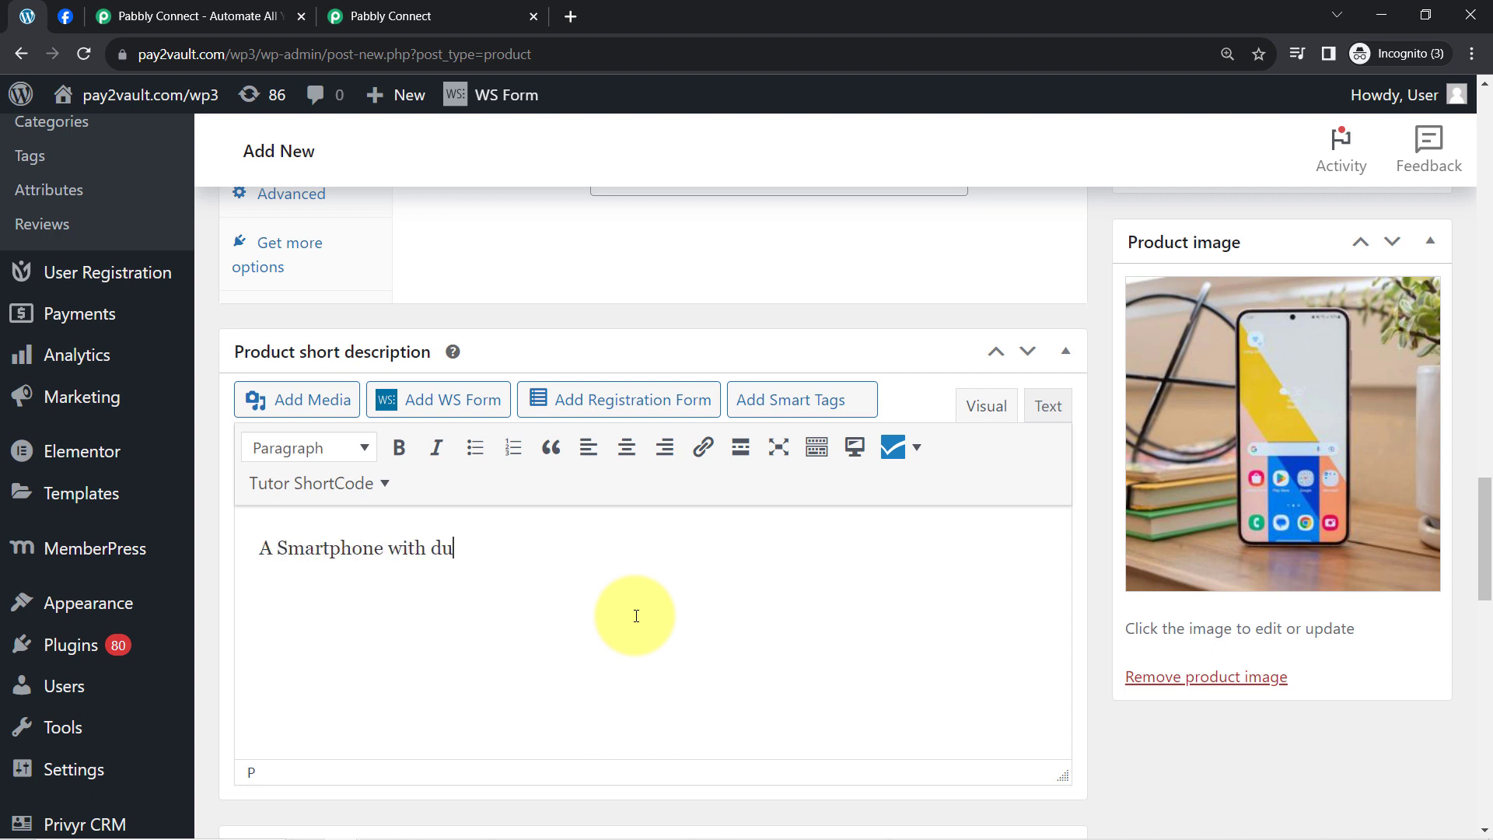
text(sim port.)
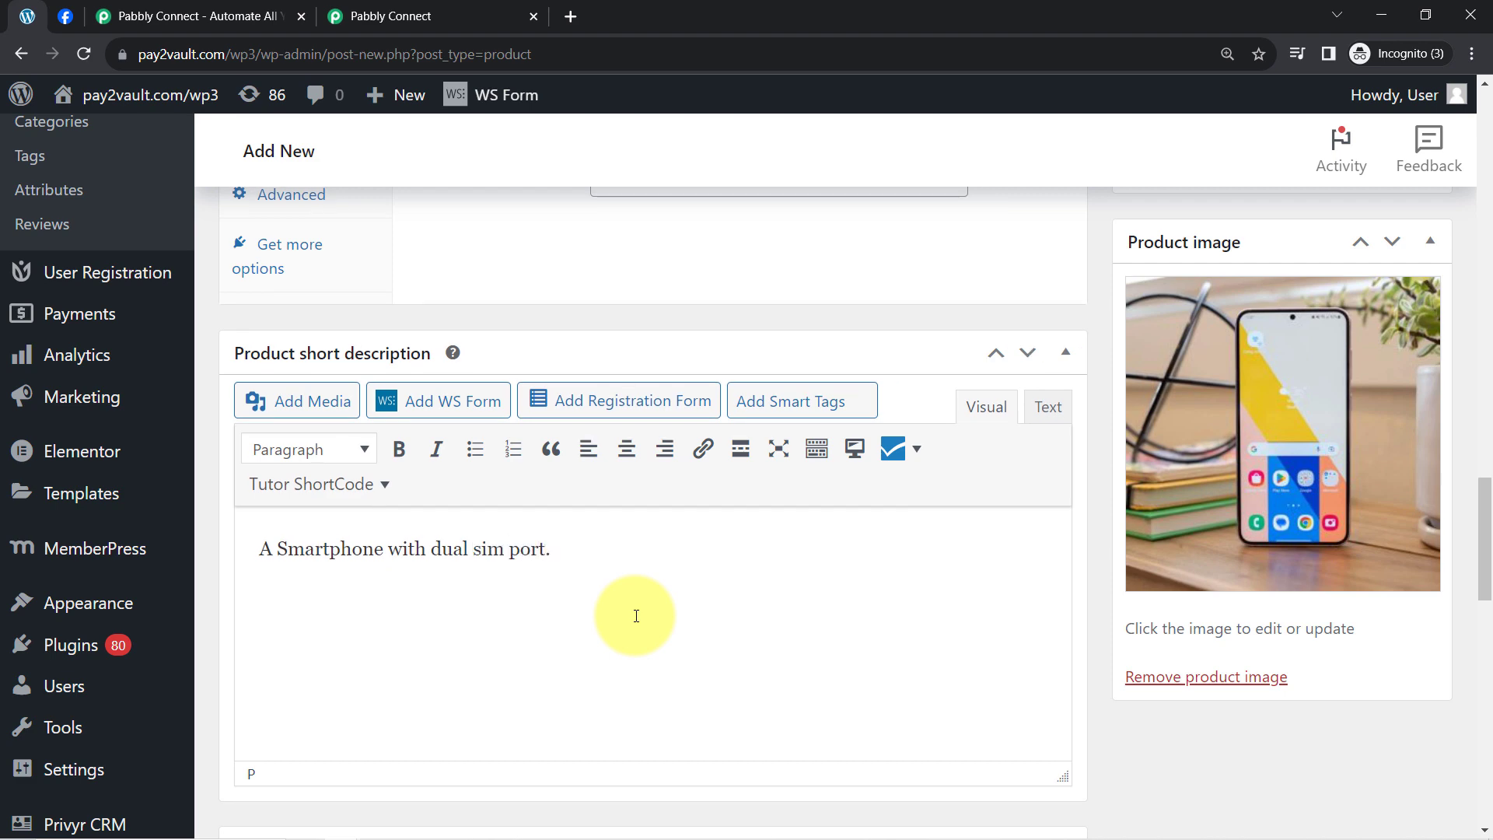
drag(1484, 550, 1482, 124)
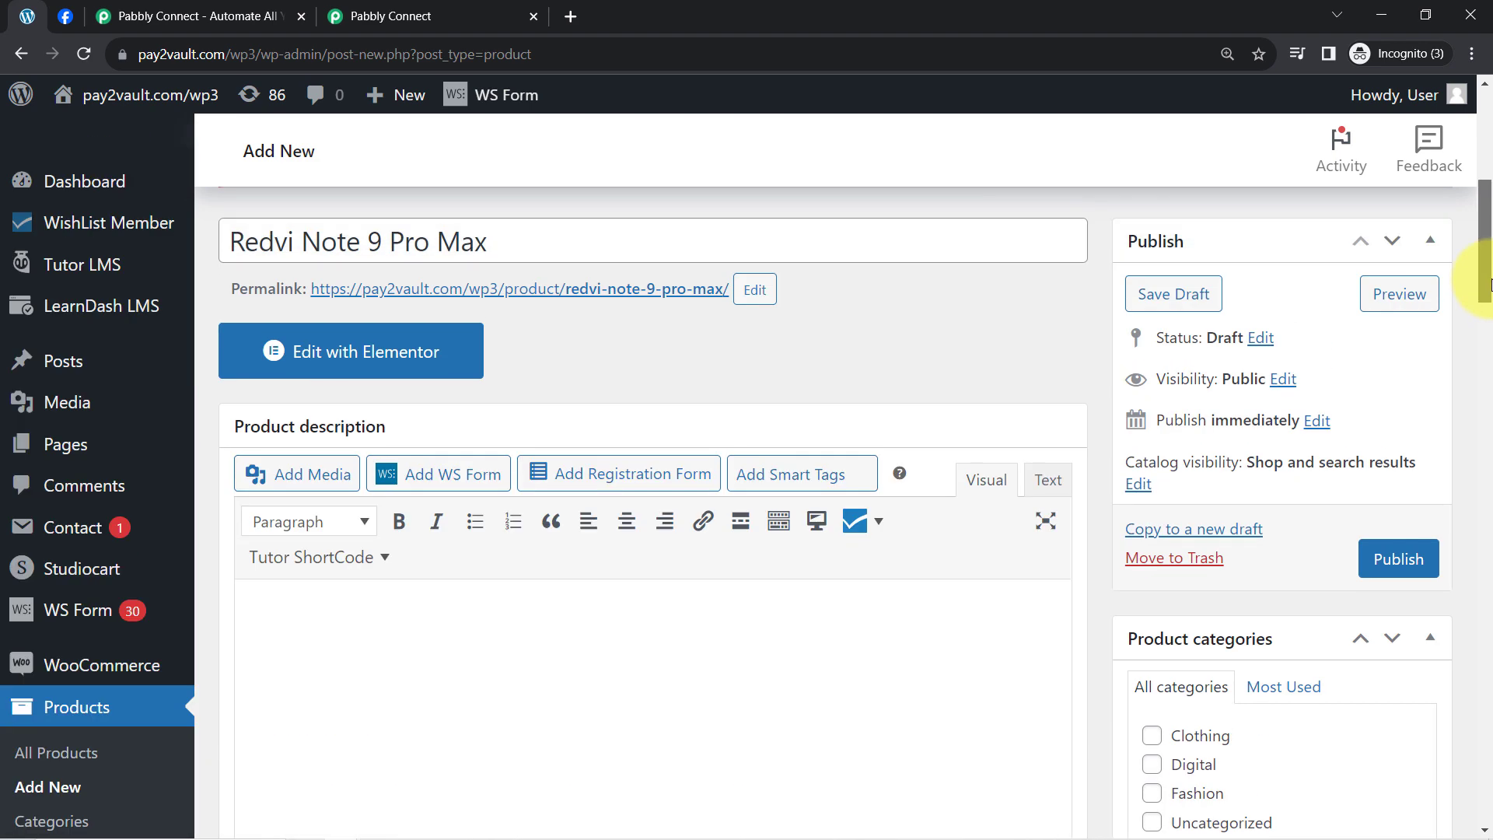
click(1395, 557)
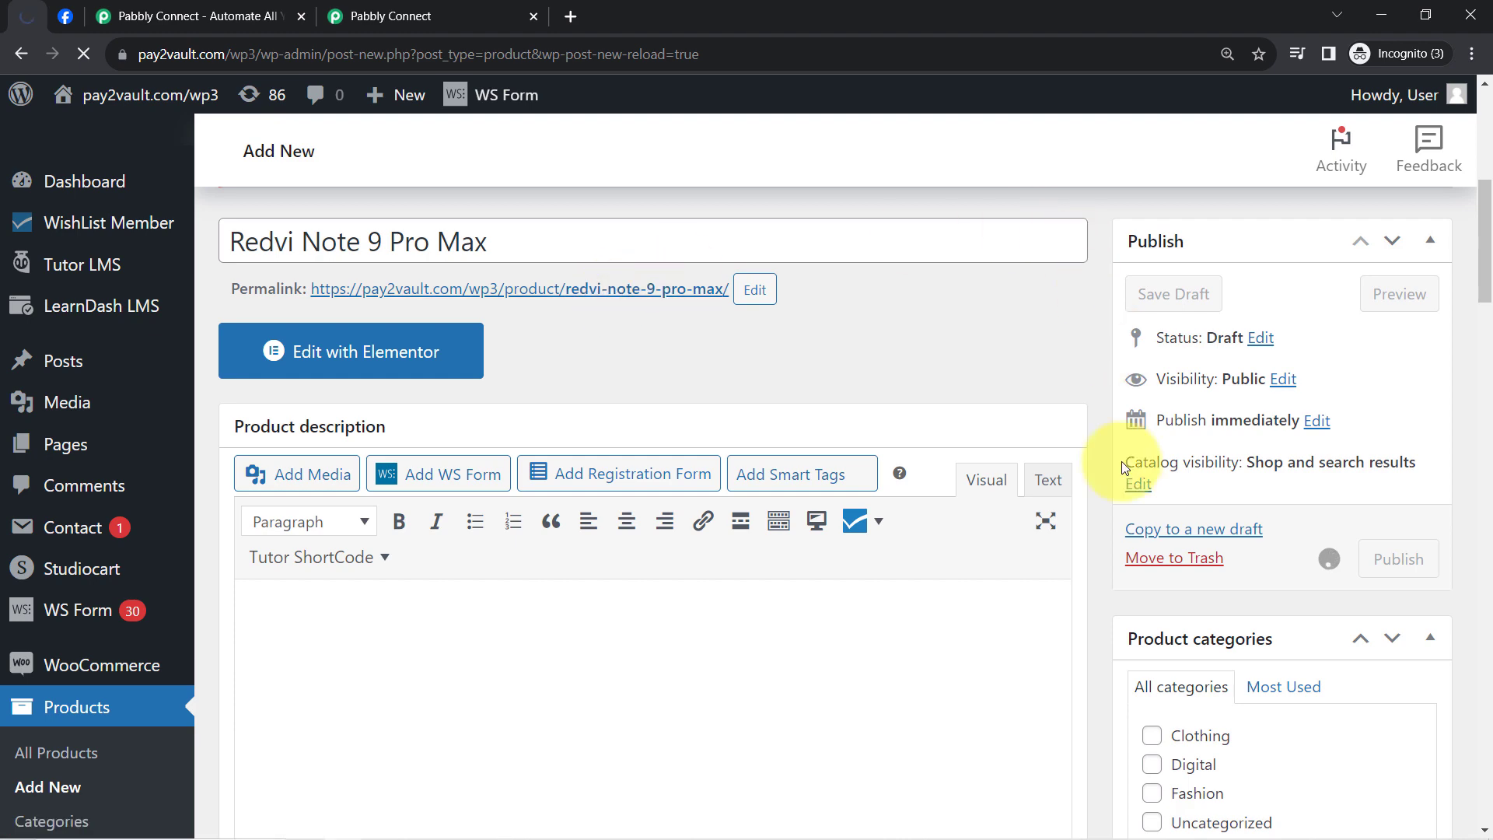
Step: Return to Pabbly Connect and examine the captured webhook response, including the short description, sale price and regular price
click(391, 16)
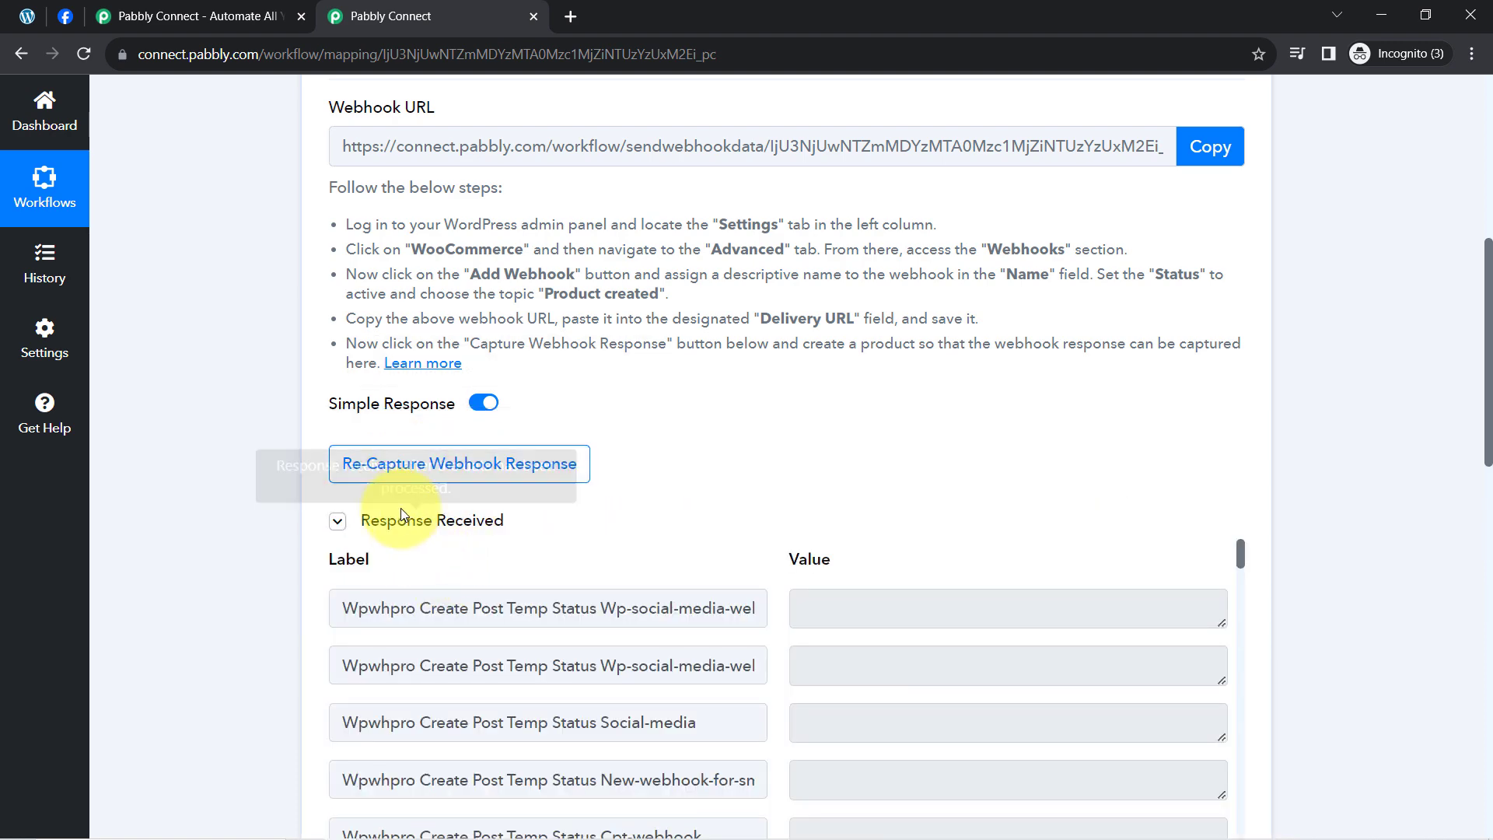
click(402, 521)
click(488, 520)
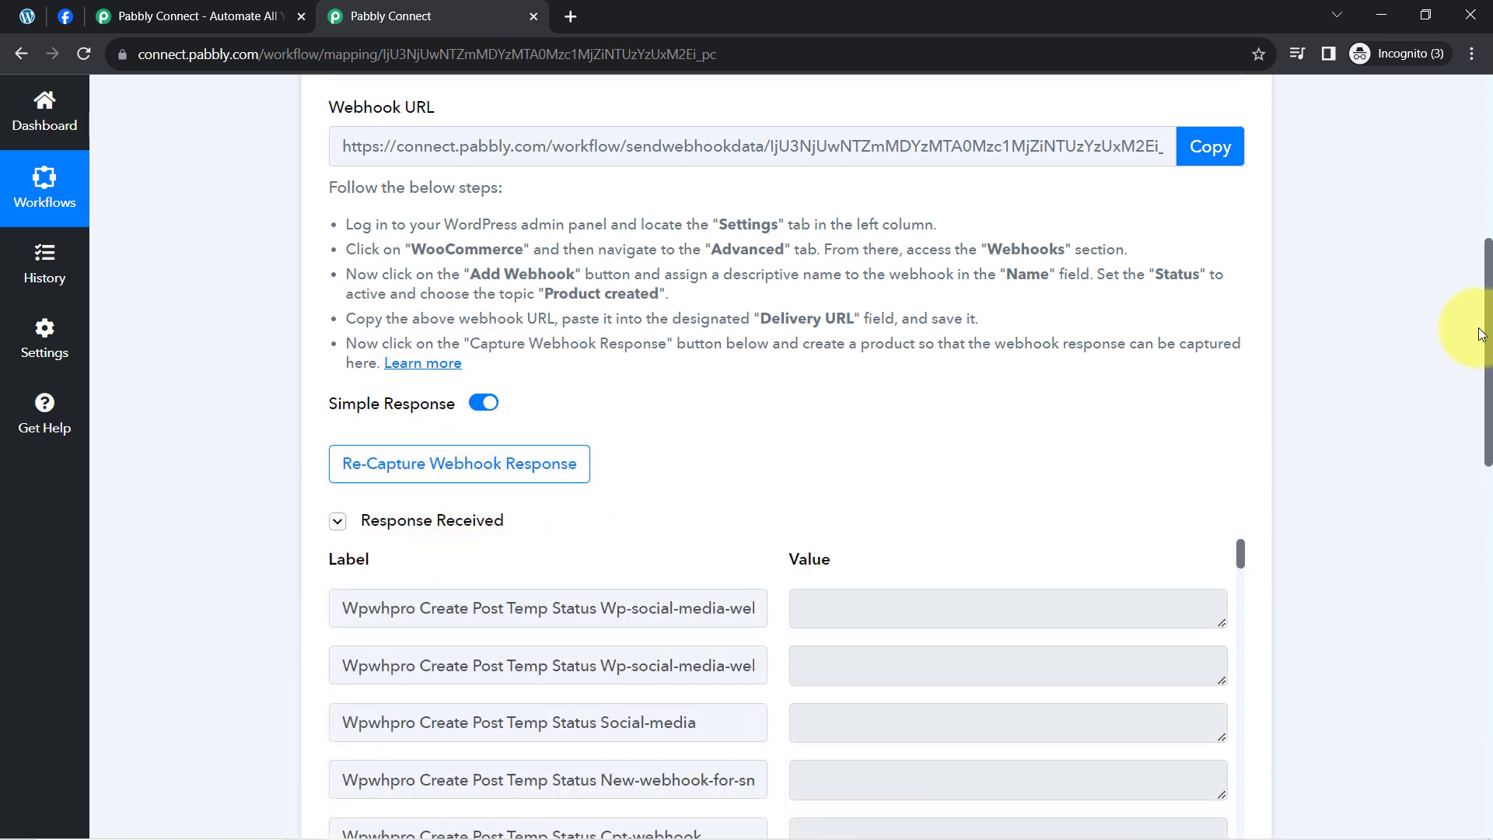
drag(1485, 333, 1477, 437)
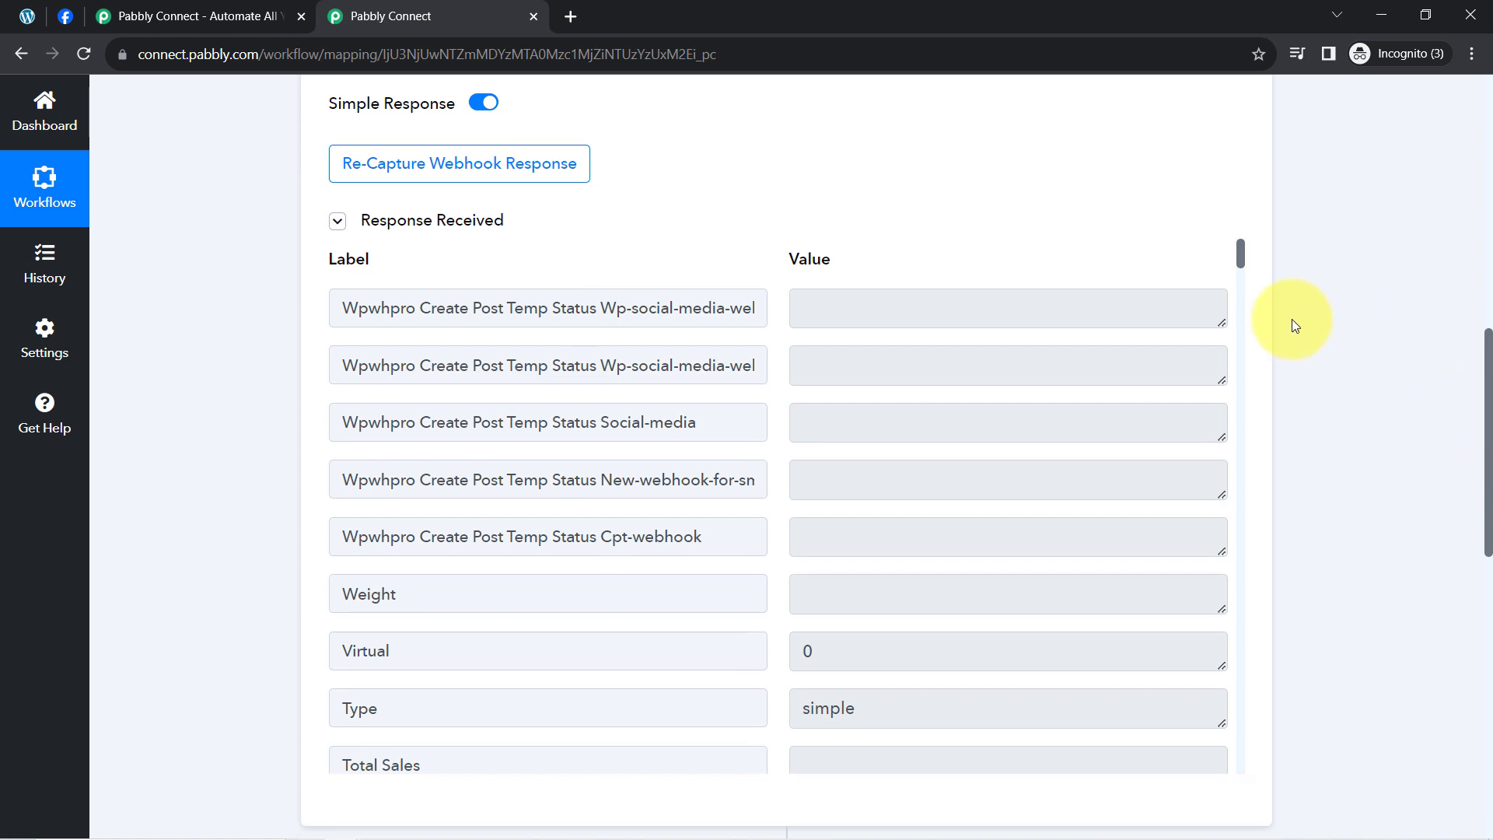
drag(1243, 251, 1243, 307)
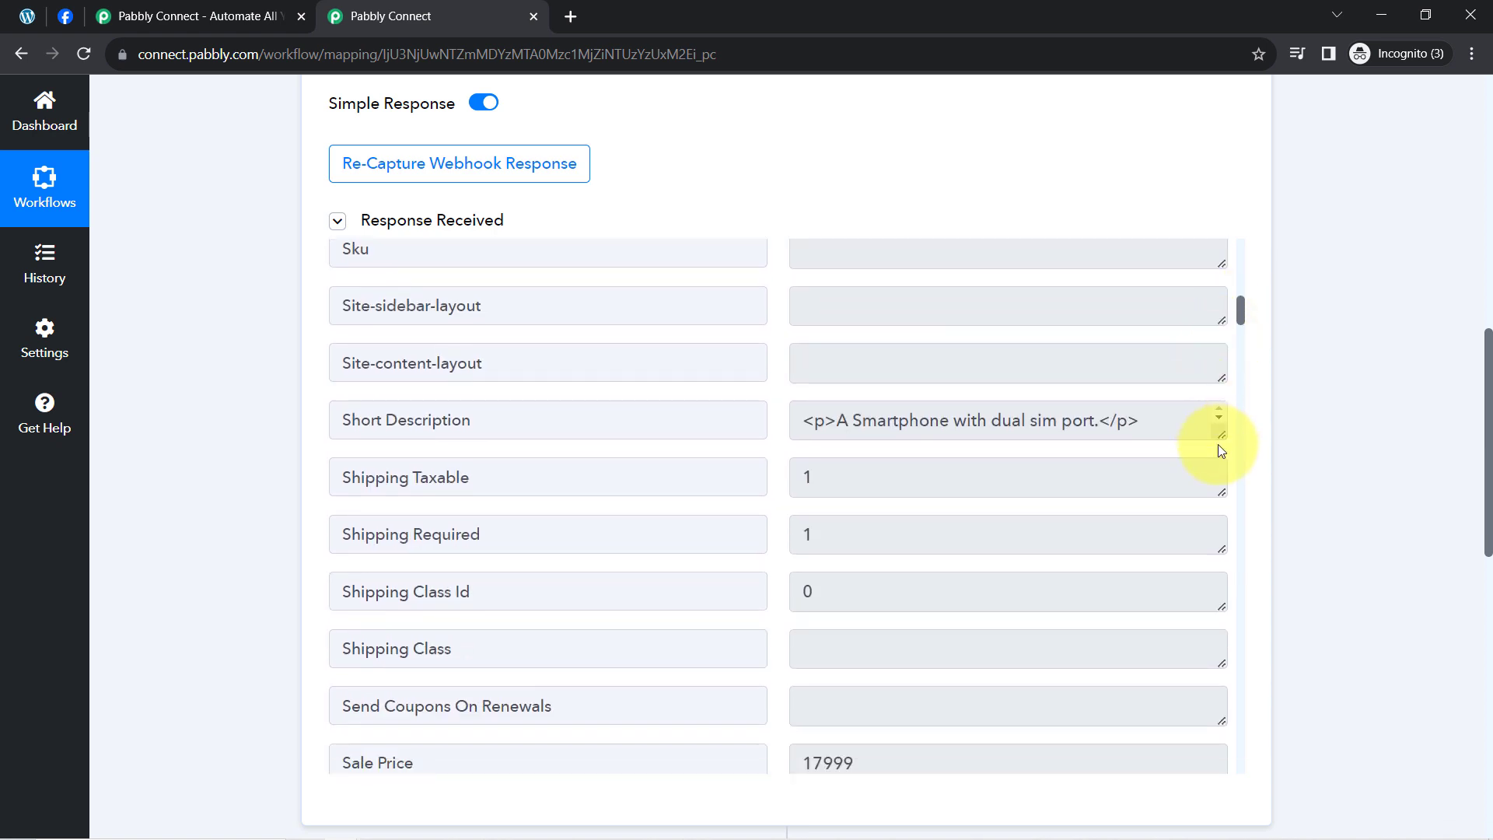
drag(1219, 437, 1220, 512)
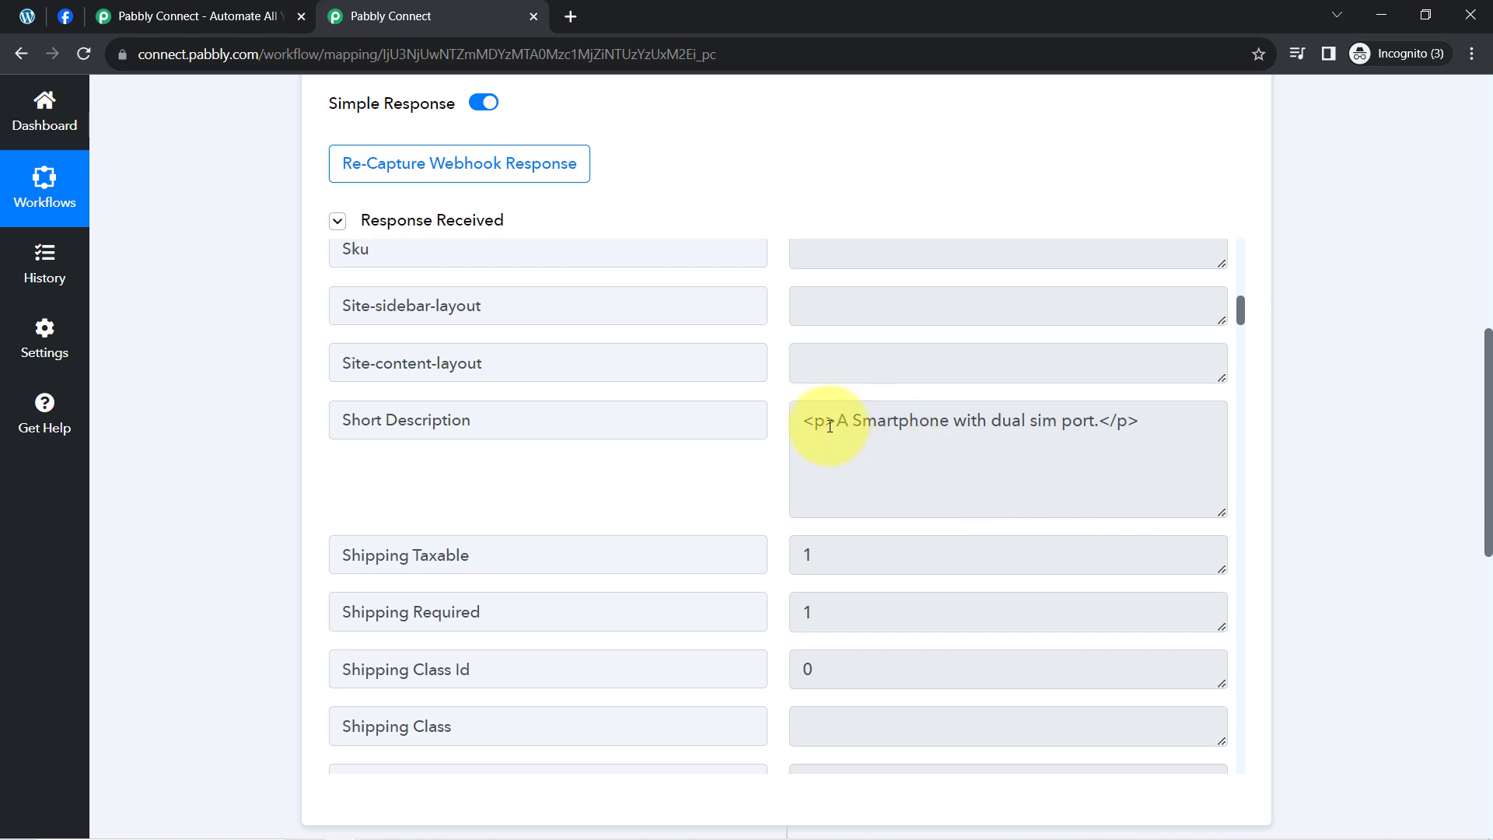
drag(829, 426, 786, 423)
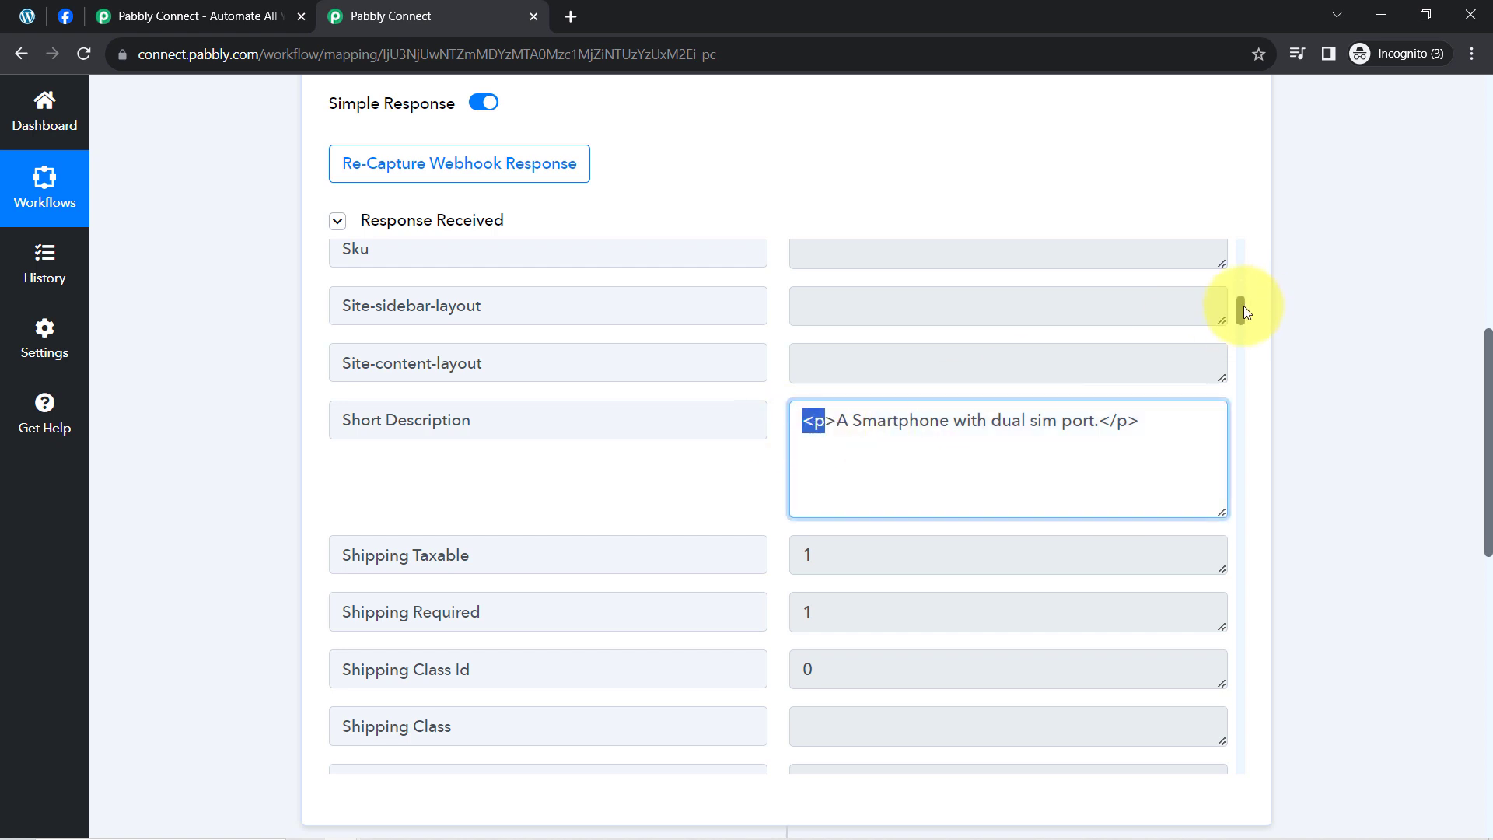
drag(1239, 311, 1243, 344)
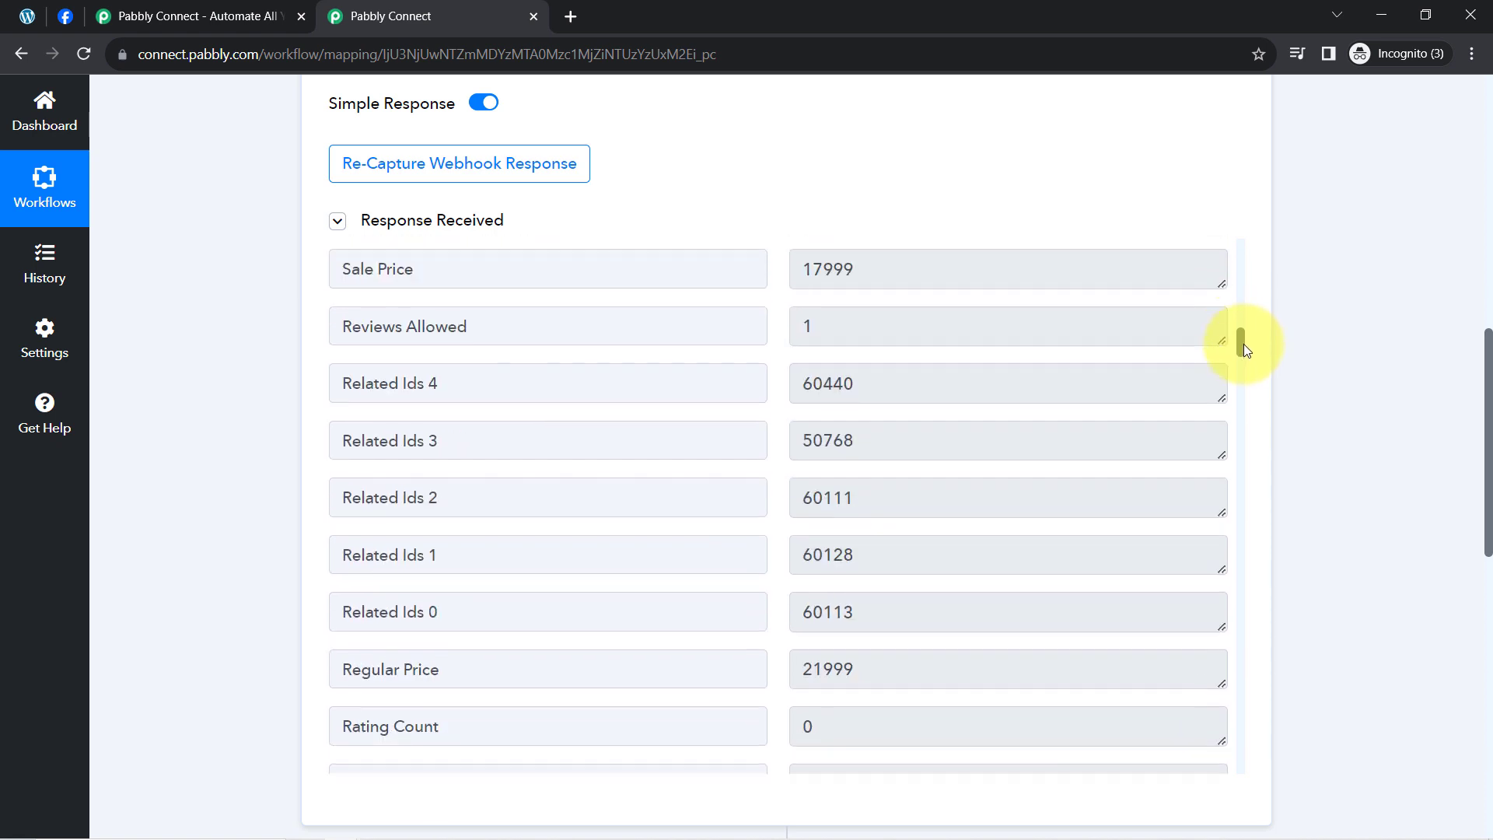
click(791, 269)
double_click(818, 269)
drag(1241, 343, 1242, 381)
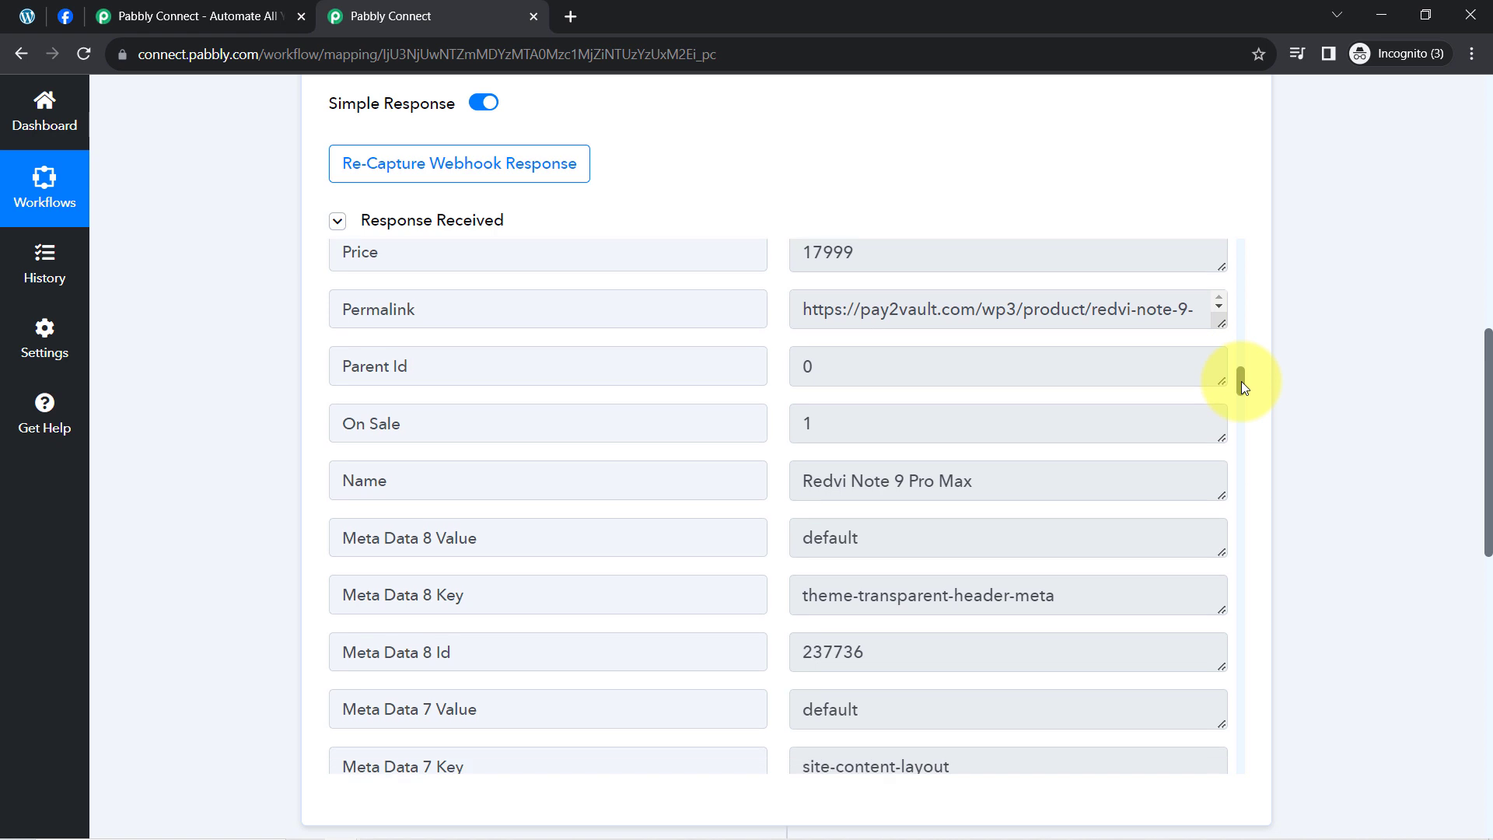
Step: Open the response's Permalink URL in a new browser tab and examine the product page's name, price and details
triple_click(902, 319)
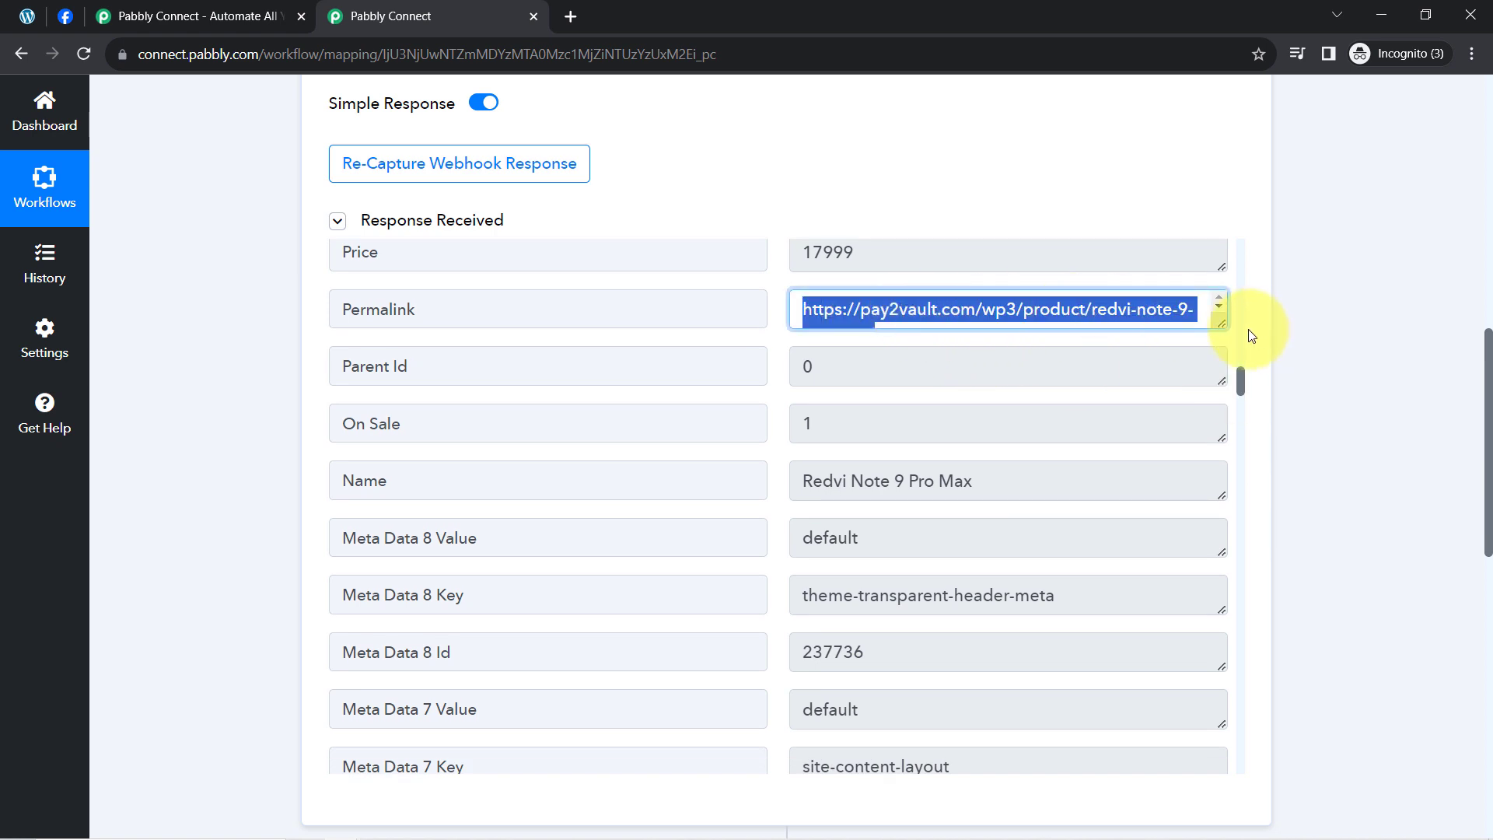
key(ctrl+c)
key(ctrl+t)
key(ctrl+v)
key(Return)
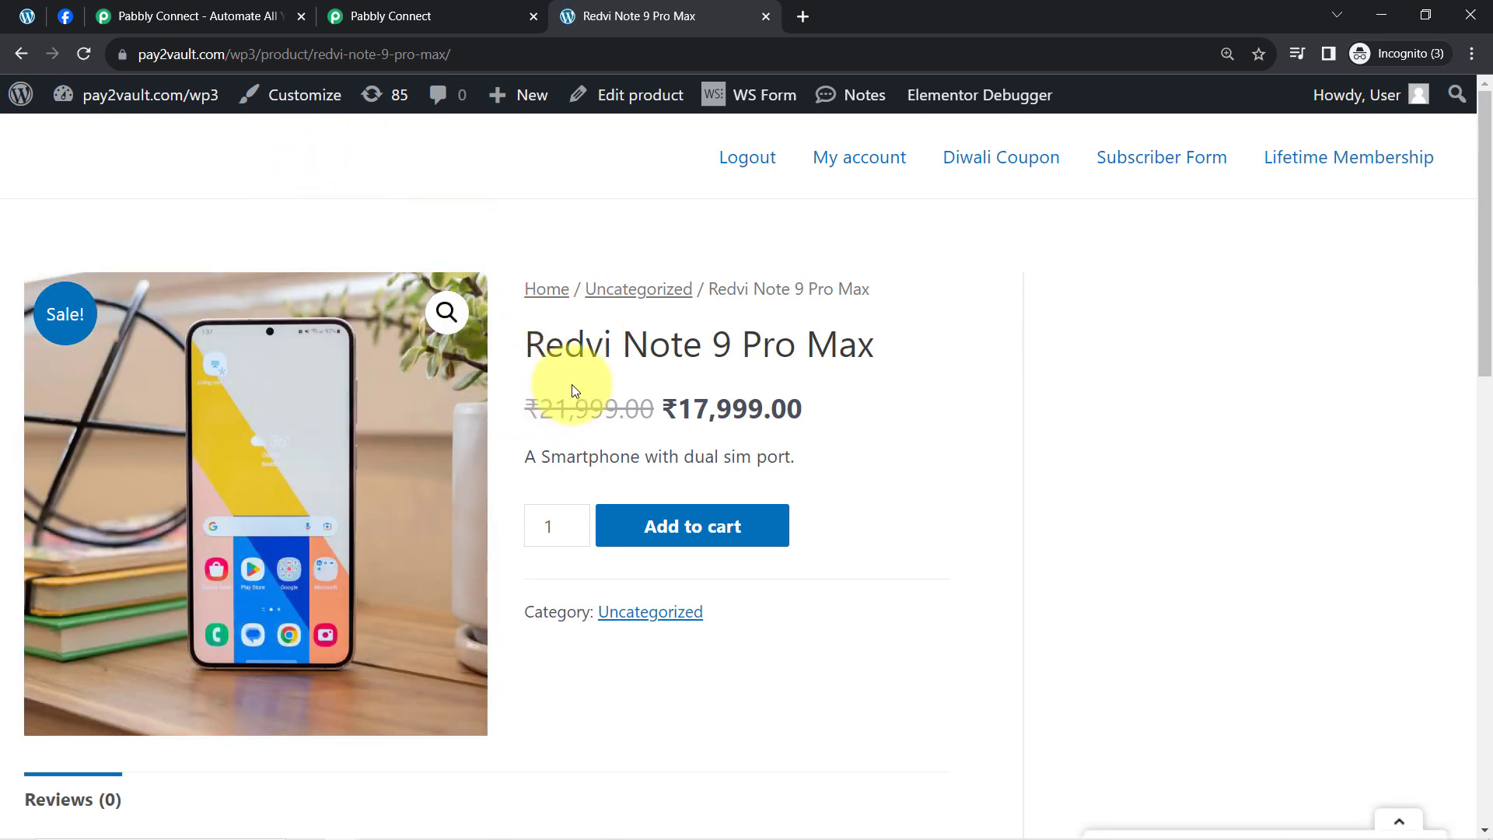
drag(565, 344, 929, 343)
drag(766, 409, 678, 410)
scroll(684, 505, down, 10)
scroll(690, 526, up, 5)
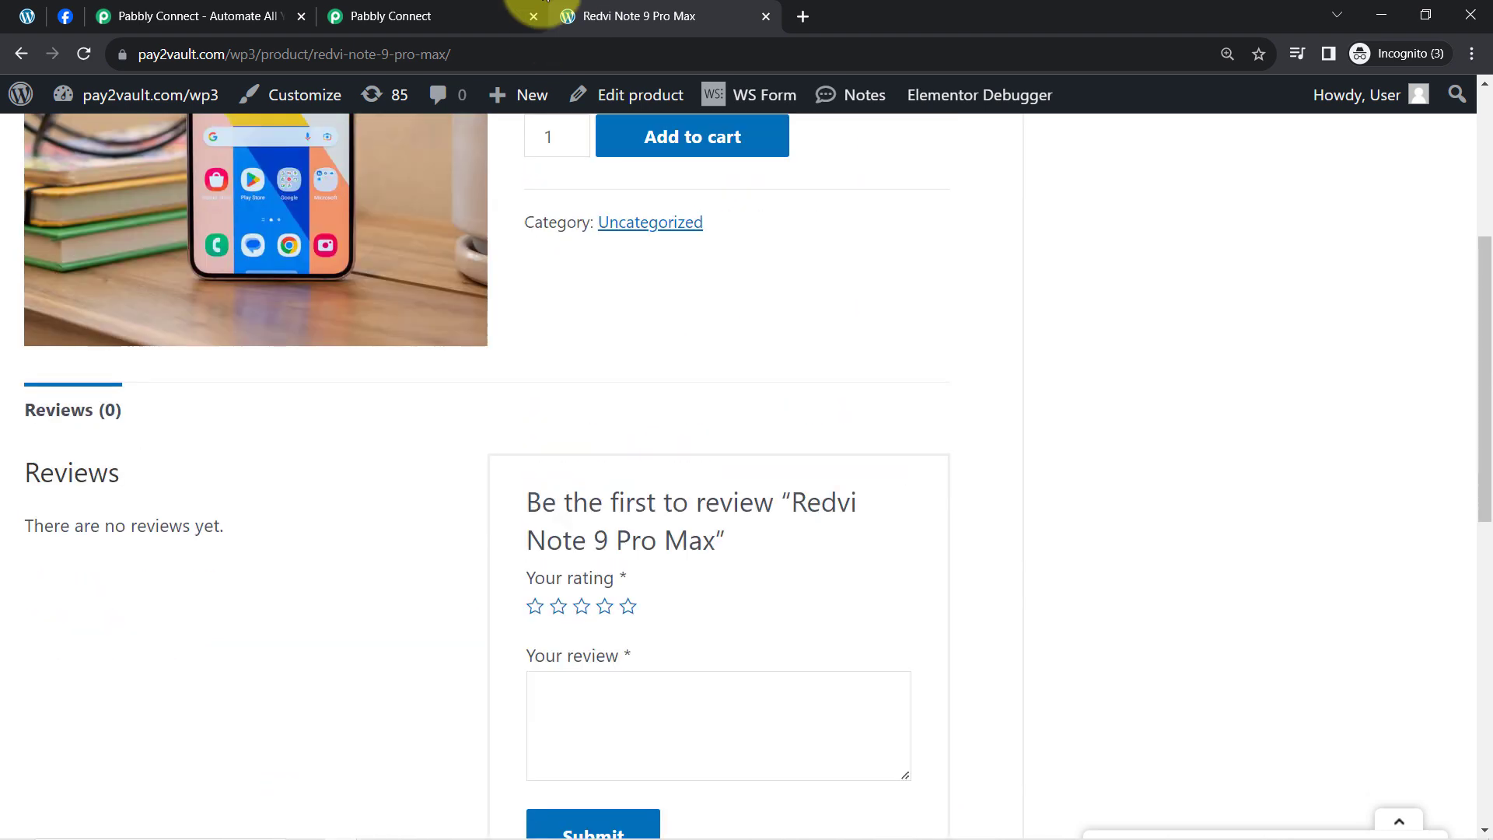
Step: Return to the Pabbly Connect workflow, check the product name in the response and collapse the WooCommerce trigger
click(482, 12)
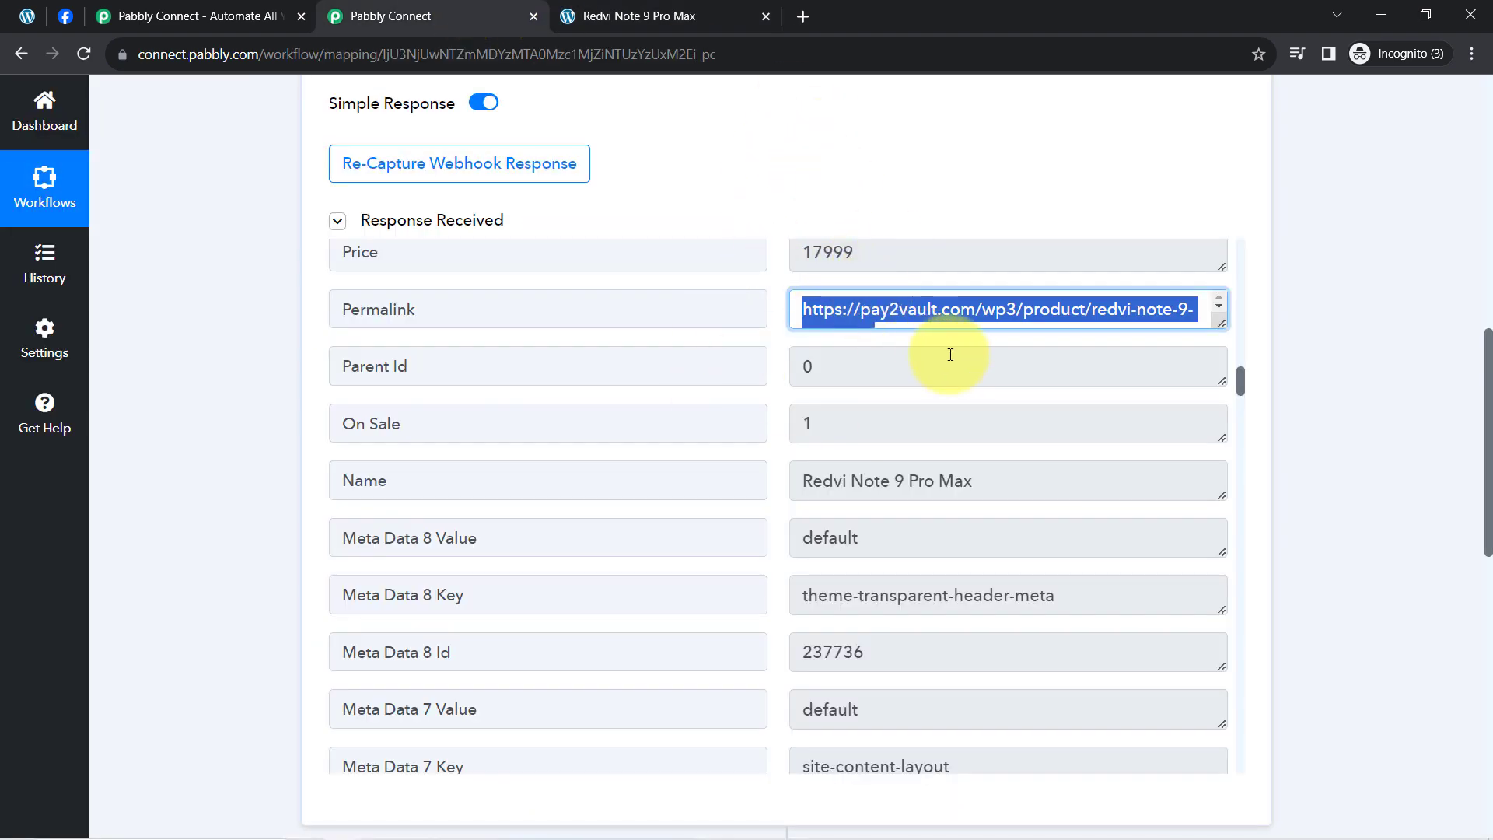
click(830, 479)
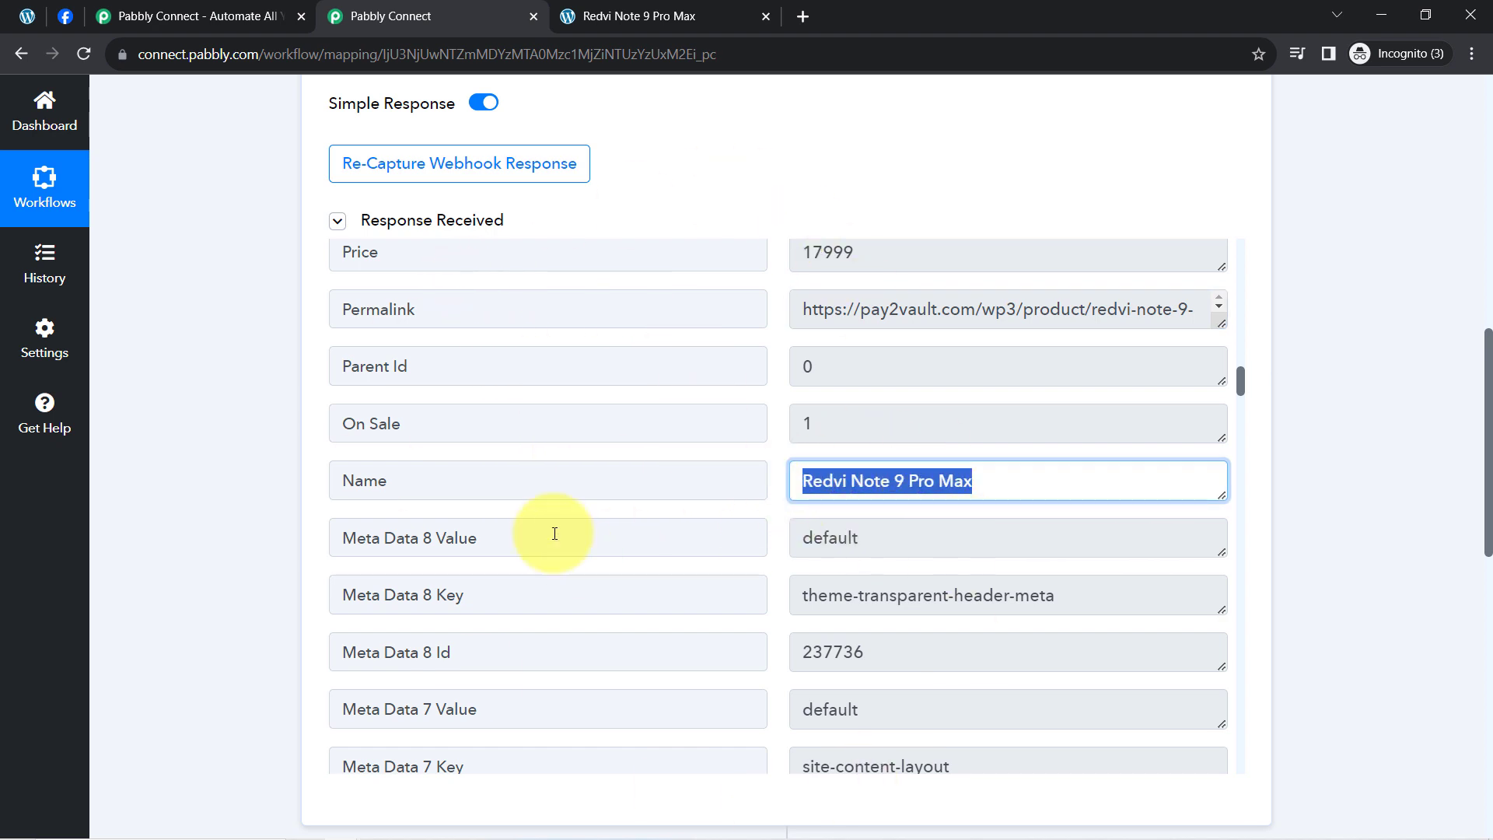
drag(1487, 451, 1462, 156)
click(531, 377)
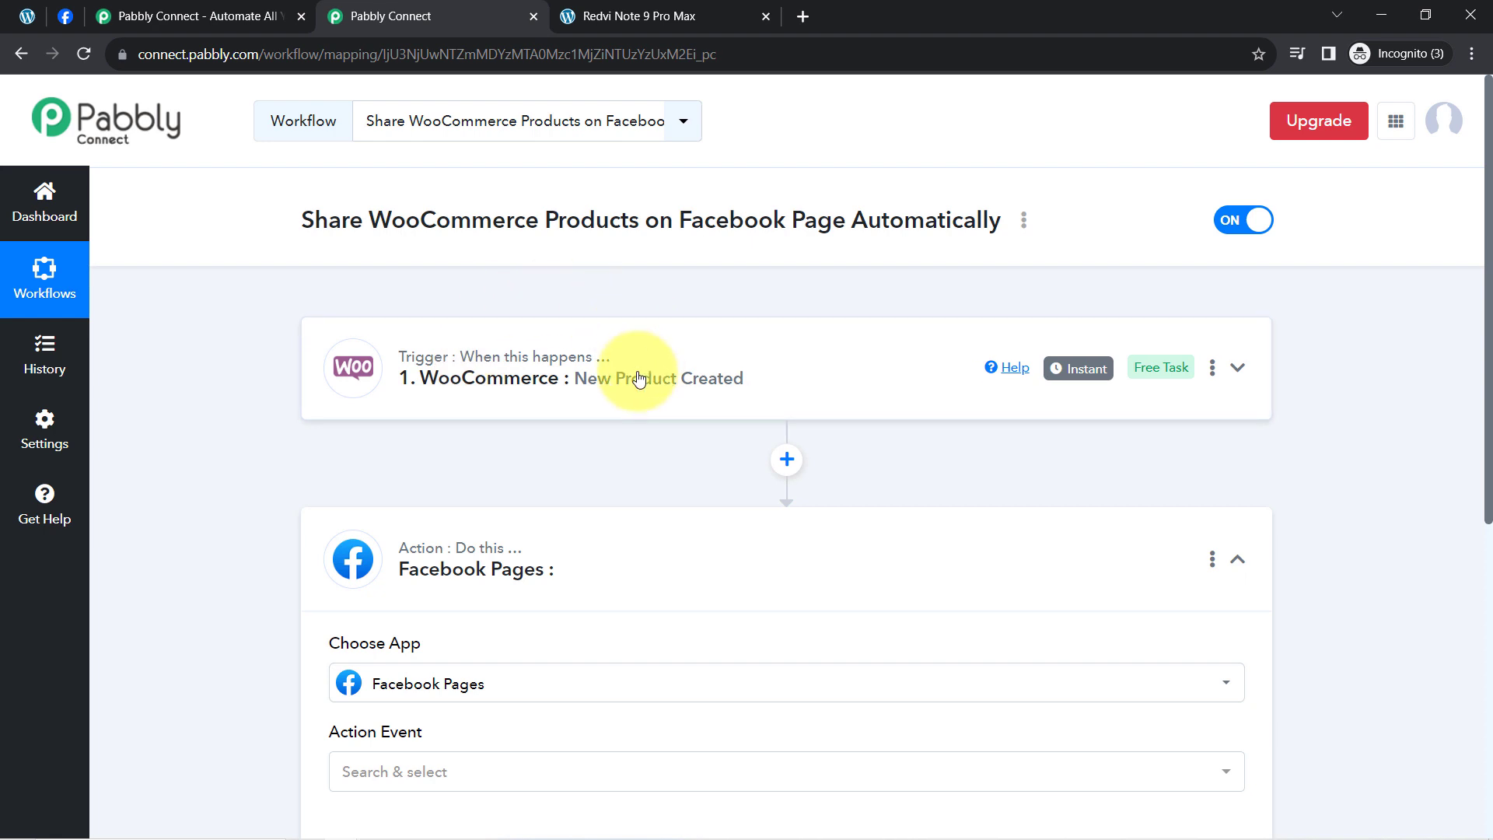
mouse_move(1085, 369)
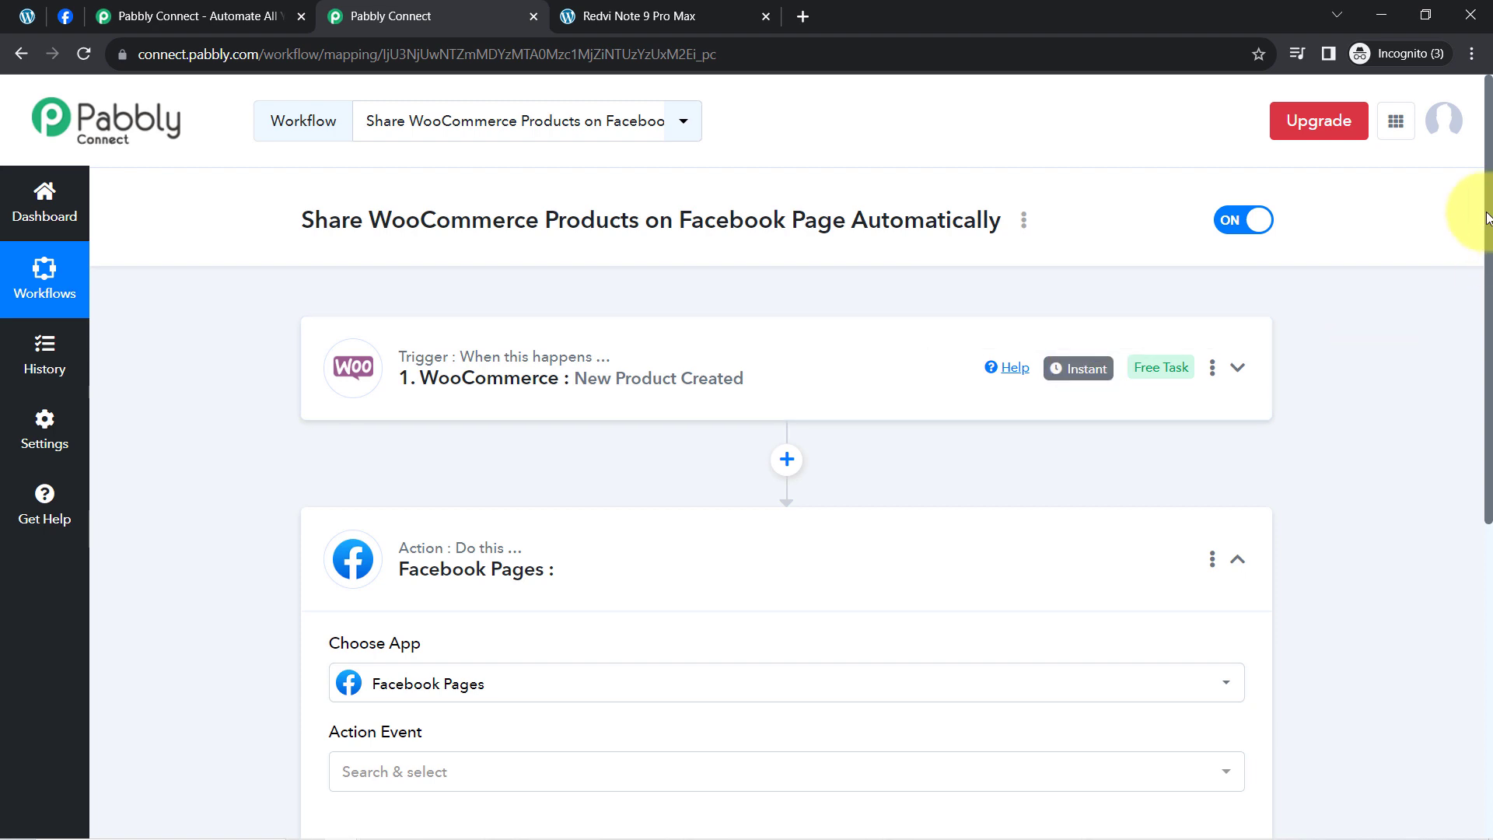
Step: Set the Facebook Pages action event to Create Page Photo Post
drag(1489, 225, 1486, 344)
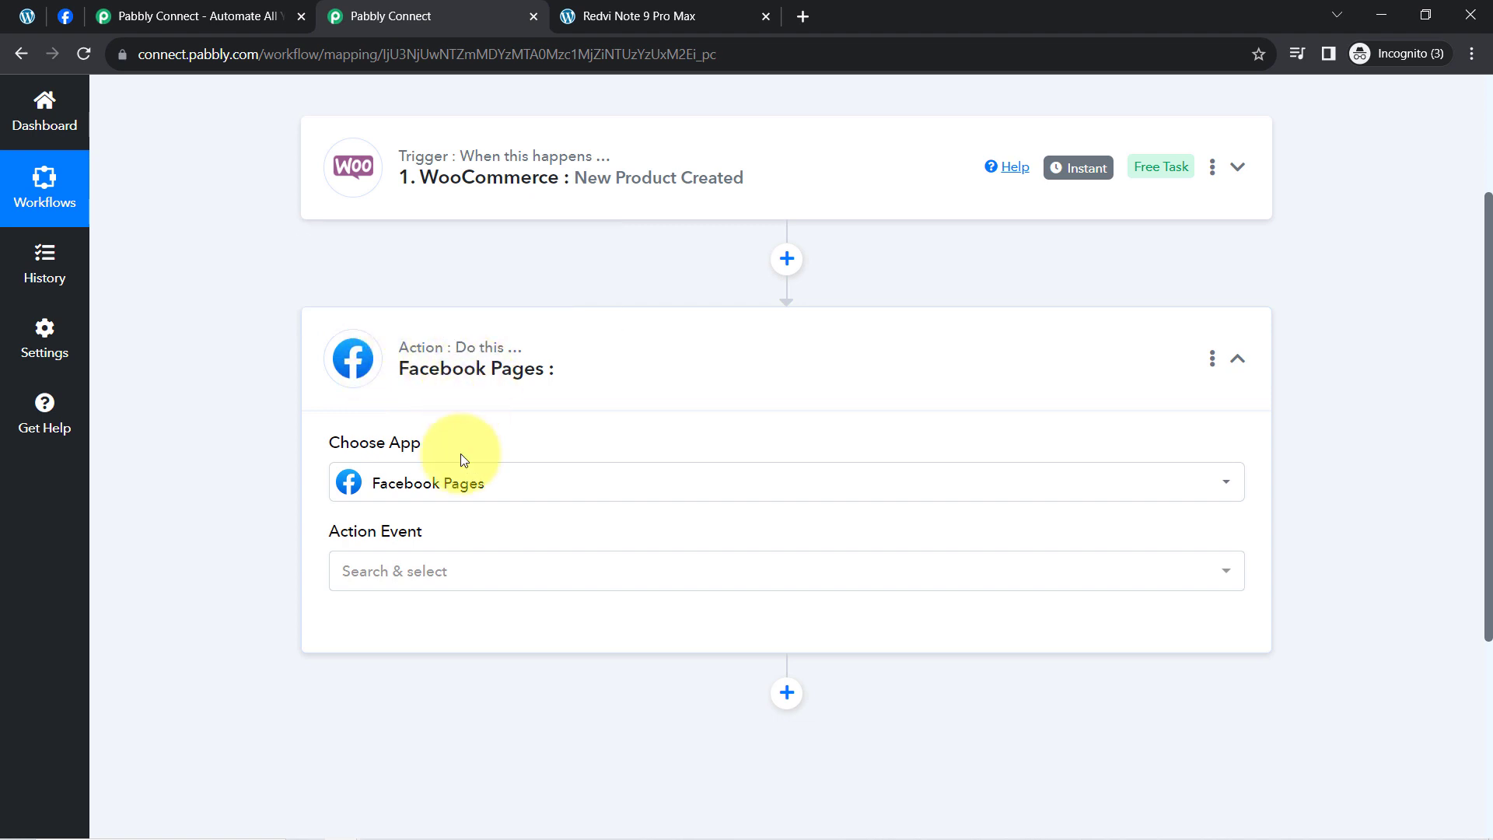
click(380, 574)
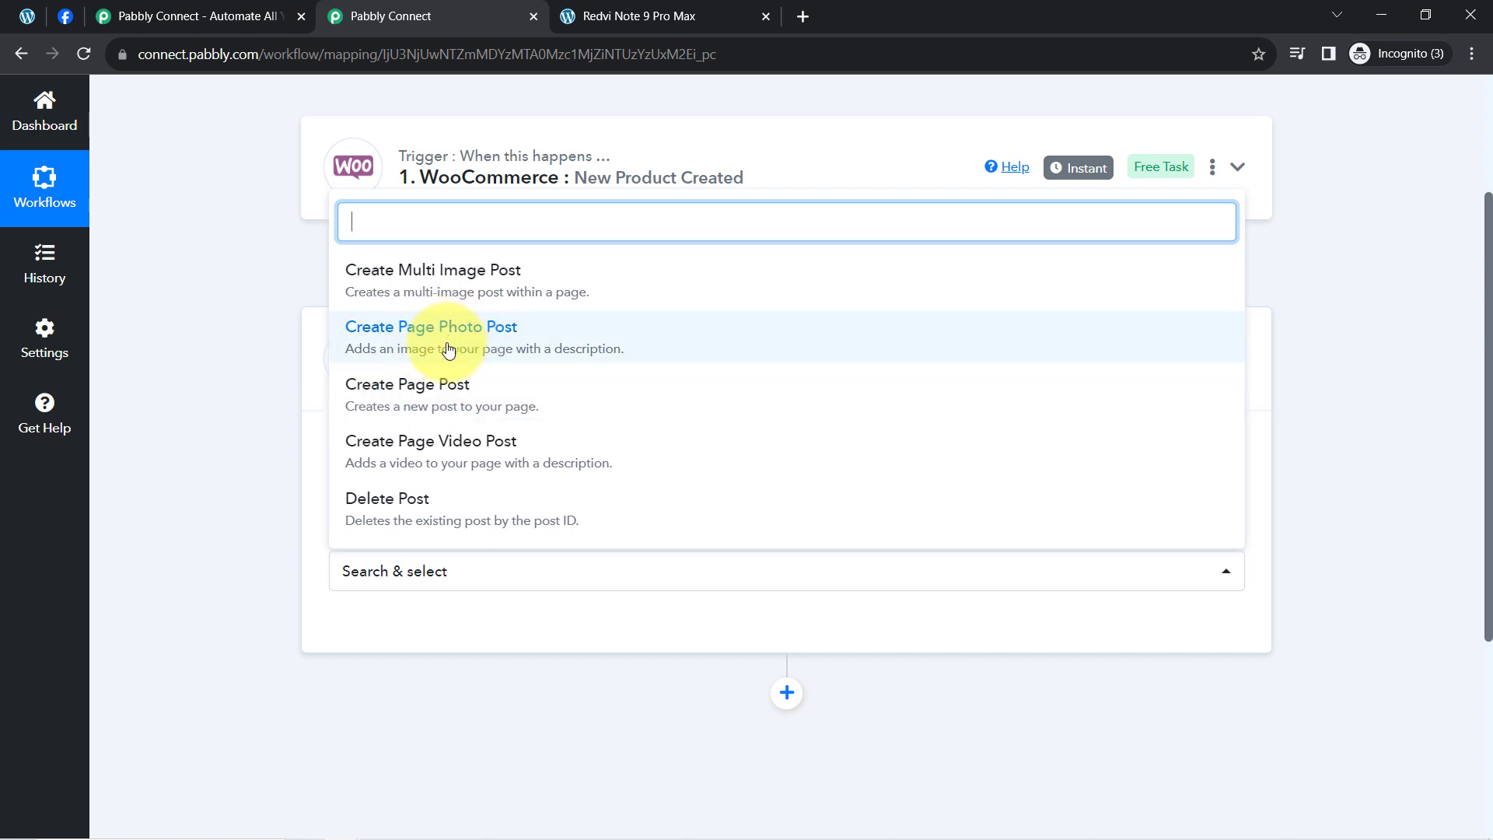
click(476, 339)
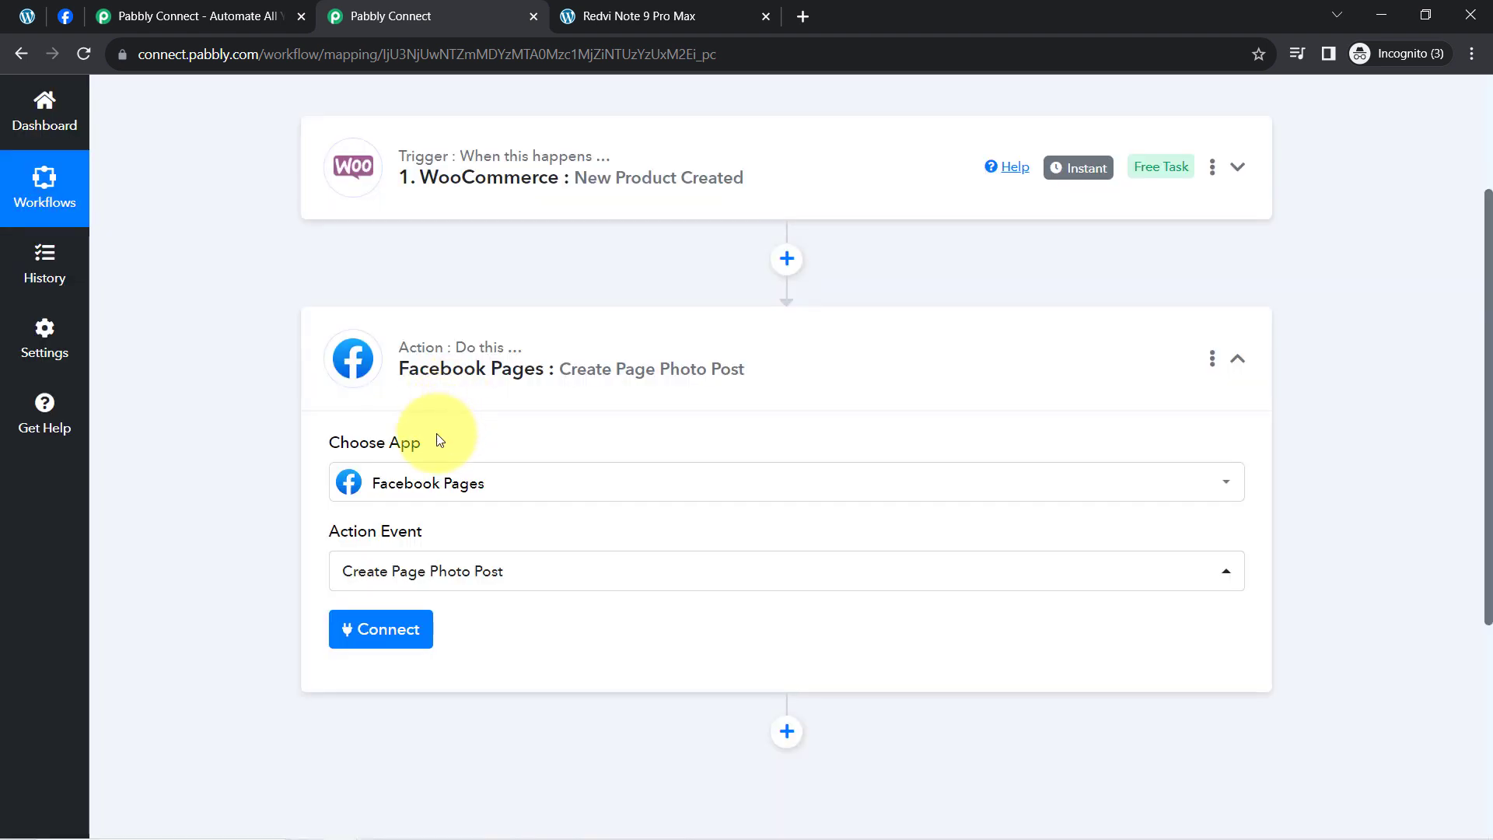
Step: Connect Facebook Pages through a new connection, continuing with the previously linked Facebook account
click(371, 625)
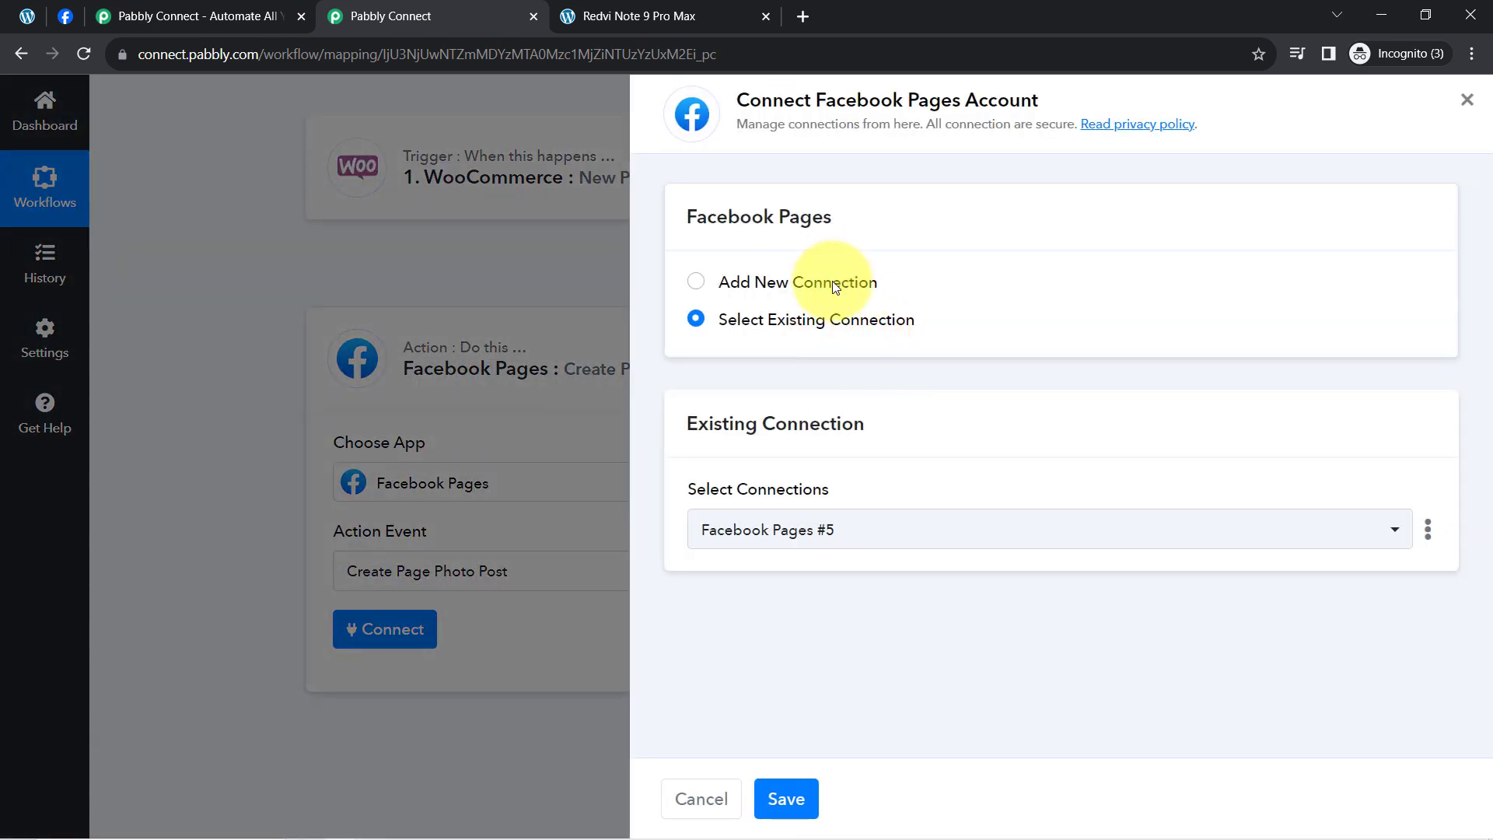
click(834, 284)
click(801, 503)
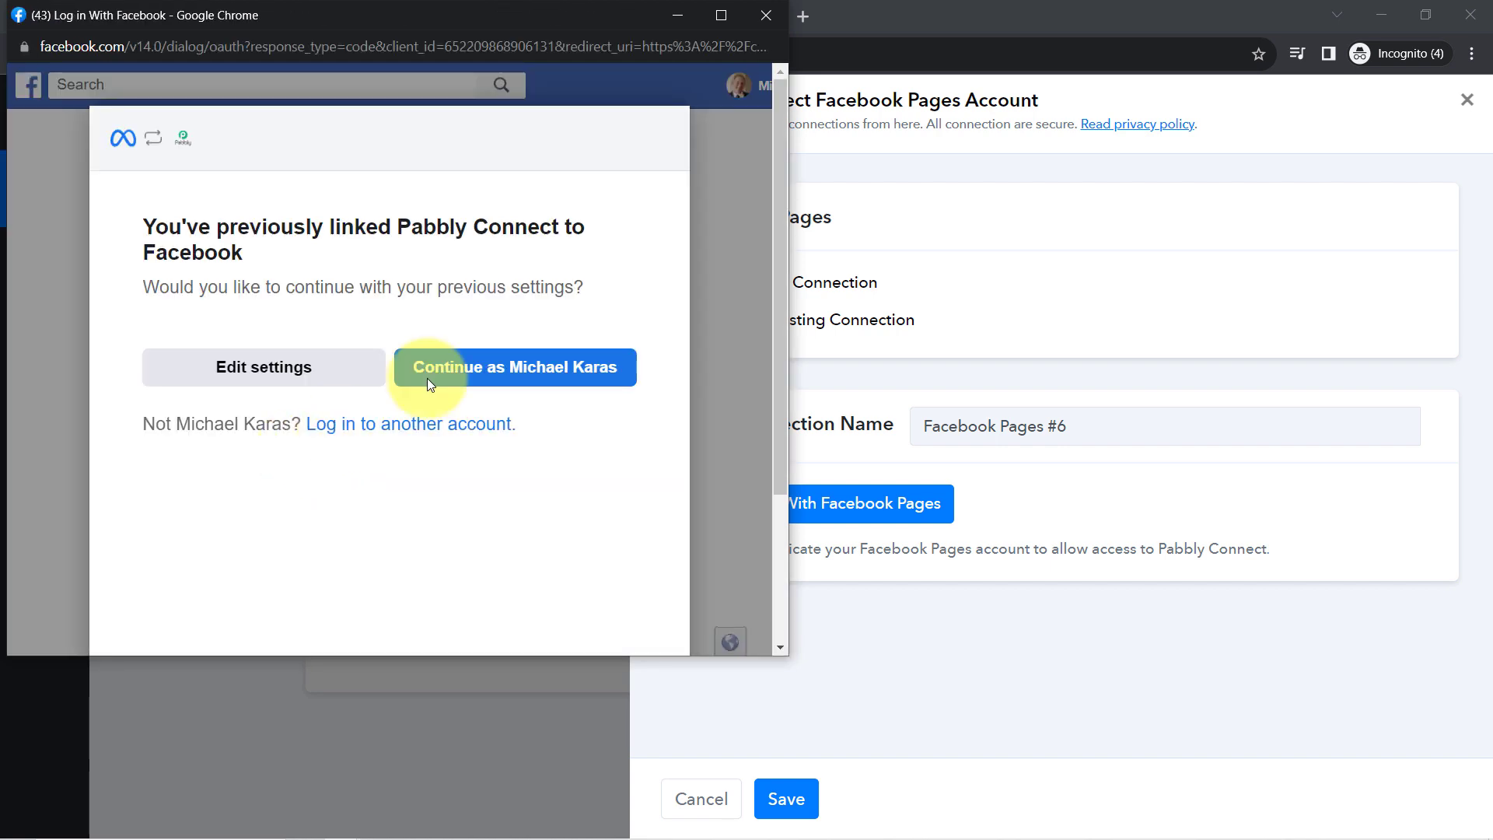
click(483, 374)
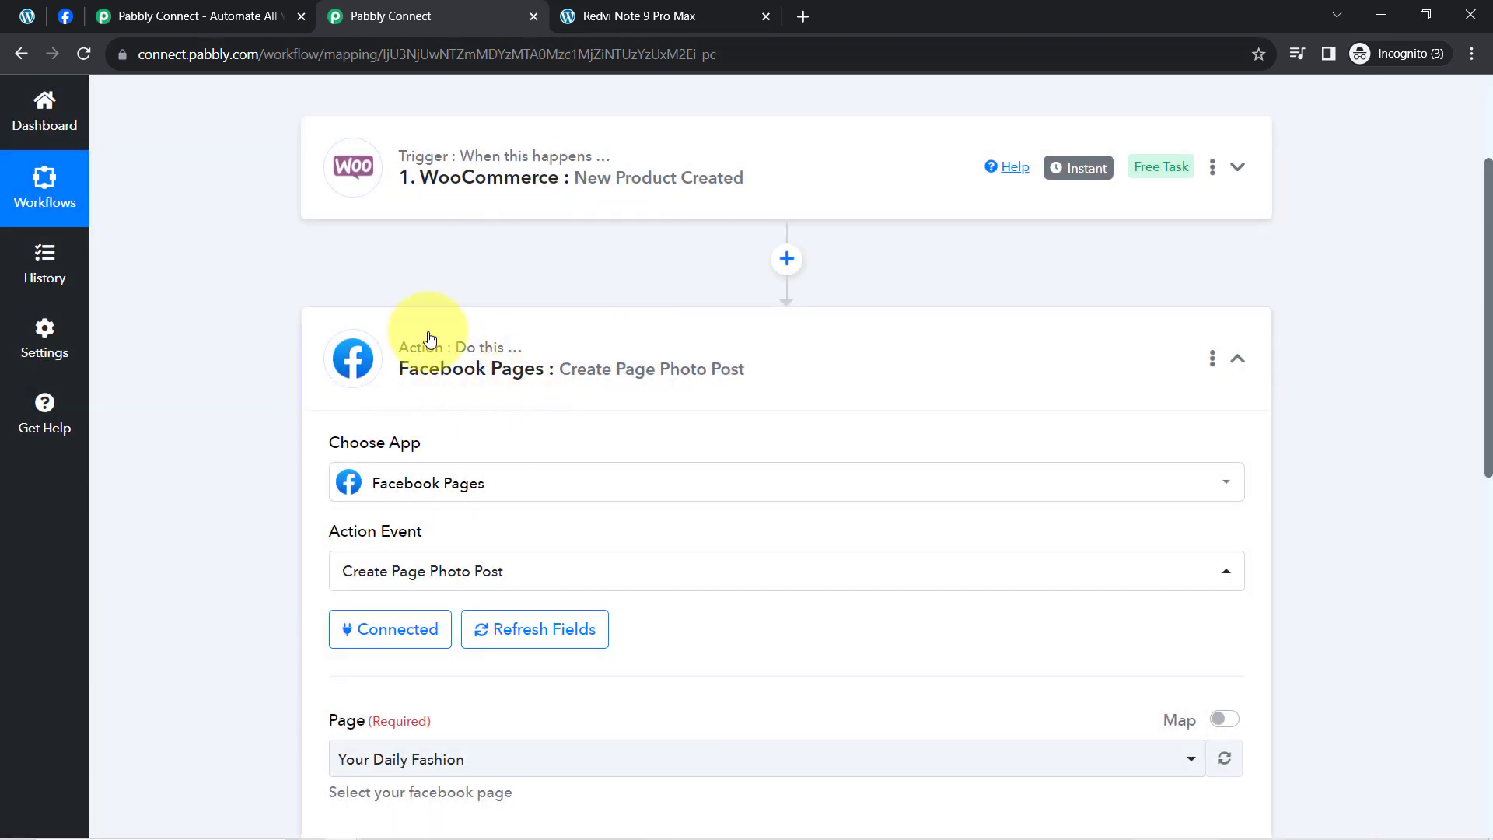
mouse_move(465, 342)
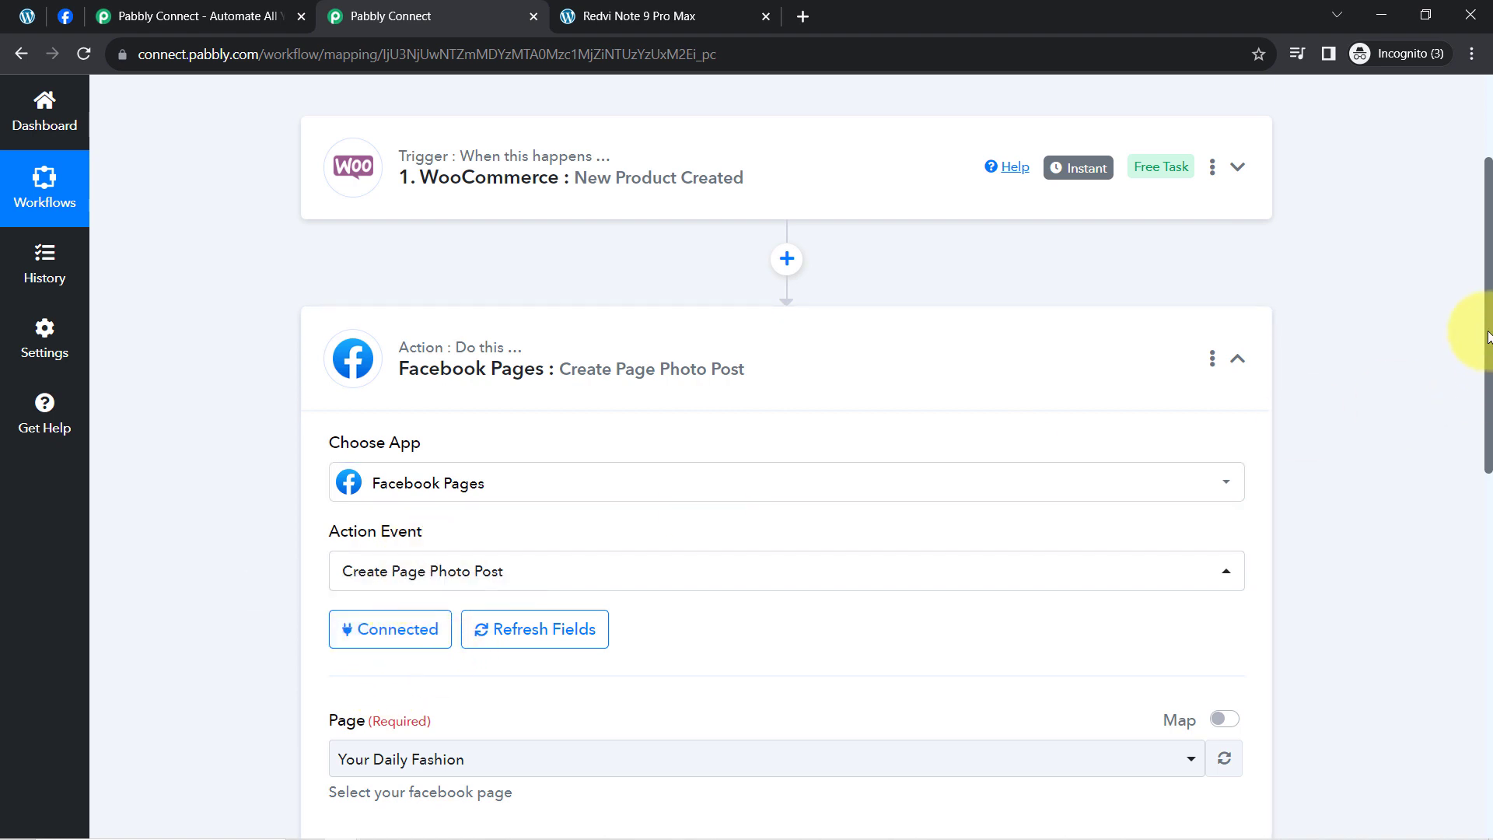
Step: Choose Pabbly Tech as the Facebook page for the photo post
drag(1486, 335, 1482, 473)
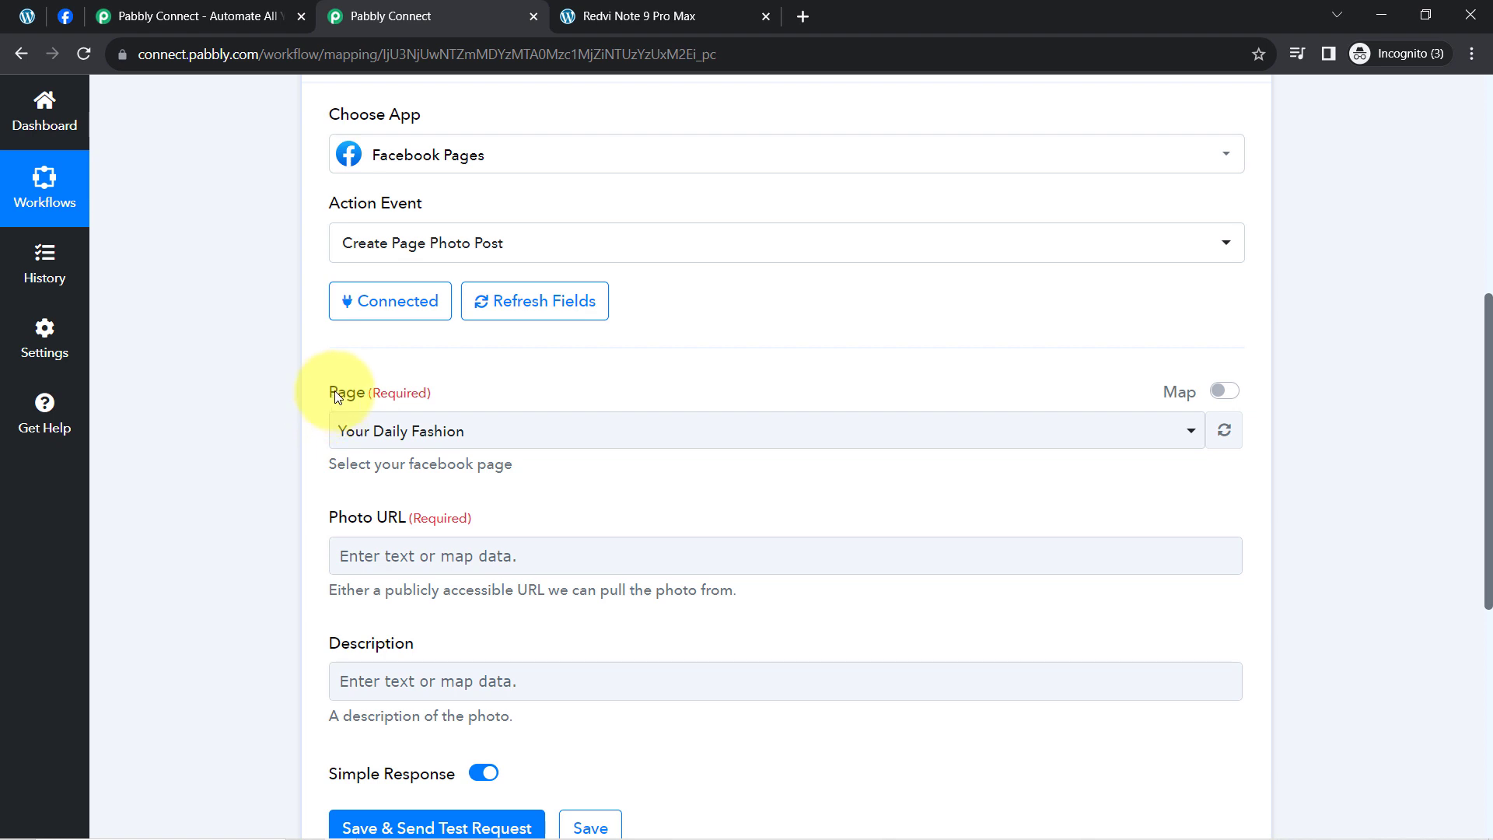
drag(335, 397, 434, 398)
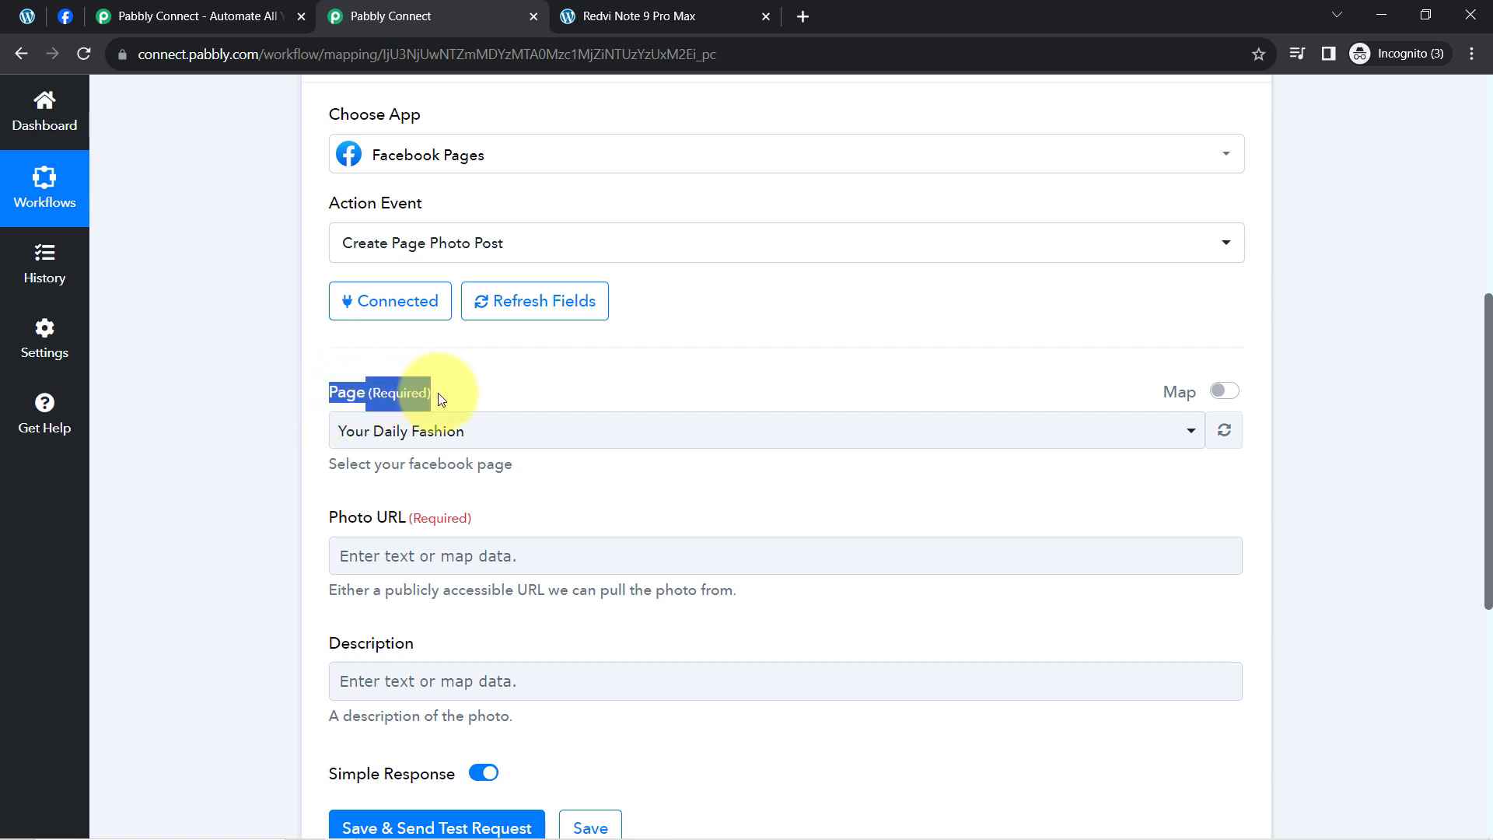
click(420, 432)
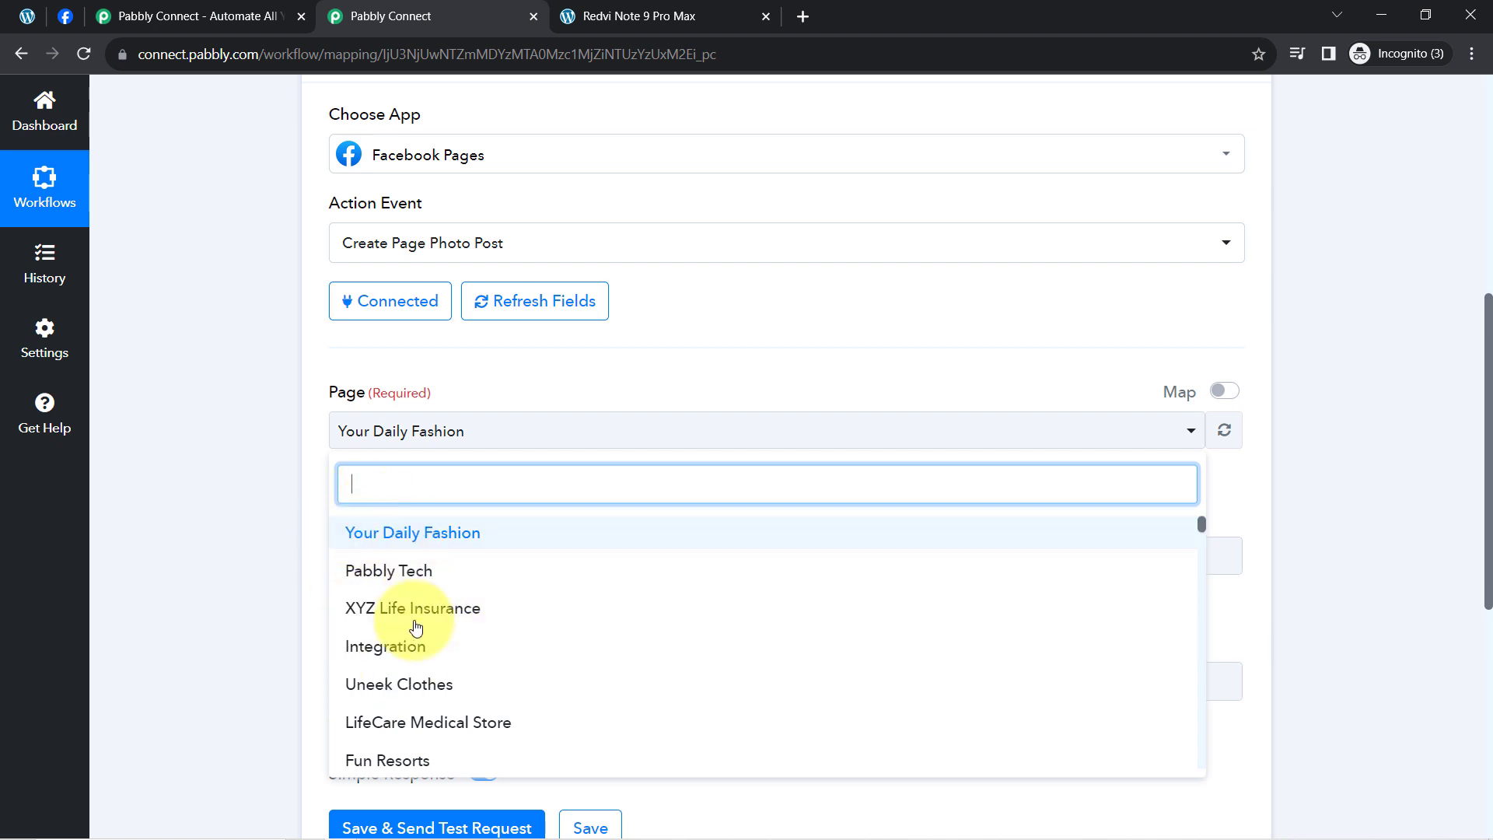
click(406, 582)
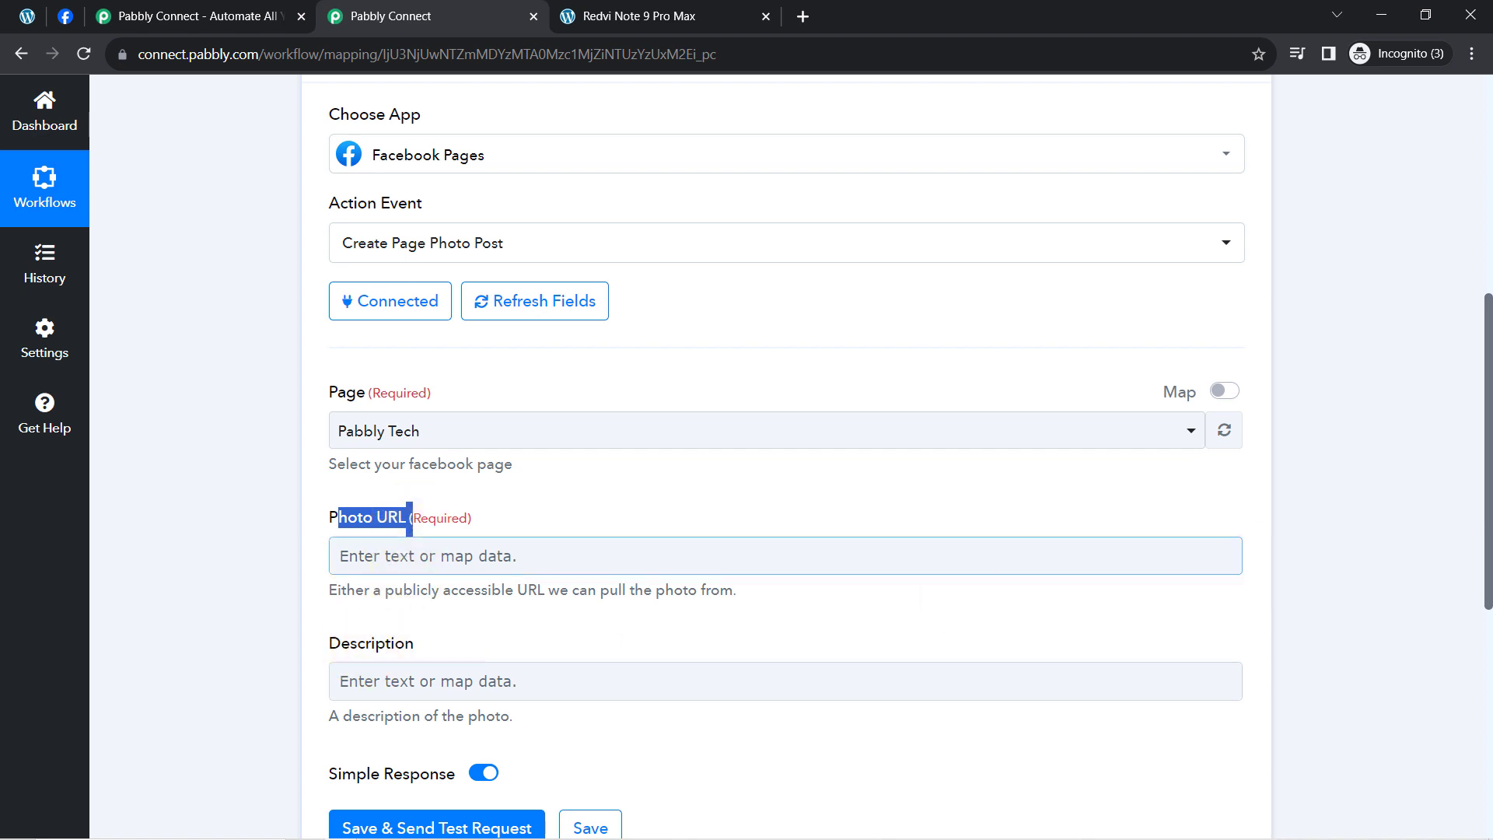
Step: Expand the WooCommerce trigger and examine the product details in its captured response, including the Permalink
drag(1488, 379, 1479, 452)
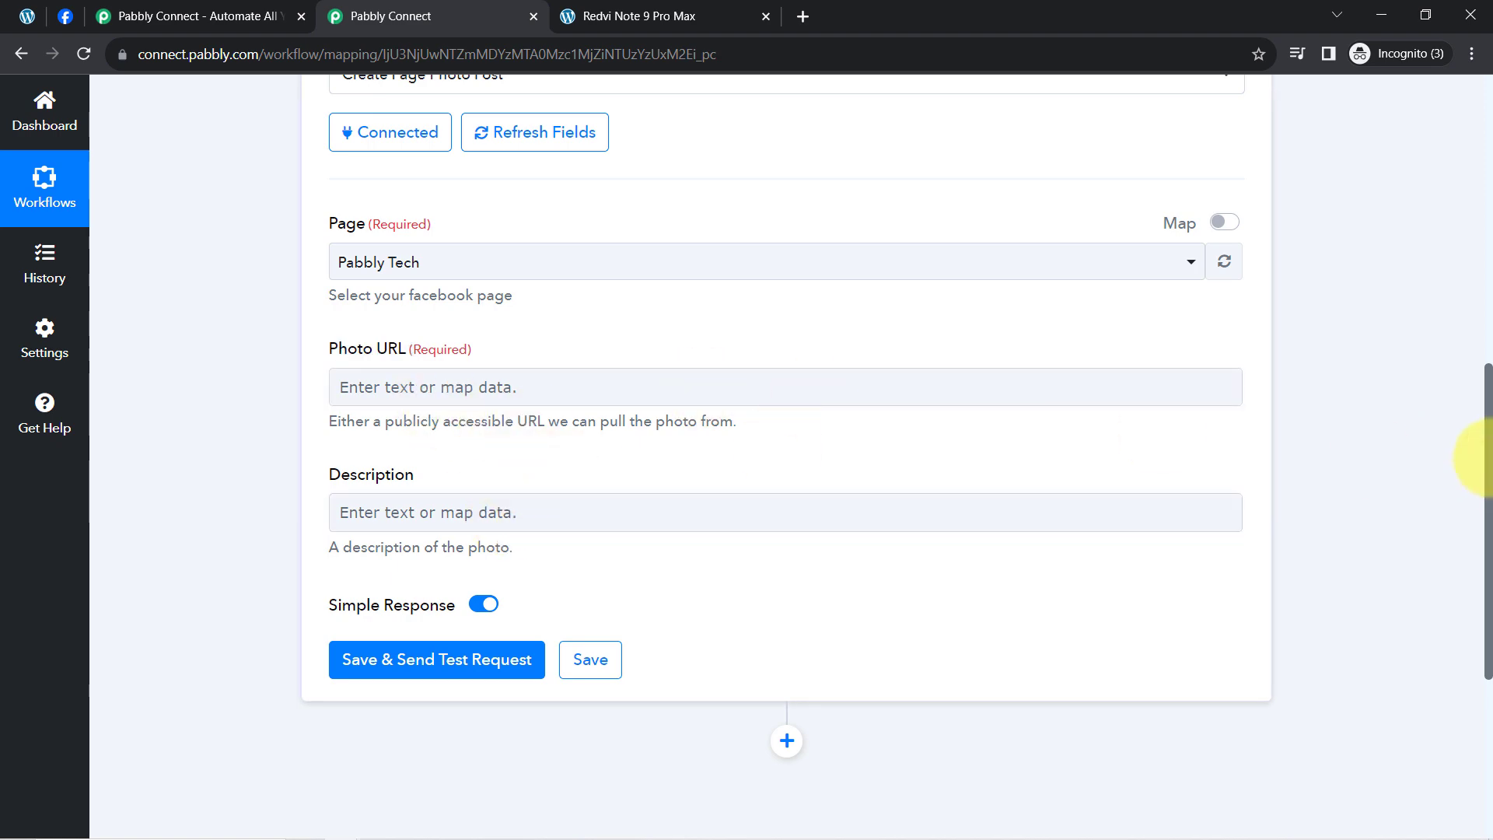
drag(1487, 474, 1466, 207)
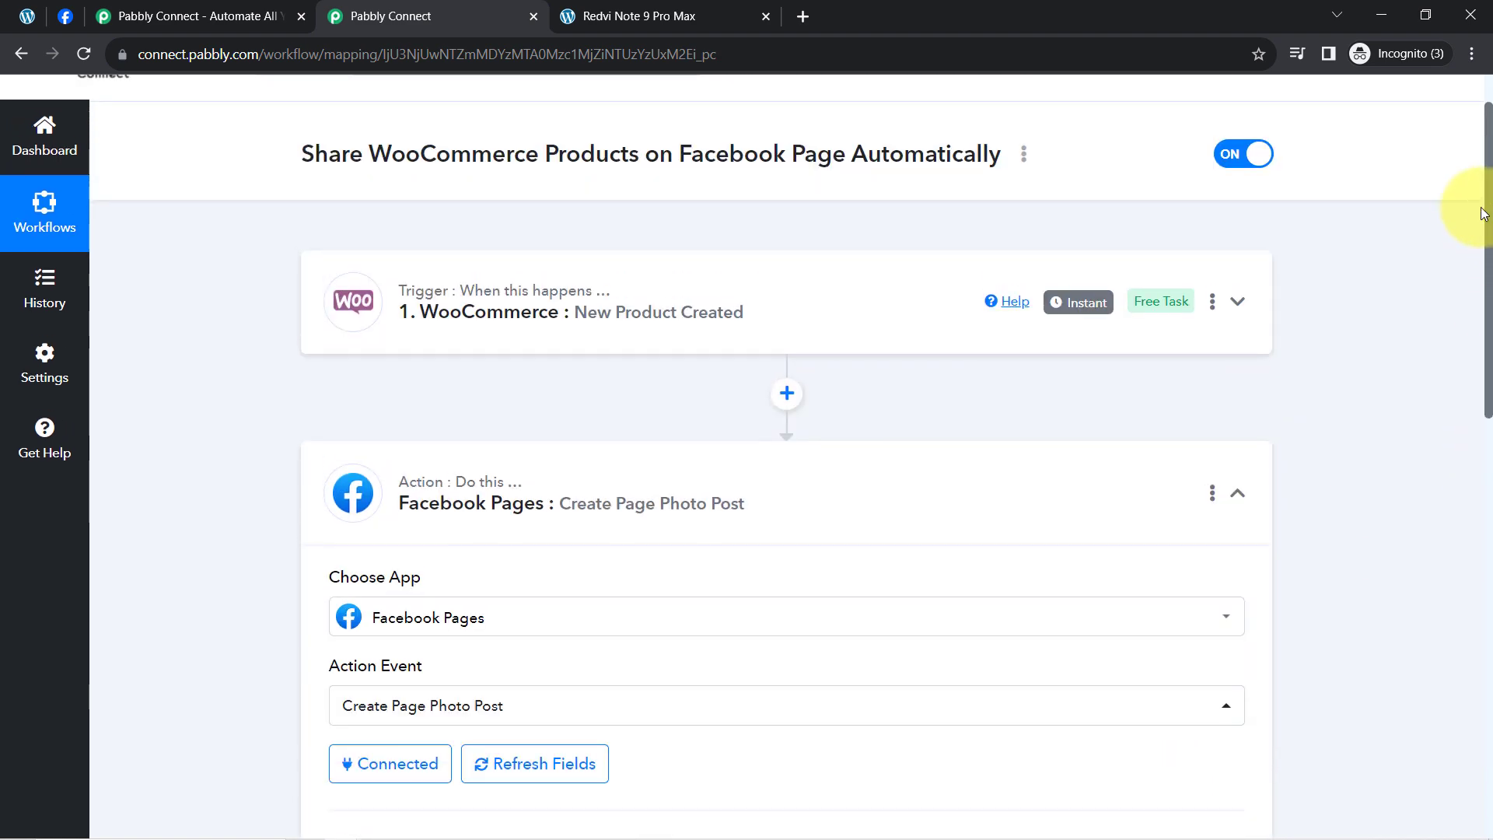
click(619, 320)
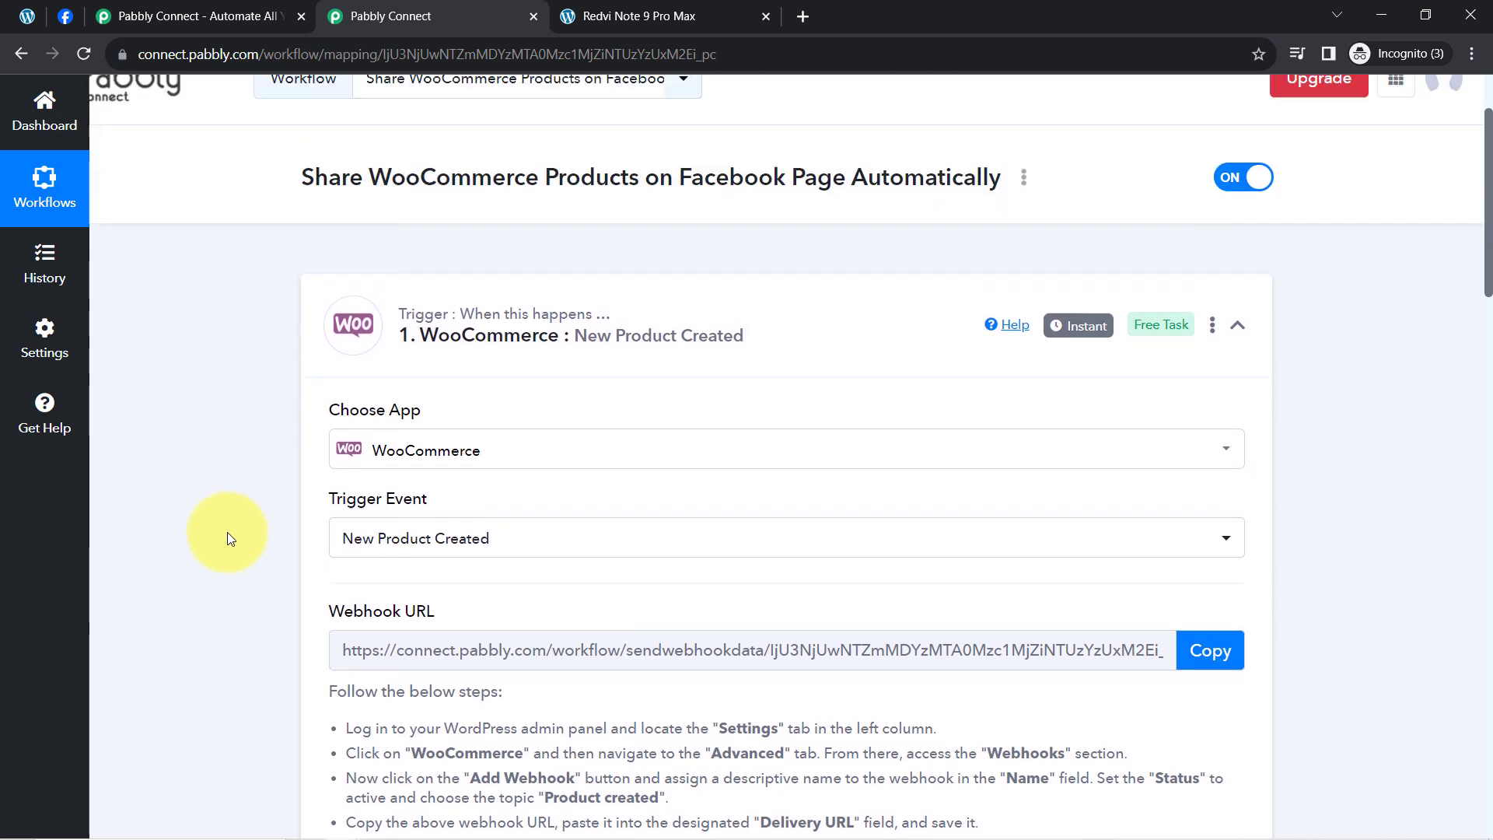
scroll(229, 544, down, 5)
scroll(238, 593, down, 6)
drag(822, 259, 922, 310)
triple_click(864, 101)
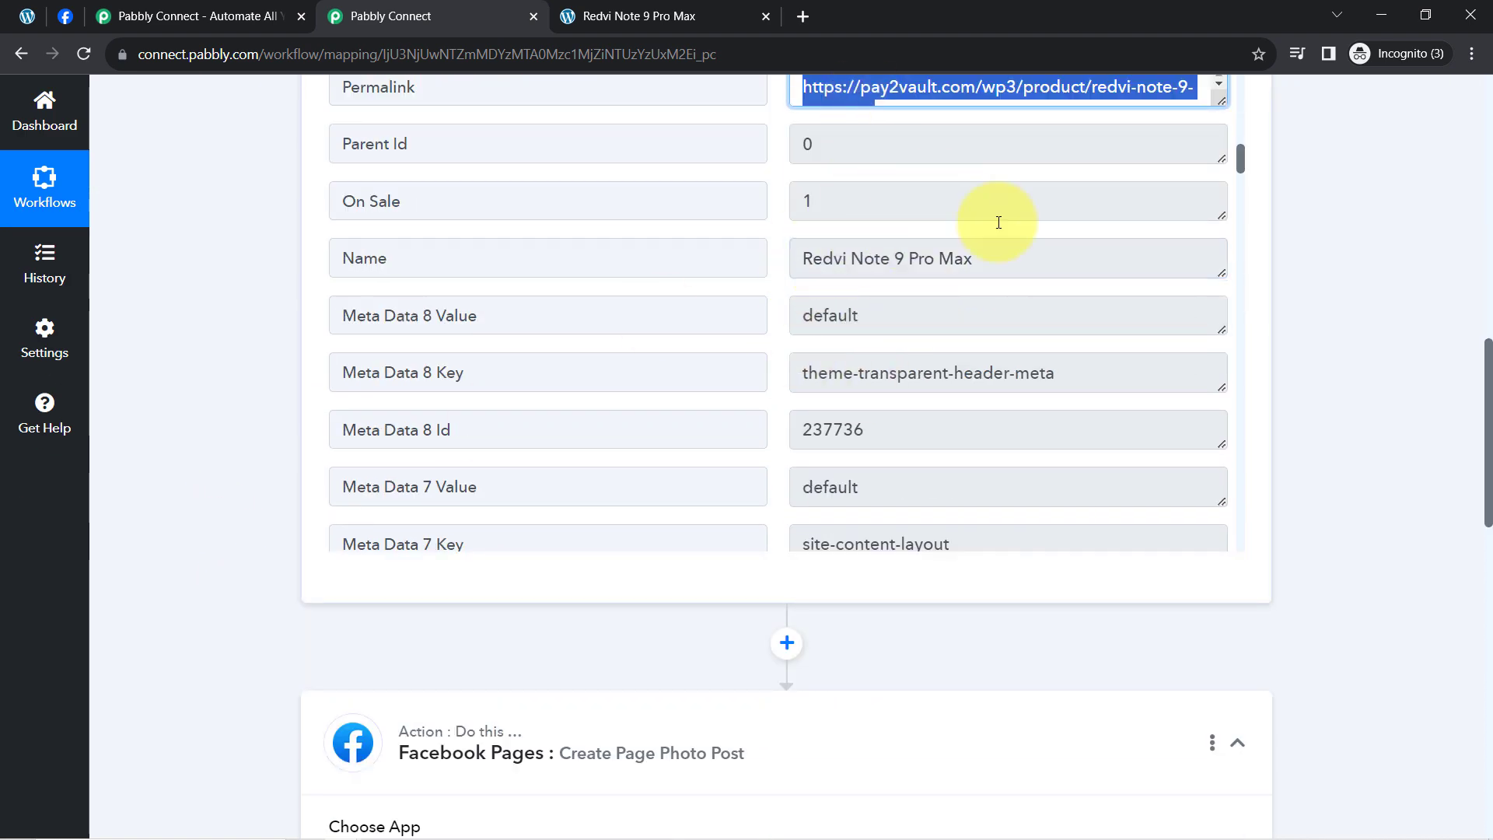
Step: Map the Photo URL of the Facebook action to the trigger's Images 0 Src value, found by searching for "image"
drag(1487, 377, 1454, 621)
click(394, 258)
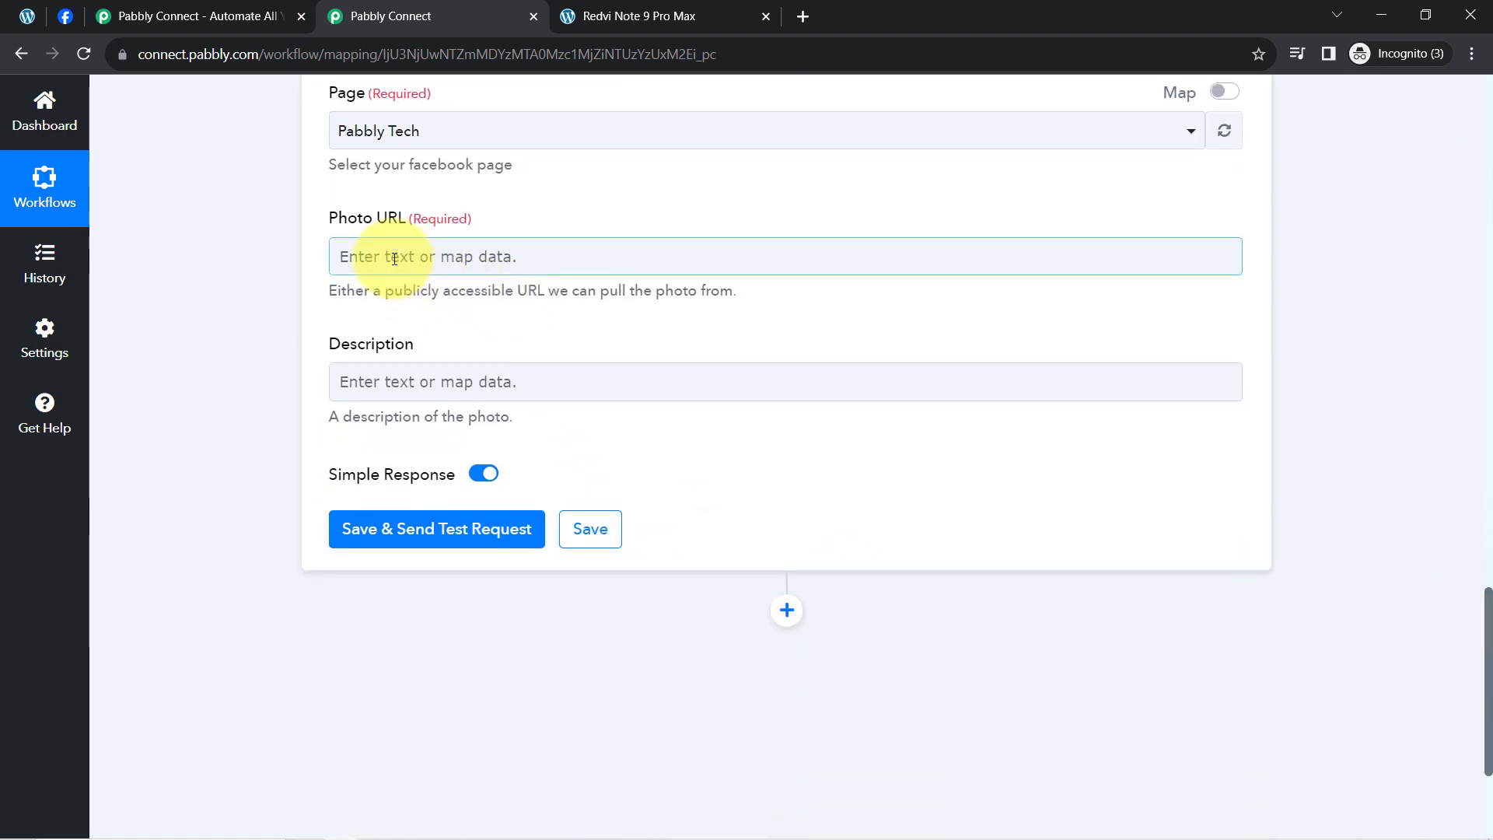
click(364, 255)
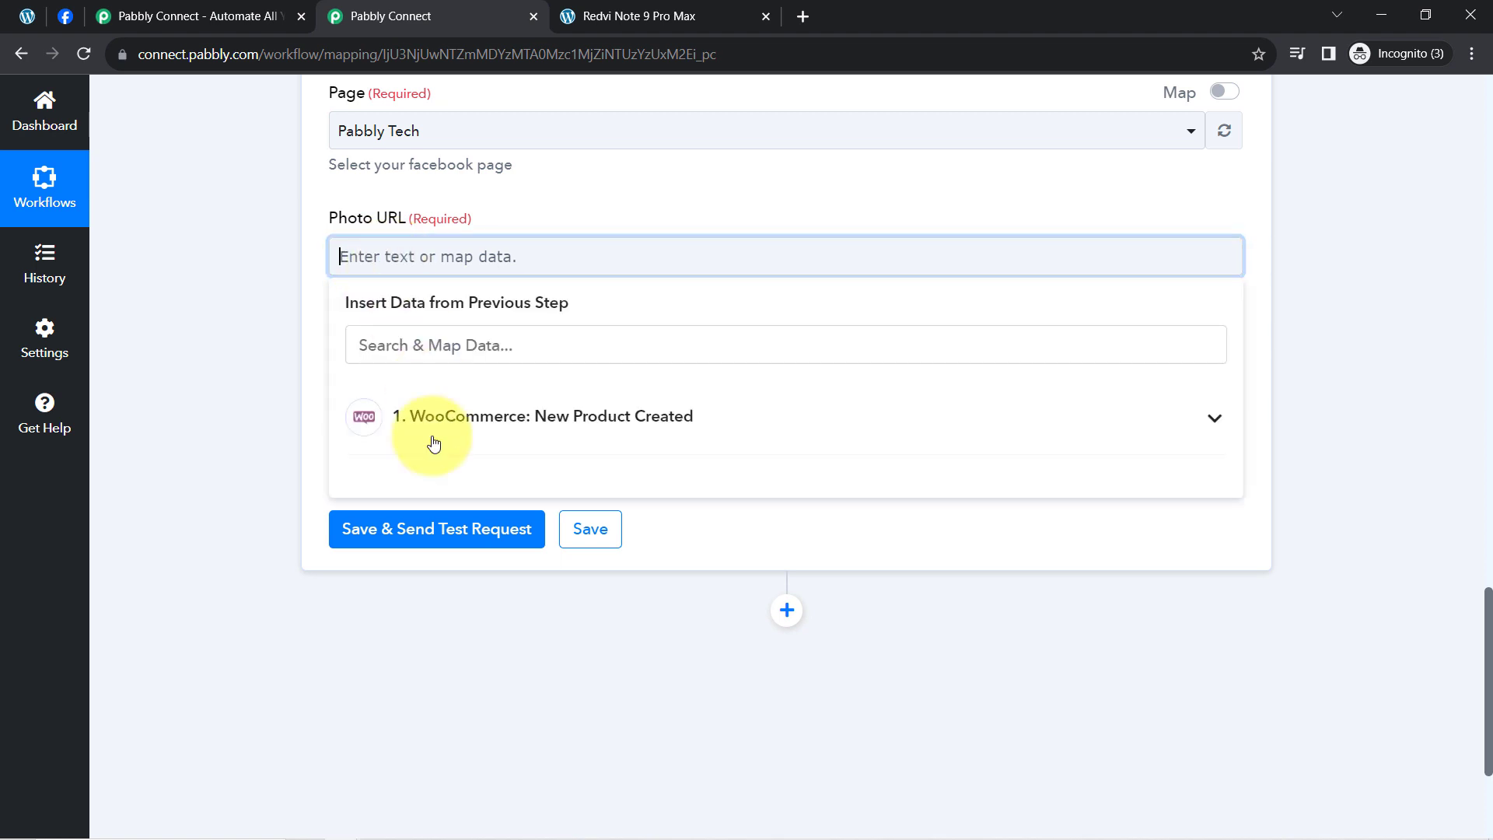
click(404, 417)
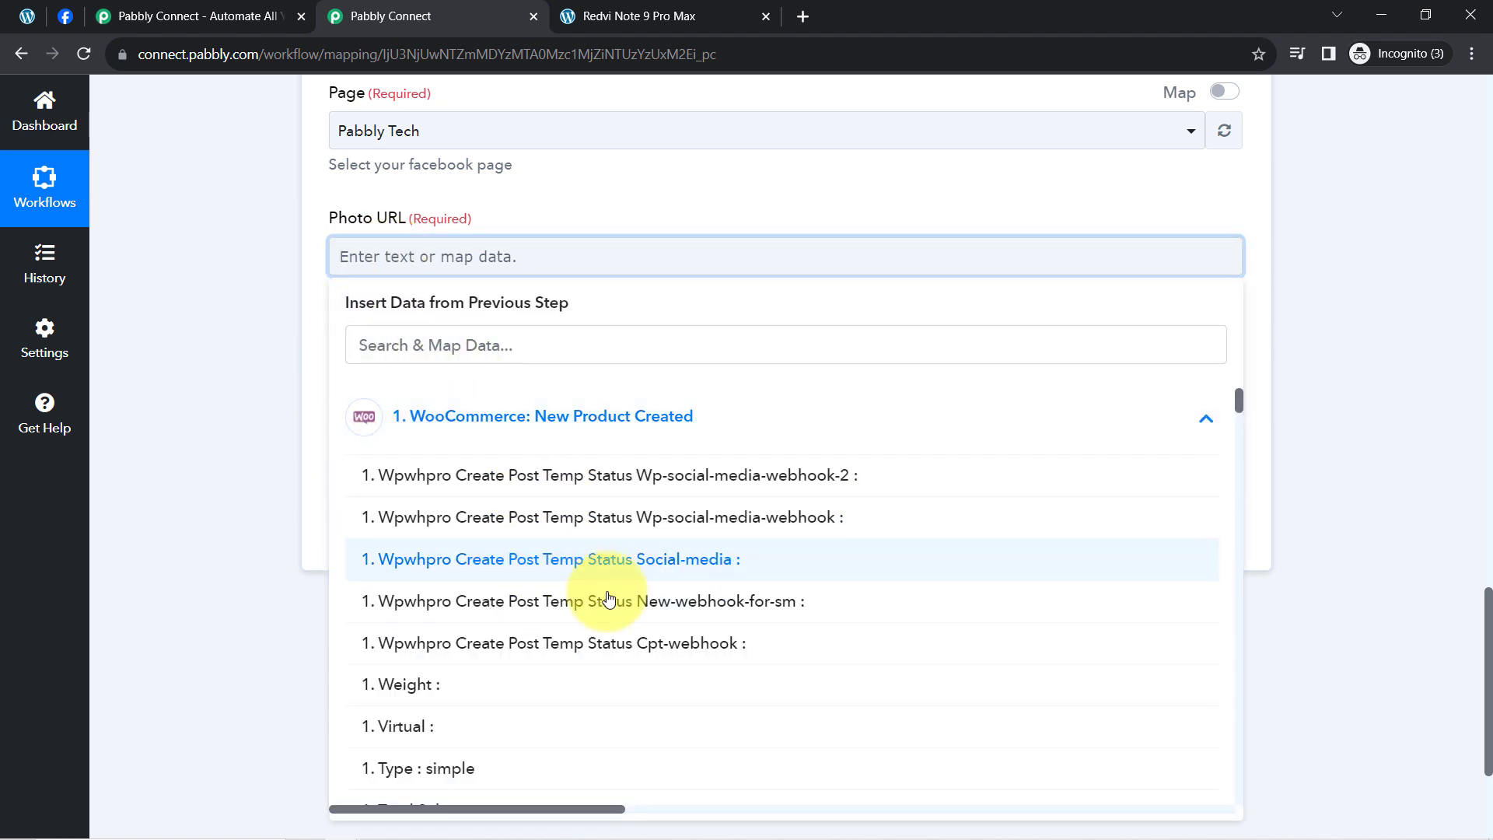
click(447, 342)
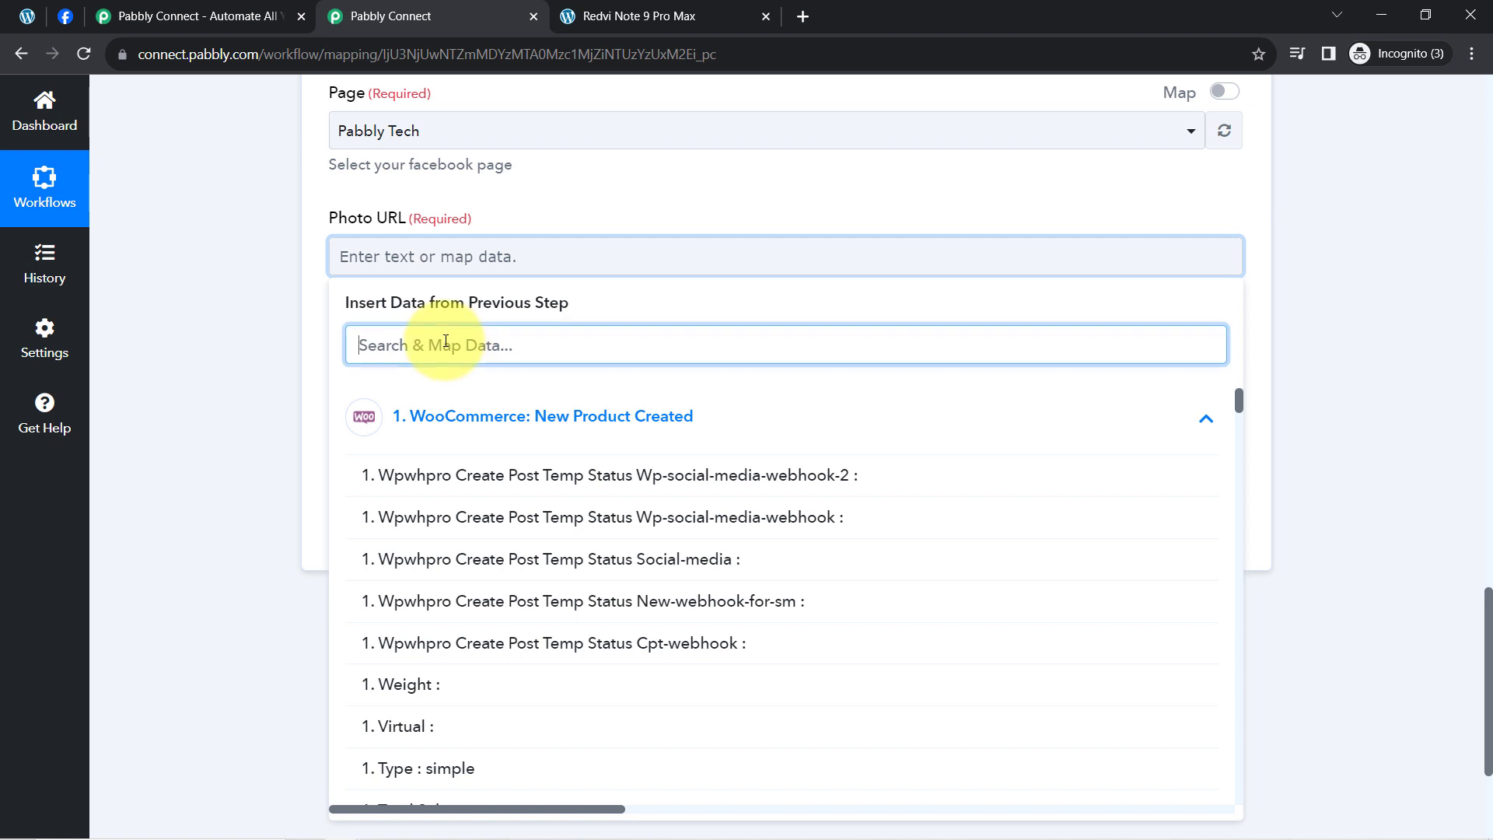
text(image)
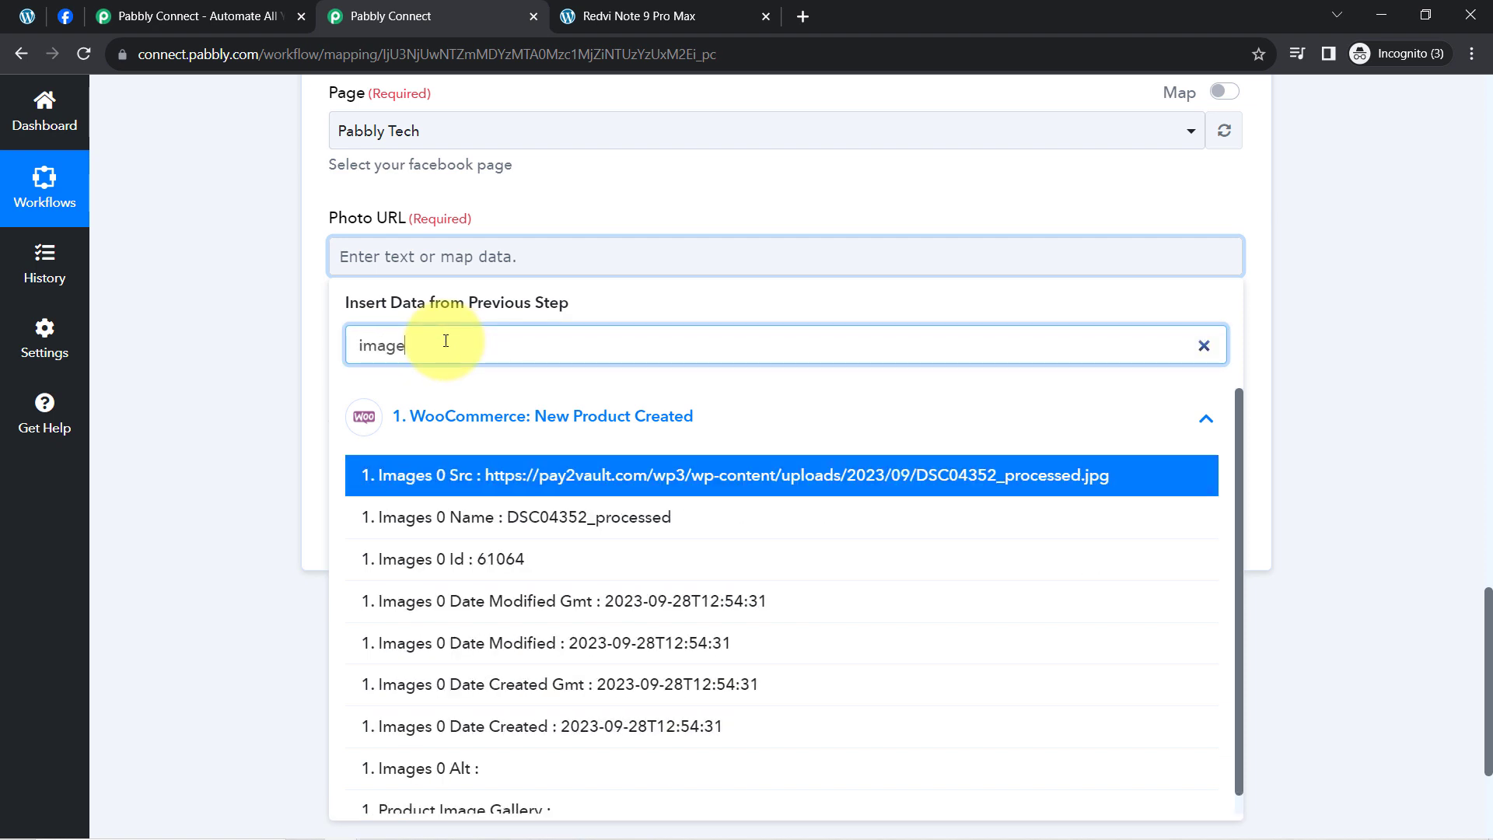
click(492, 475)
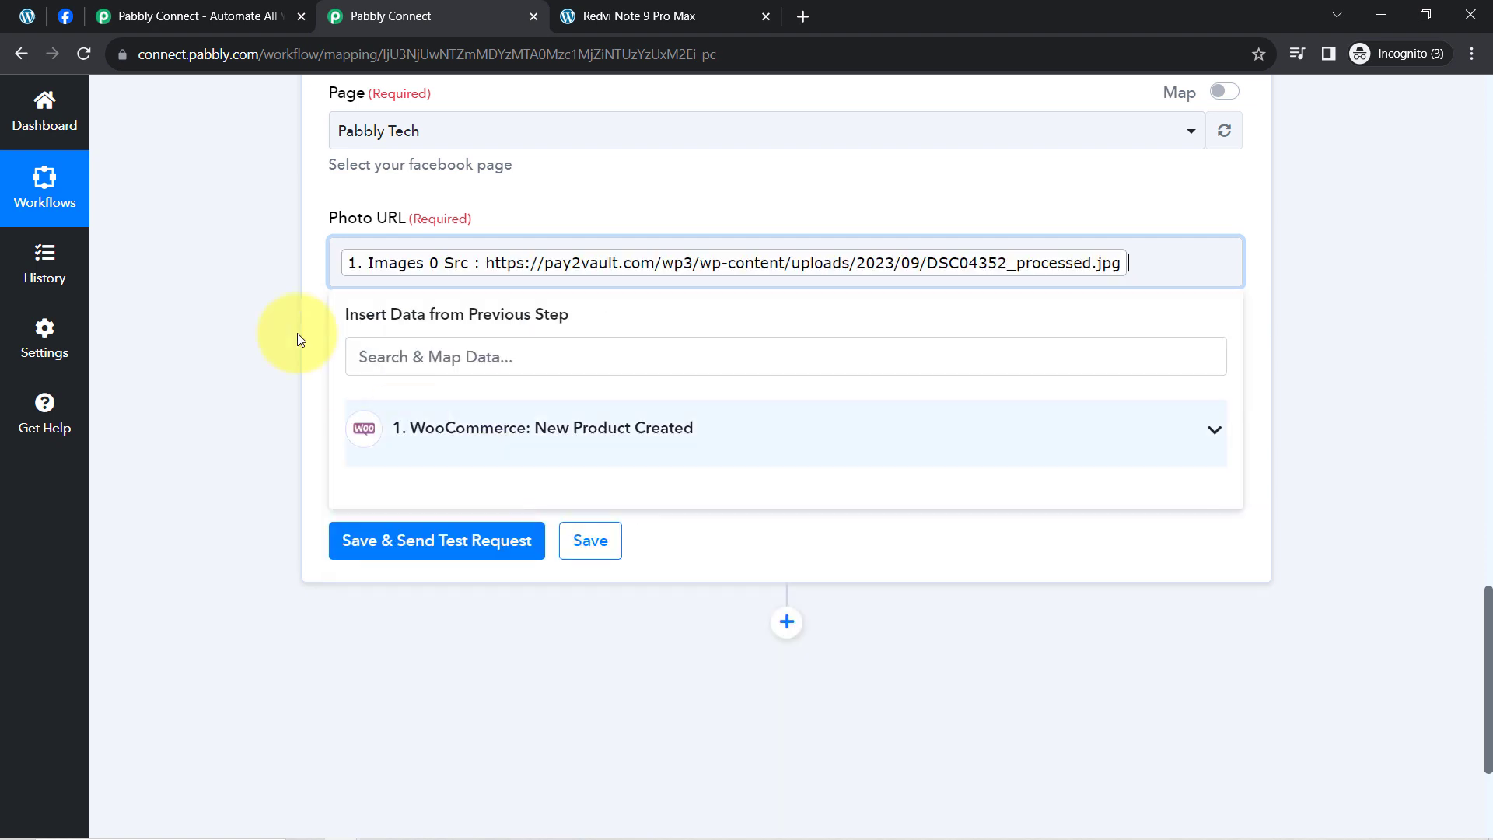
click(265, 296)
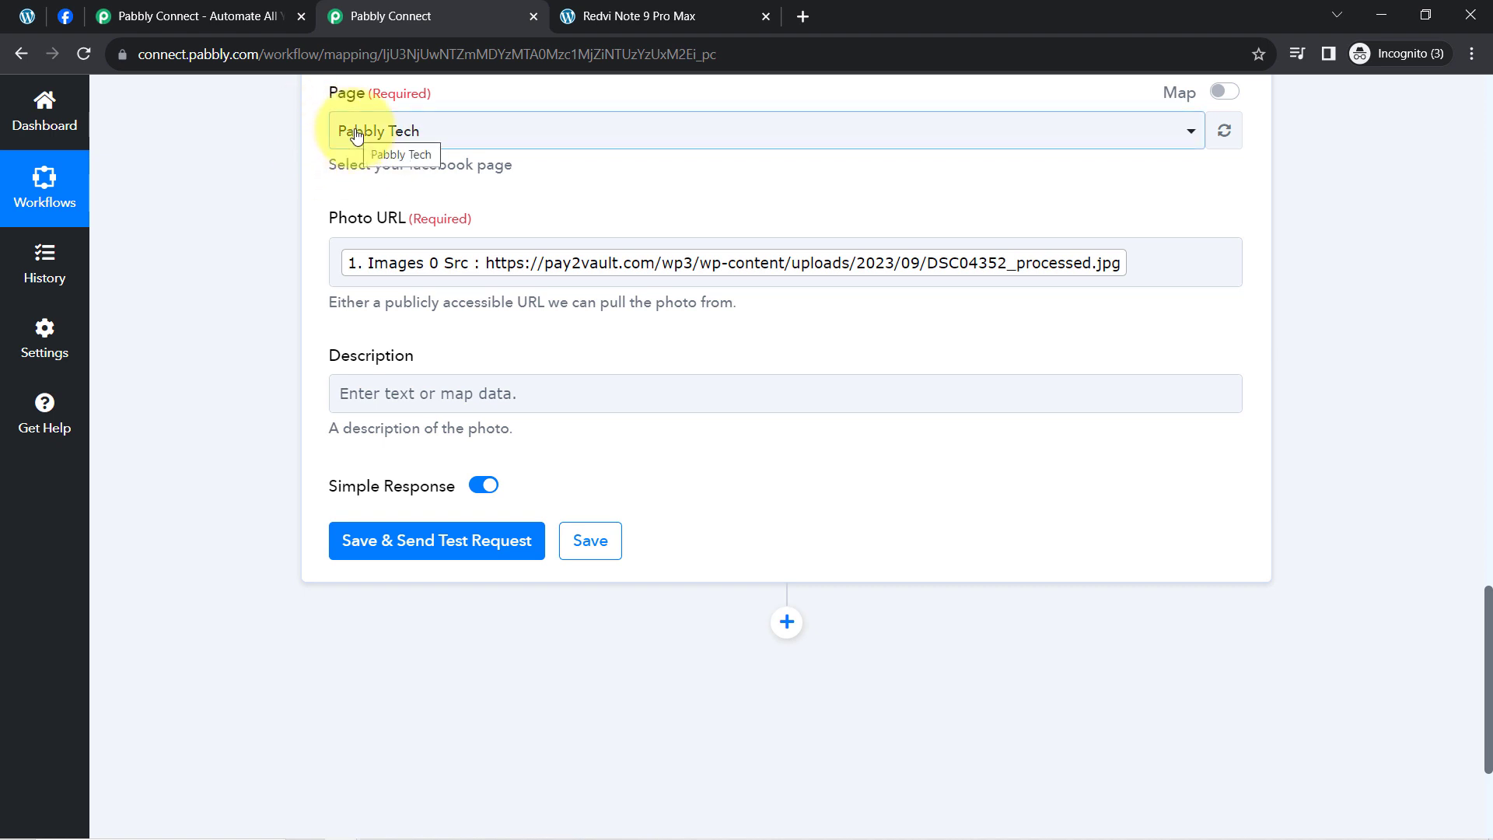
Step: Fill the Description with the Notepad message template, ending its first line "New Product is Live on our eCommerce Store" with a period
click(393, 389)
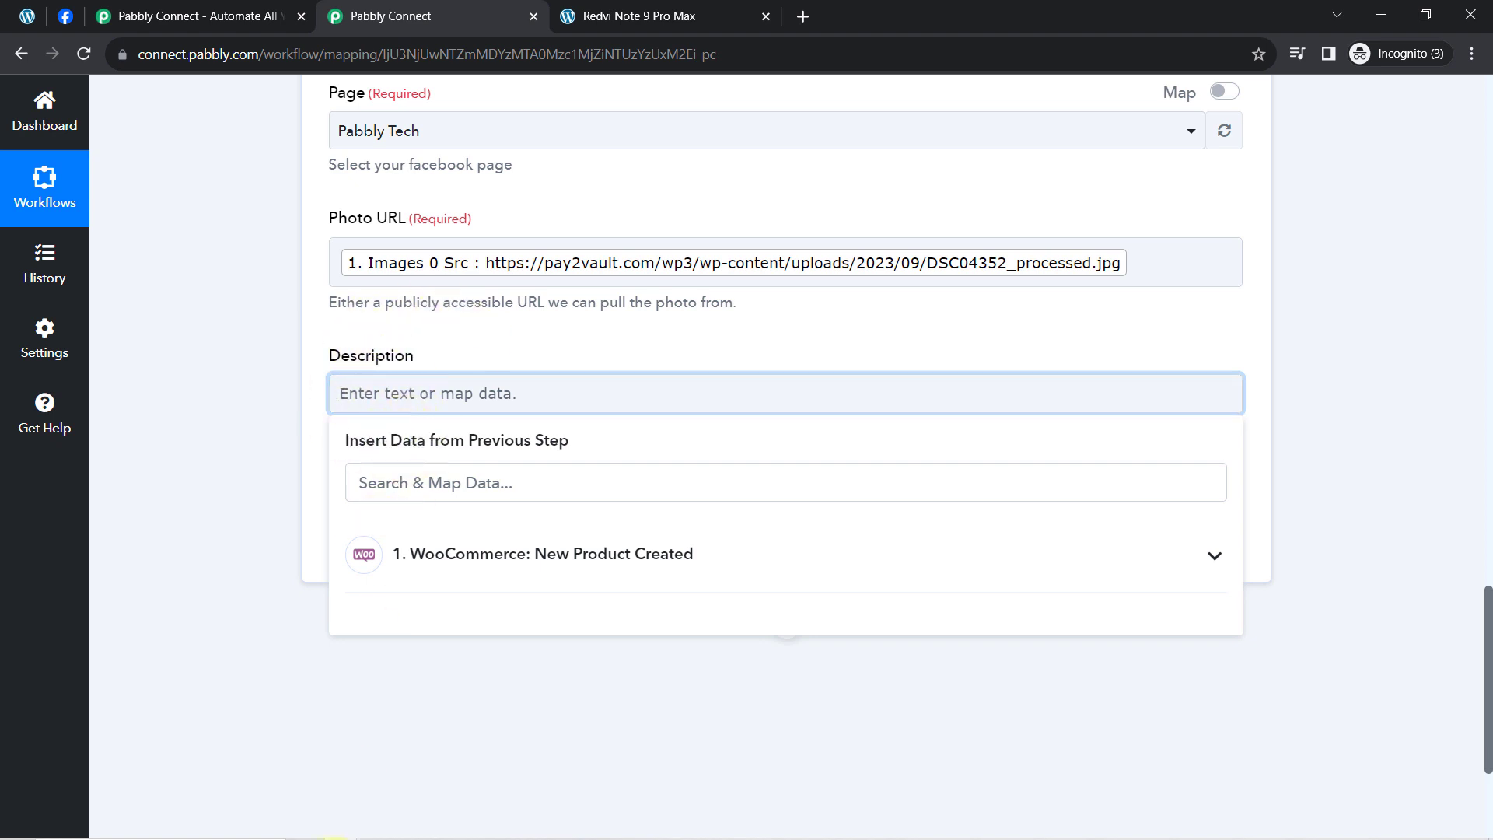
mouse_move(387, 809)
click(419, 828)
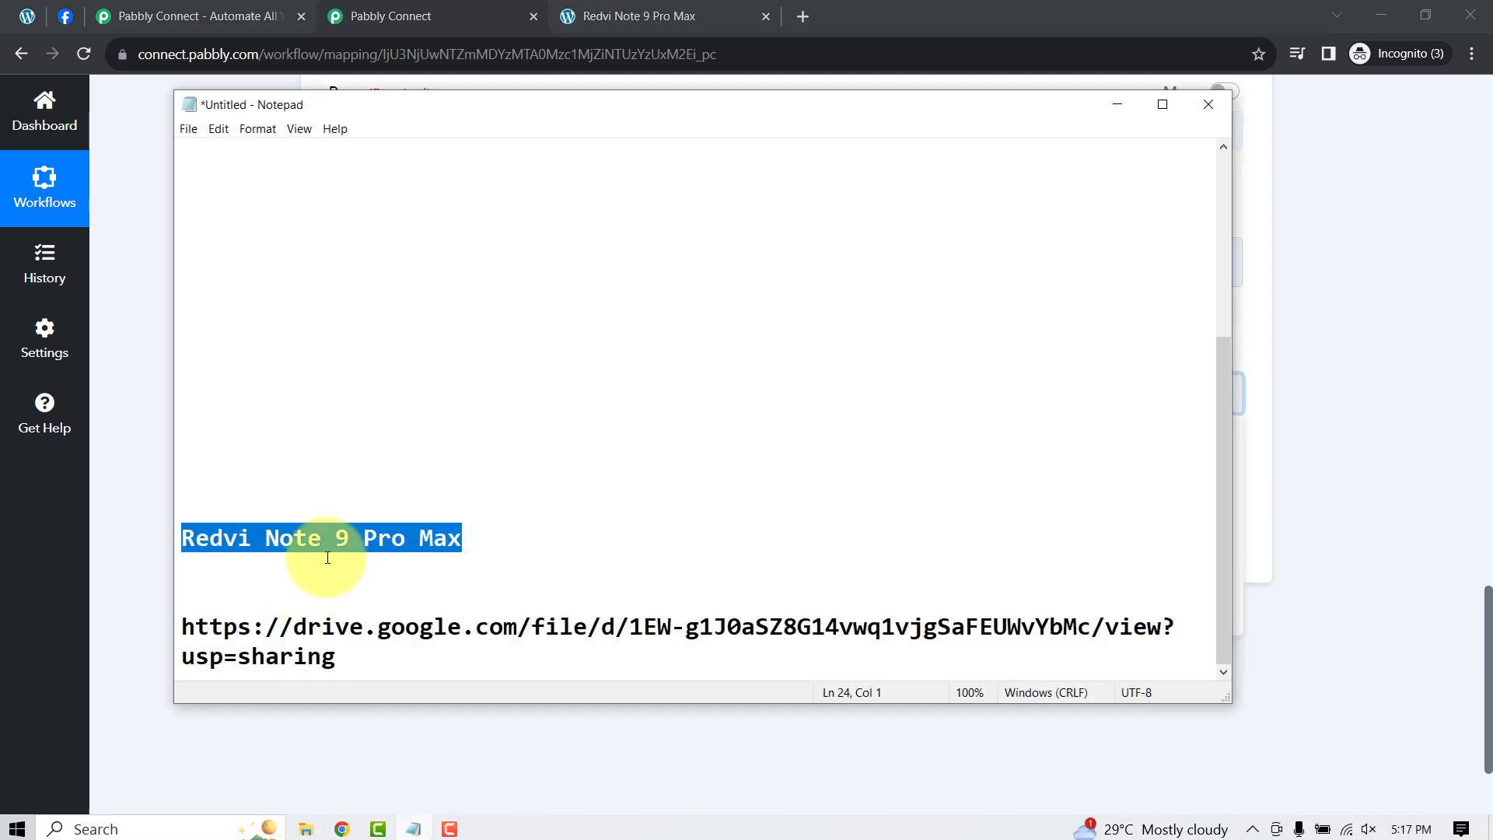
click(410, 443)
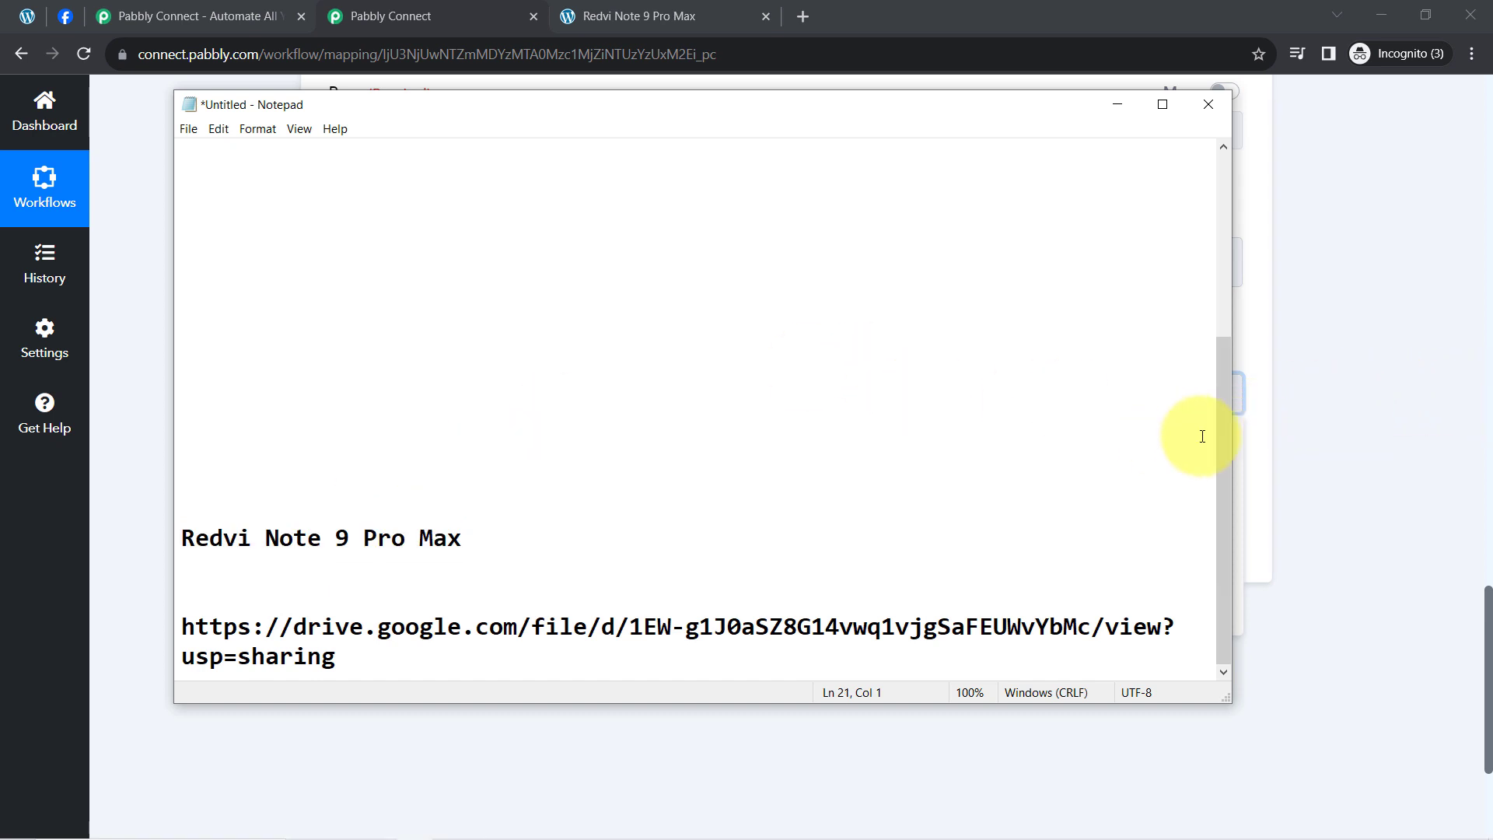
drag(1219, 449, 1197, 174)
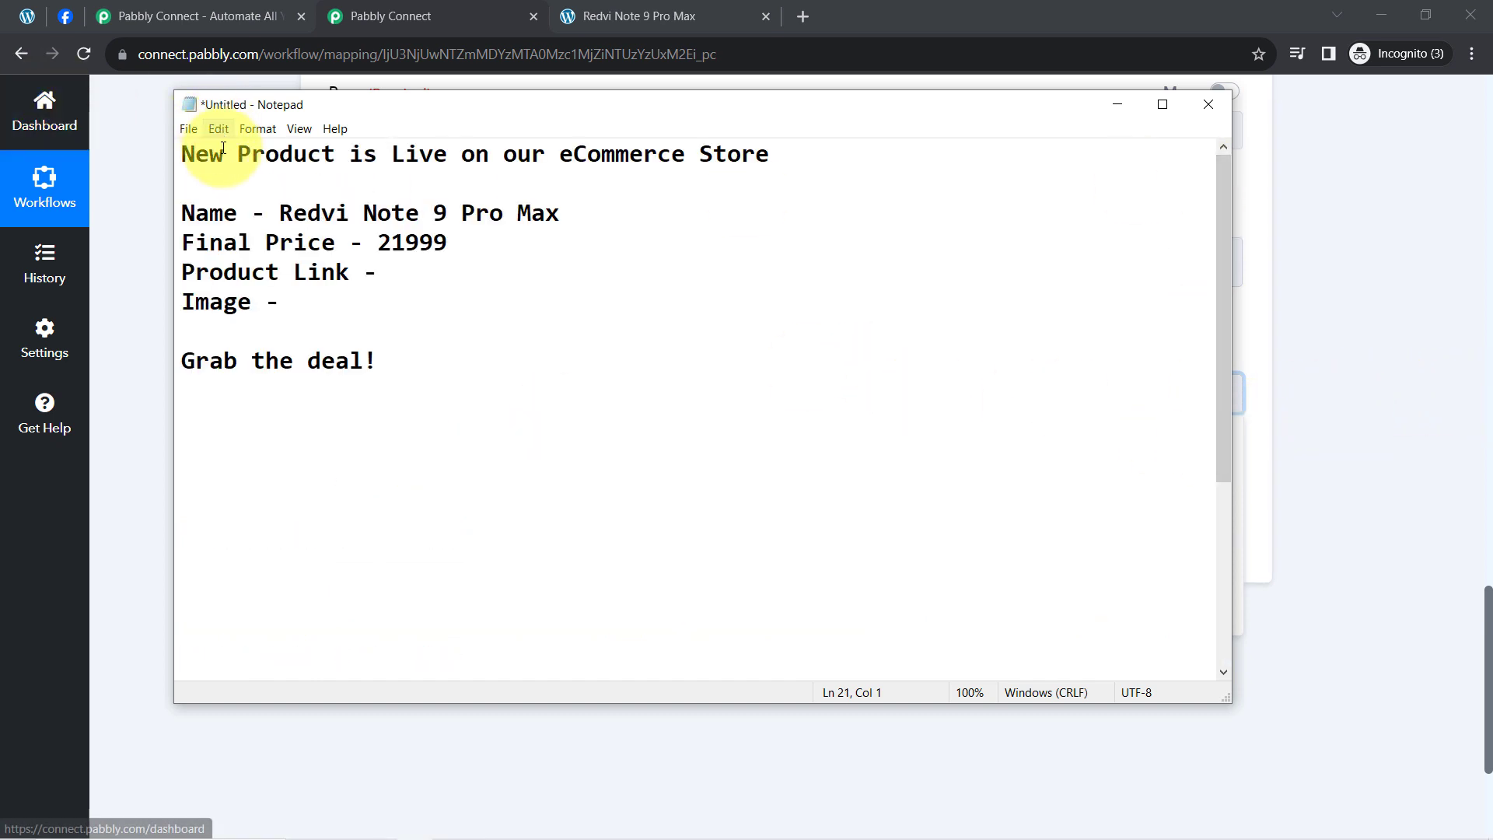
drag(251, 154, 787, 147)
click(789, 149)
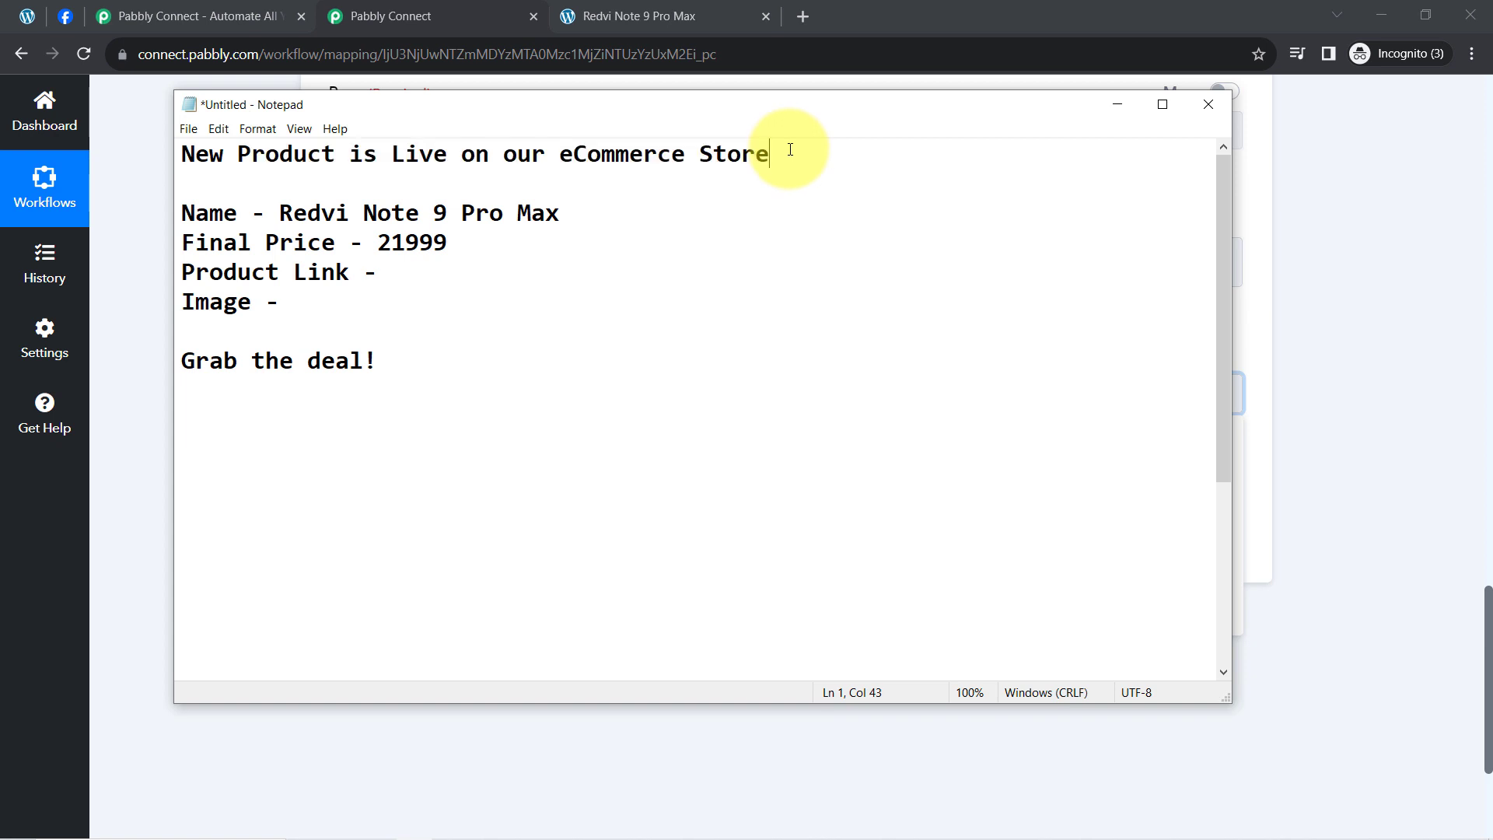
drag(279, 214, 560, 212)
drag(308, 242, 433, 242)
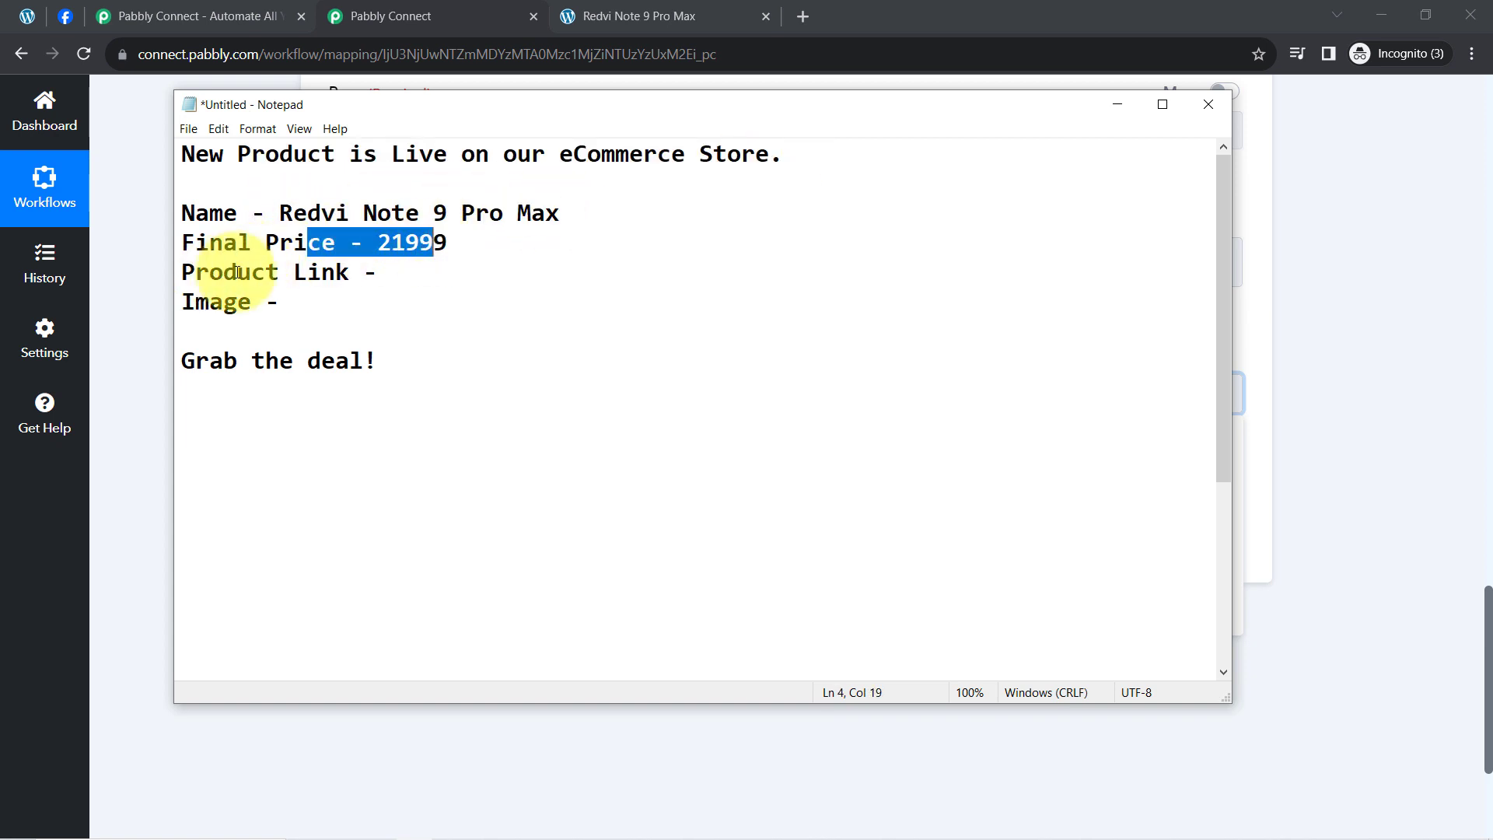
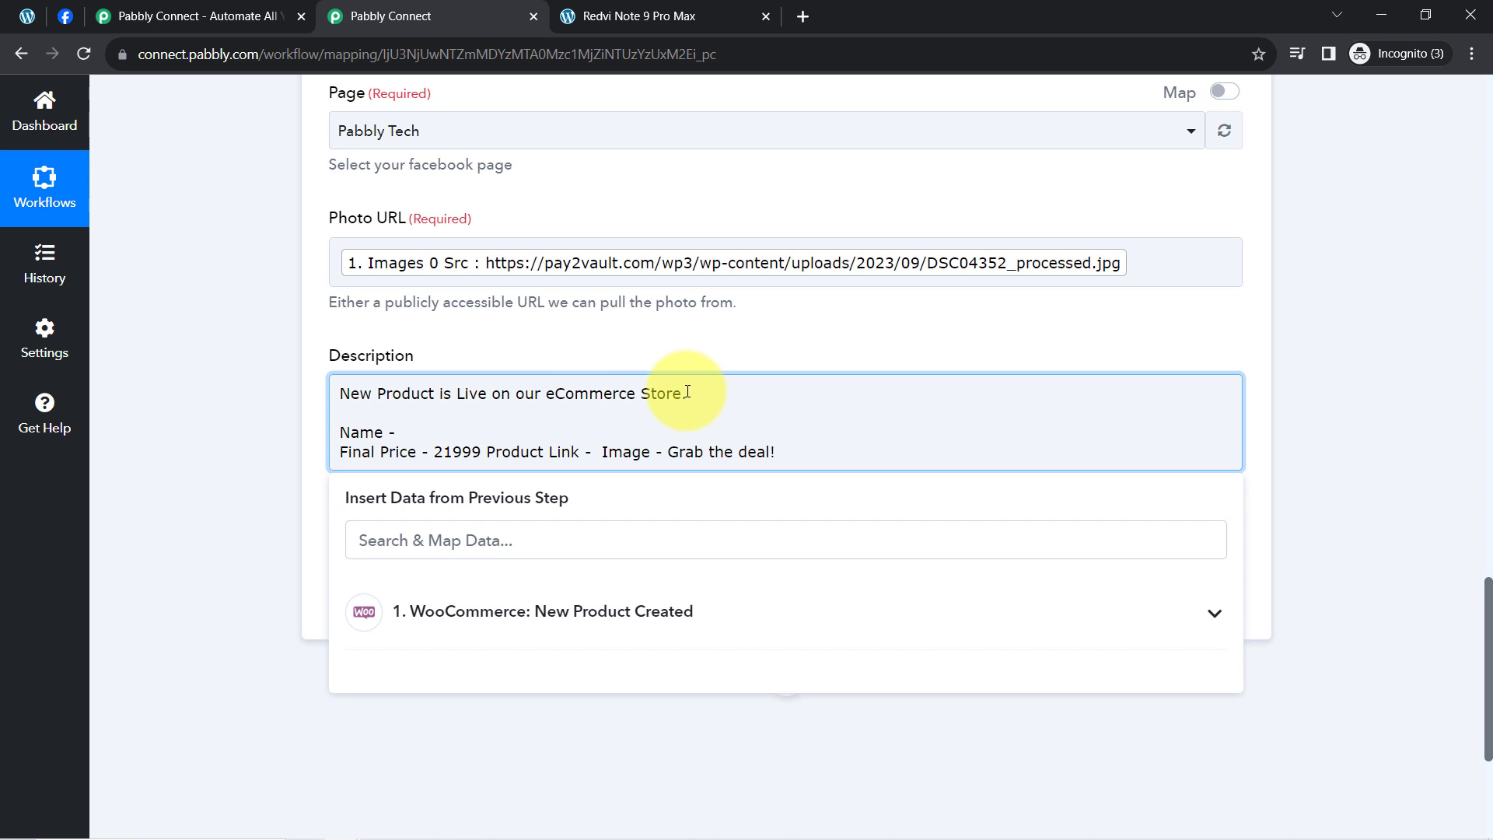
Step: Remove the sample price from the Description and put Product Link, Image and "Grab the deal!" on separate lines, with a blank line before the last
key(Delete)
key(Delete)
key(Delete)
key(Delete)
key(Delete)
key(Delete)
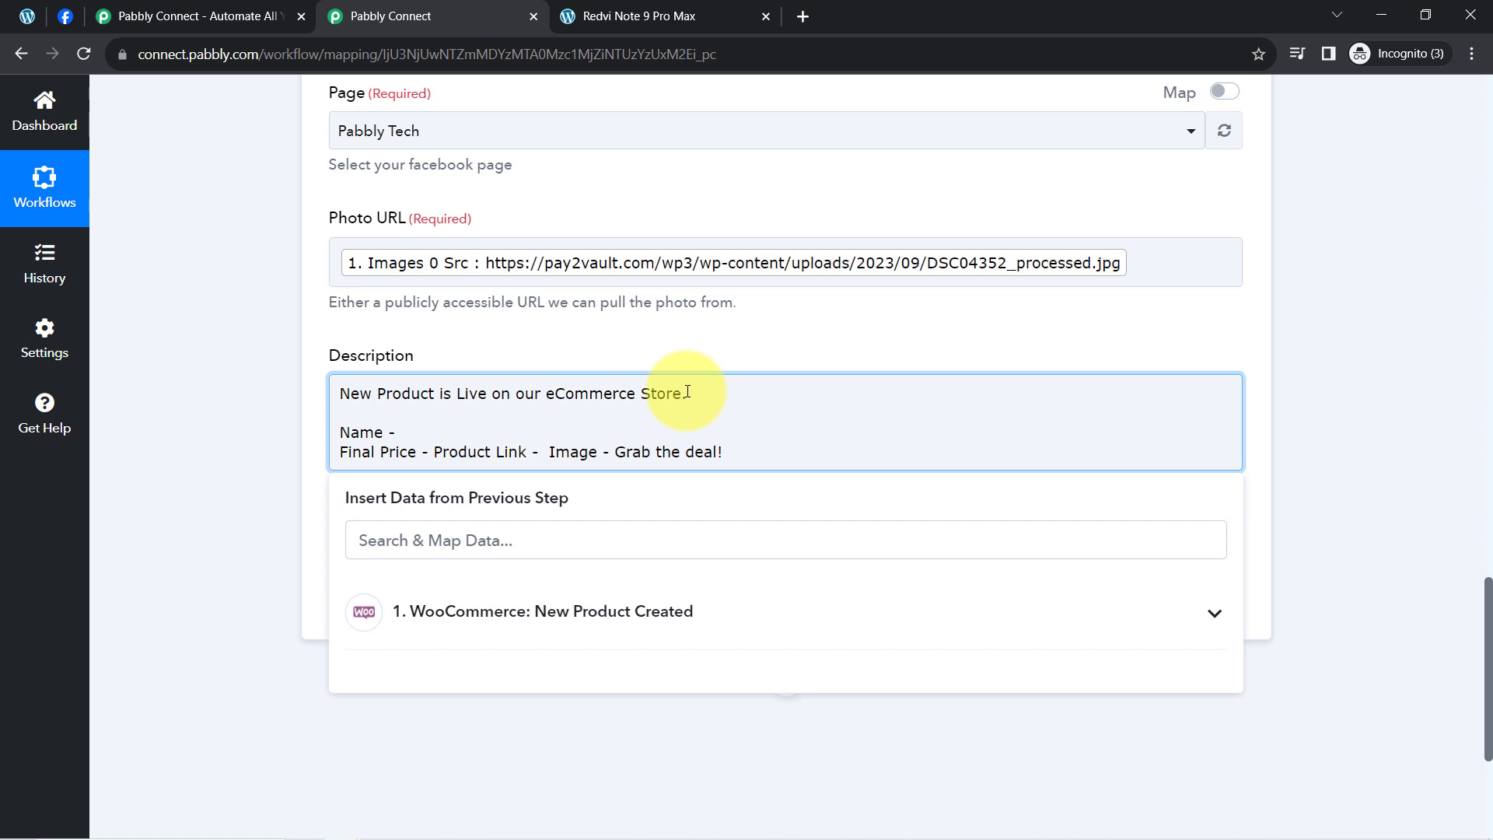
key(Return)
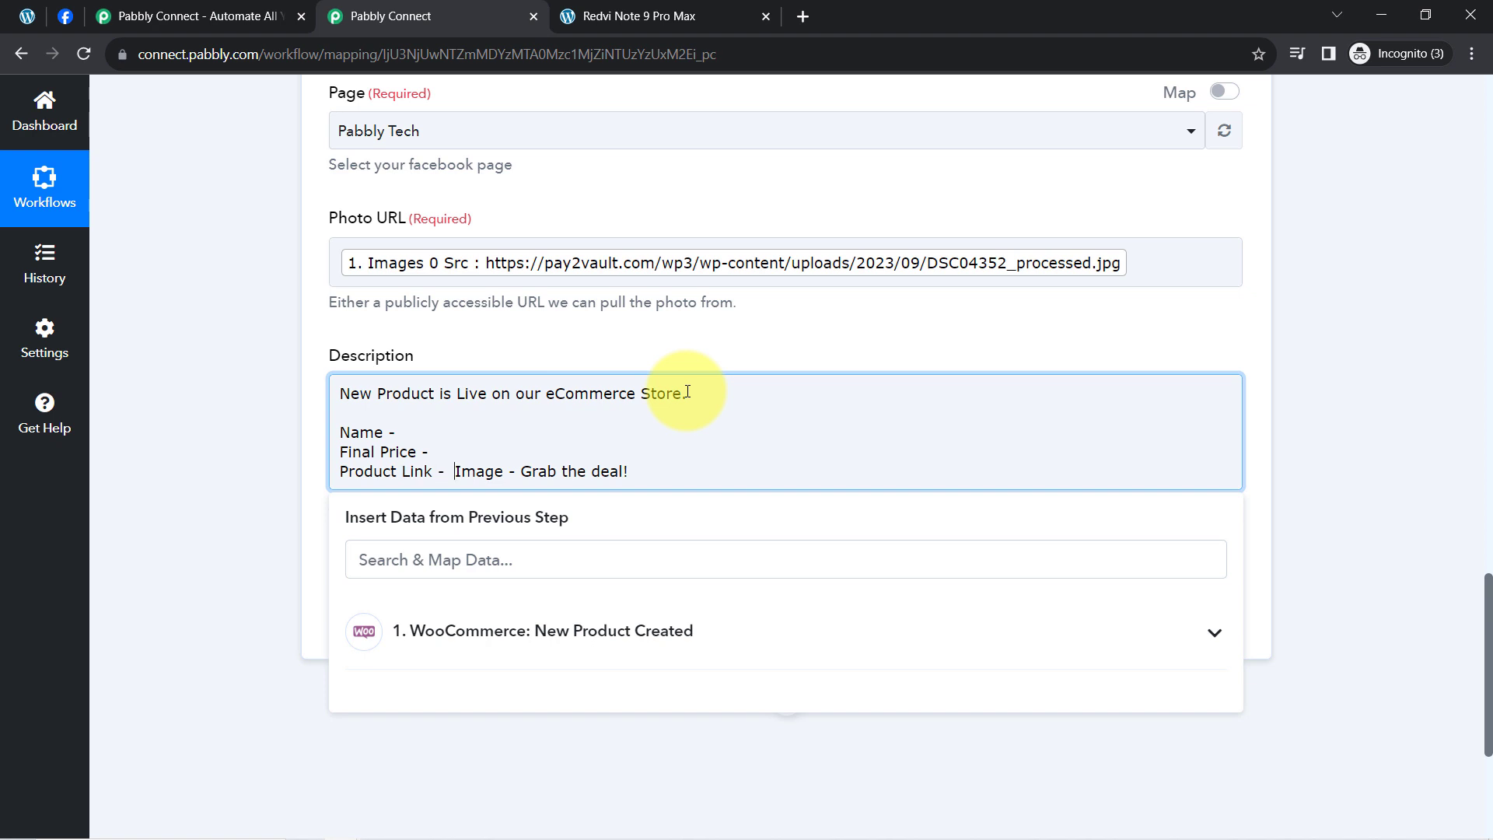
key(Return)
key(Return)
key(Return)
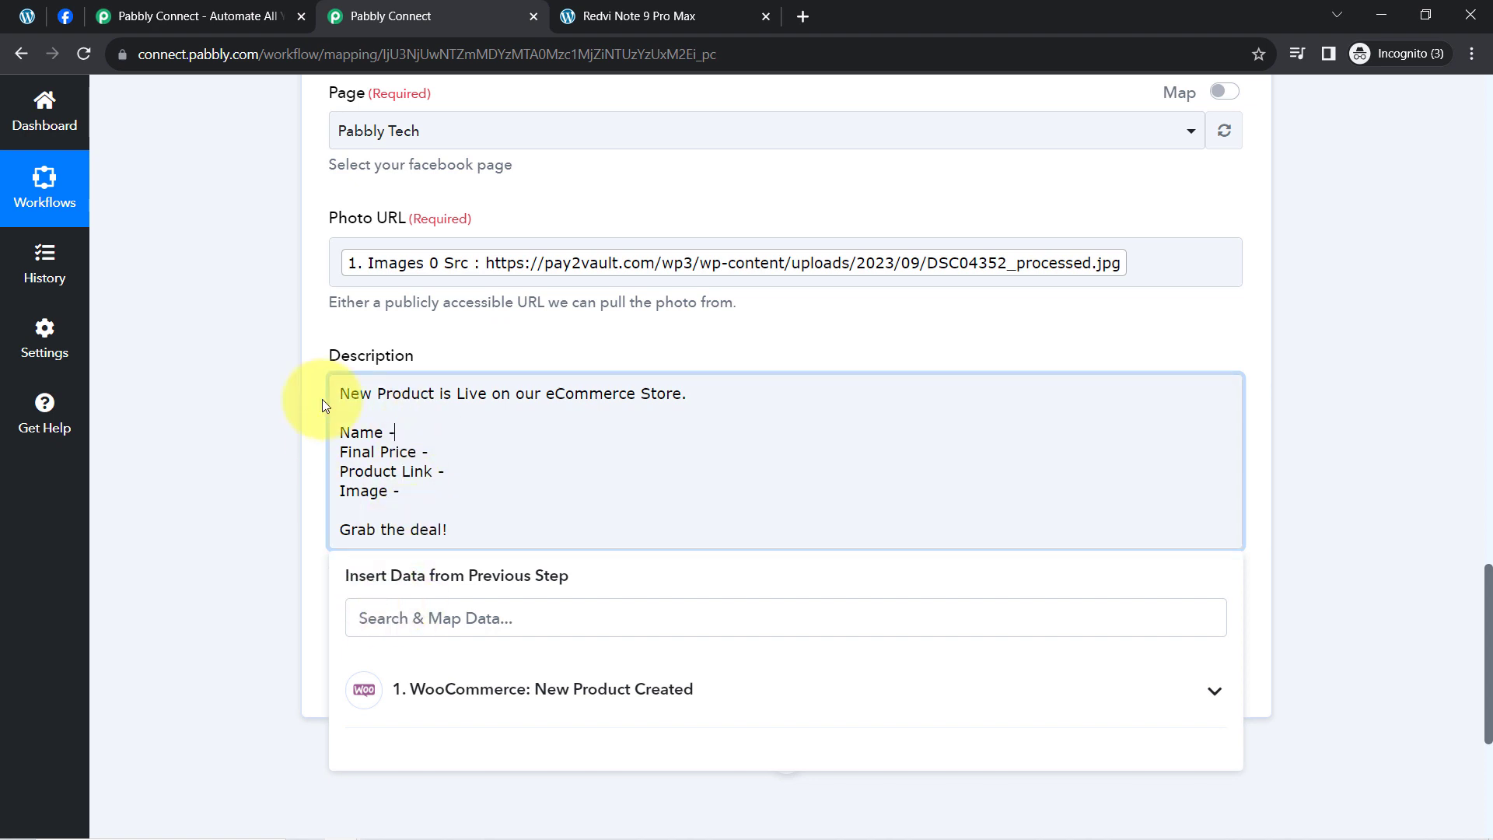
Step: Map the WooCommerce product Name after "Name -" in the Description, searching the trigger data for "redv"
scroll(373, 443, down, 1)
click(436, 572)
click(412, 517)
text(redv)
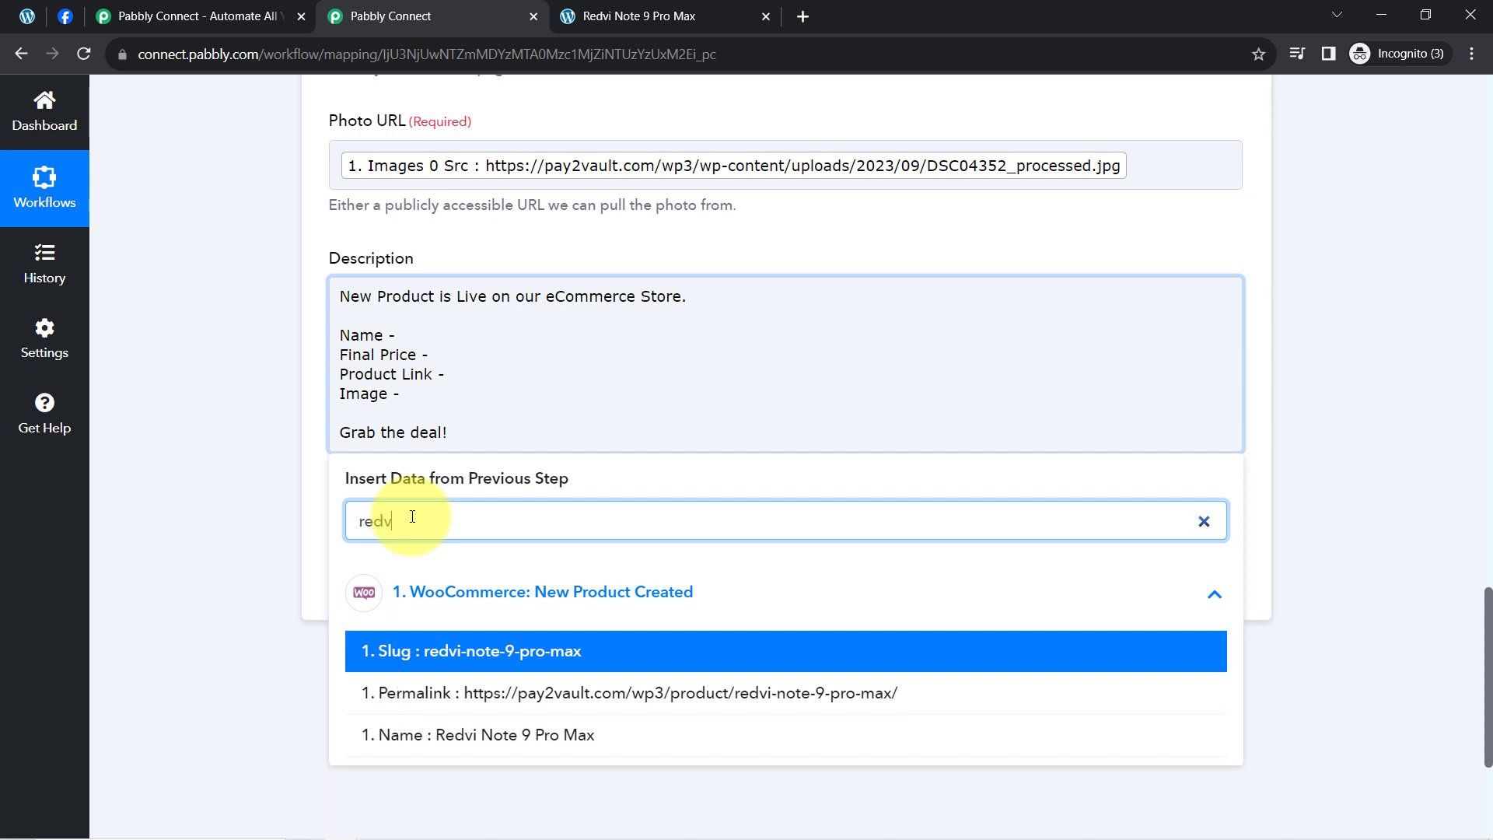
click(488, 737)
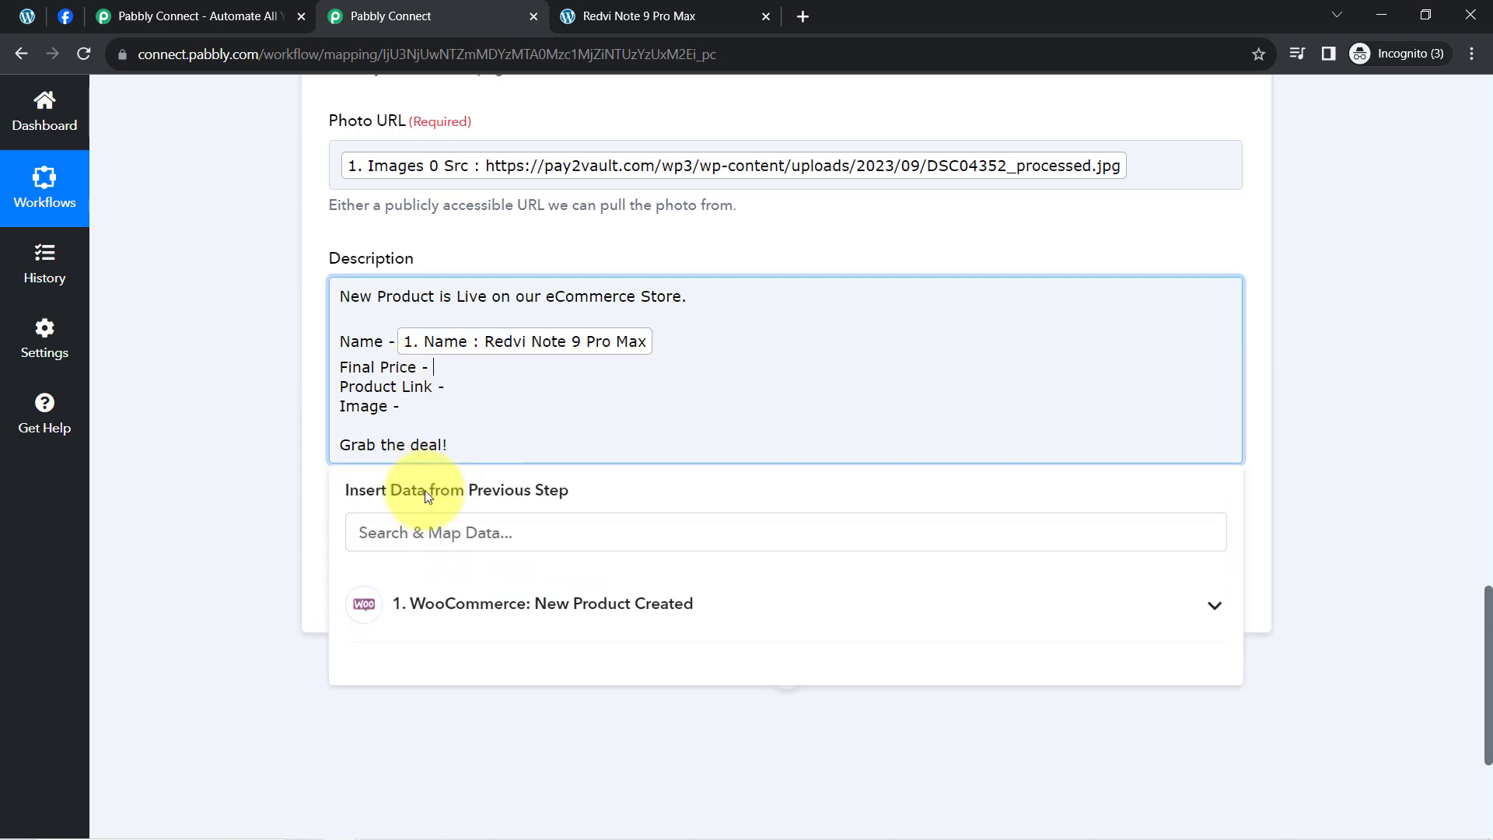
Step: Map the WooCommerce Sale Price after "Final Price -" in the Description, searching the trigger data for "sale"
click(403, 532)
text(sale)
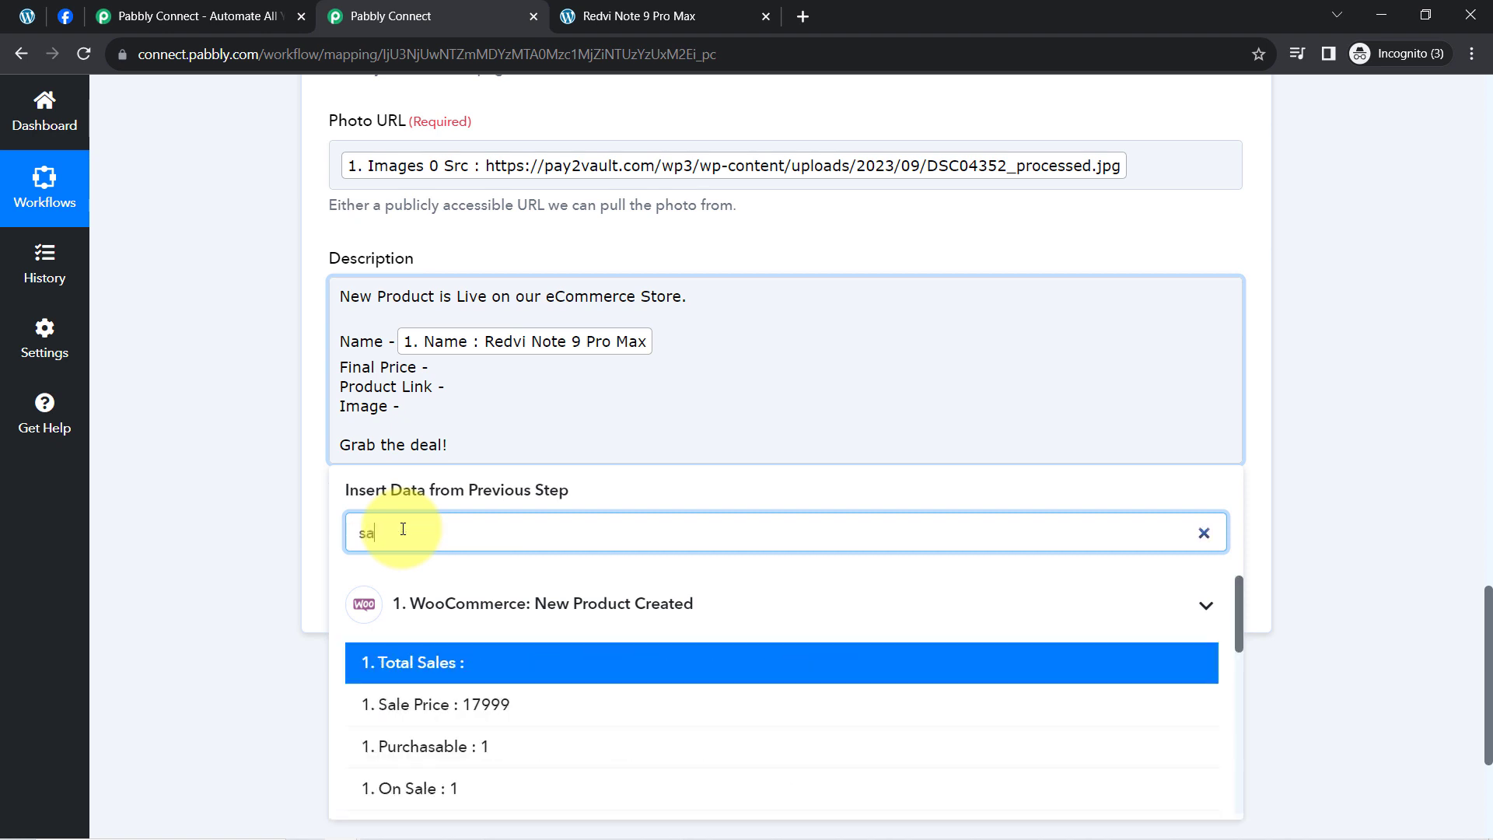
click(400, 705)
click(444, 542)
text(image)
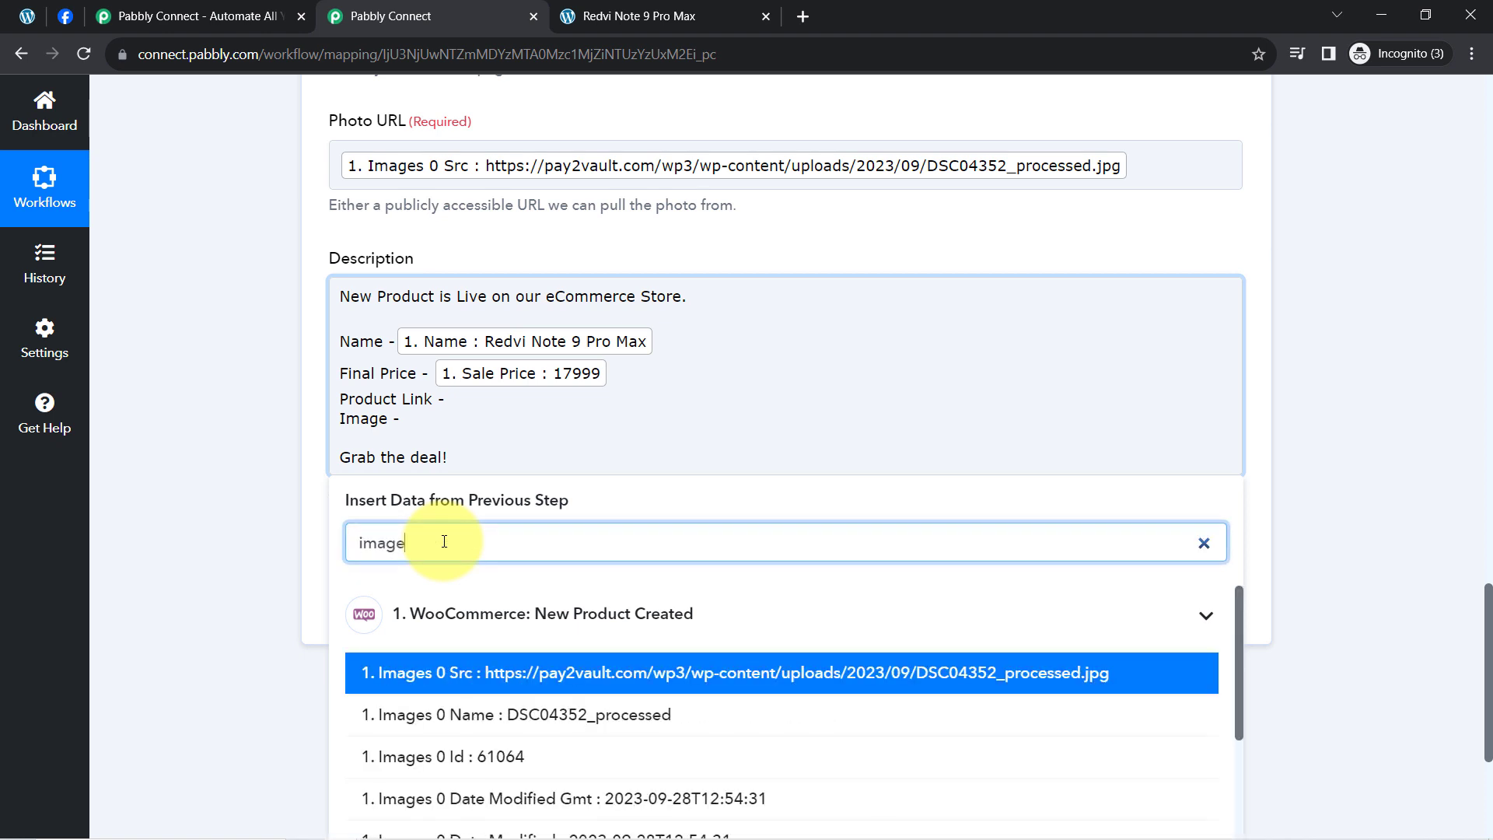
click(437, 670)
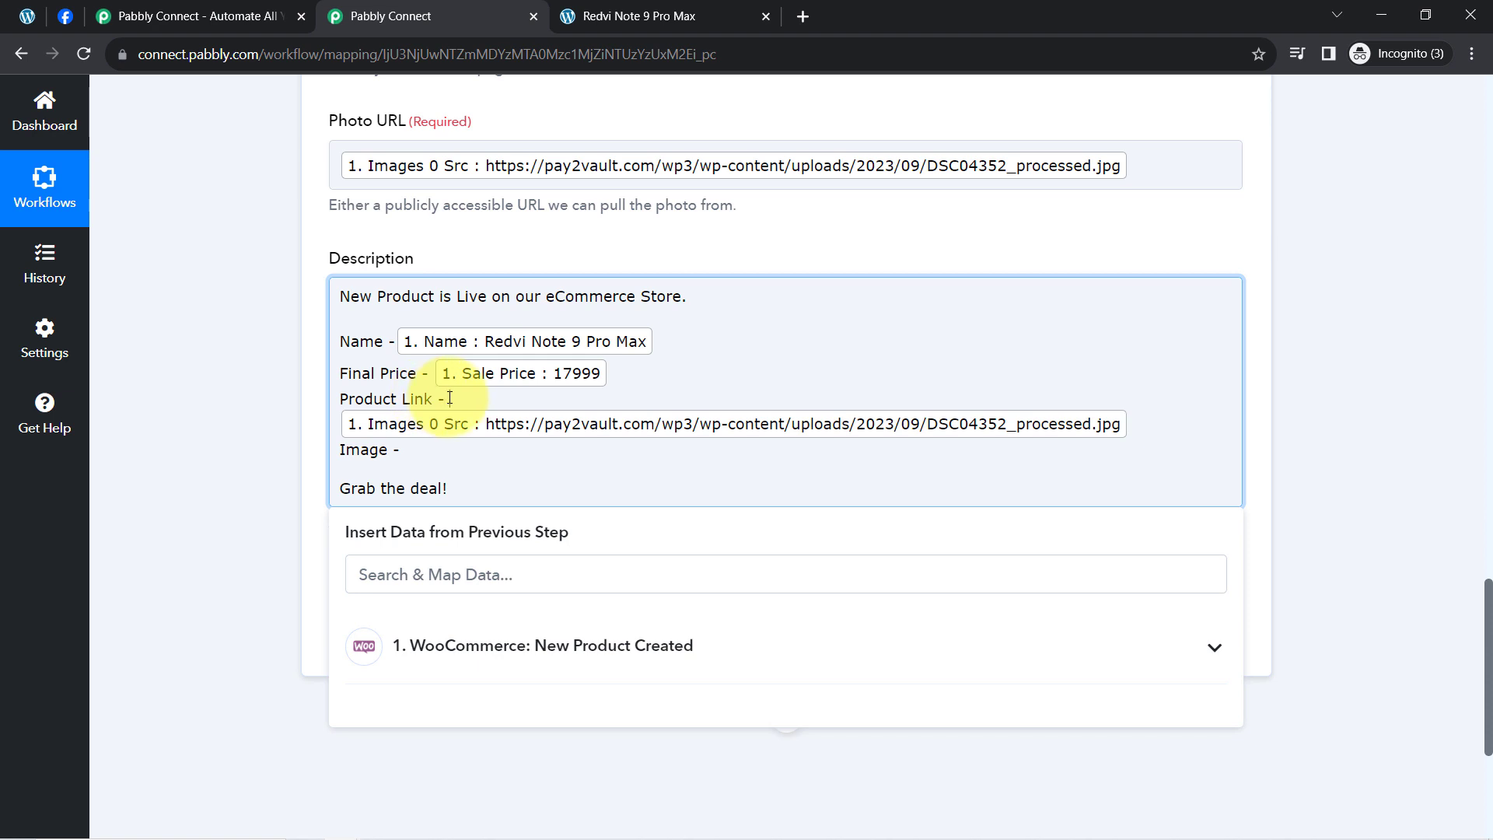
key(BackSpace)
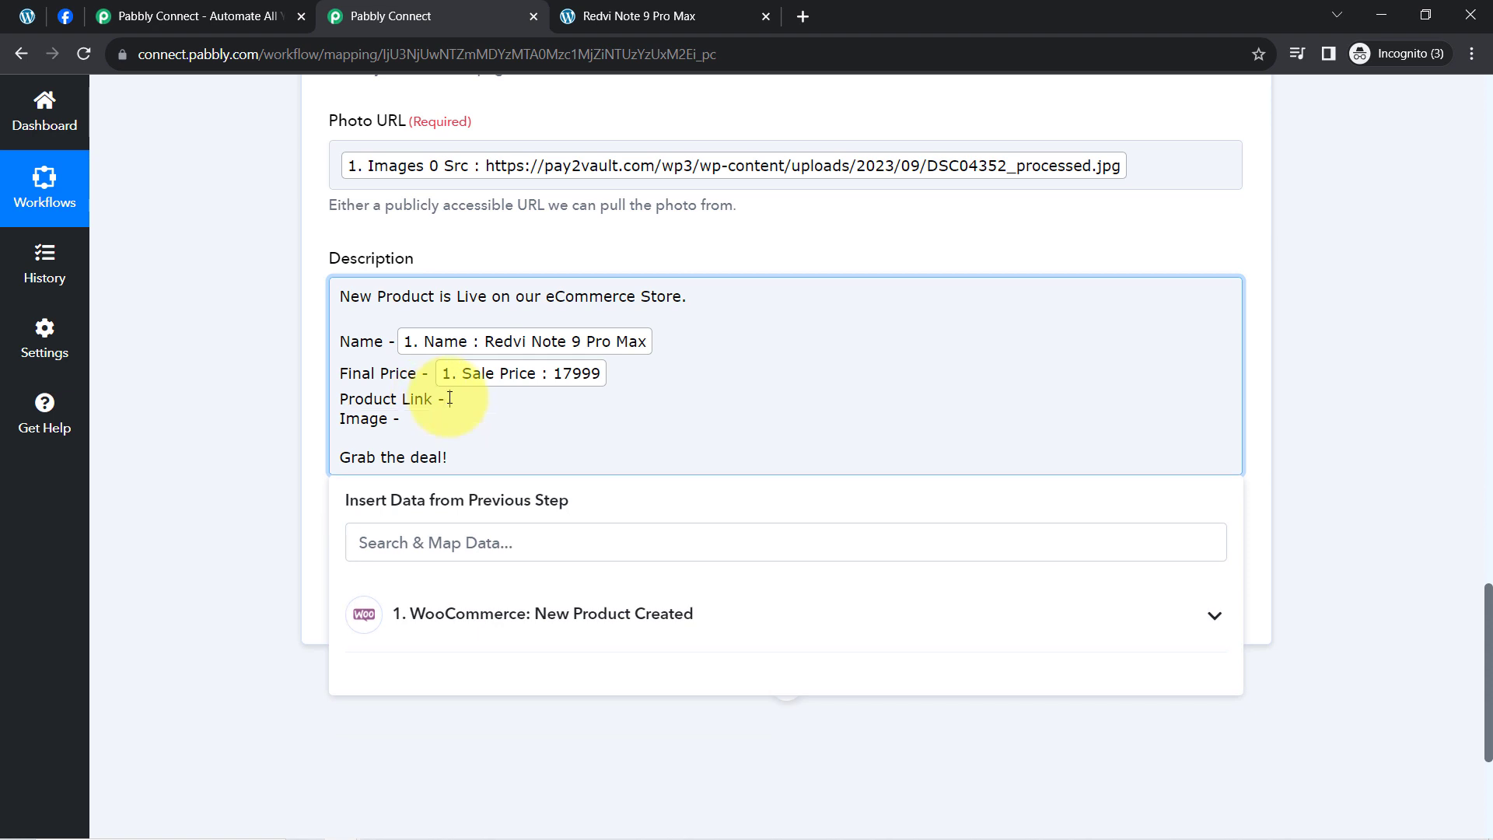
Step: Map the WooCommerce Permalink after "Product Link -" in the Description, searching the trigger data for "perma"
click(440, 542)
text(perma)
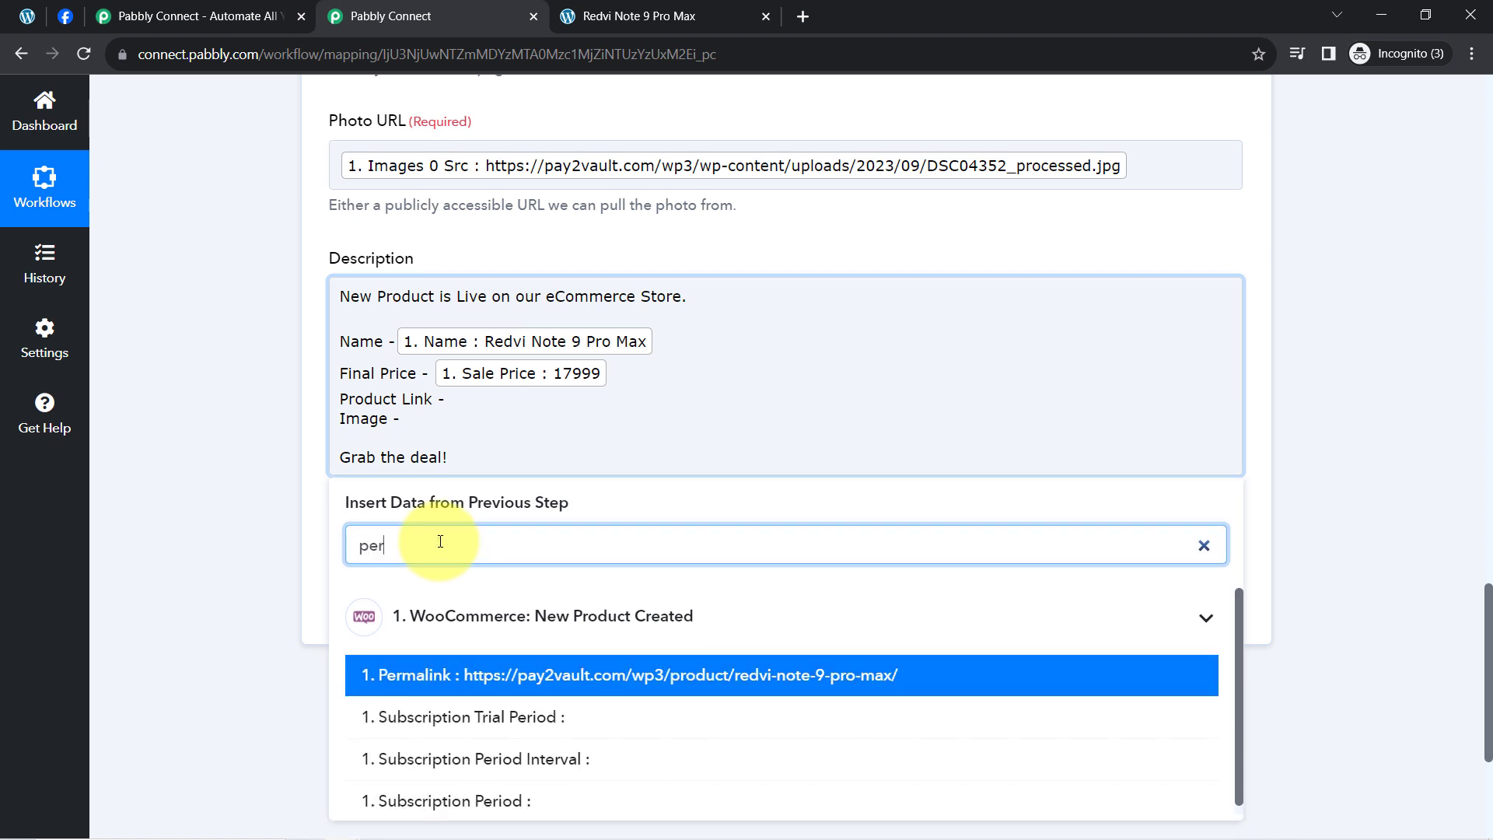
click(464, 671)
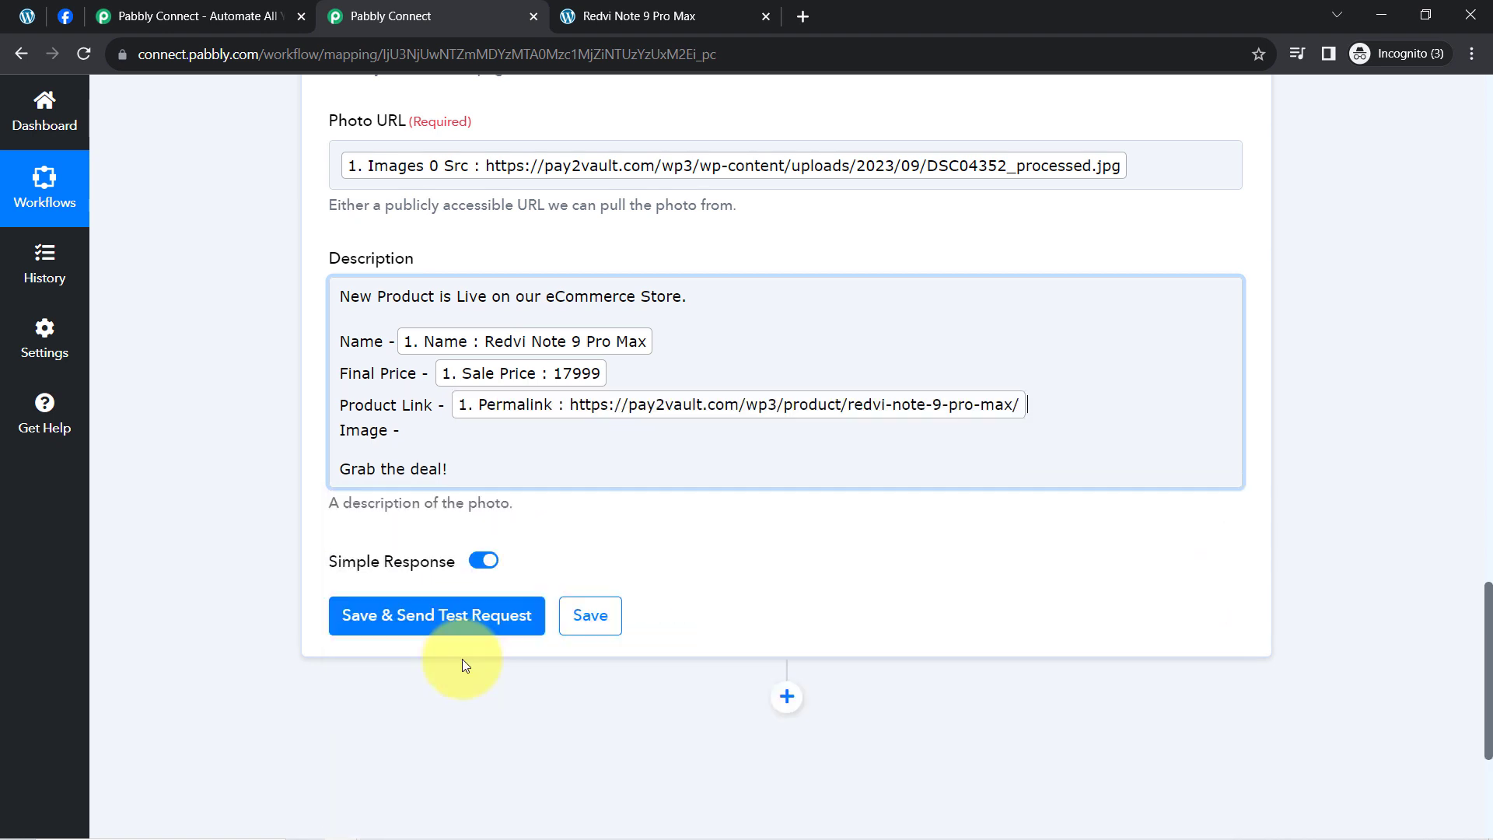
Step: Map the Images 0 Src value after "Image -" in the Description, searching for "image", and review the finished message text
click(410, 548)
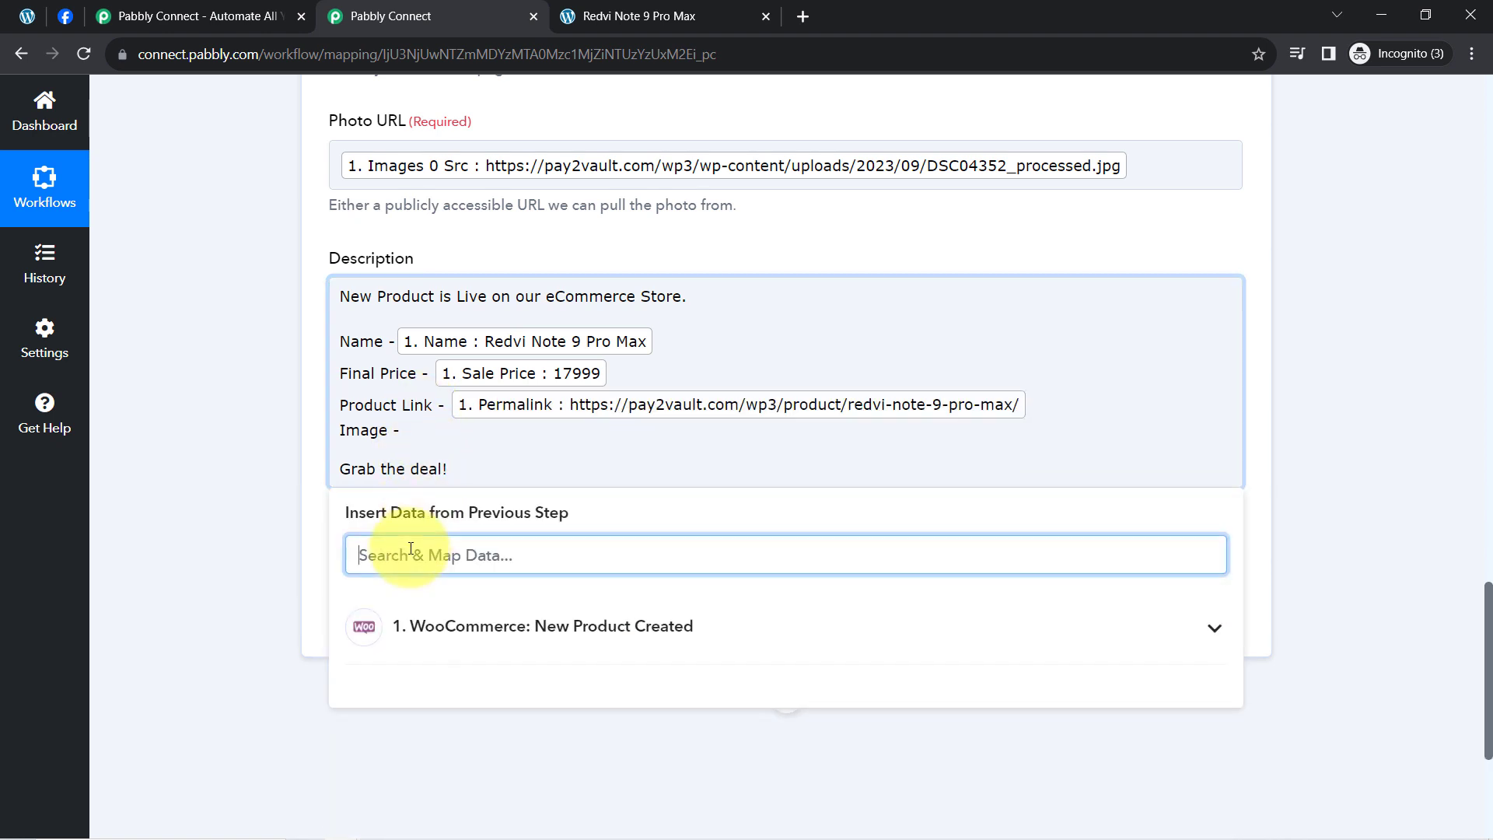
text(image)
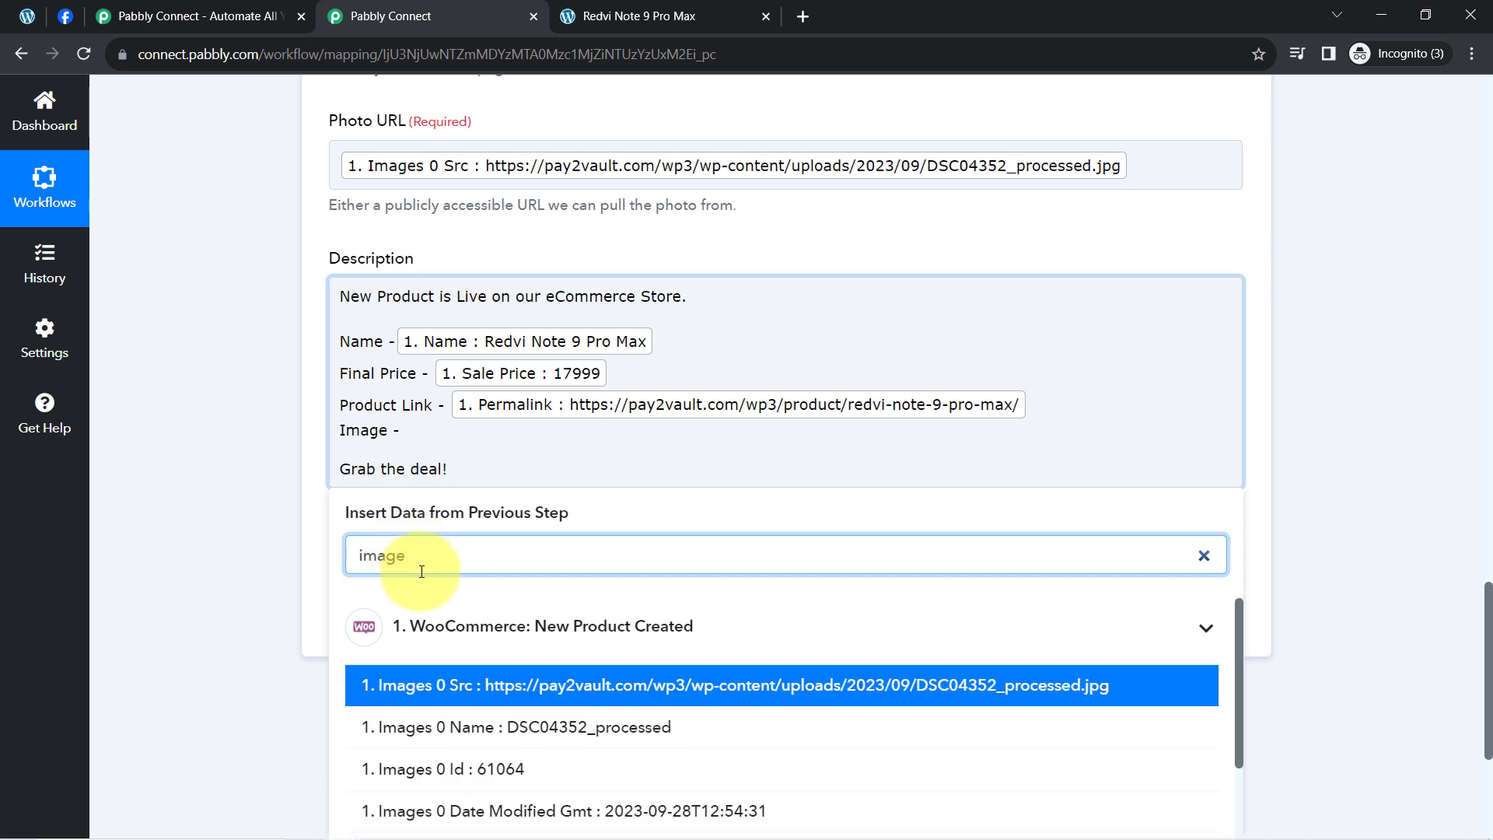
click(441, 684)
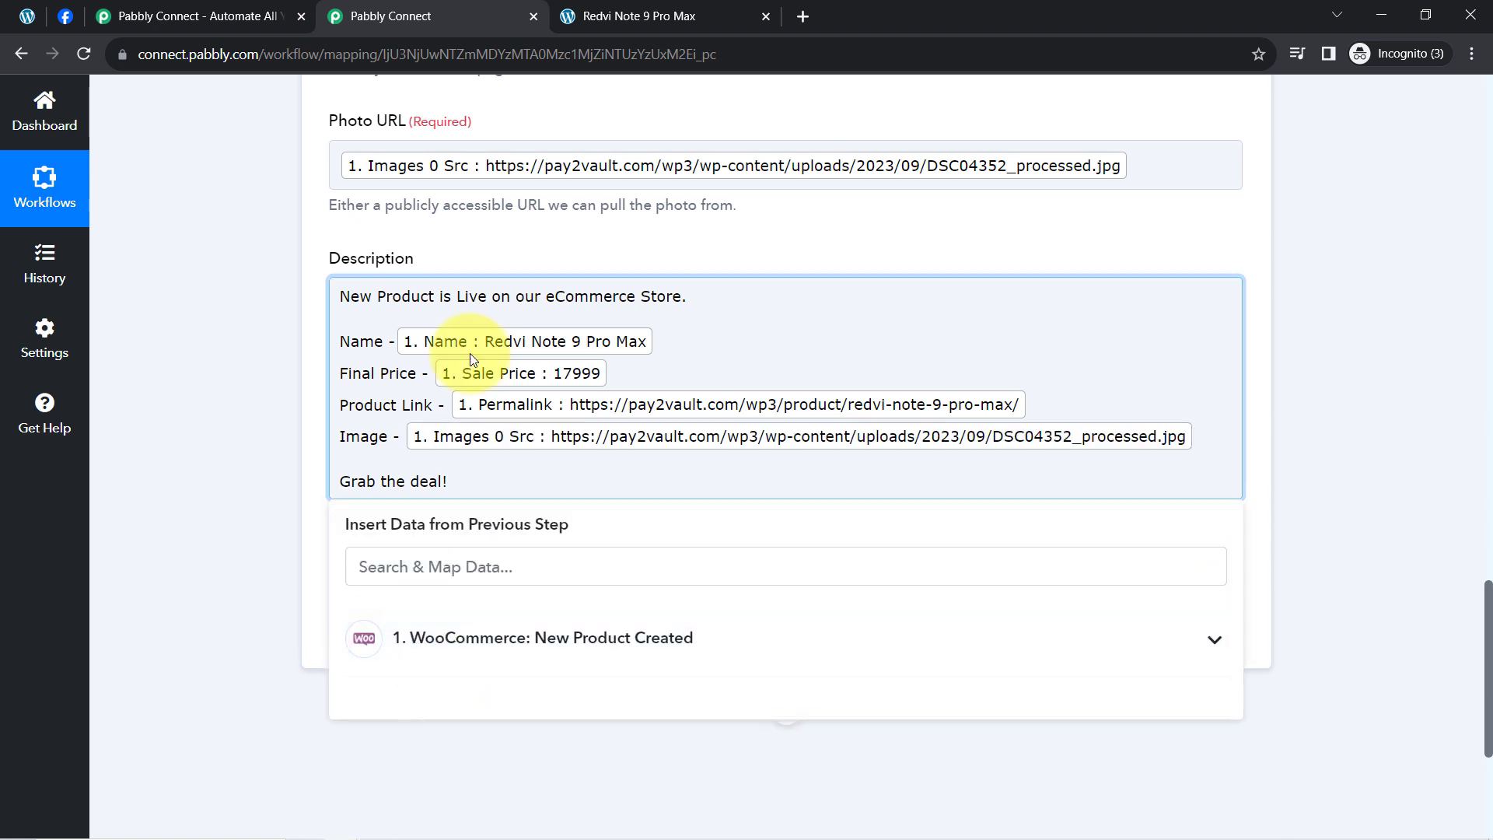
drag(406, 296, 671, 301)
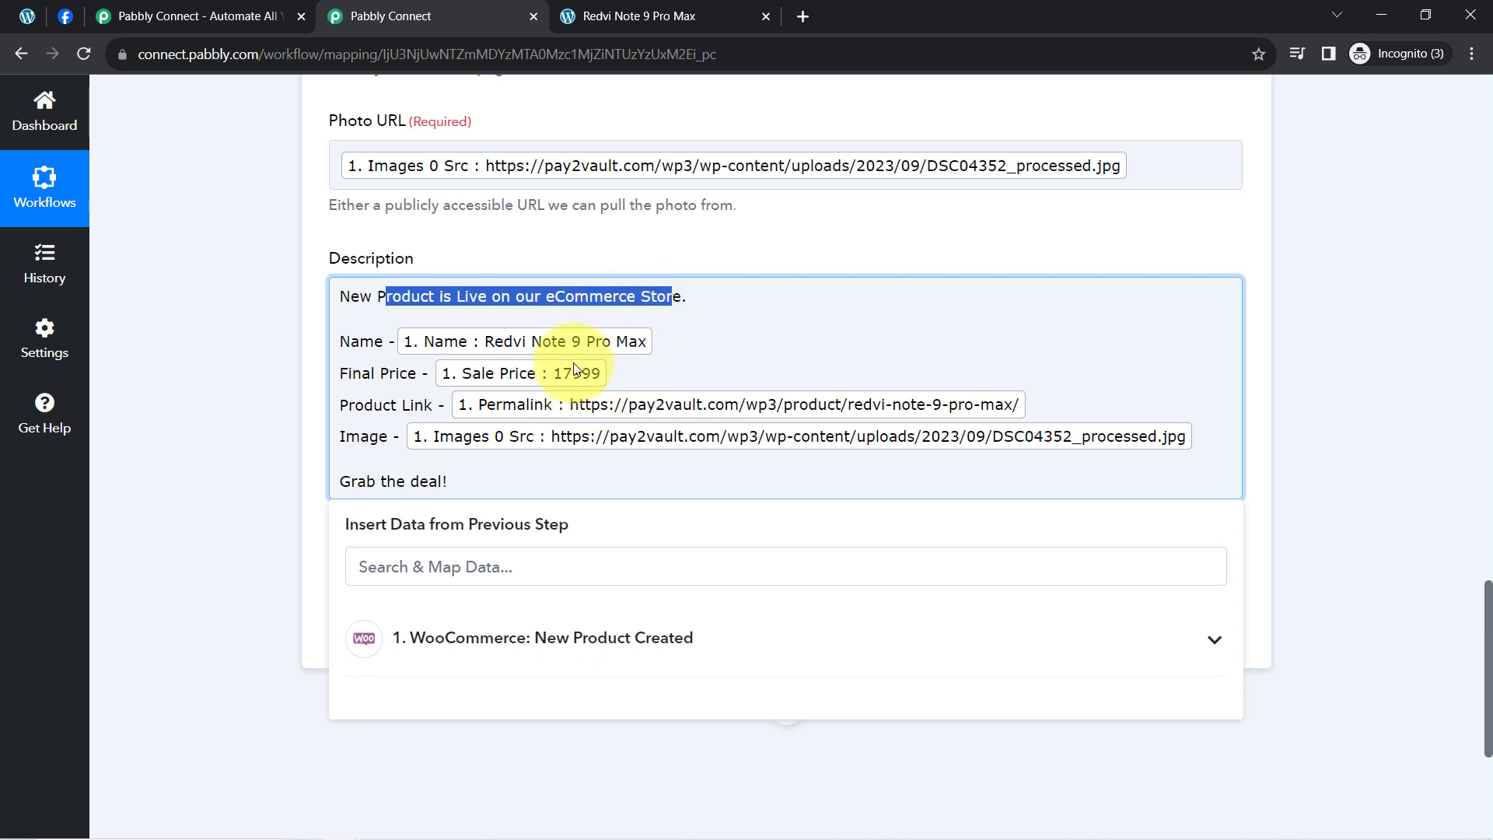
click(253, 450)
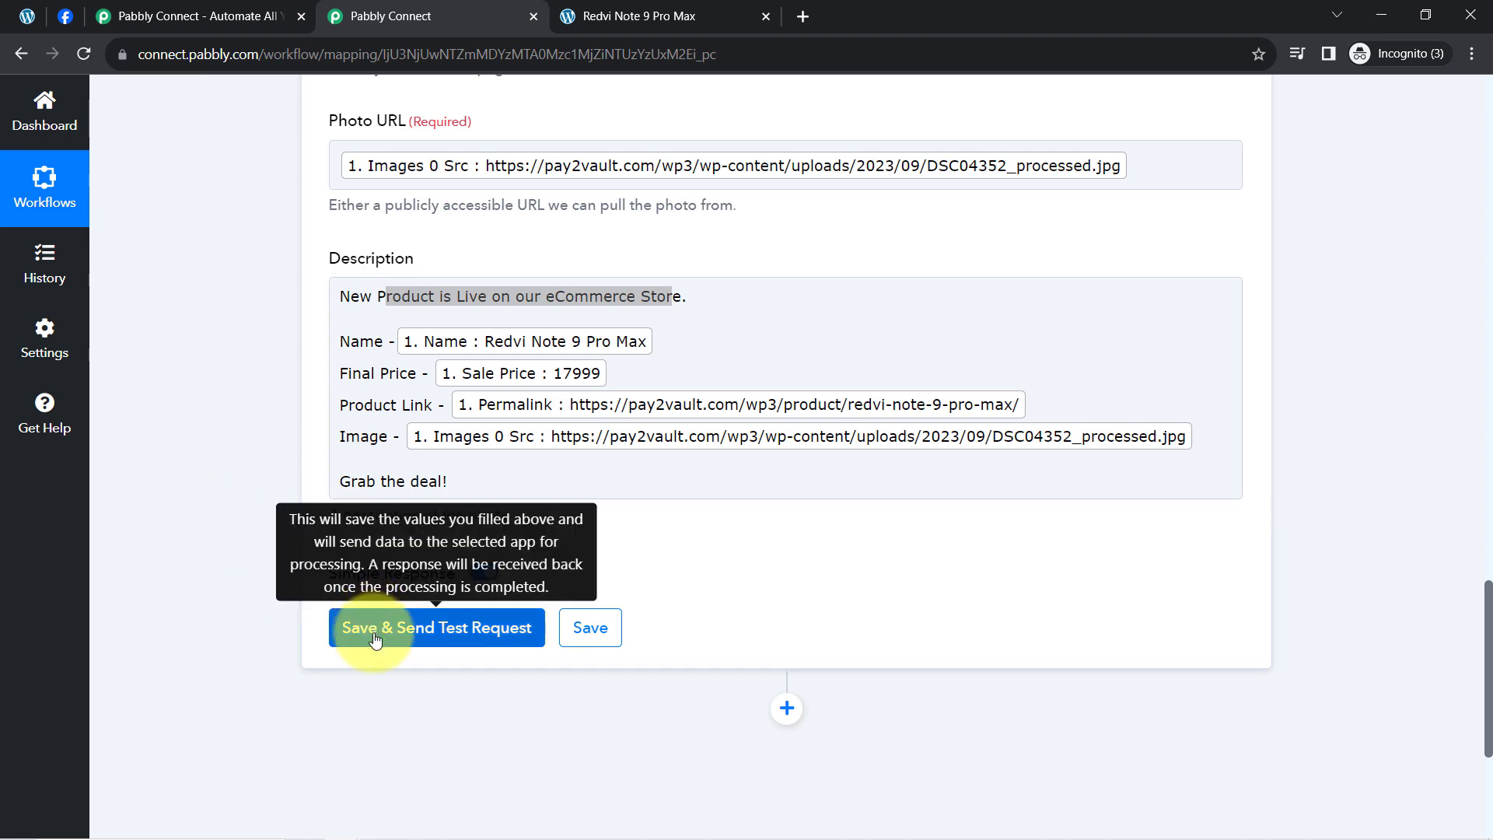
Step: Switch to the Pabbly Tech Facebook page and examine its most recent post before testing the workflow
click(70, 19)
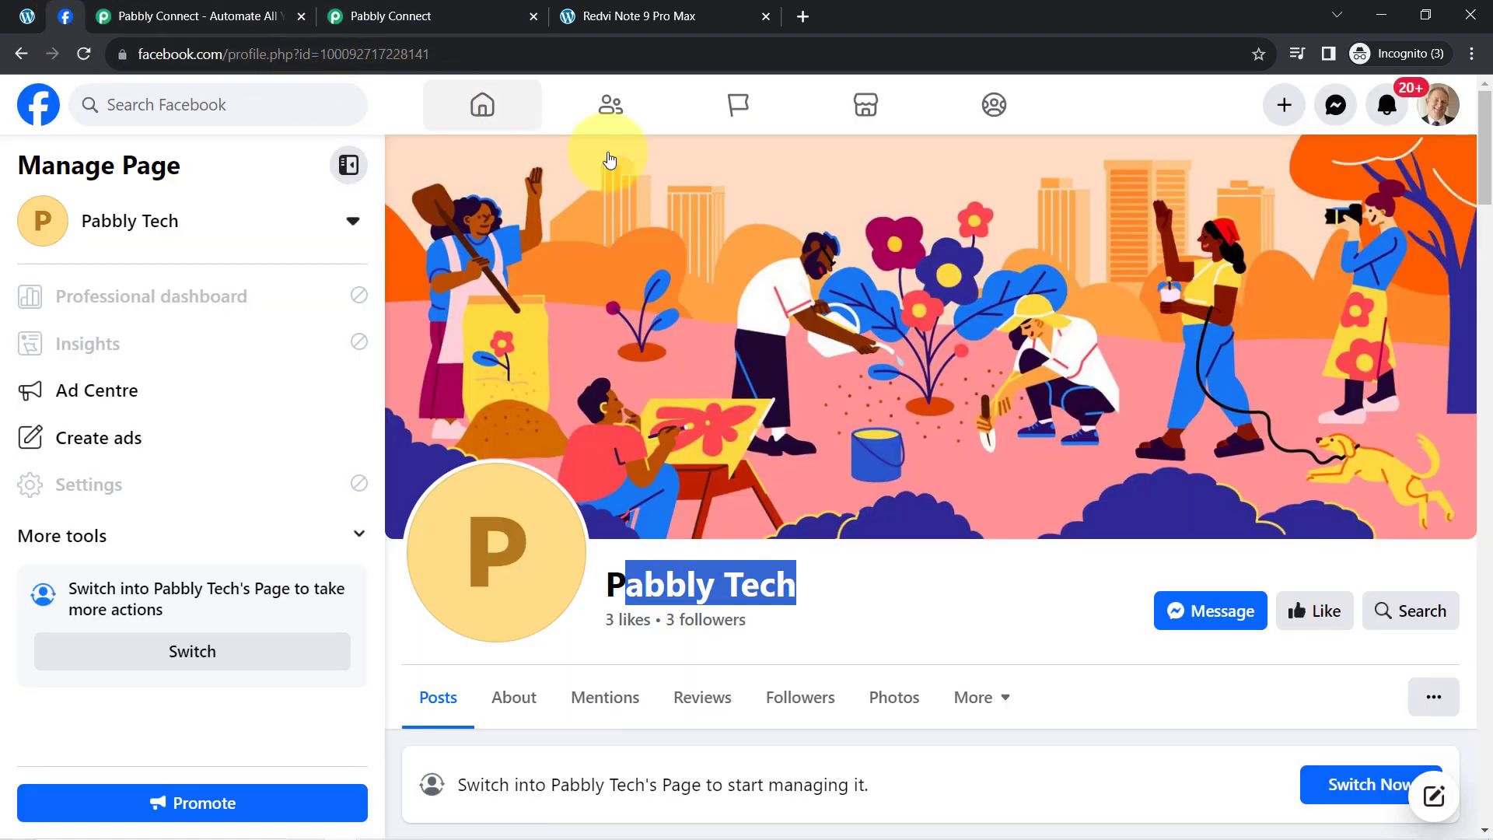
scroll(1431, 218, down, 7)
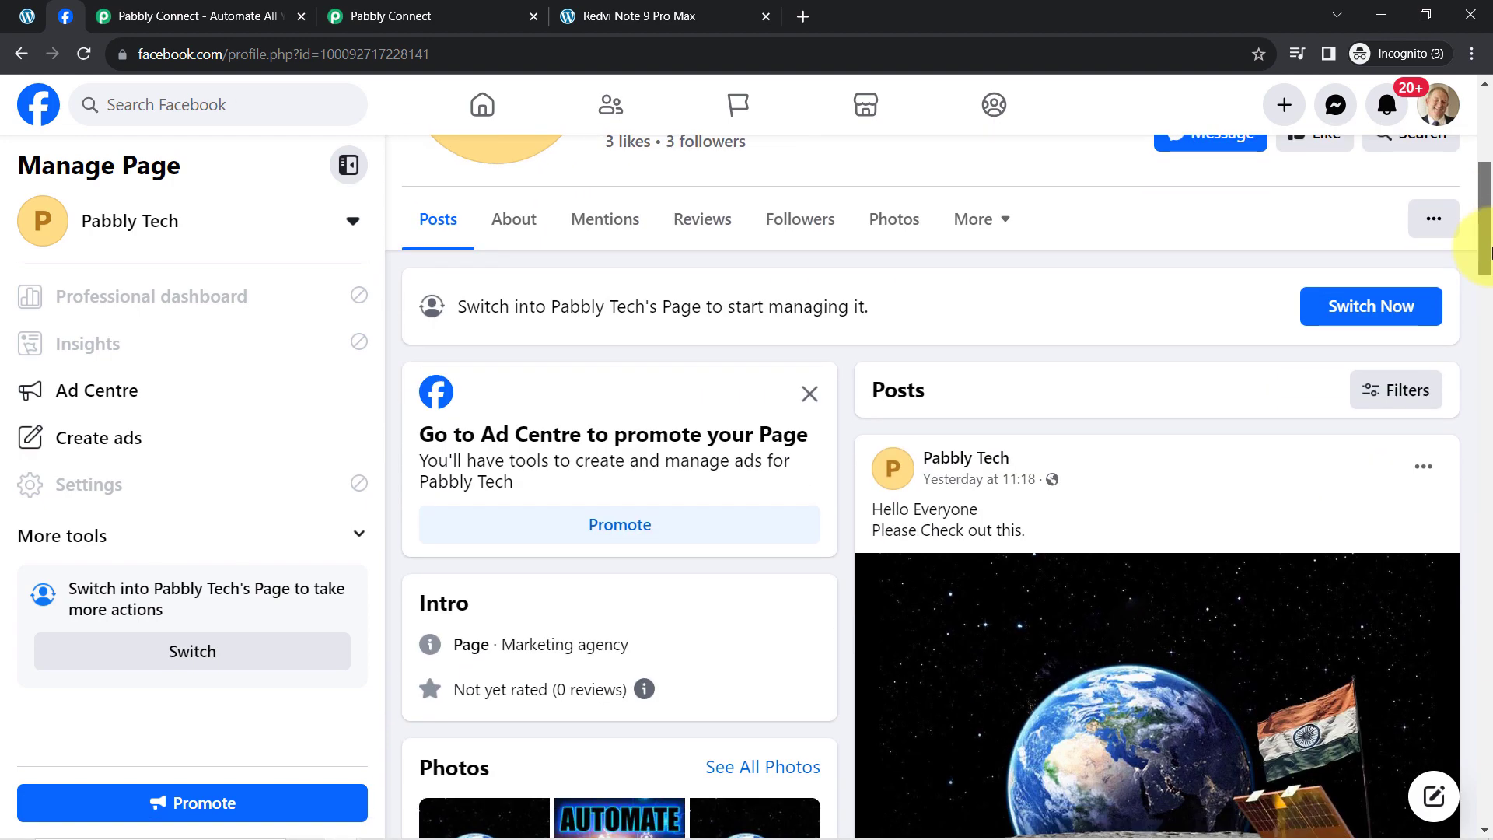
scroll(1151, 272, up, 6)
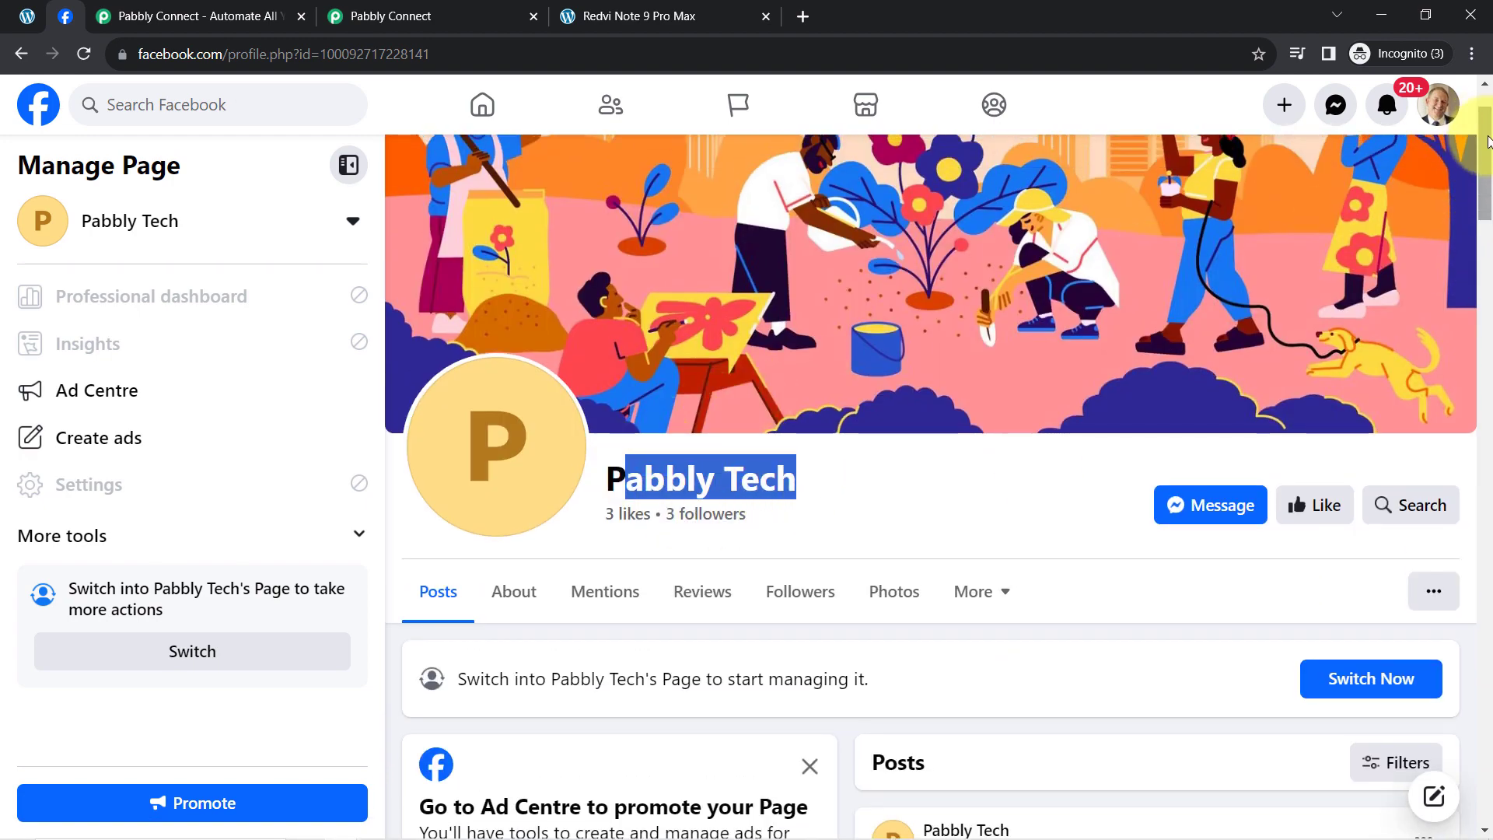
scroll(1486, 185, down, 3)
scroll(1486, 184, down, 2)
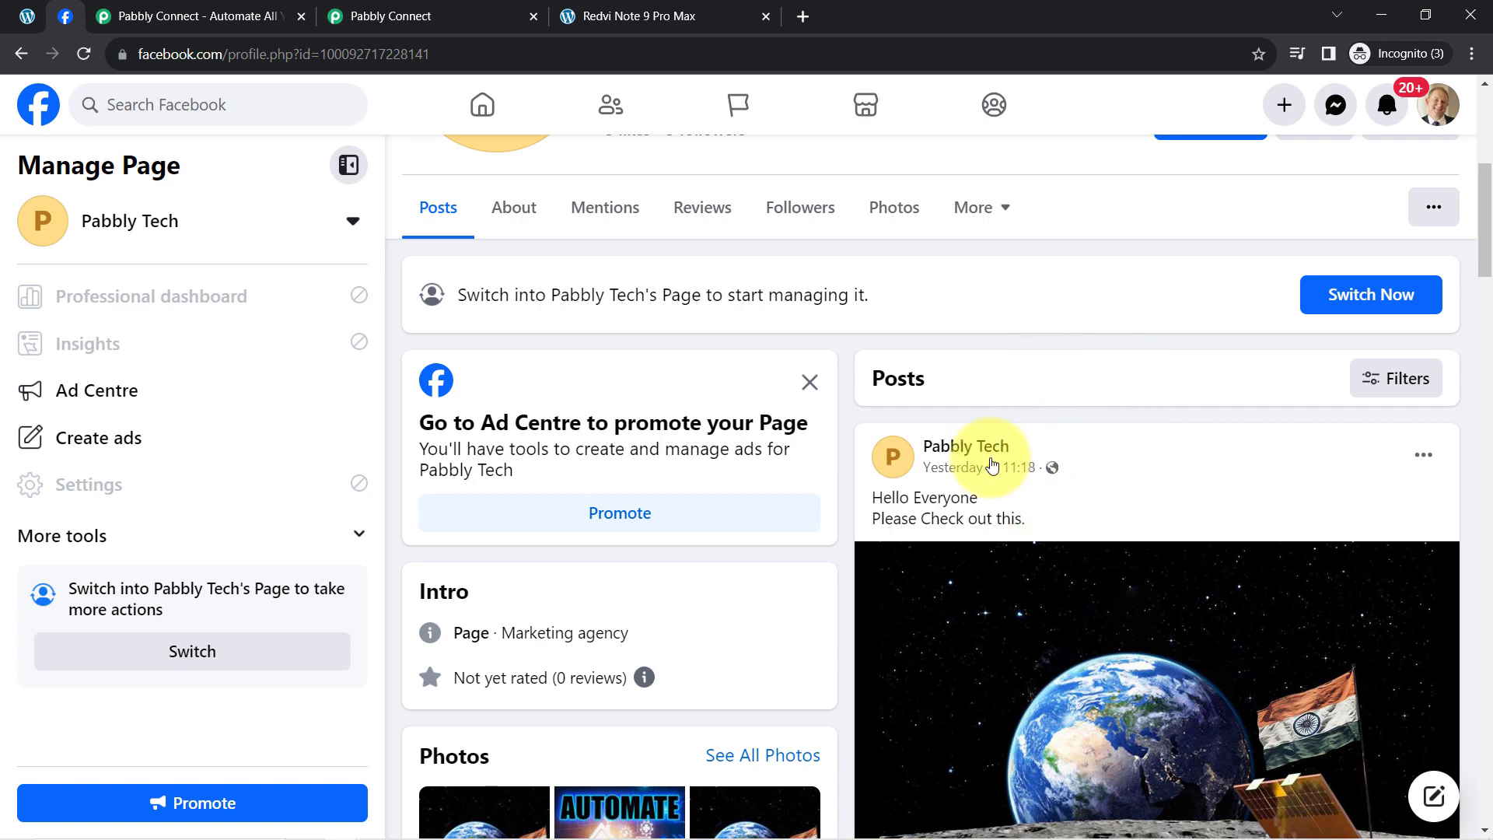
drag(931, 519, 985, 519)
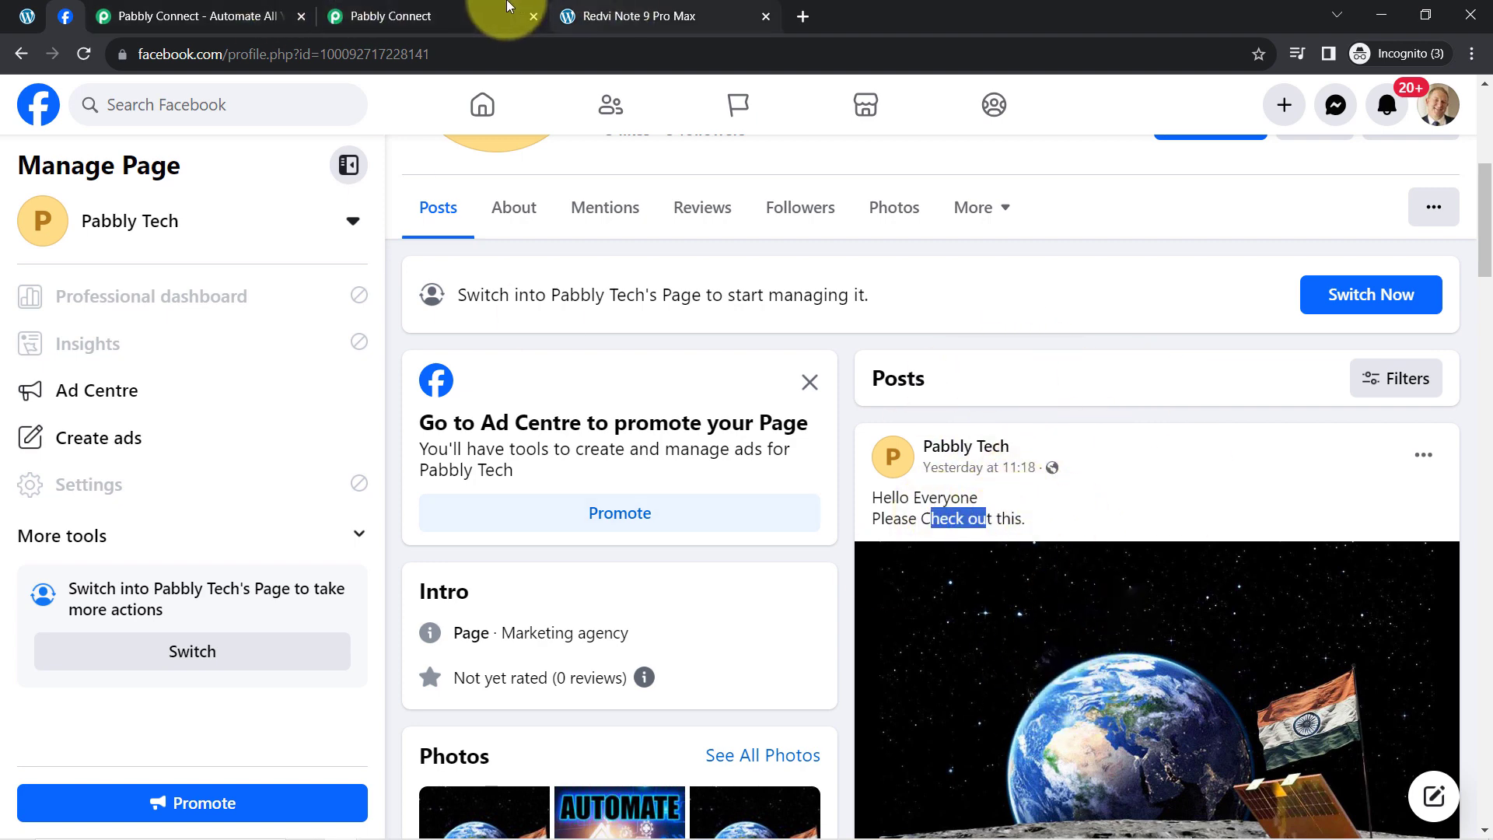
Step: Return to the Pabbly Connect workflow, save the Facebook action, send a test request, and review the mapped fields and received response
click(454, 6)
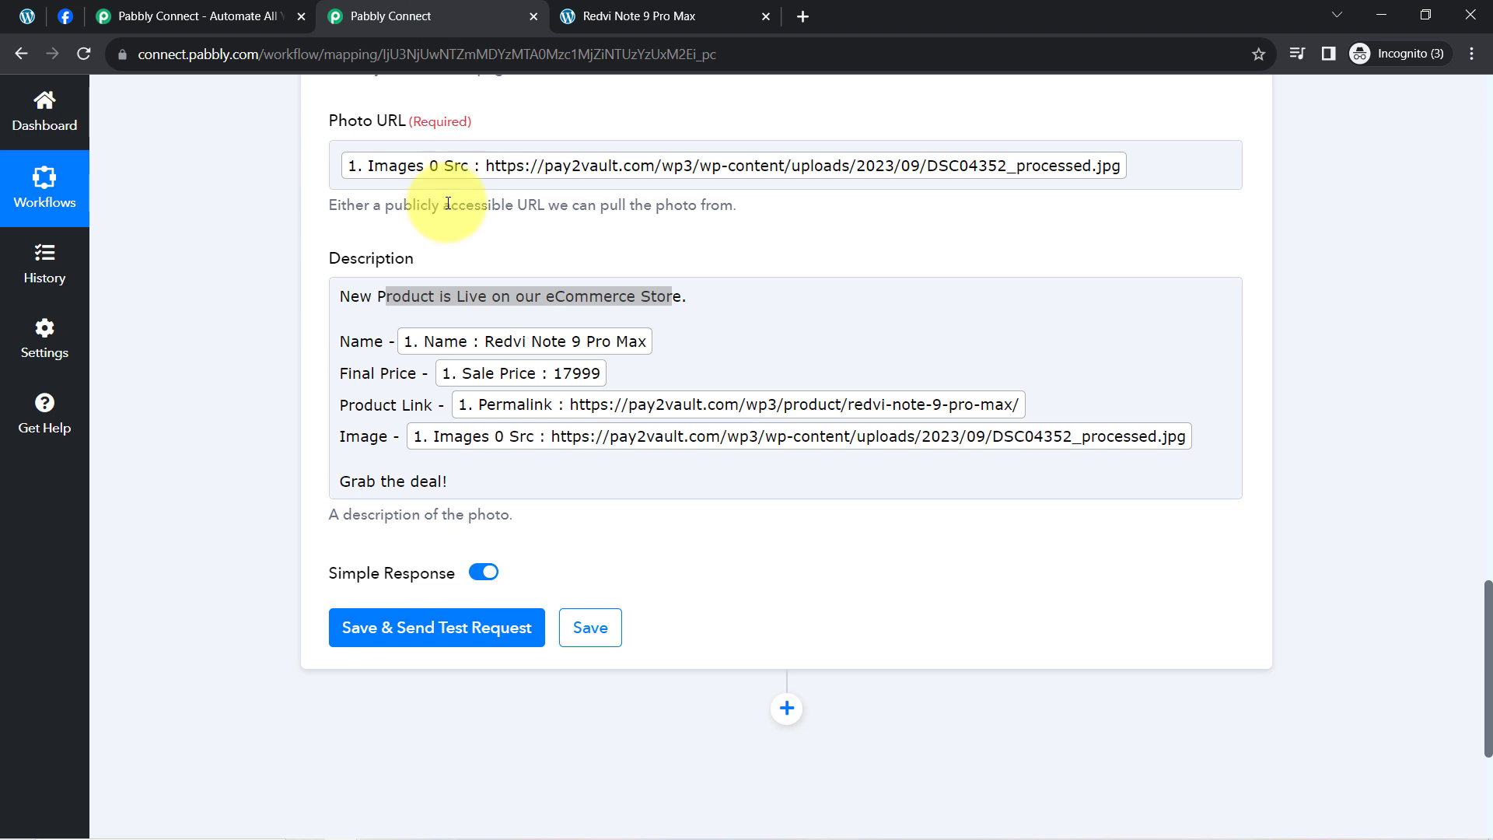
click(399, 627)
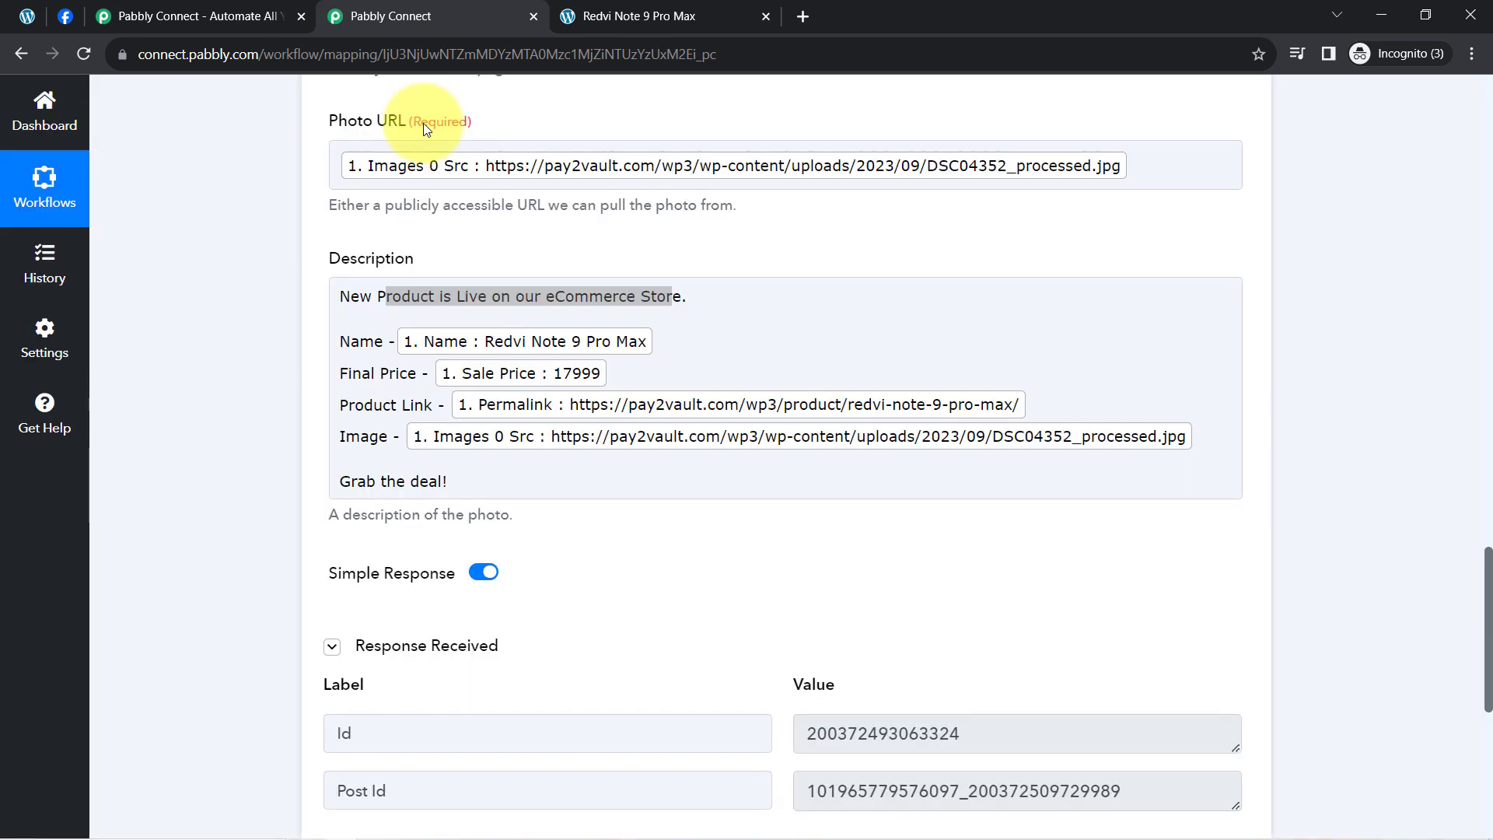
scroll(987, 607, up, 3)
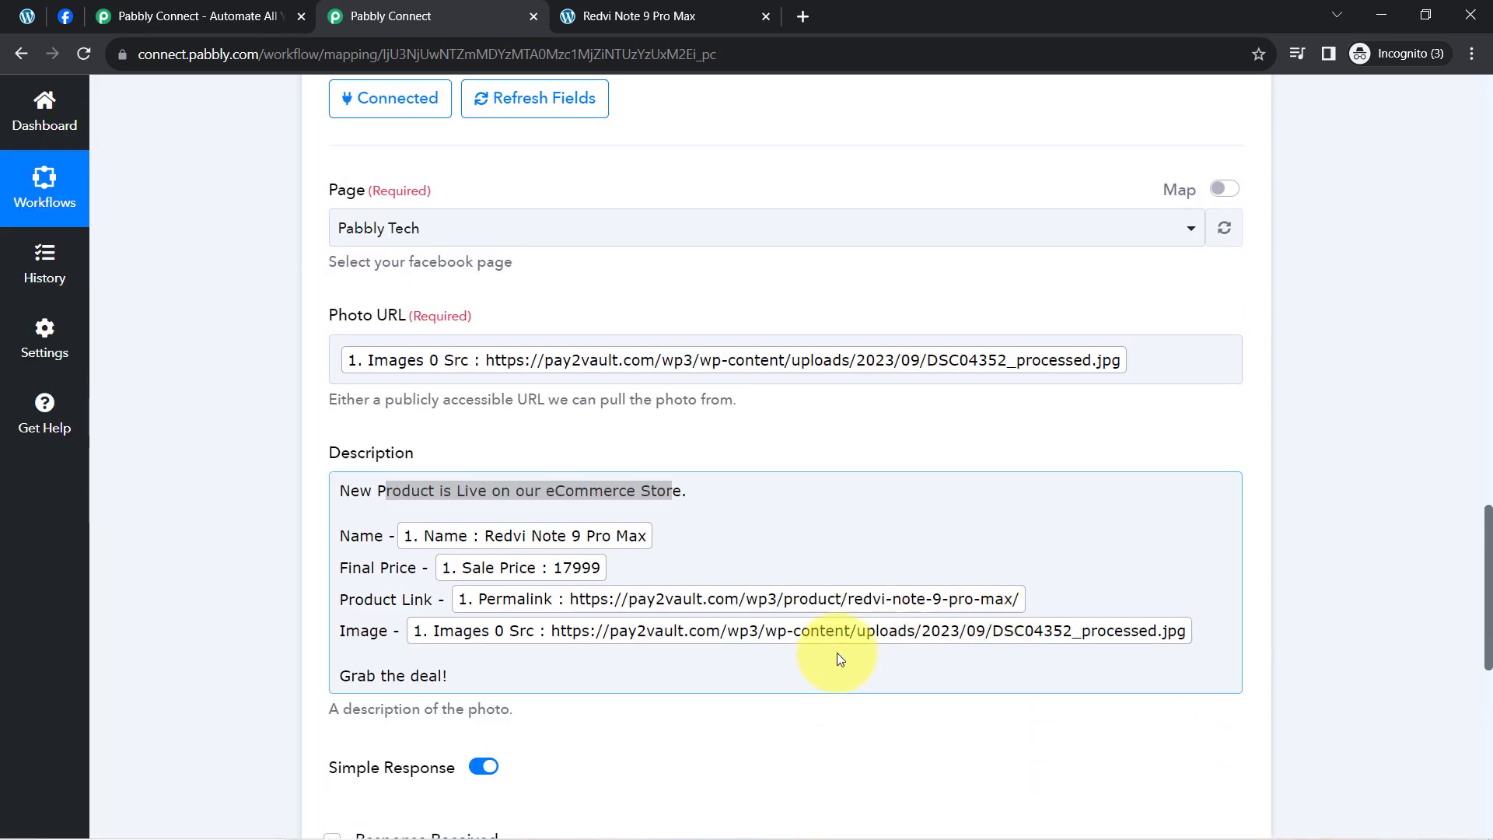
scroll(873, 627, down, 1)
scroll(847, 669, down, 3)
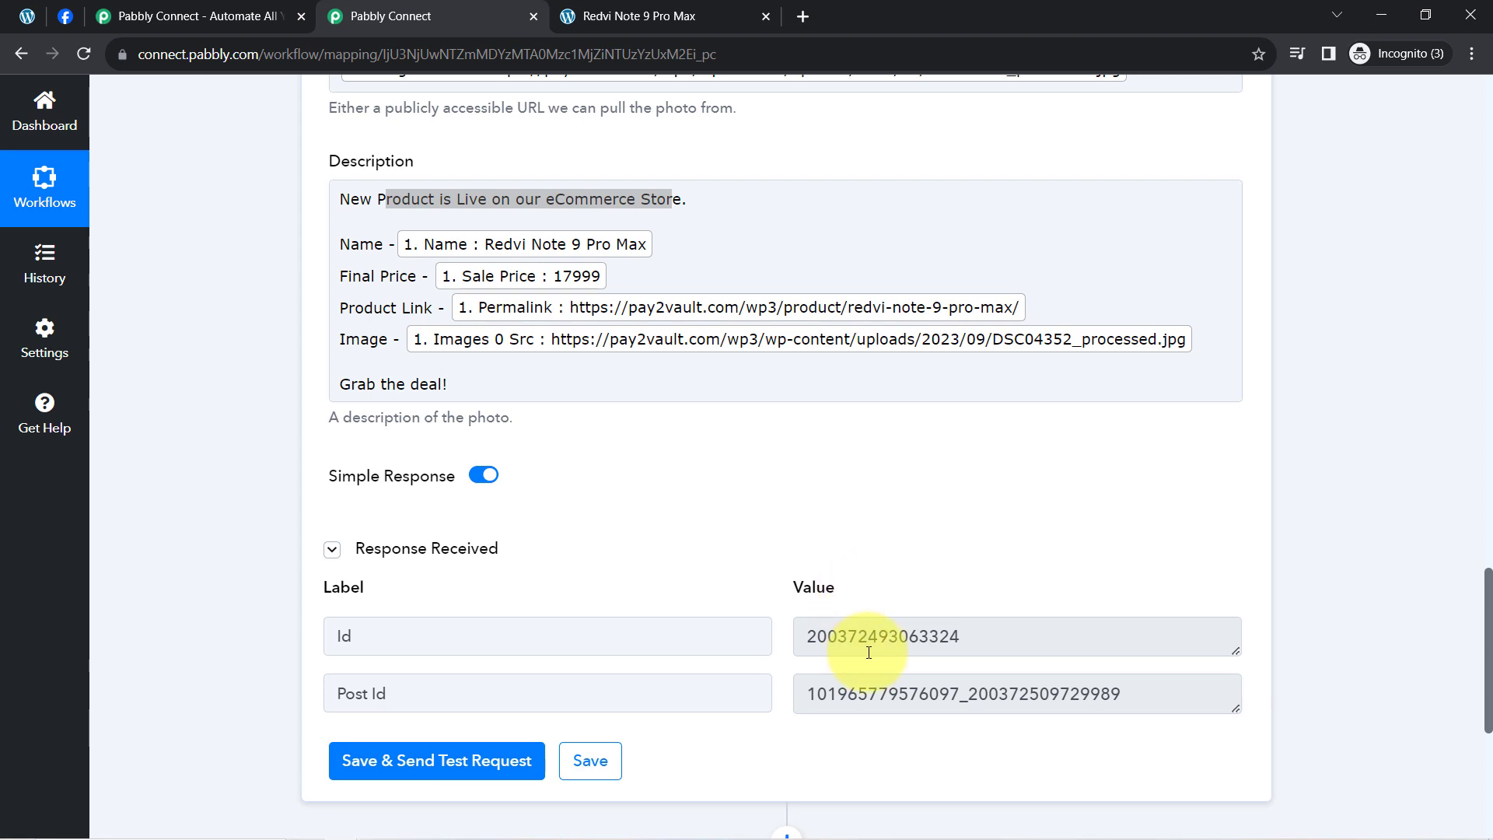
Step: Reload the Pabbly Tech Facebook page and examine the newest post's text and photo
click(67, 16)
click(83, 54)
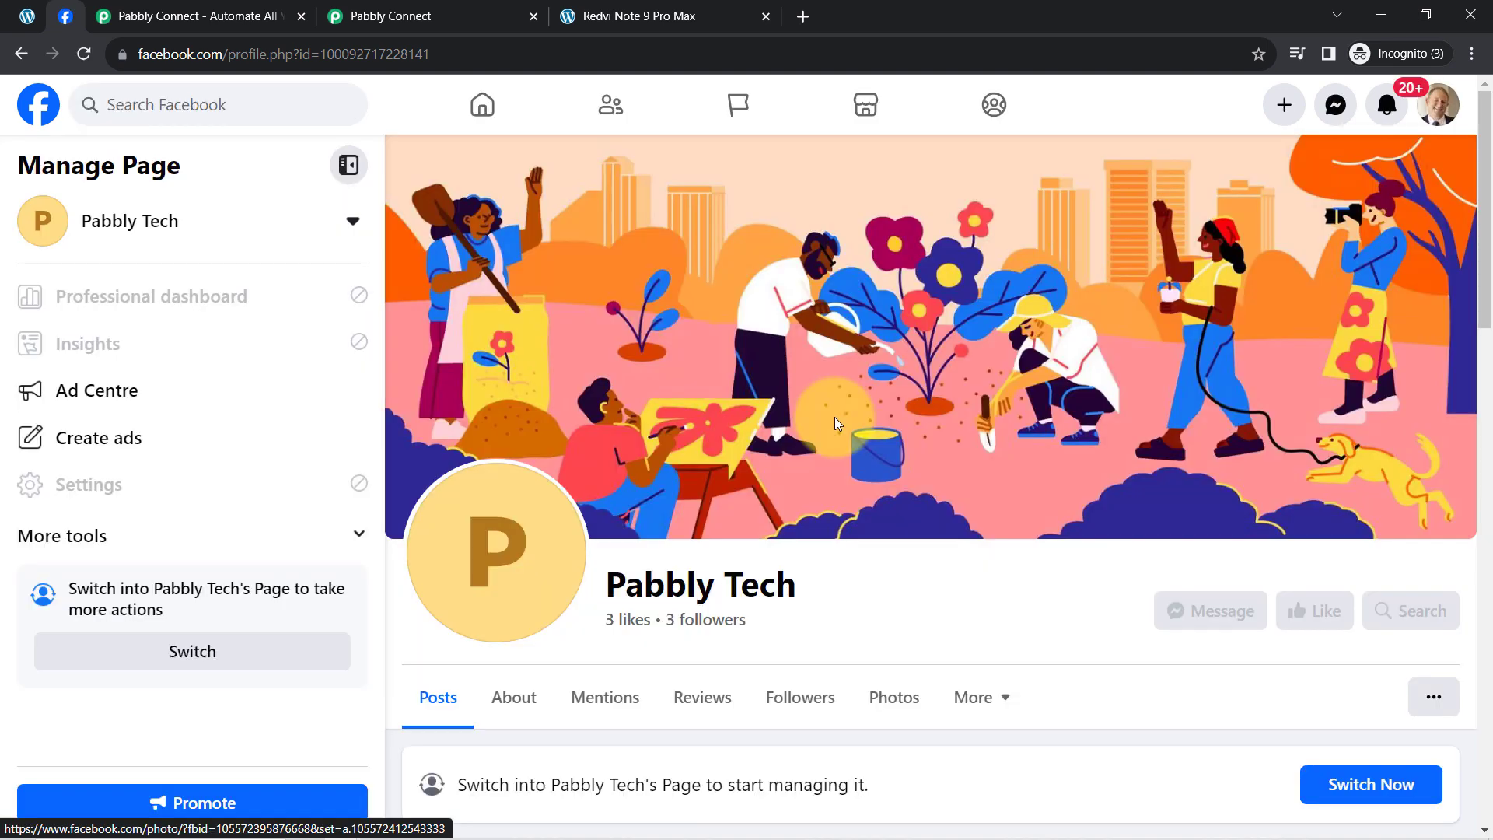
scroll(1127, 667, down, 6)
scroll(1219, 663, down, 3)
click(904, 401)
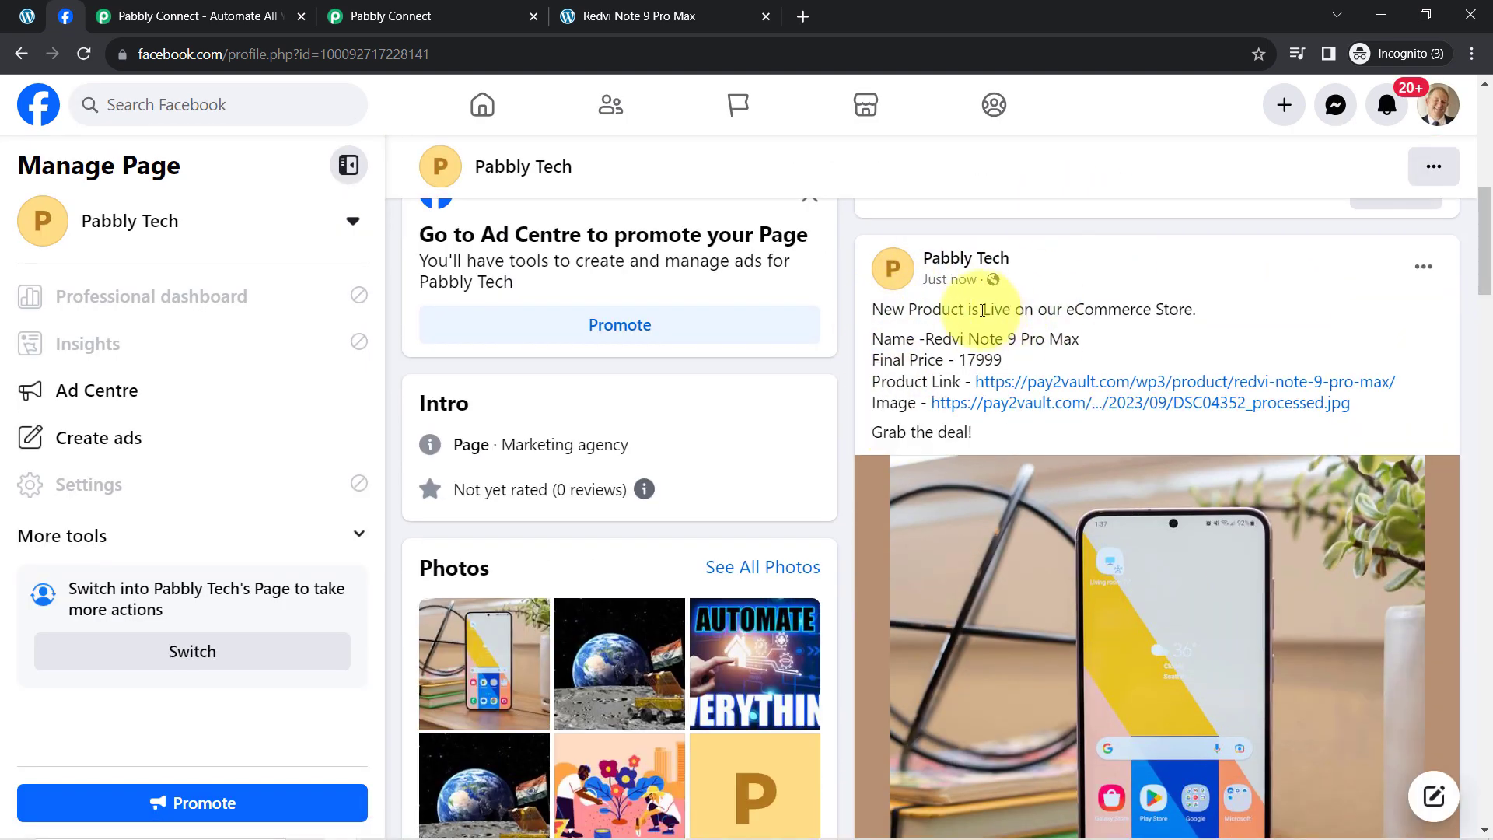
drag(923, 309, 908, 435)
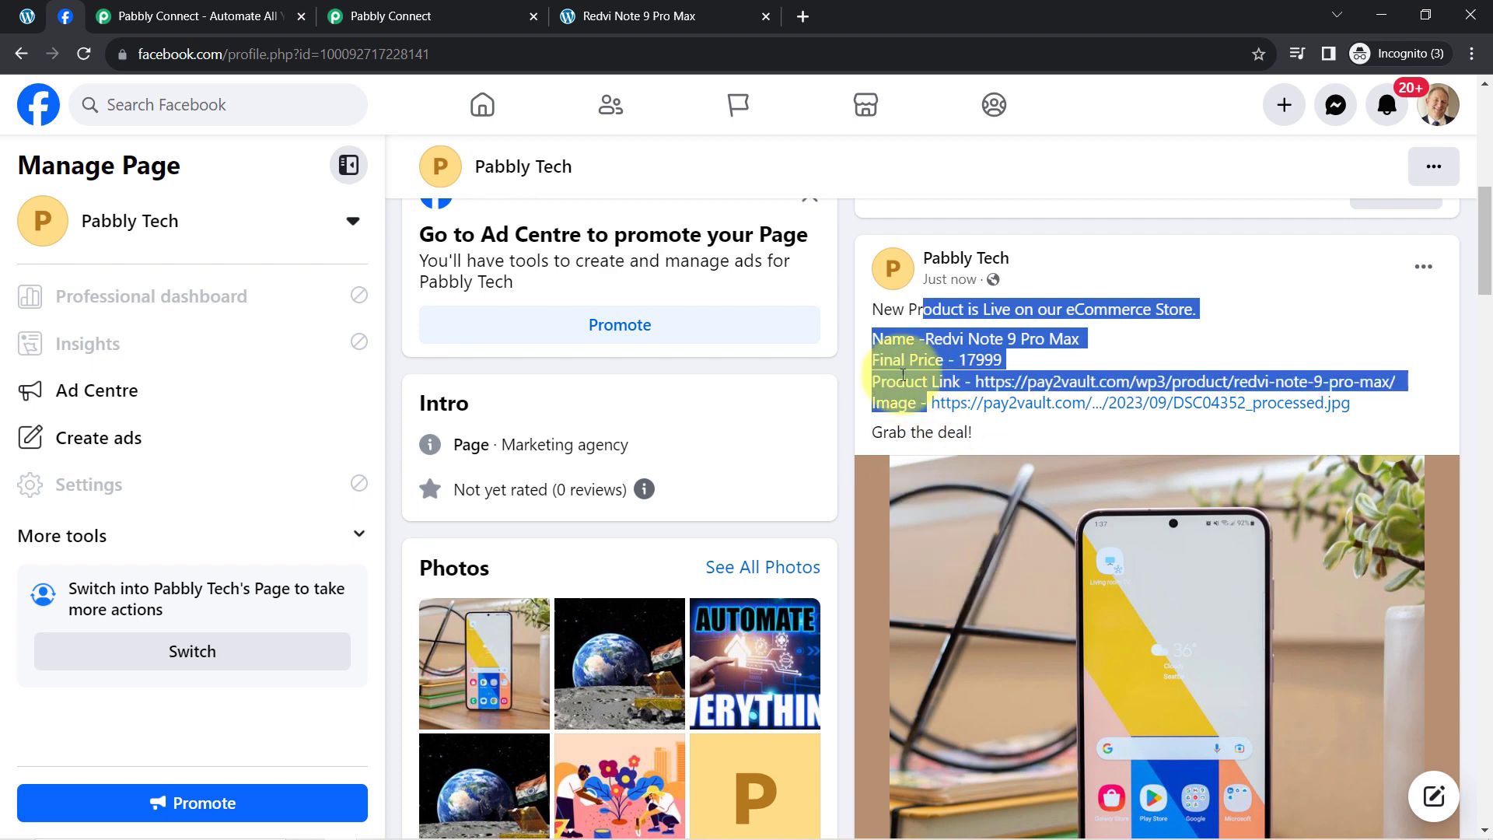
click(894, 346)
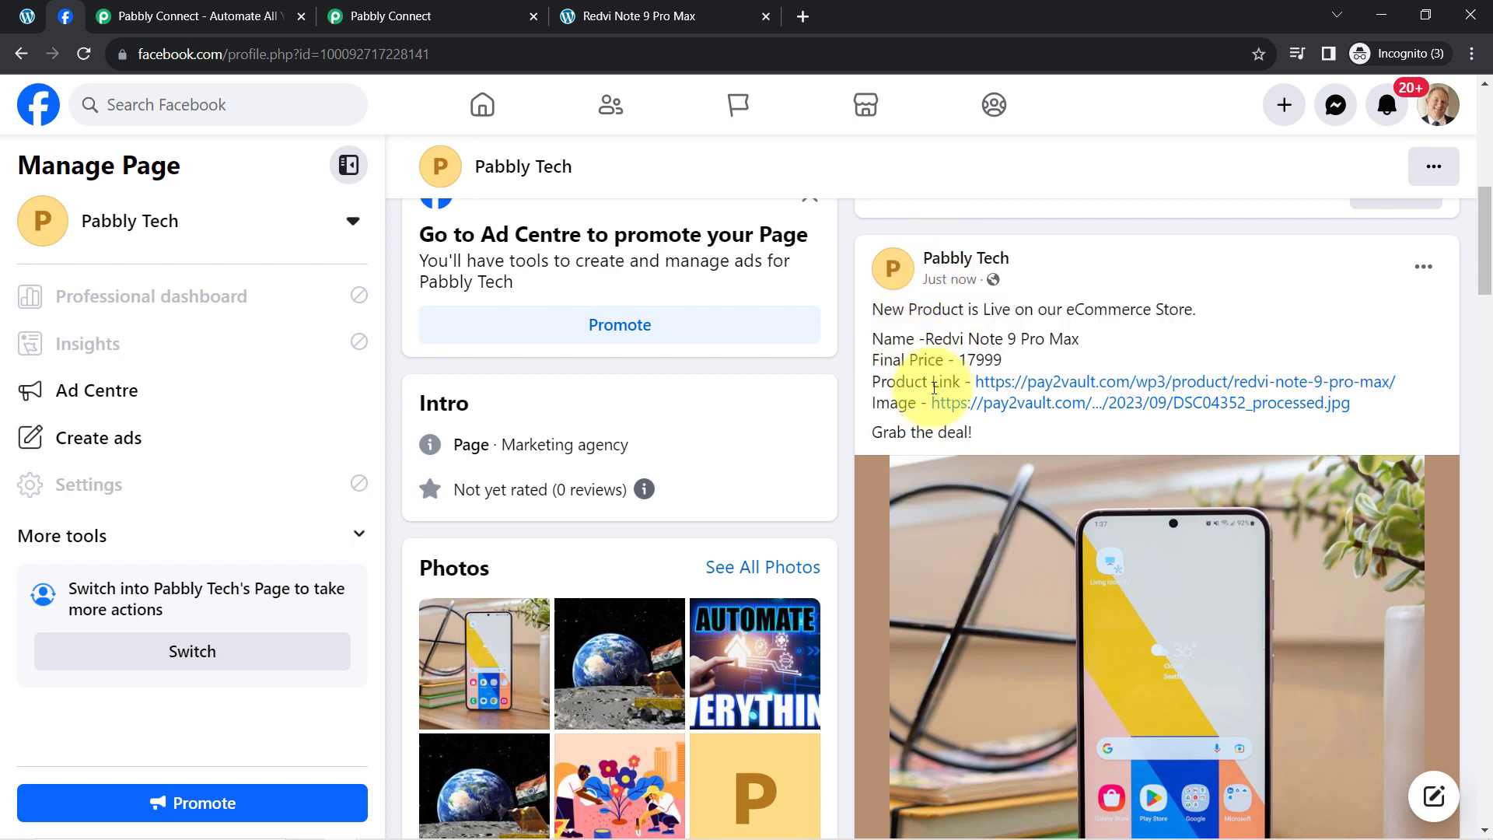
Step: Open the product link and the image link from the new Facebook post, and compare the post's name and detail lines
click(991, 384)
click(68, 24)
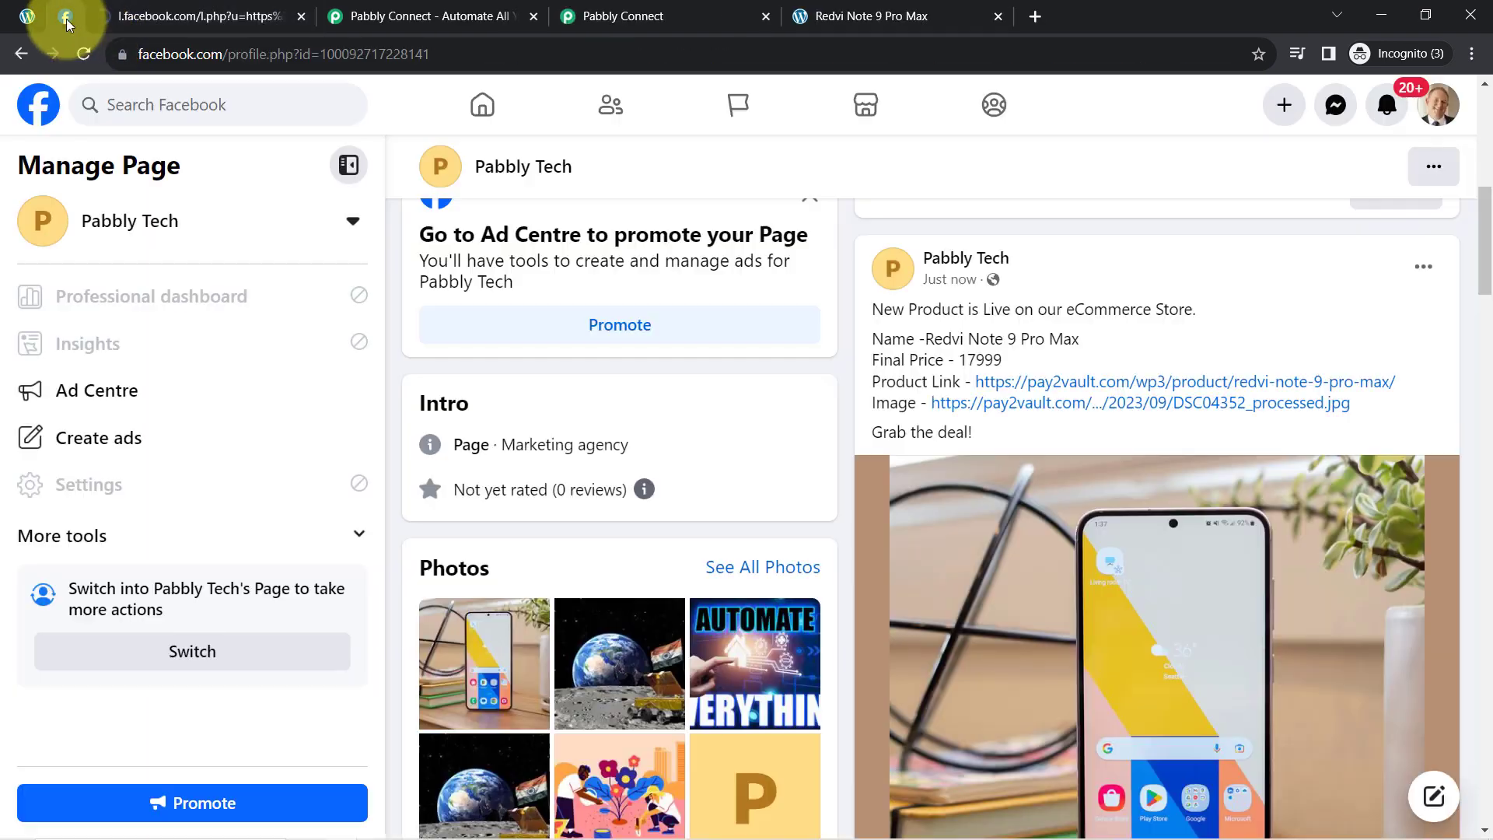
click(1060, 400)
click(63, 16)
drag(1008, 311, 968, 342)
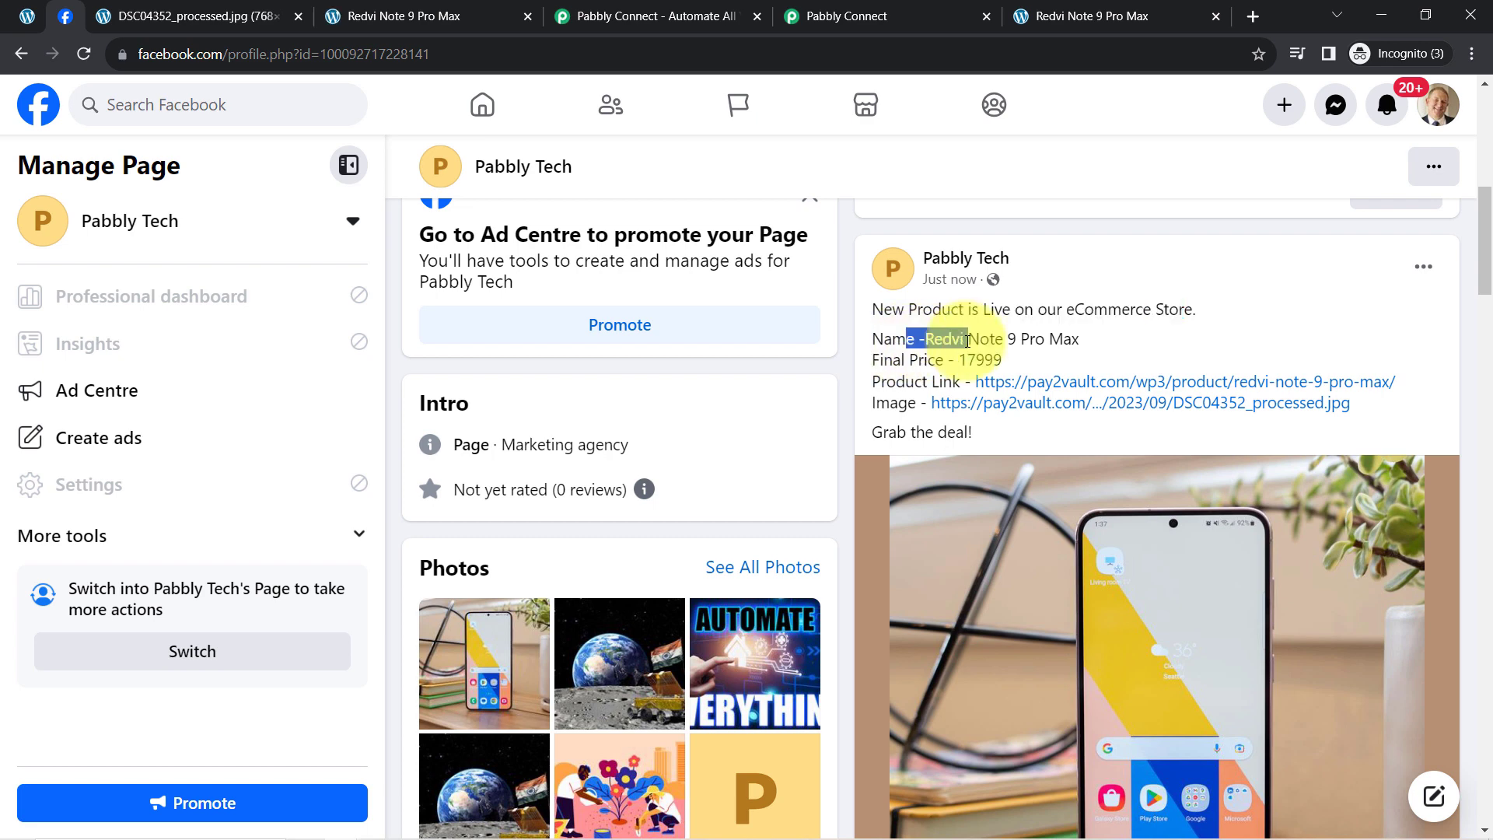
drag(896, 381, 886, 430)
click(887, 430)
Step: Check the opened Redvi Note 9 Pro Max product page, close it, view the product image, and return to Facebook
click(361, 9)
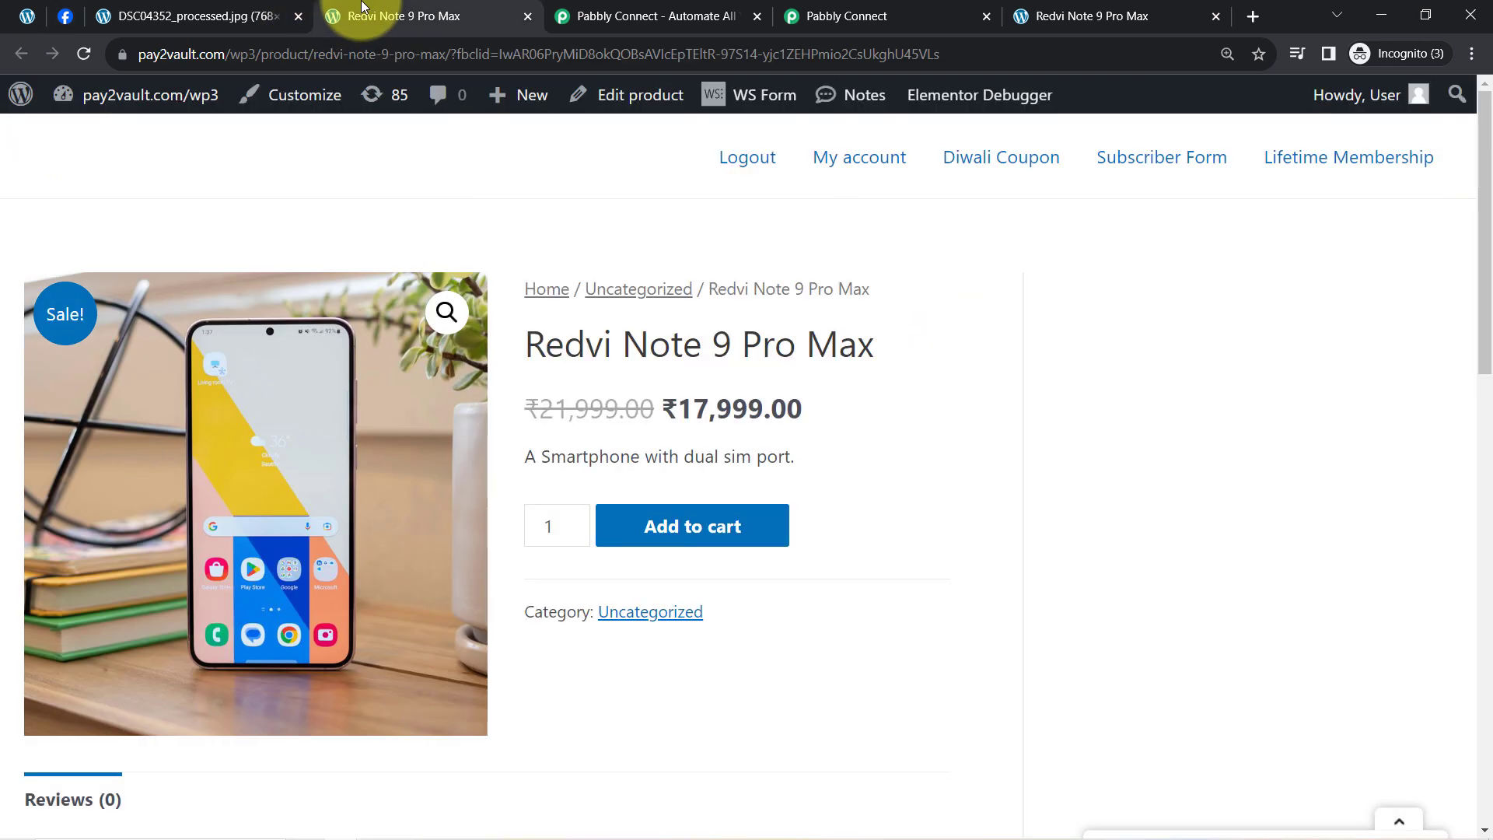
click(527, 17)
click(272, 15)
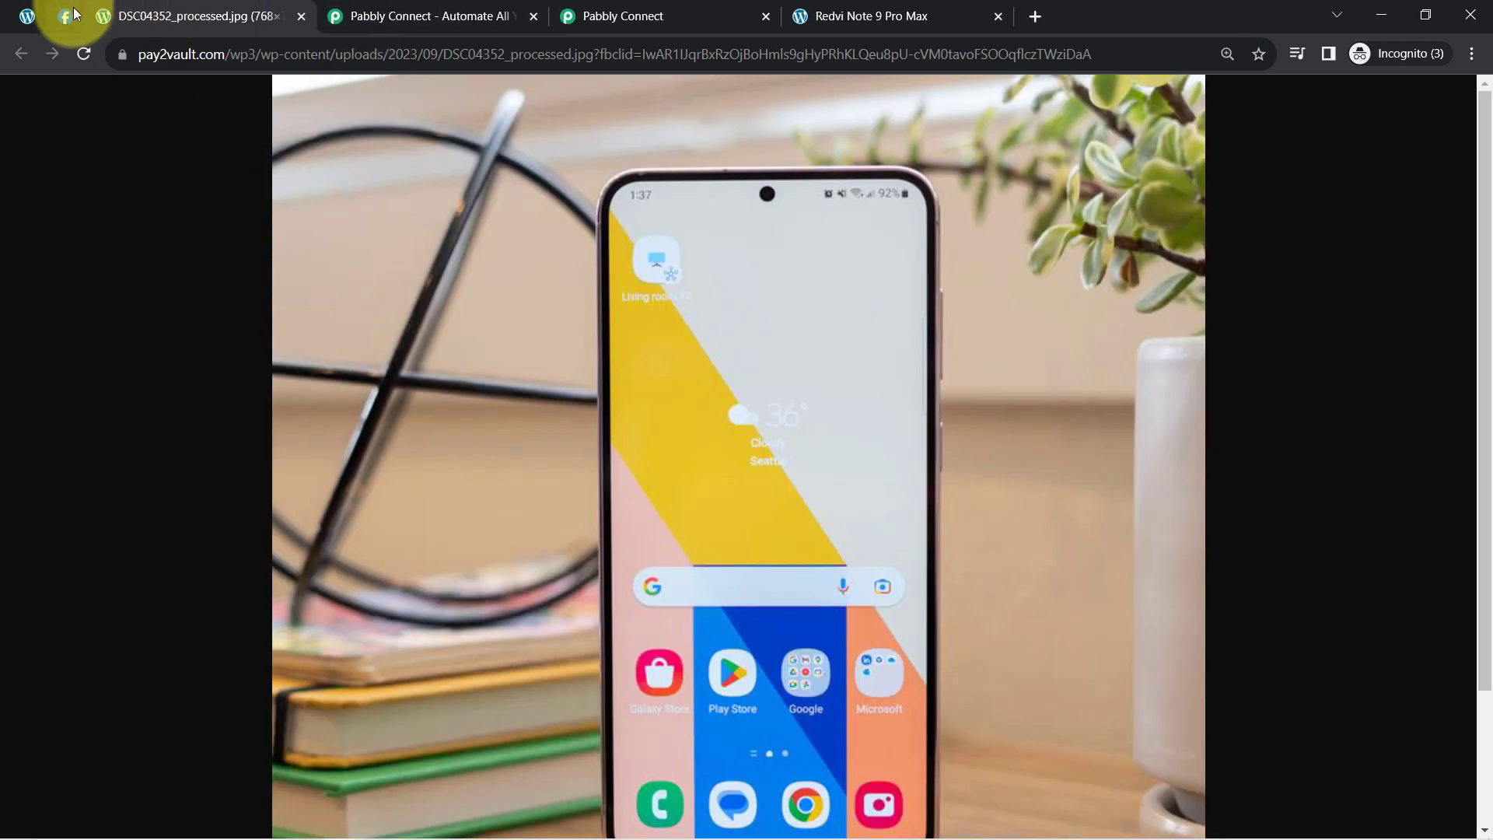
click(75, 13)
Step: In the Pabbly Connect workflow, collapse the WooCommerce trigger and the Facebook Pages action, and revisit the Facebook post
click(622, 8)
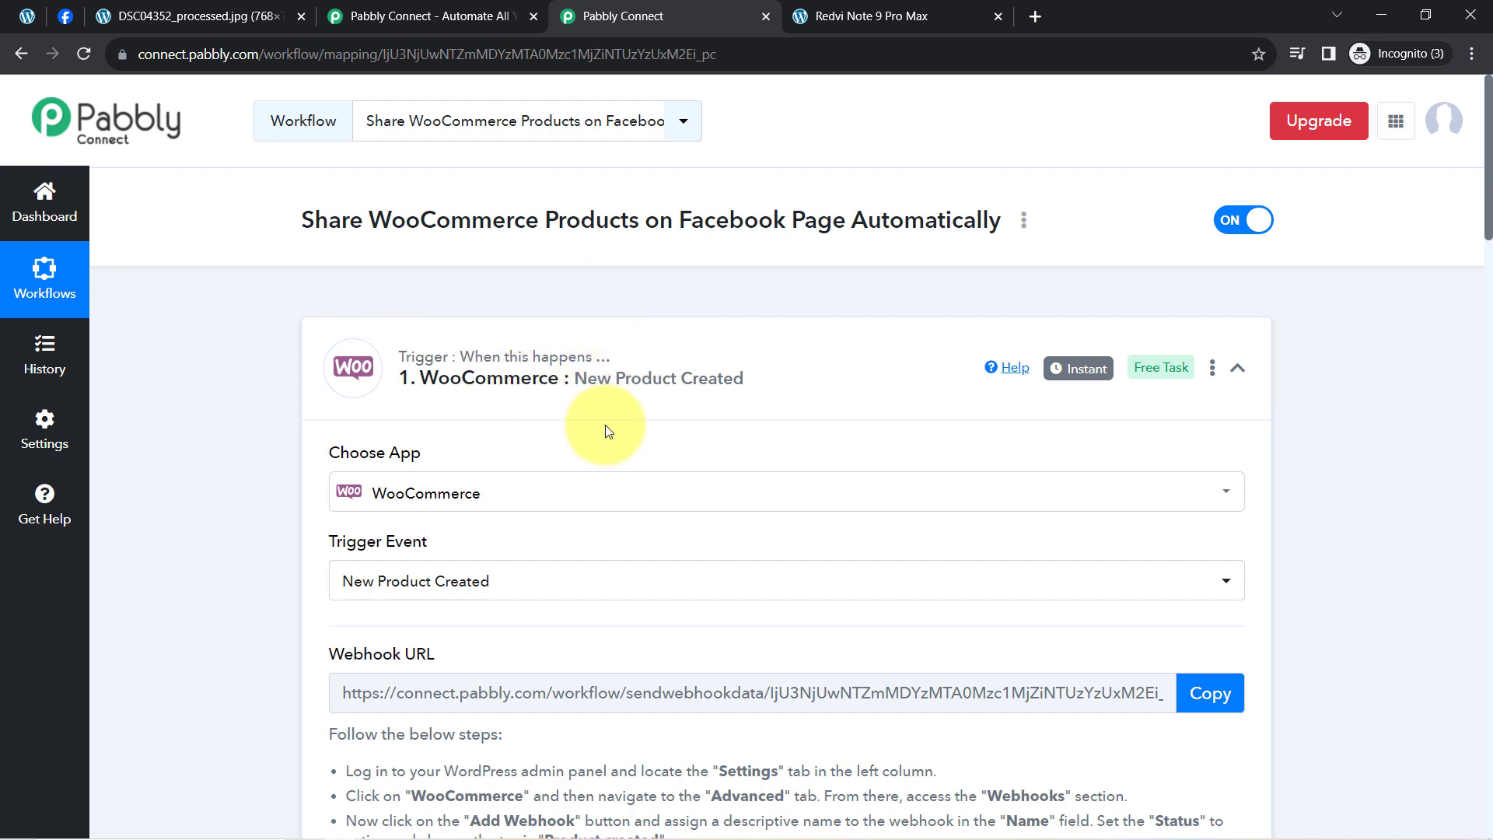
click(482, 386)
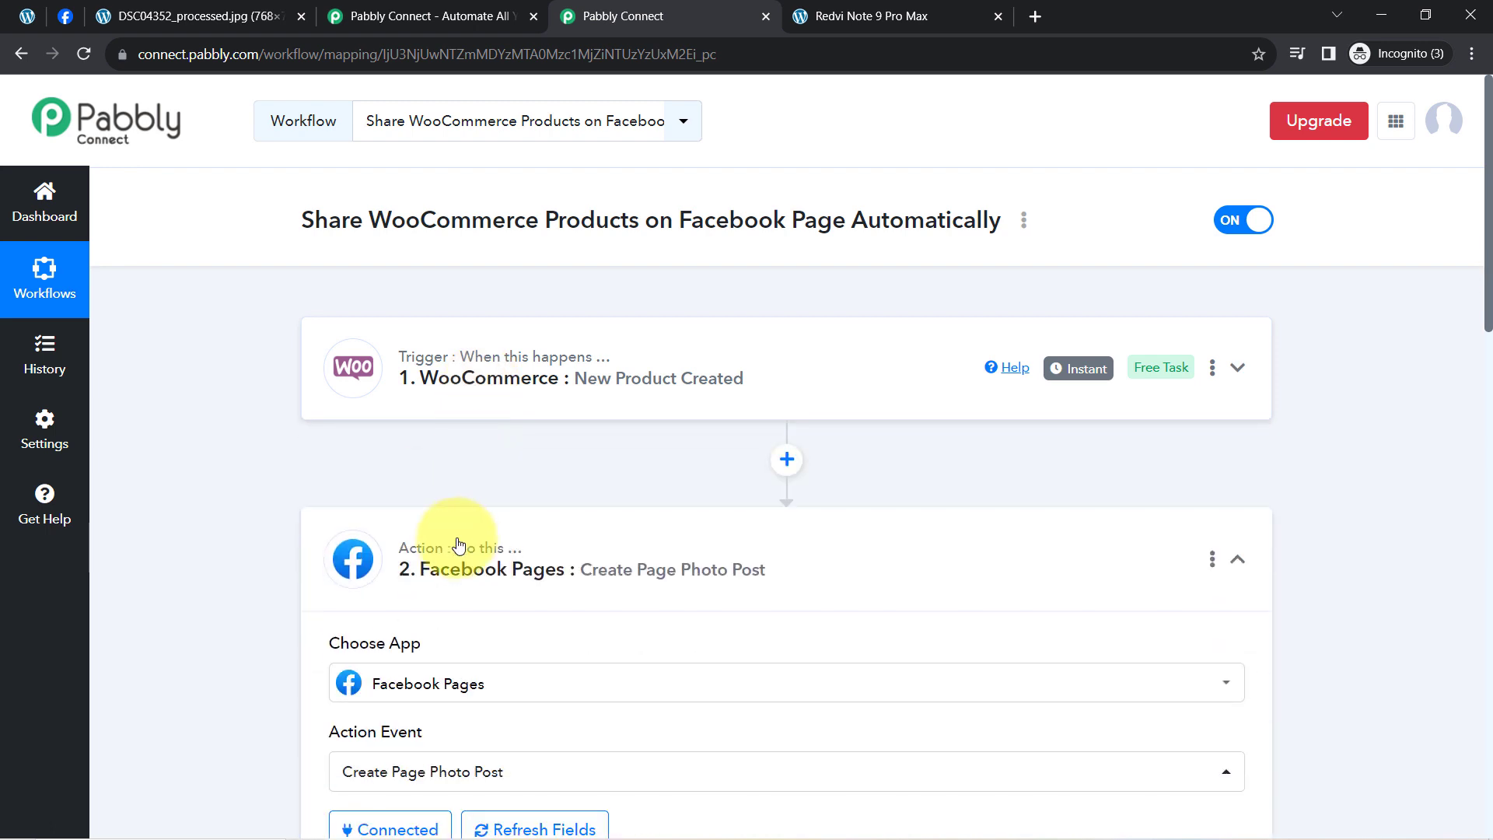
click(459, 576)
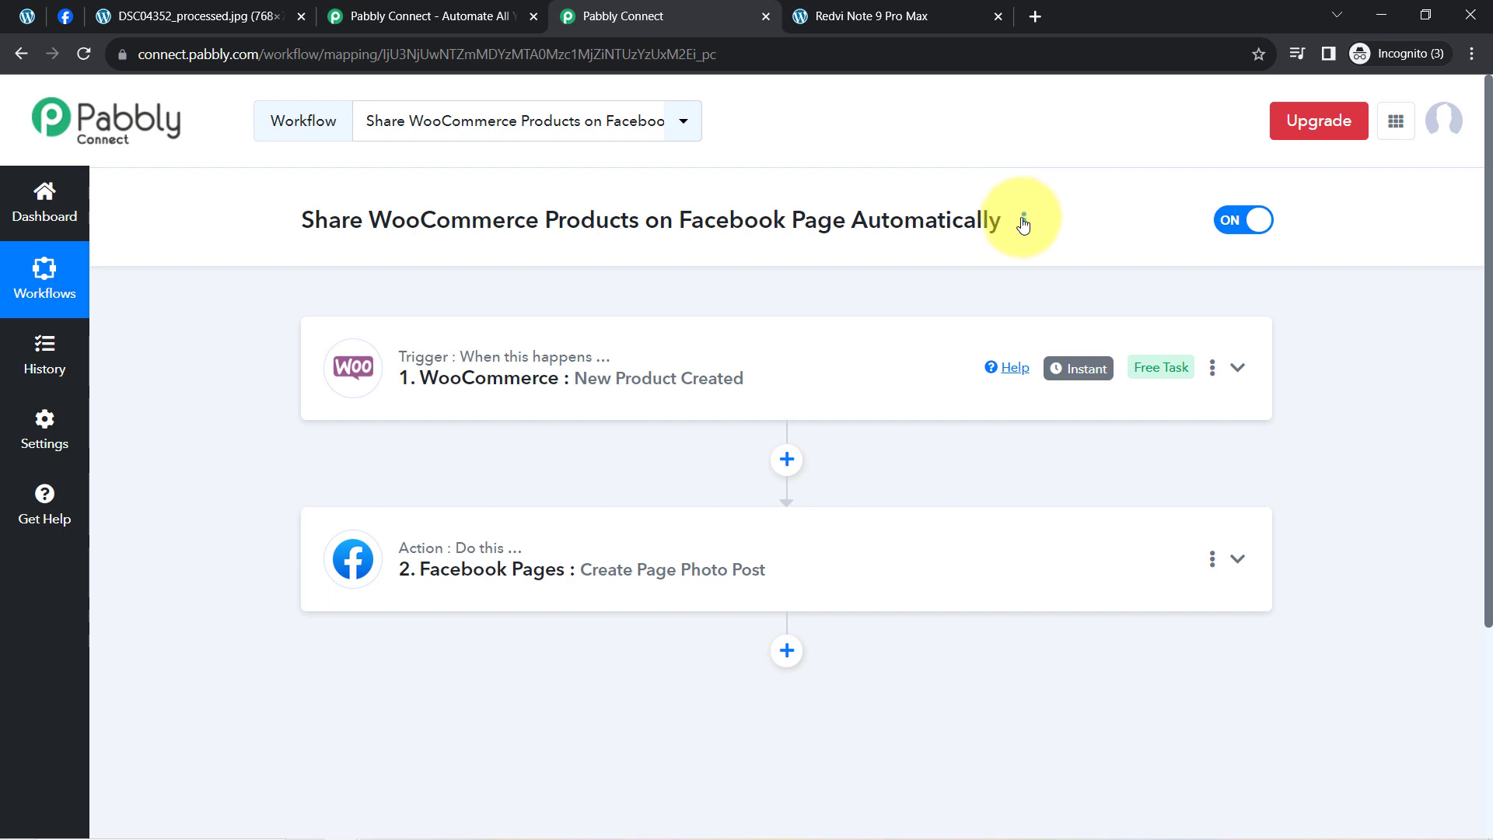
click(64, 16)
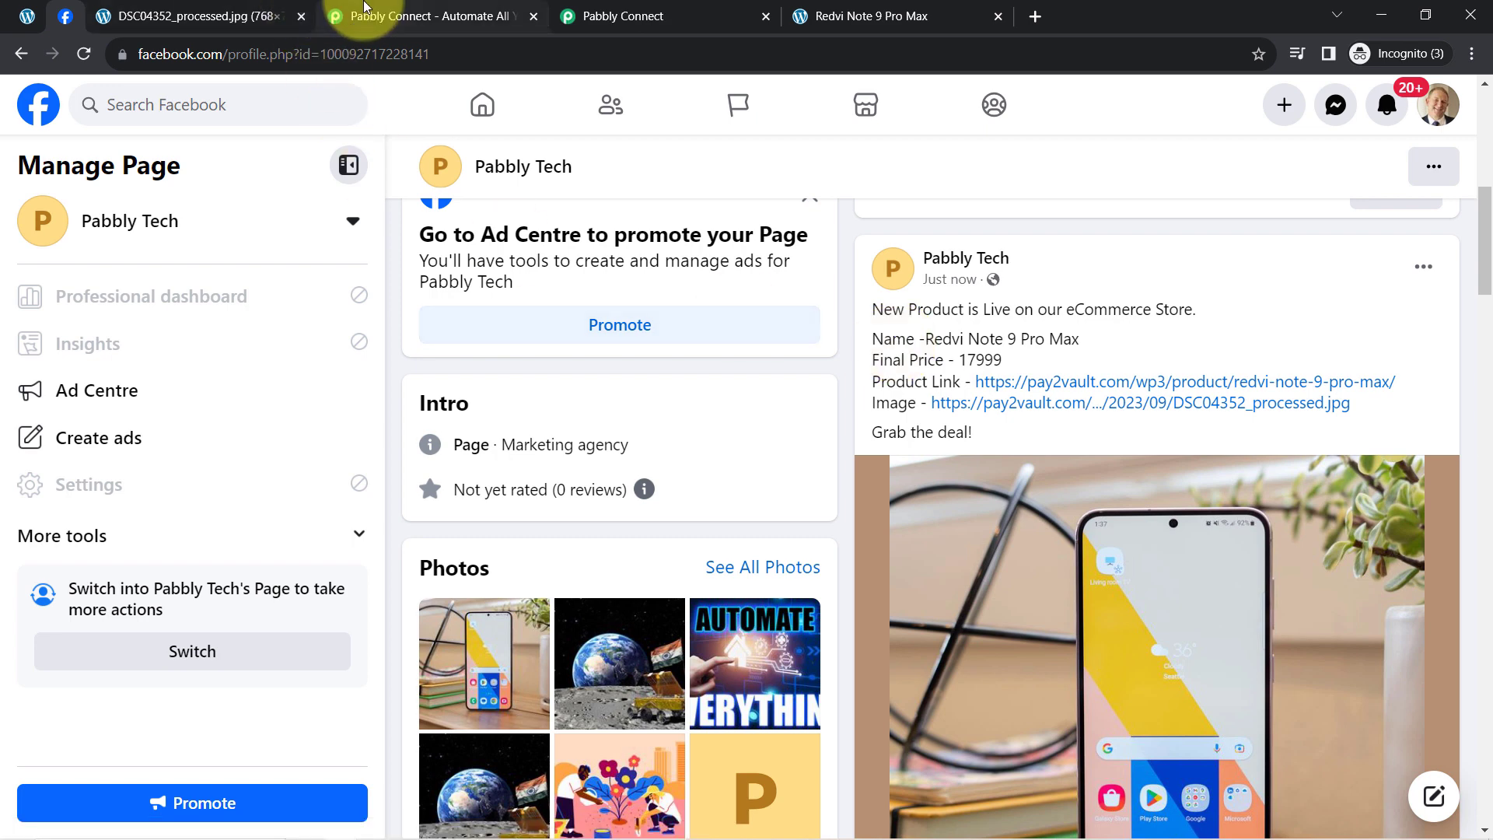
Step: Return to the Pabbly Connect workflow, open its sharing options, and copy the share link
click(606, 14)
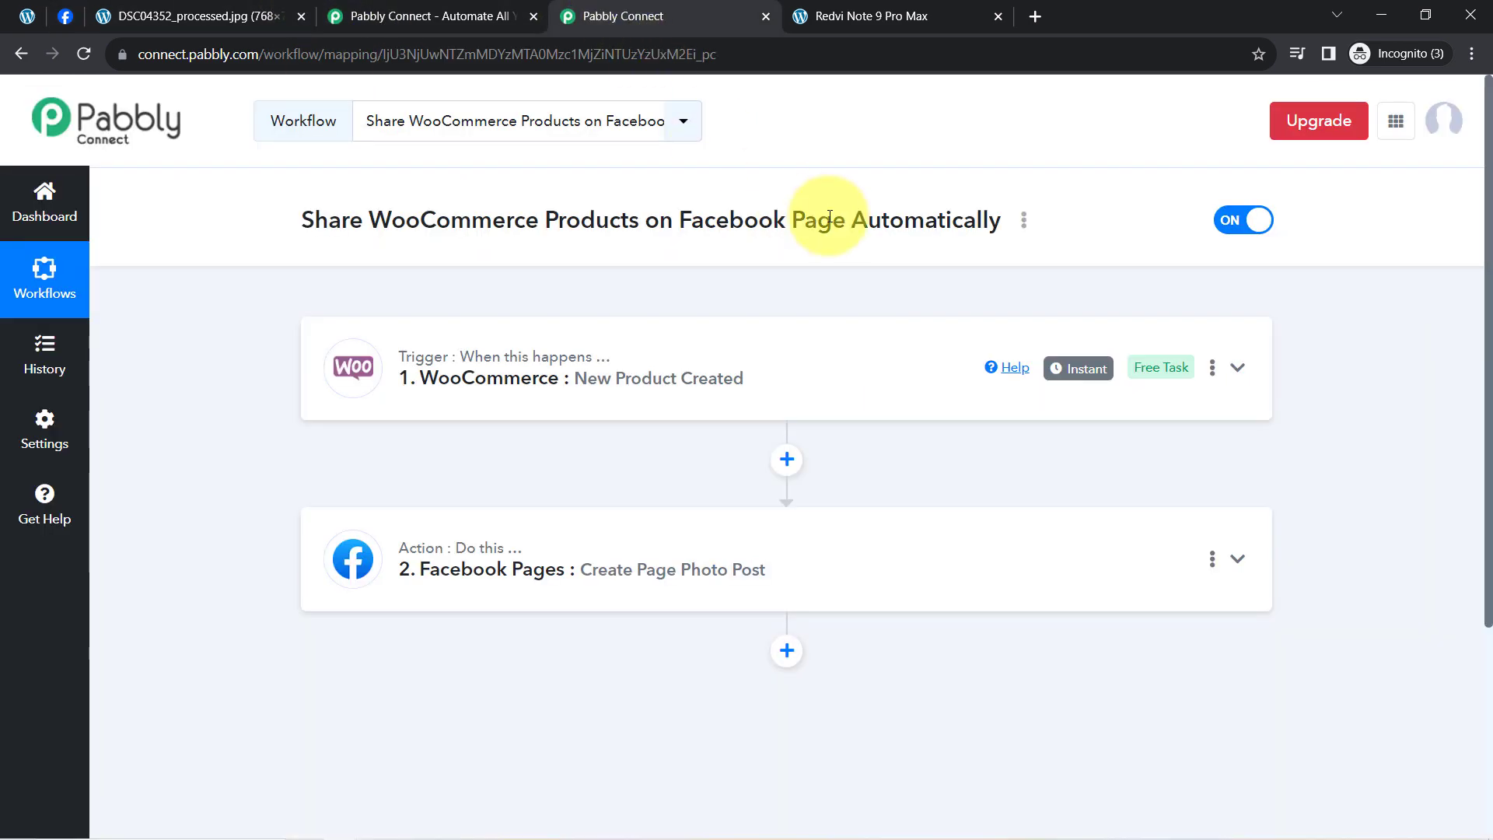
click(1024, 221)
click(865, 318)
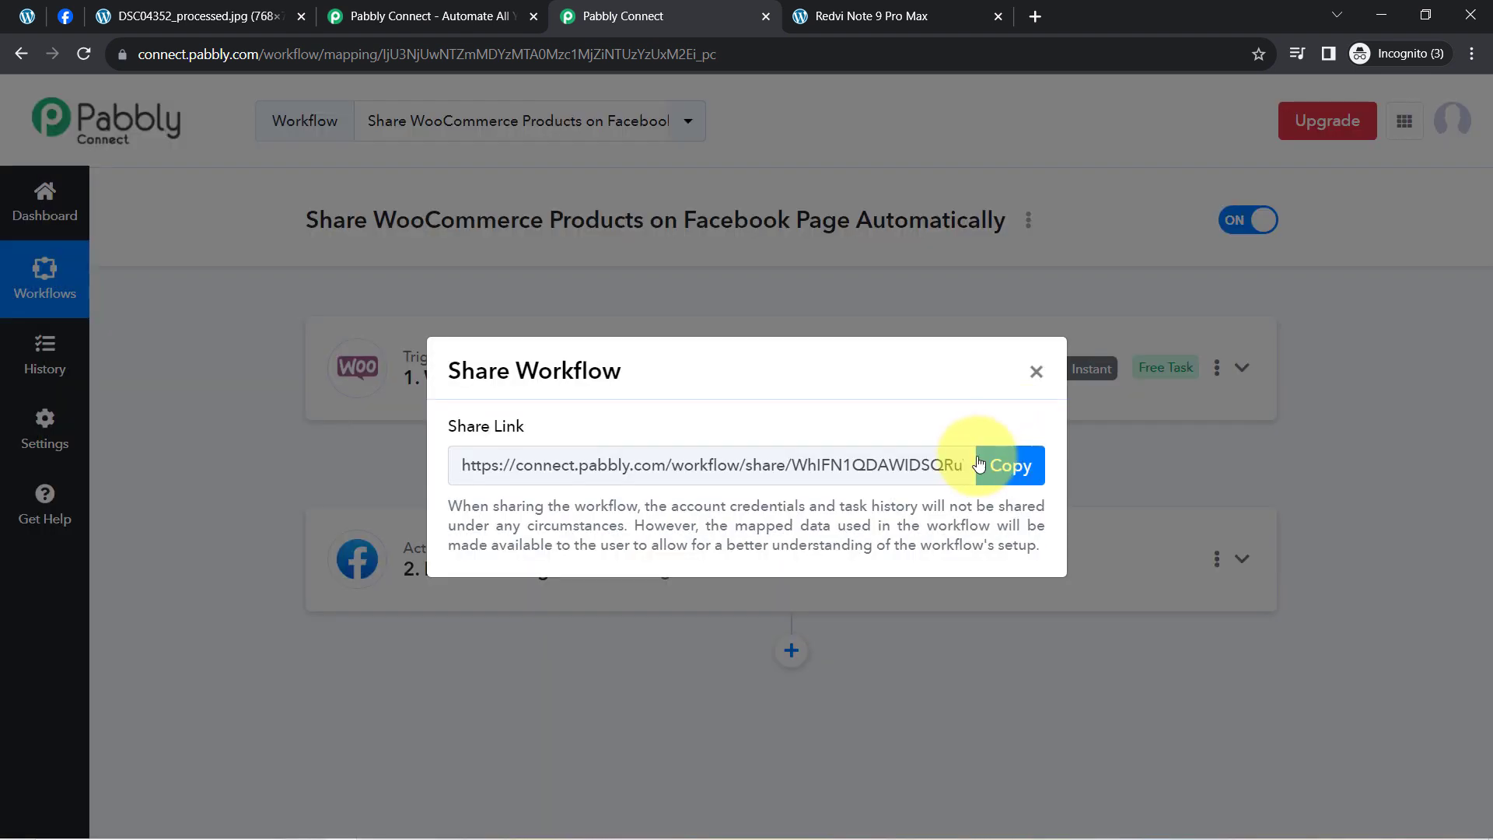
click(994, 464)
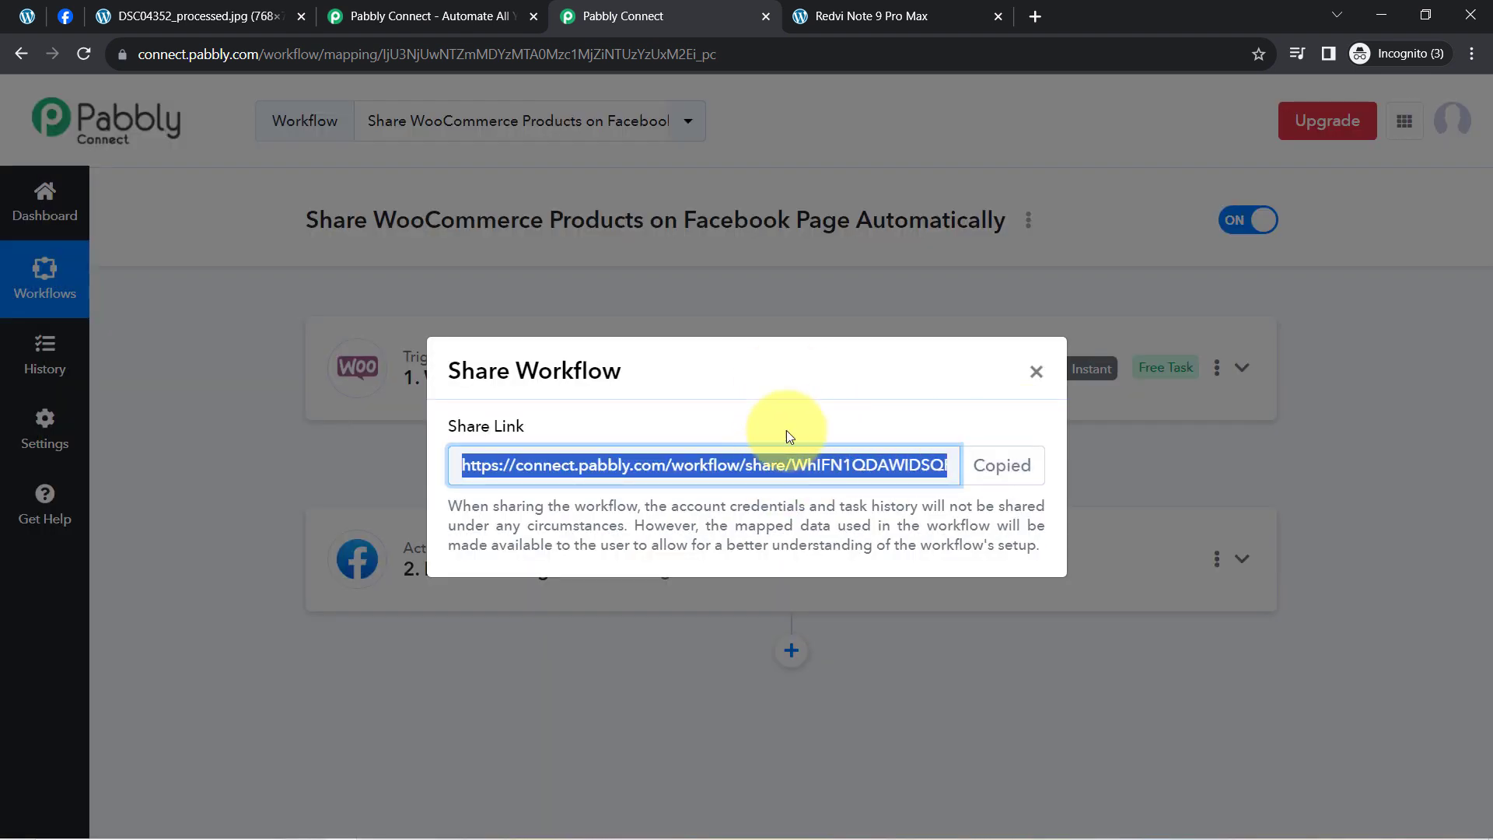